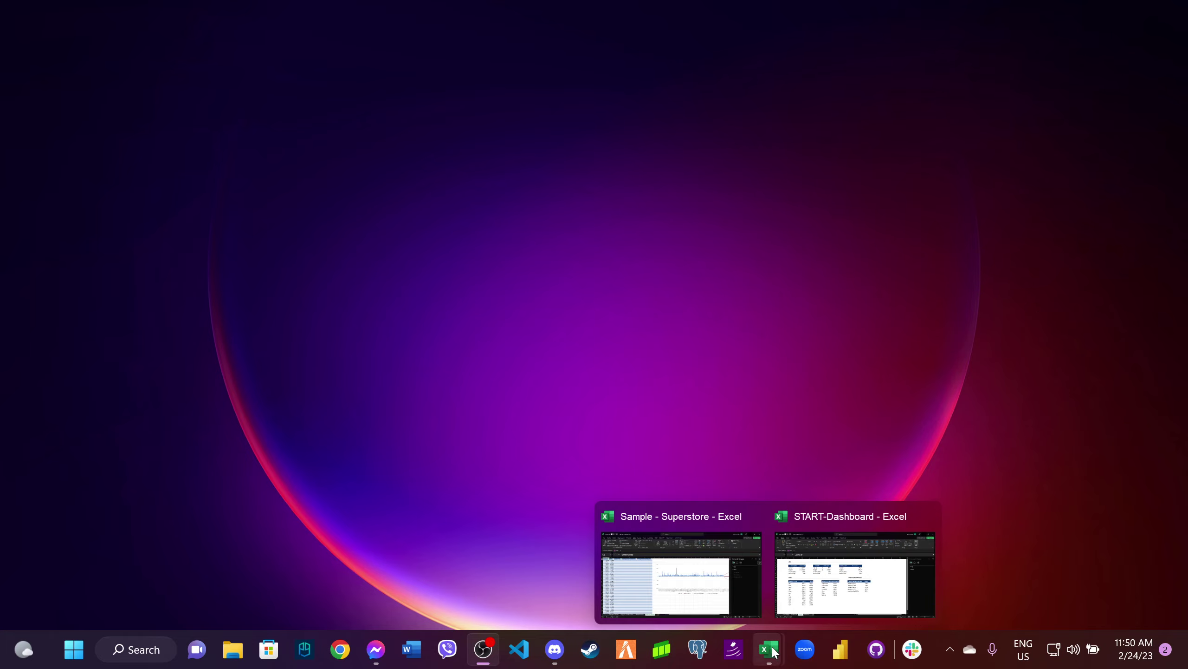
# Switch back to the 'Sample - Superstore' Excel window using its taskbar thumbnail.
pyautogui.click(700, 586)
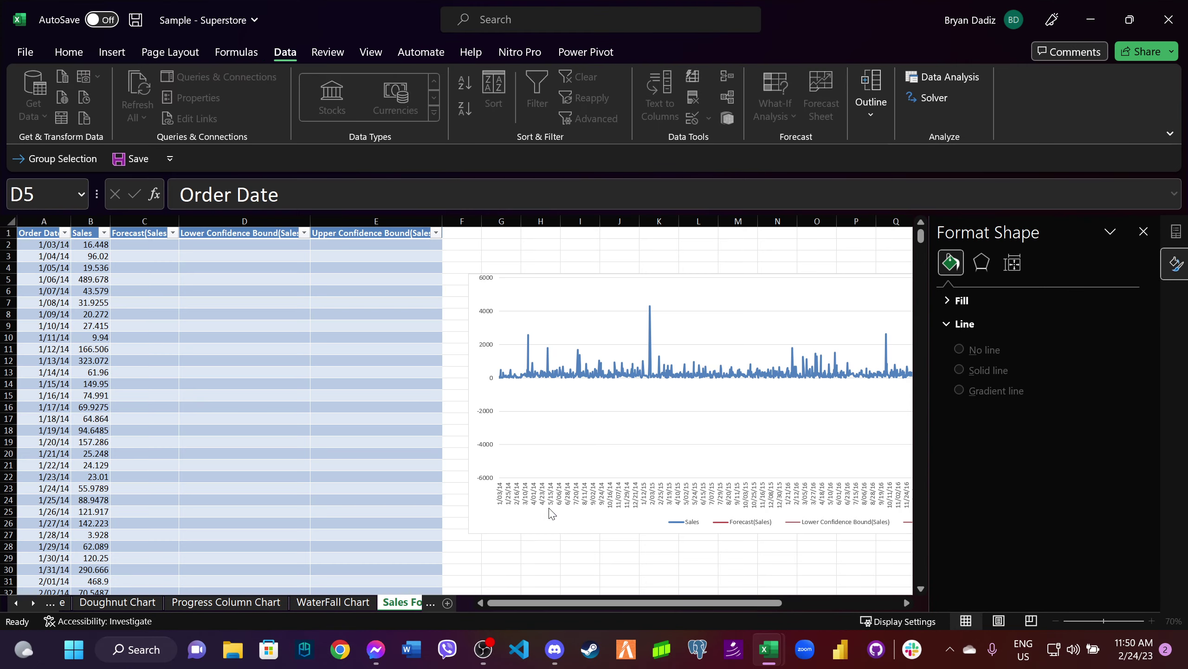
# Close the Format Shape pane and scroll the sheet tabs back to the Orders sheet.
pyautogui.click(1143, 231)
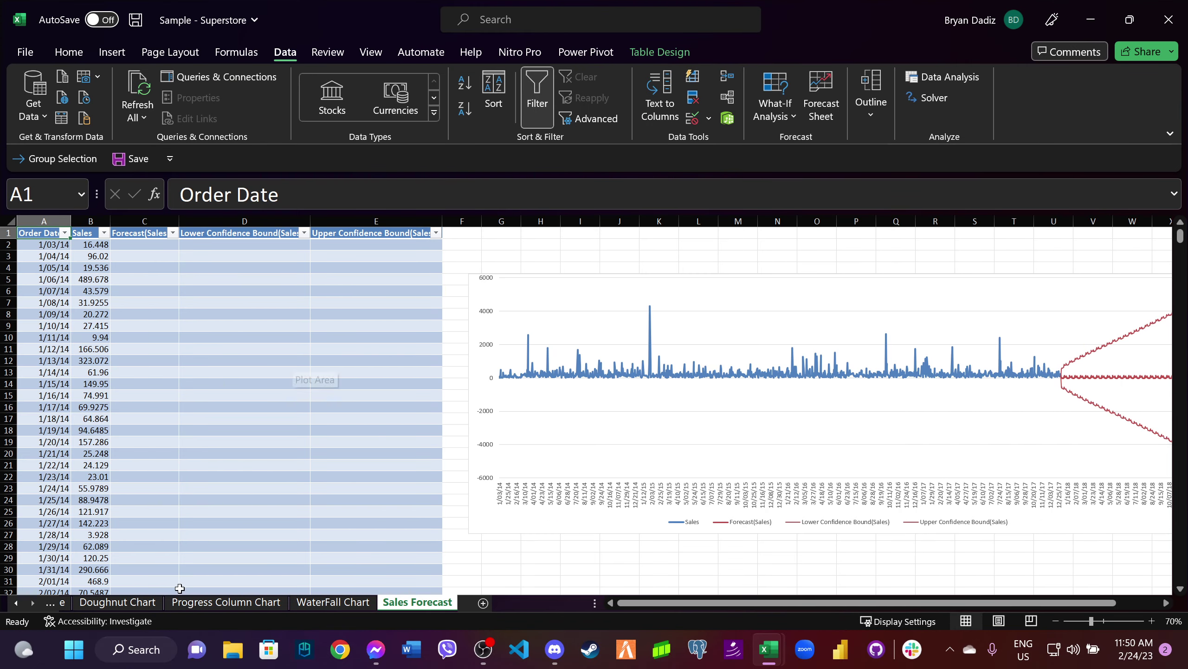
pyautogui.click(18, 604)
pyautogui.click(18, 603)
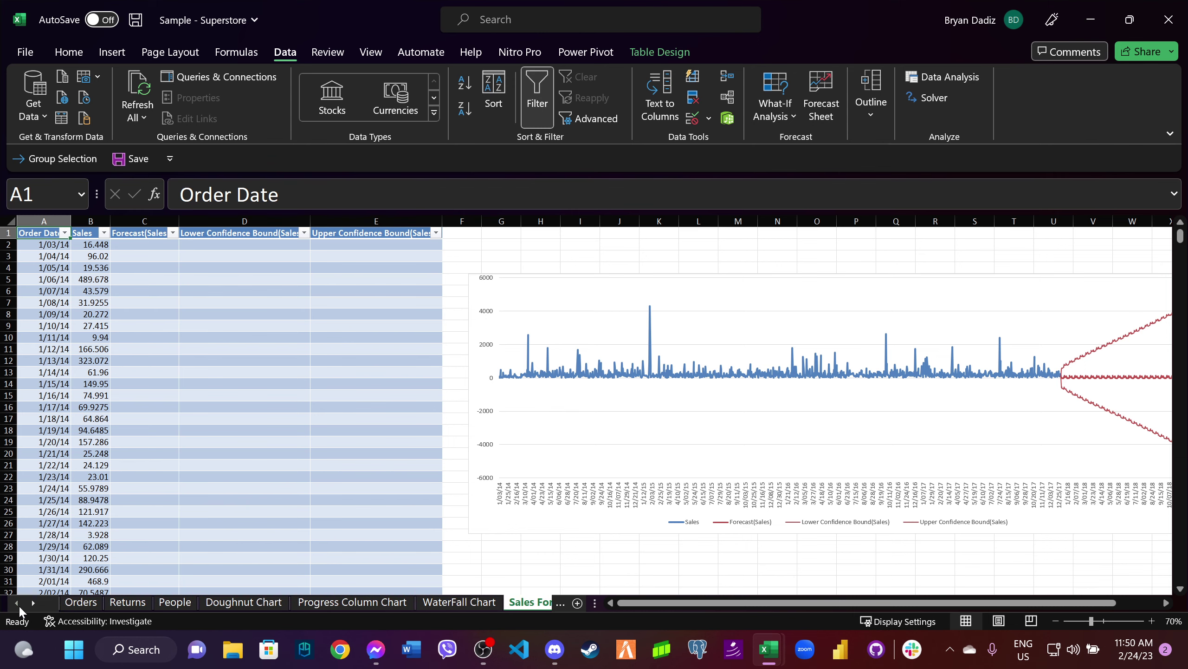
pyautogui.click(84, 603)
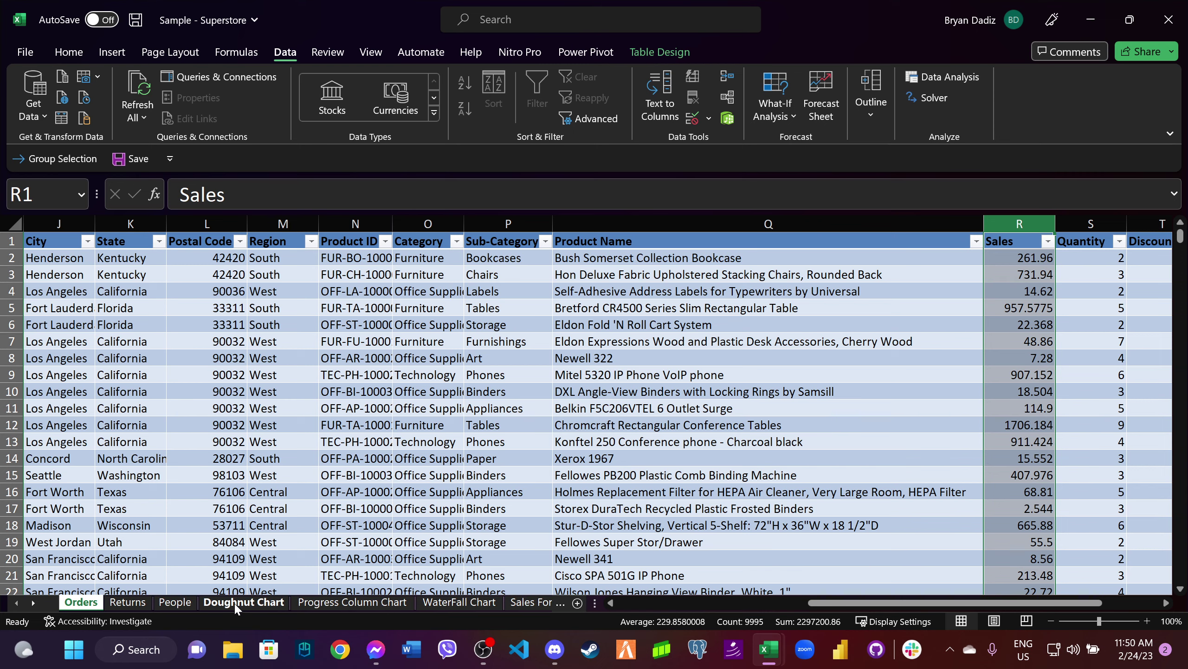
# Move the Chicago doughnut chart left and drag its 5% label into the ring's centre.
pyautogui.click(240, 602)
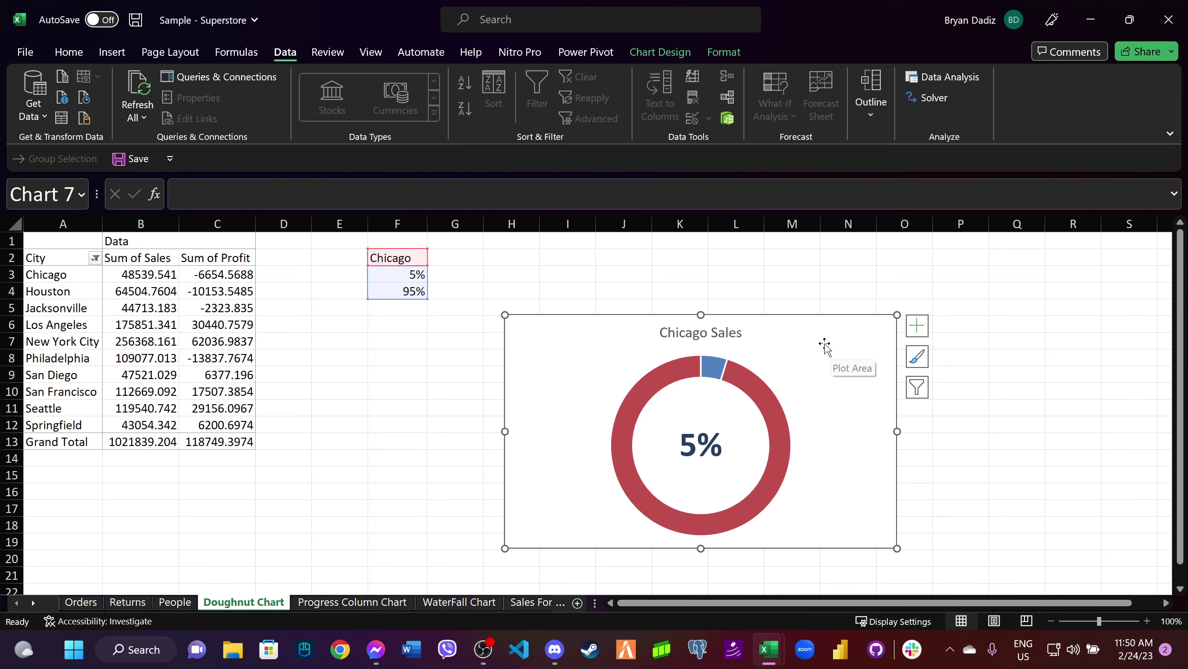
pyautogui.moveTo(766, 339); pyautogui.dragTo(596, 342)
pyautogui.click(709, 425)
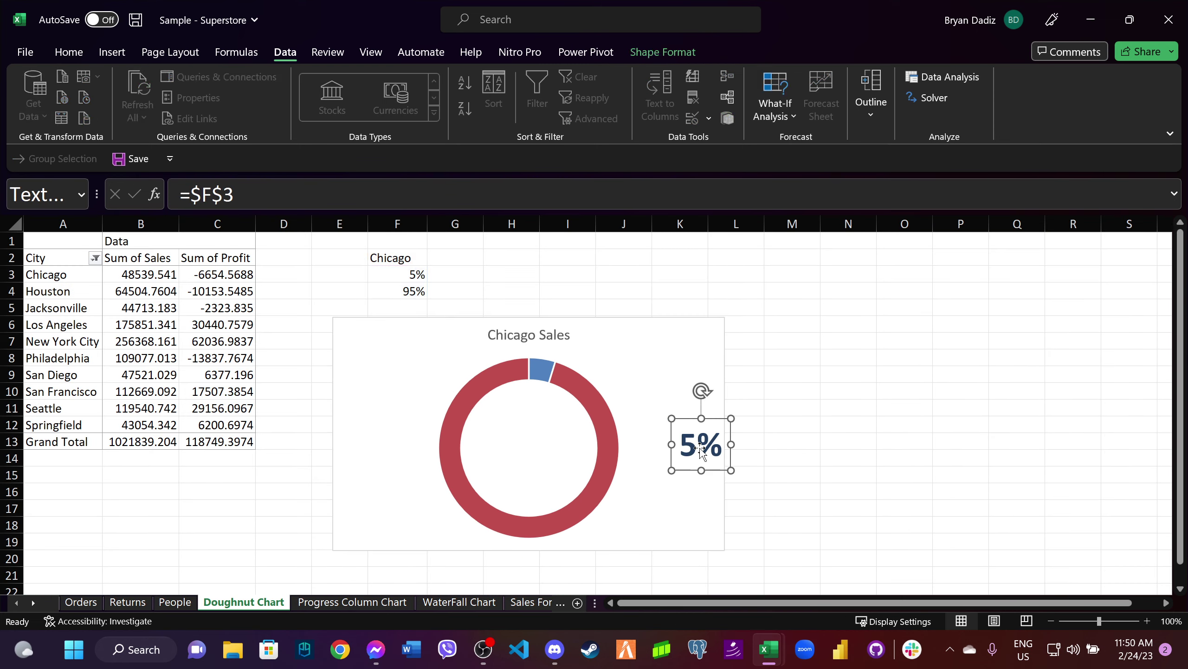
pyautogui.moveTo(719, 422); pyautogui.dragTo(554, 421)
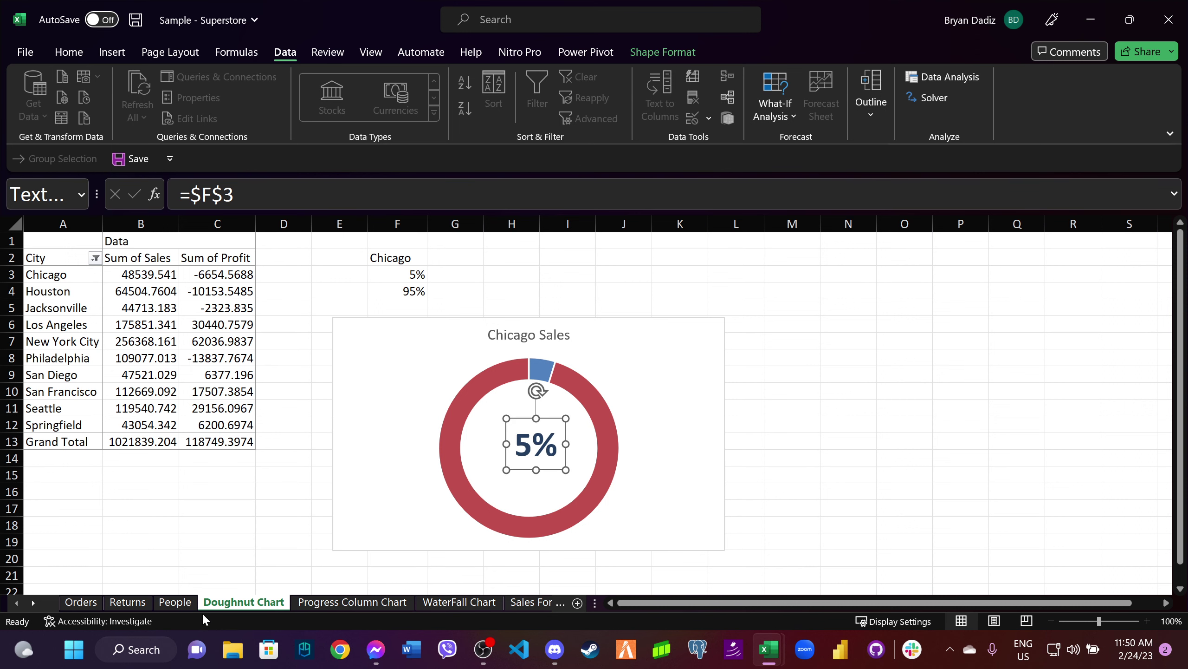
pyautogui.click(317, 589)
# Look over the Progress Column Chart sheet, then go to the WaterFall Chart sheet.
pyautogui.click(320, 602)
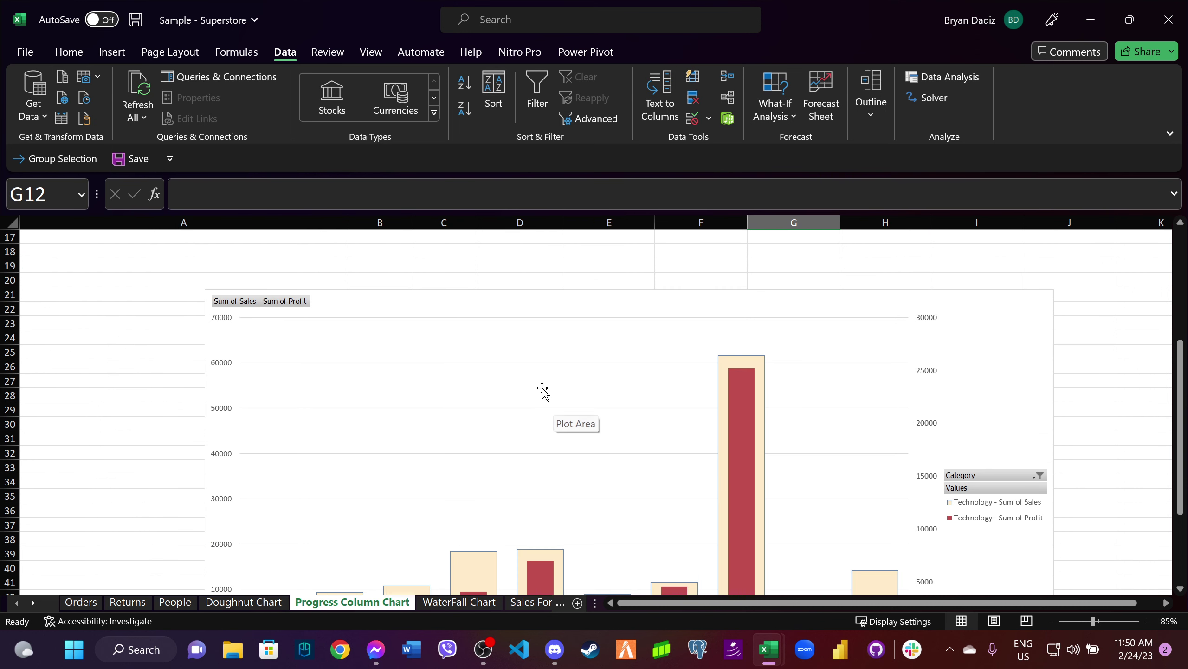
pyautogui.scroll(-2, 520, 319)
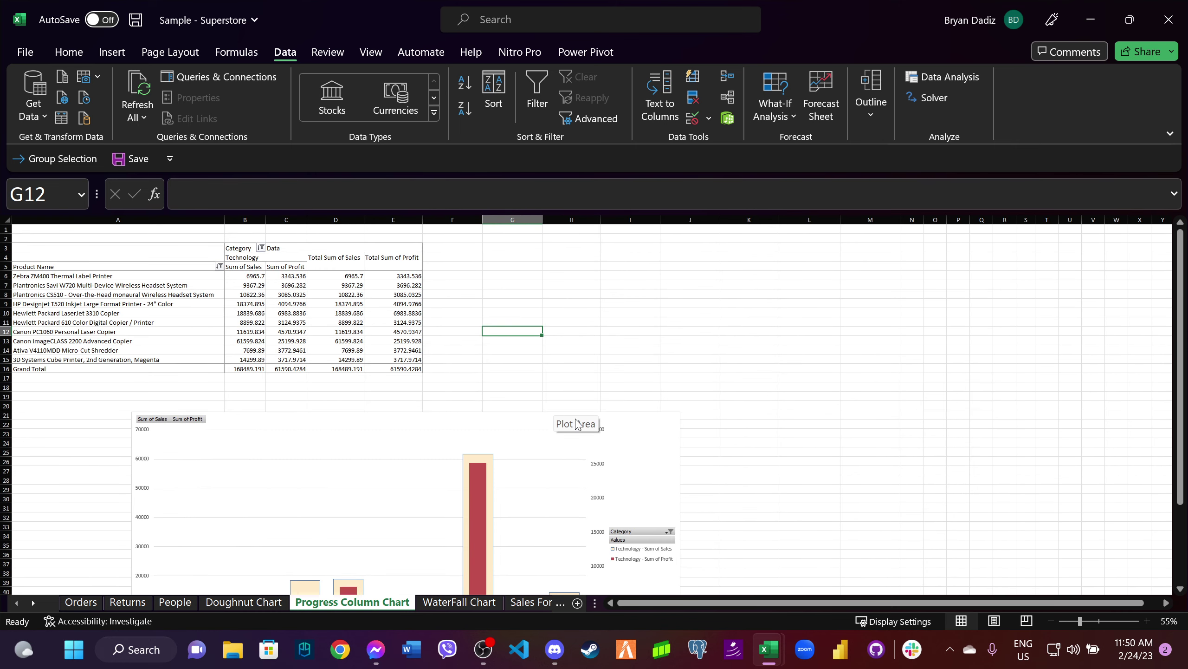
pyautogui.click(639, 420)
pyautogui.scroll(-4, 640, 420)
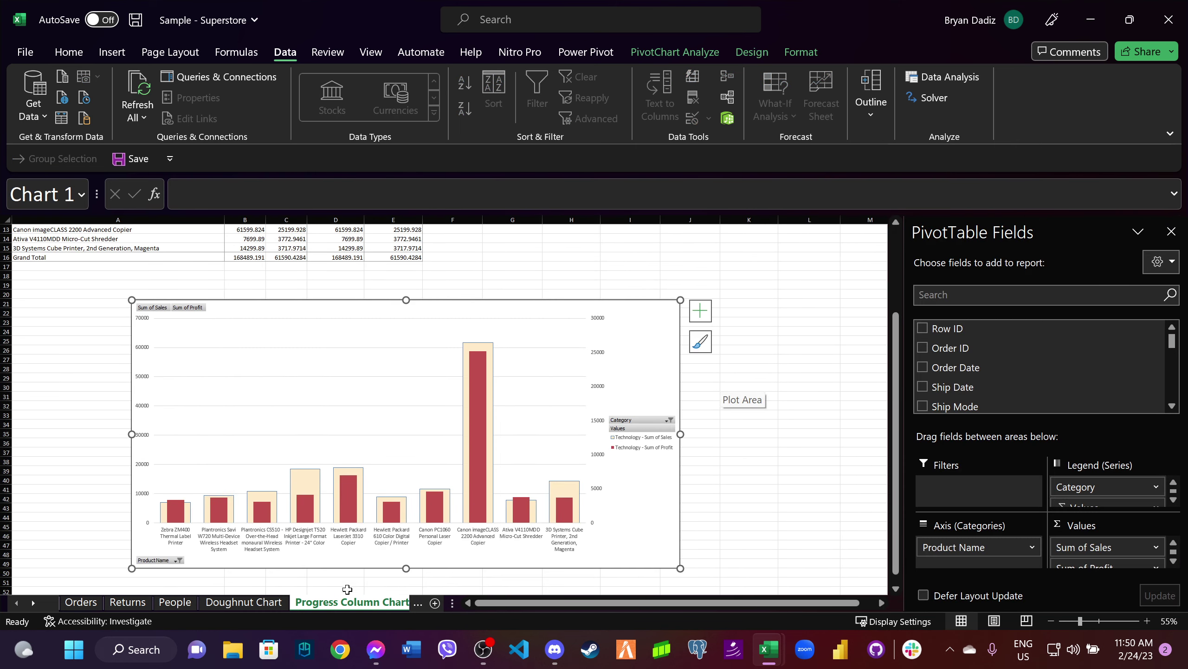
pyautogui.click(33, 602)
pyautogui.click(33, 603)
pyautogui.click(33, 603)
pyautogui.click(33, 602)
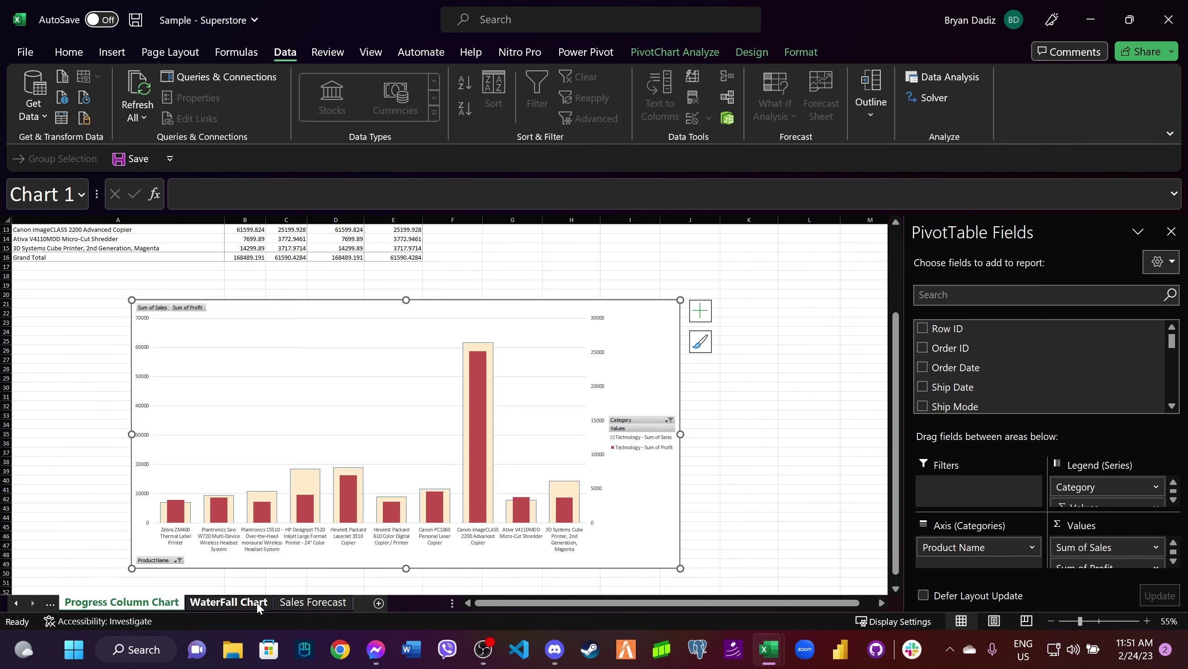
pyautogui.click(244, 602)
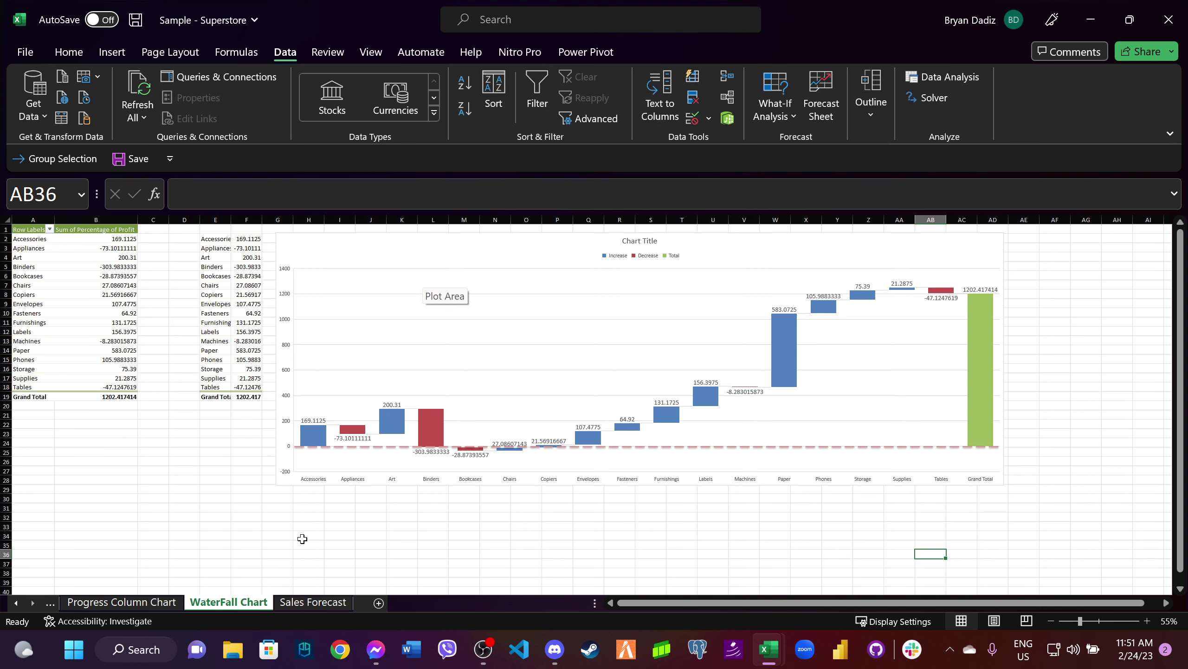
# Visit the Sales Forecast sheet, then scroll the sheet tabs back and select Doughnut Chart.
pyautogui.click(315, 602)
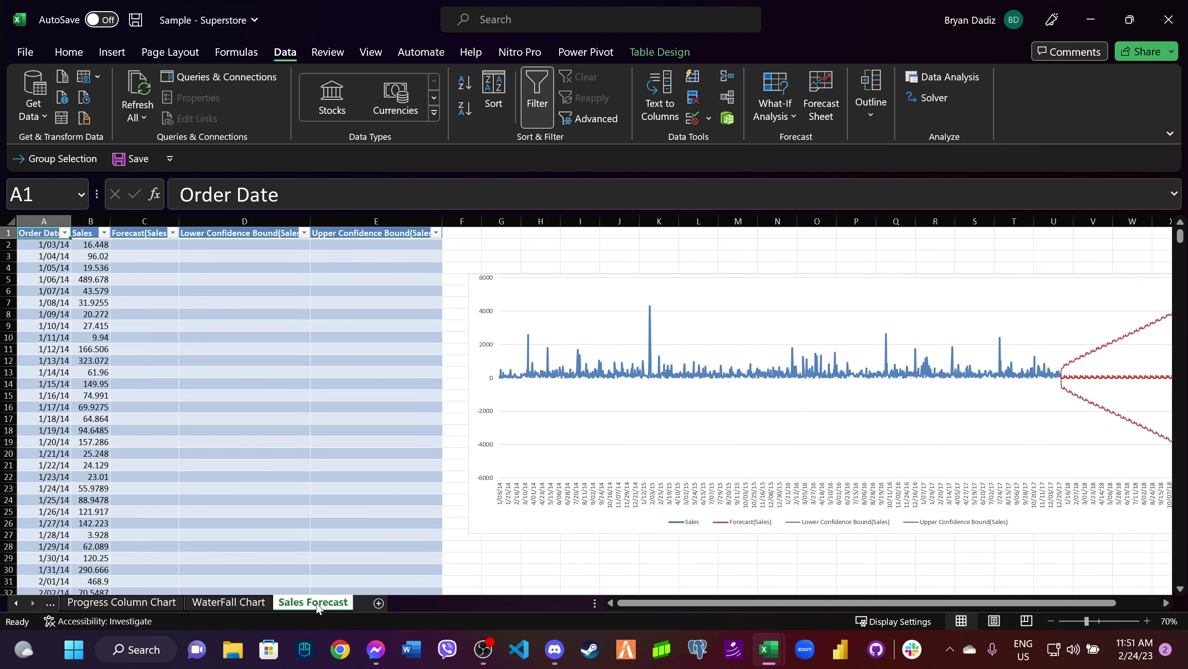
pyautogui.moveTo(681, 603); pyautogui.dragTo(819, 604)
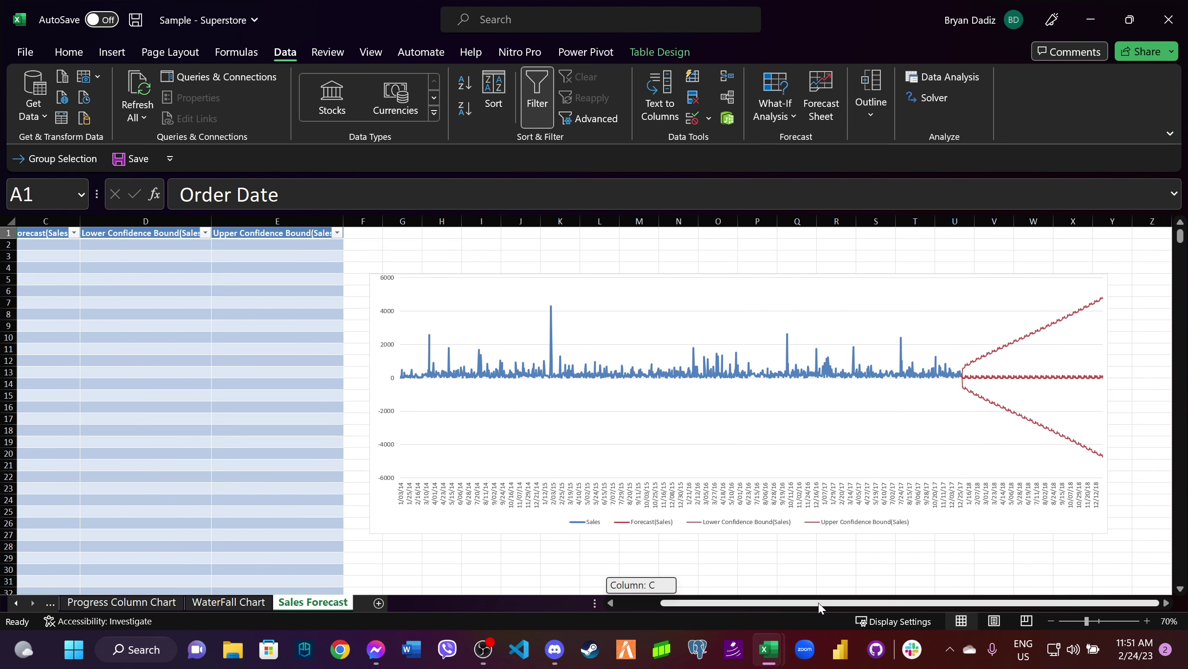
pyautogui.moveTo(701, 619); pyautogui.dragTo(140, 606)
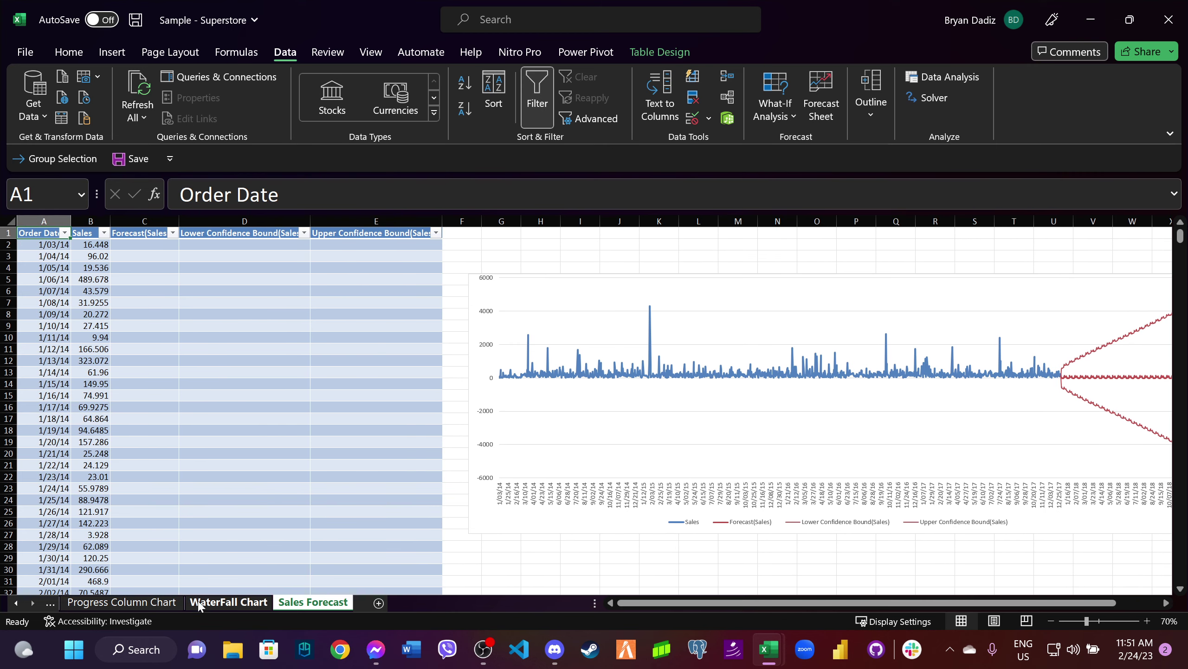
pyautogui.click(14, 604)
pyautogui.click(14, 604)
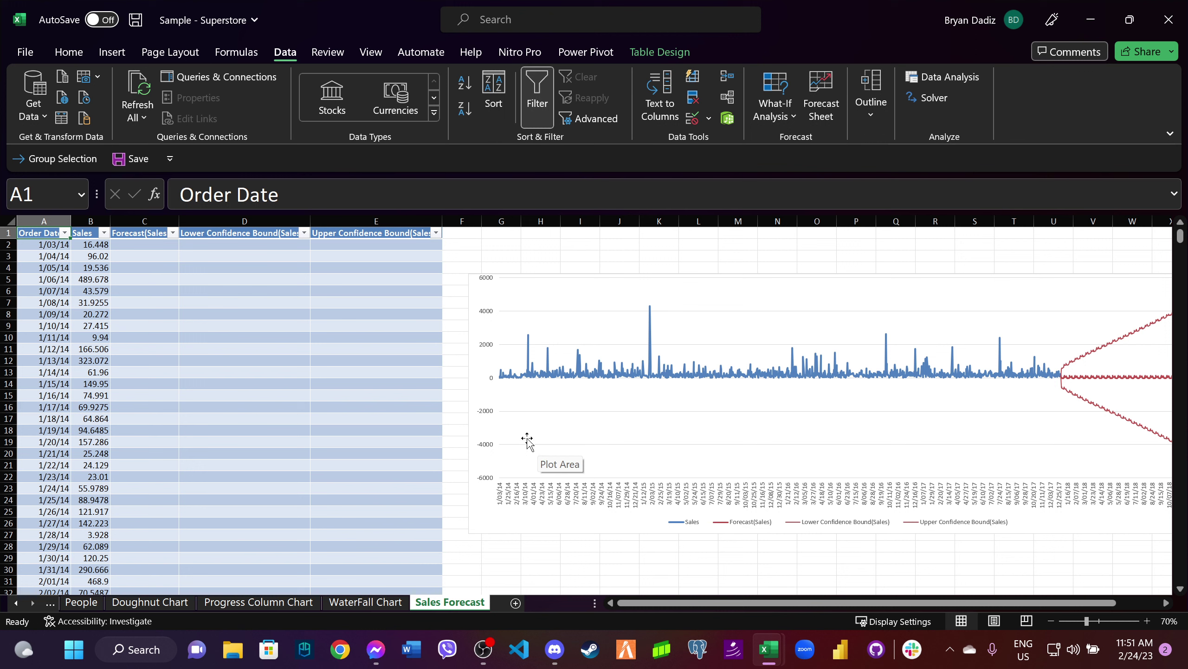
pyautogui.click(13, 607)
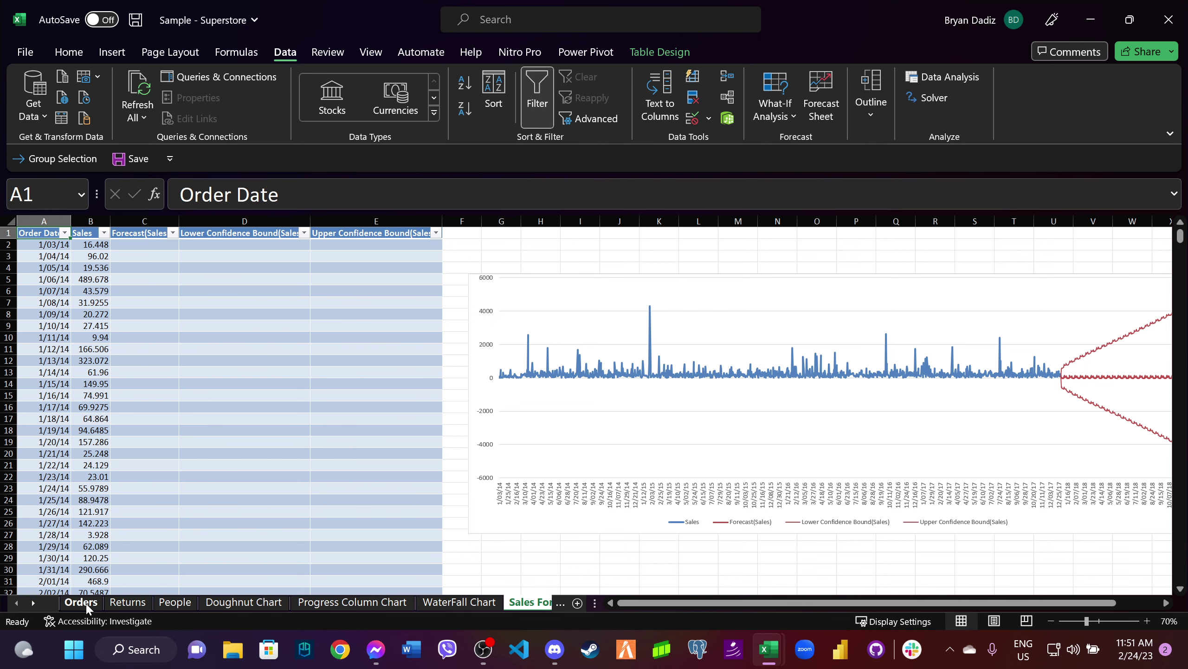
pyautogui.click(234, 606)
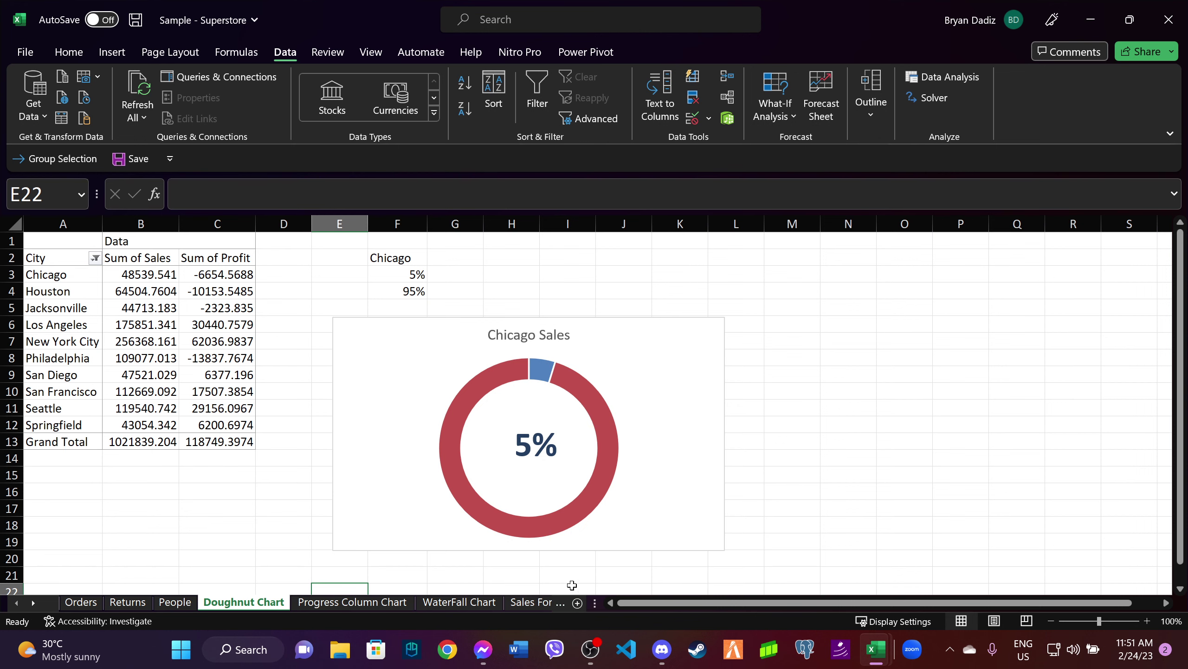
# Go to the Orders sheet and select a cell inside its data table.
pyautogui.moveTo(630, 603); pyautogui.dragTo(656, 603)
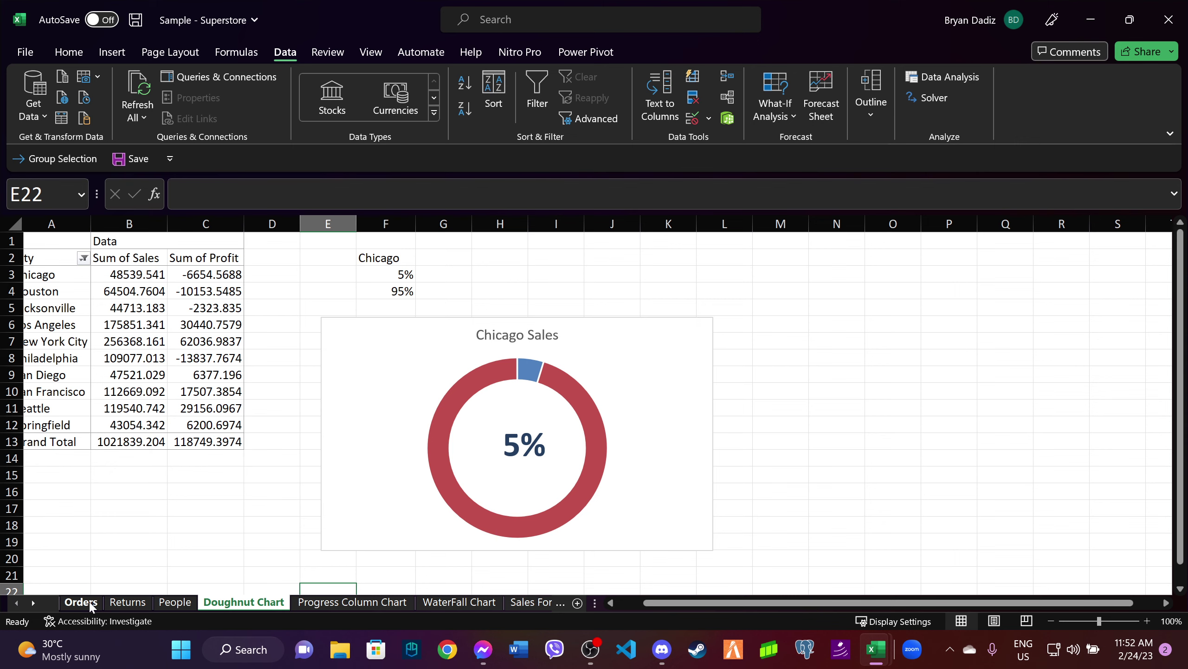
pyautogui.click(112, 605)
pyautogui.click(82, 601)
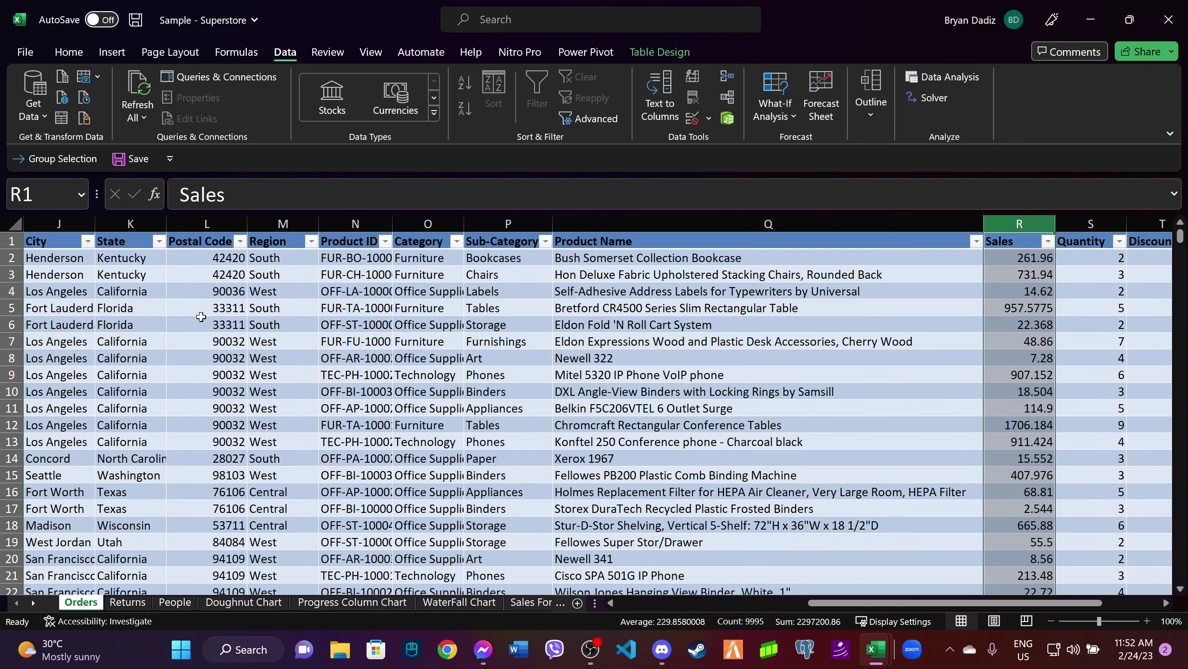
pyautogui.click(857, 274)
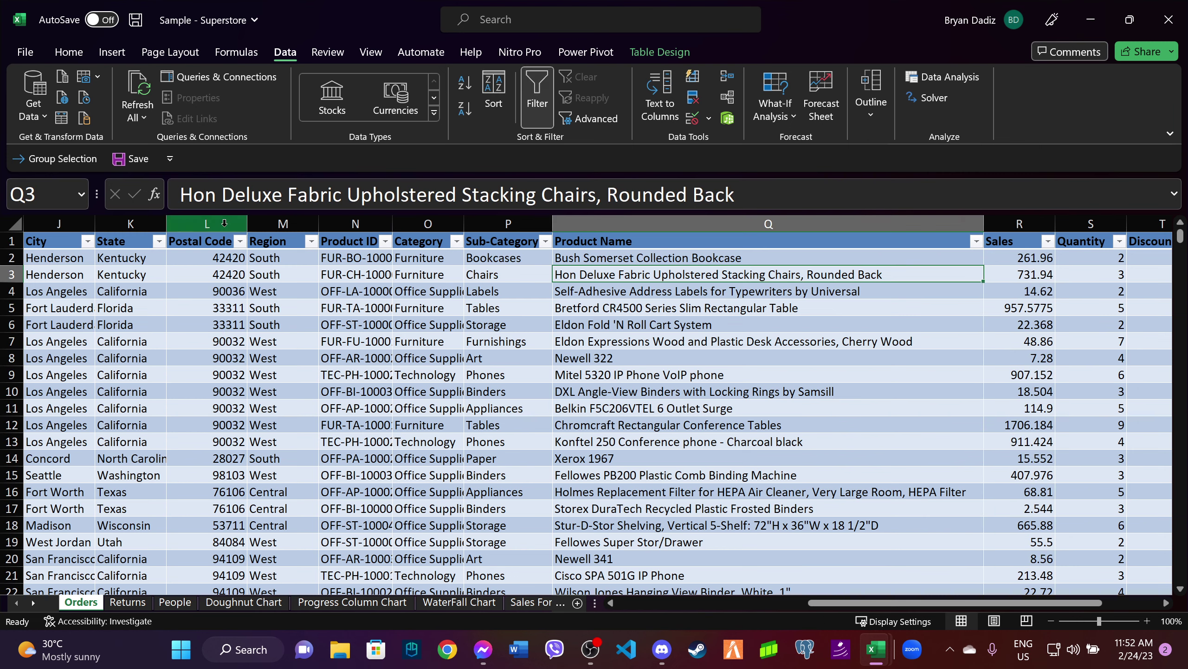
pyautogui.click(116, 343)
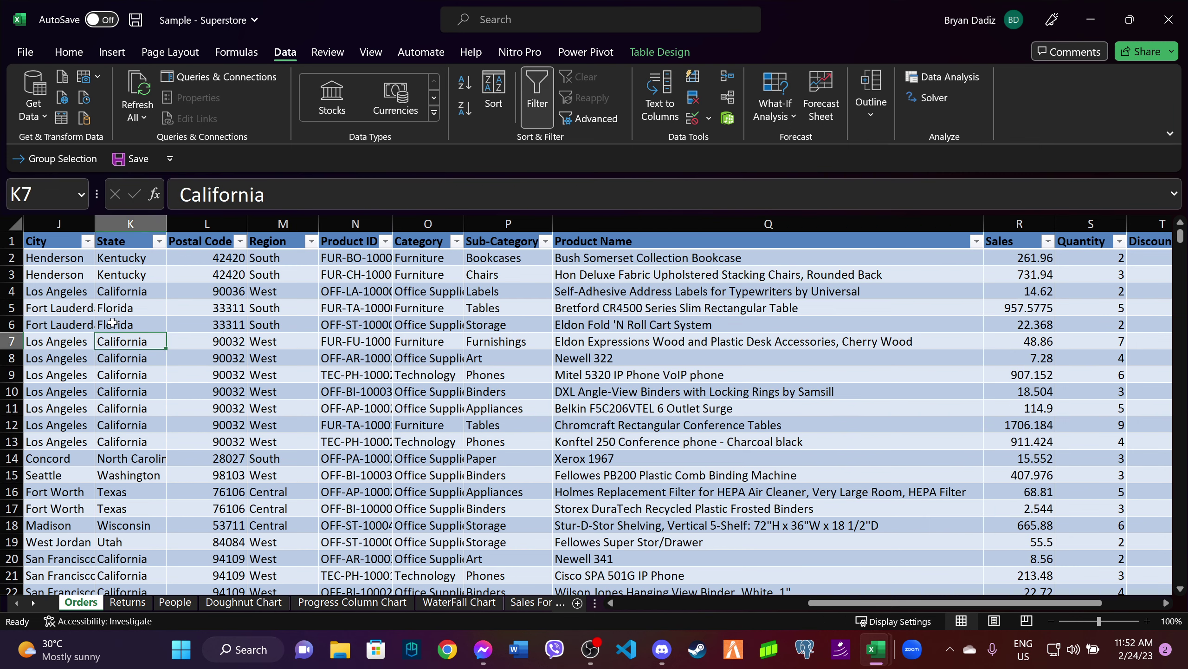
# Browse the ribbon tabs, ending on Insert, and reselect a cell in the Orders table.
pyautogui.click(119, 51)
pyautogui.click(66, 52)
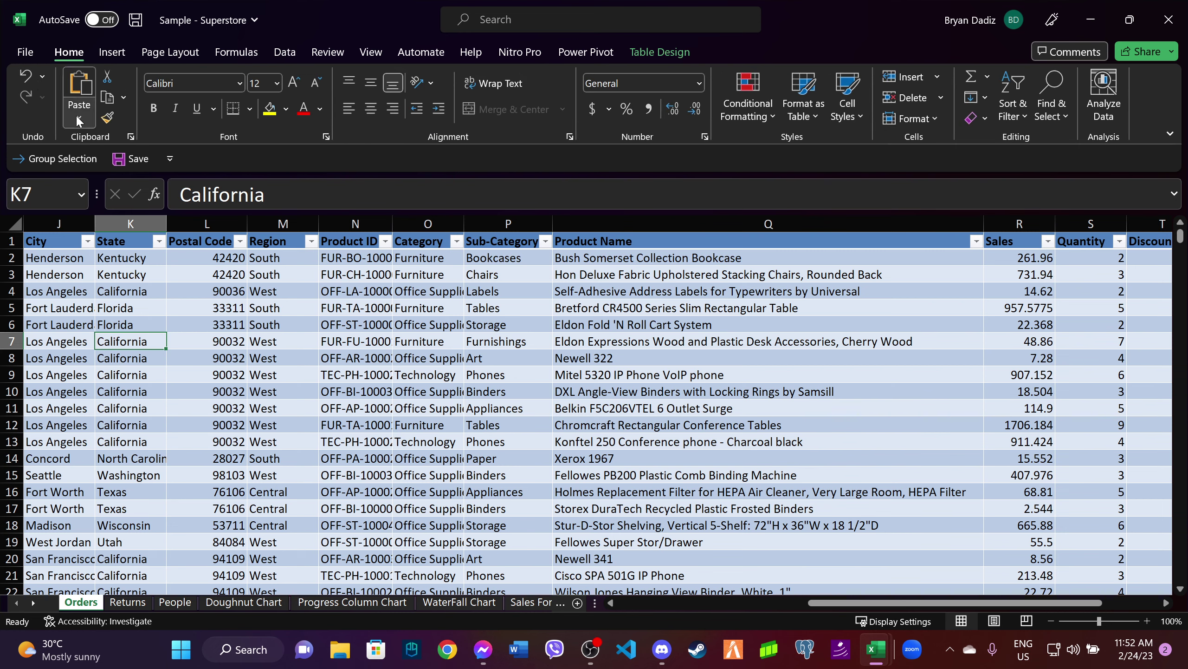
pyautogui.click(348, 53)
pyautogui.click(371, 52)
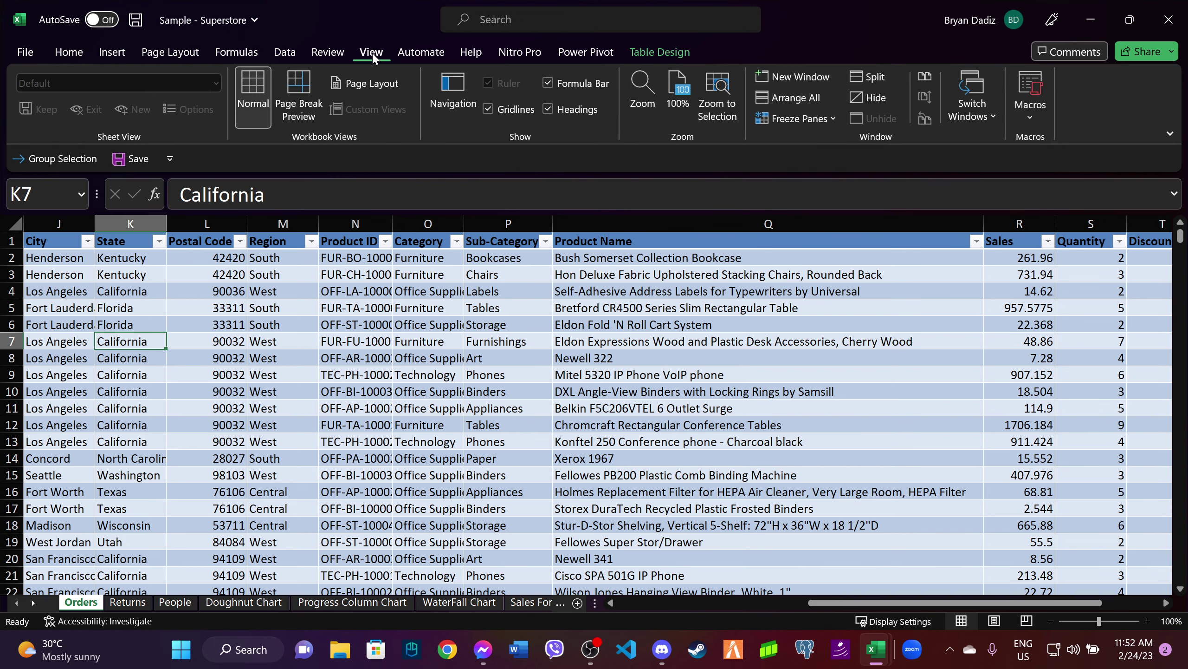
pyautogui.click(295, 50)
pyautogui.click(336, 51)
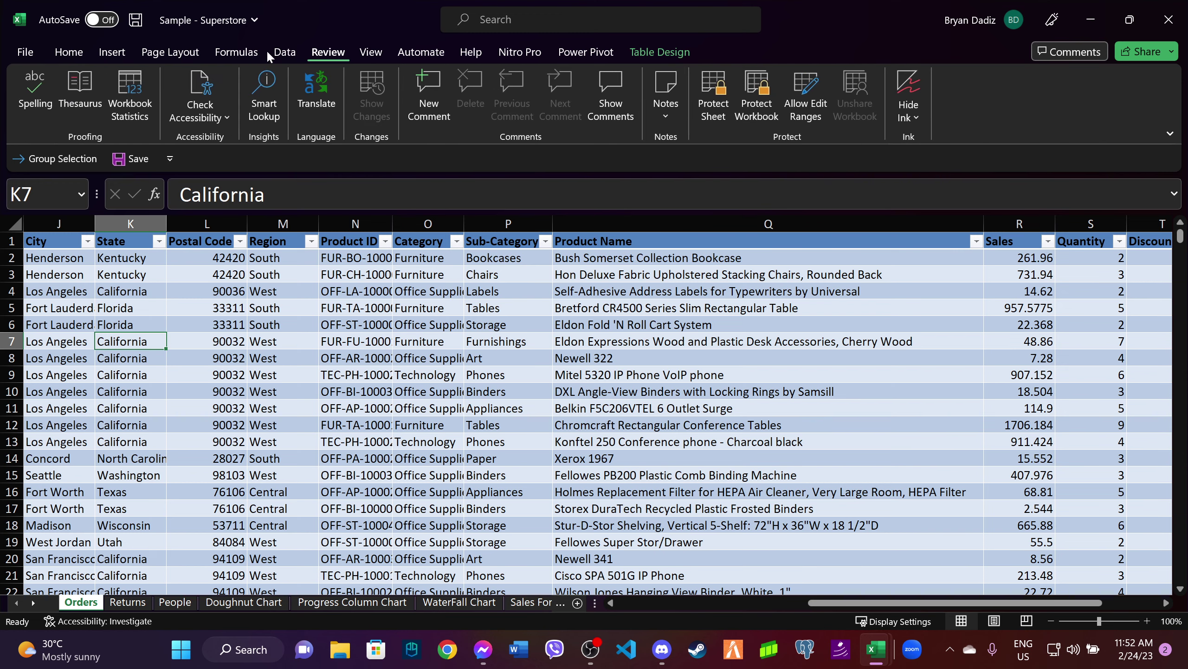
pyautogui.click(76, 52)
pyautogui.click(112, 52)
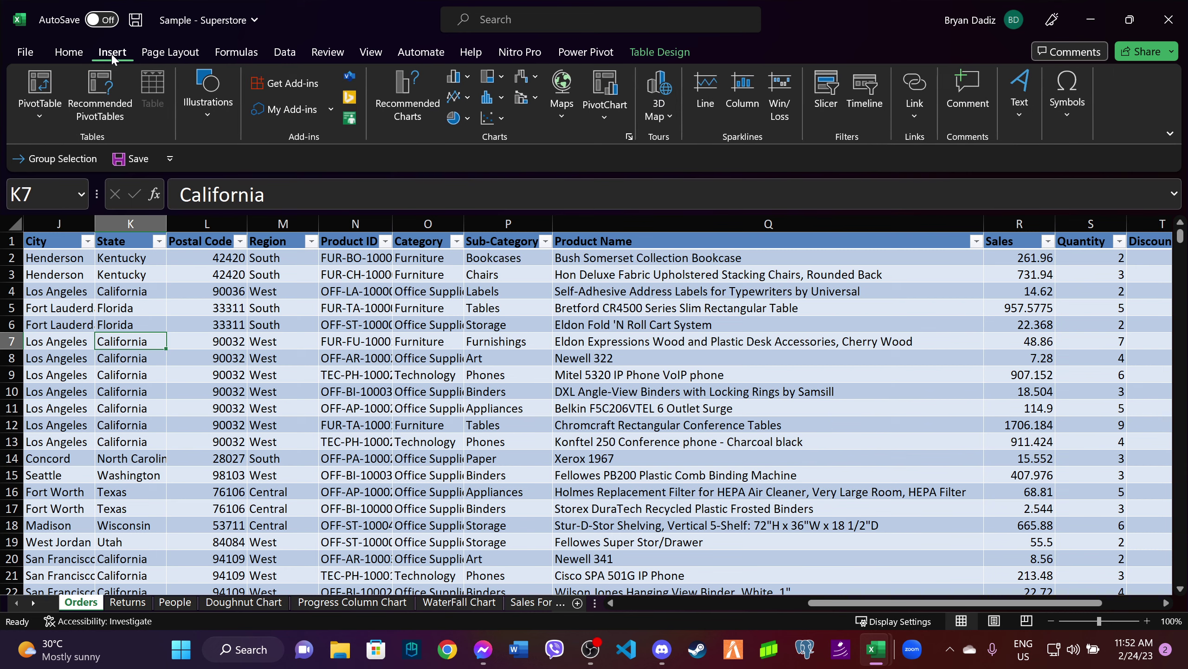
pyautogui.click(138, 323)
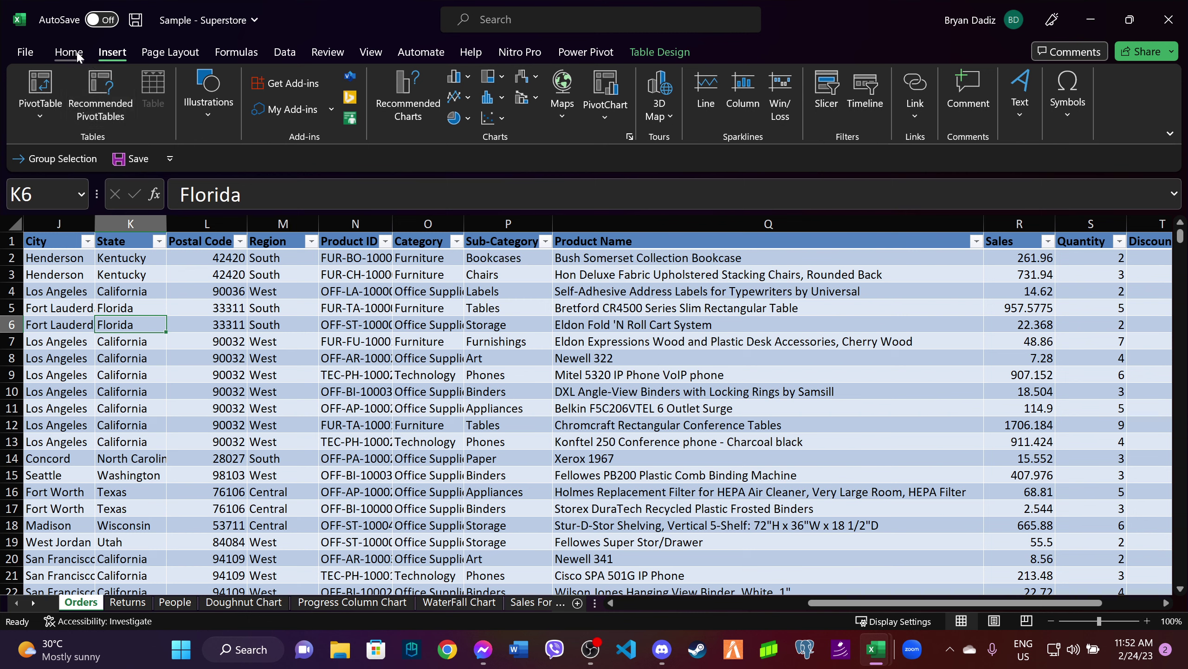
# Create a PivotTable from the Orders table on a new worksheet.
pyautogui.click(44, 86)
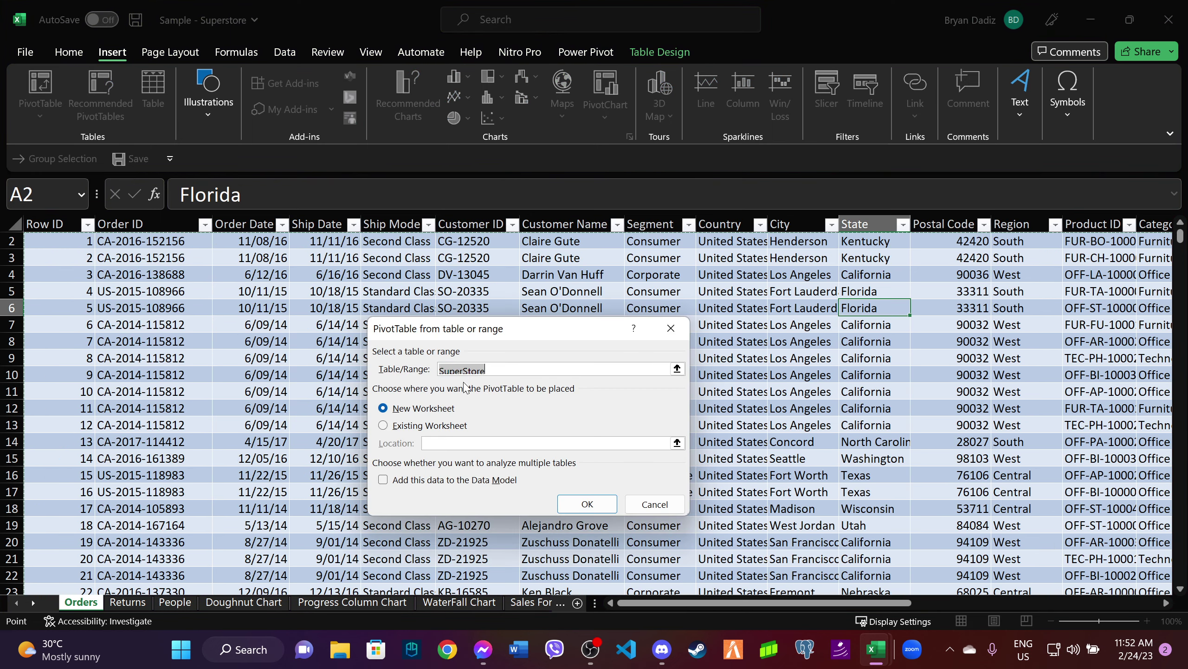
pyautogui.scroll(-3, 524, 368)
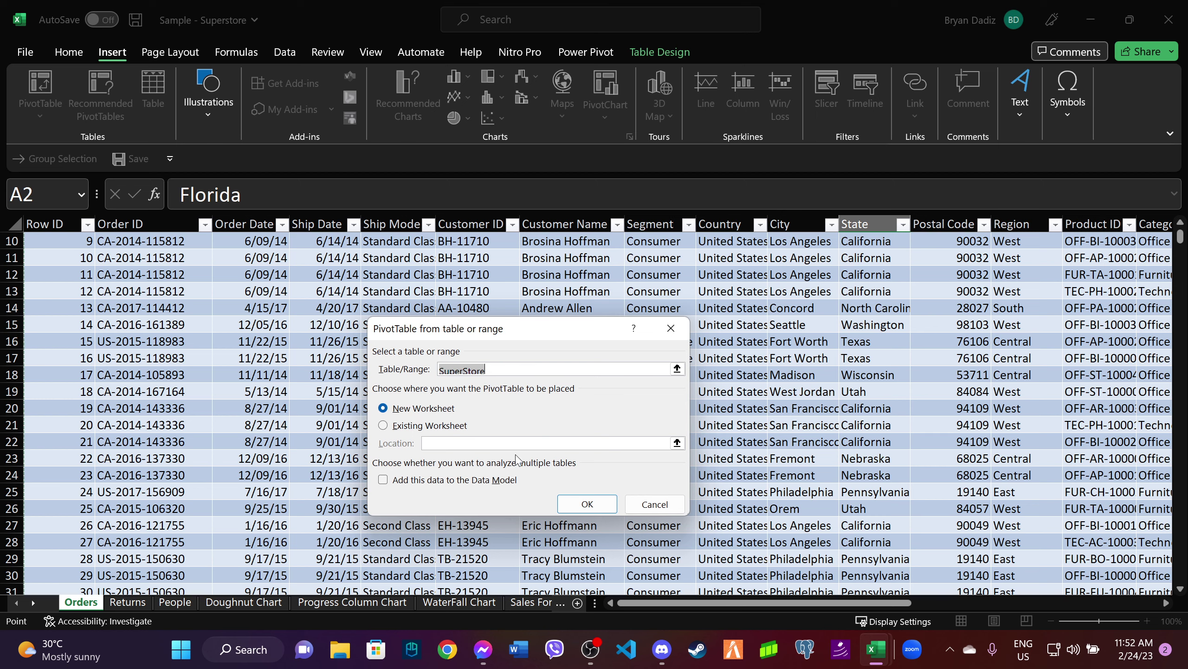
pyautogui.click(579, 503)
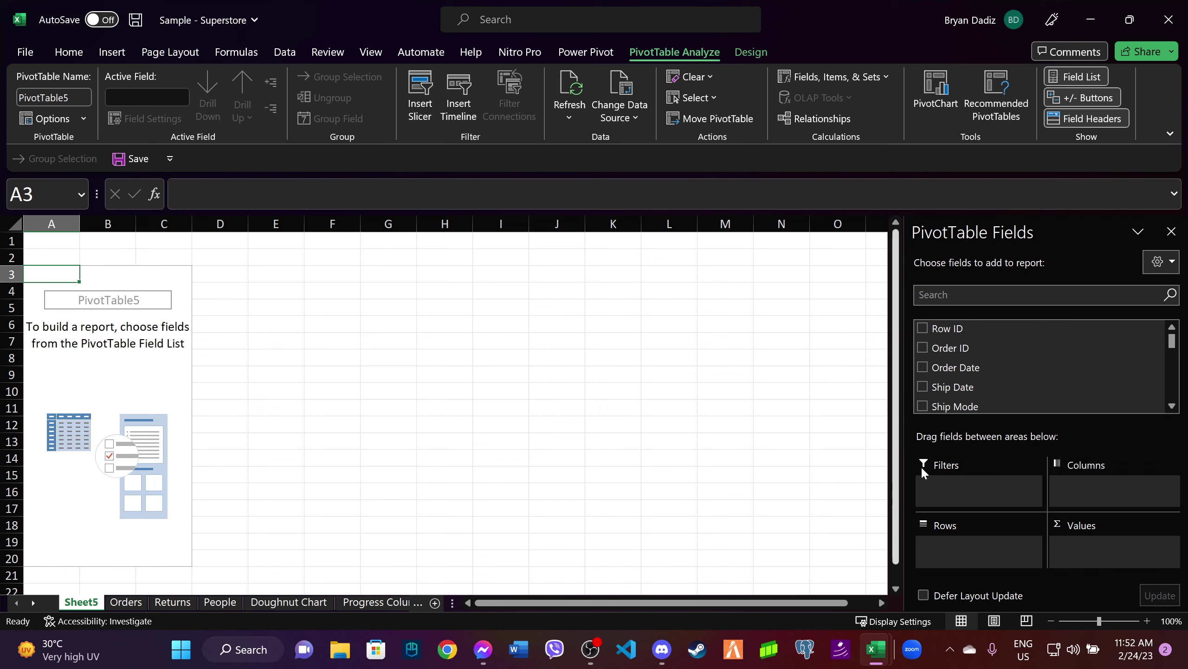
pyautogui.scroll(-1, 987, 339)
pyautogui.scroll(-1, 987, 339)
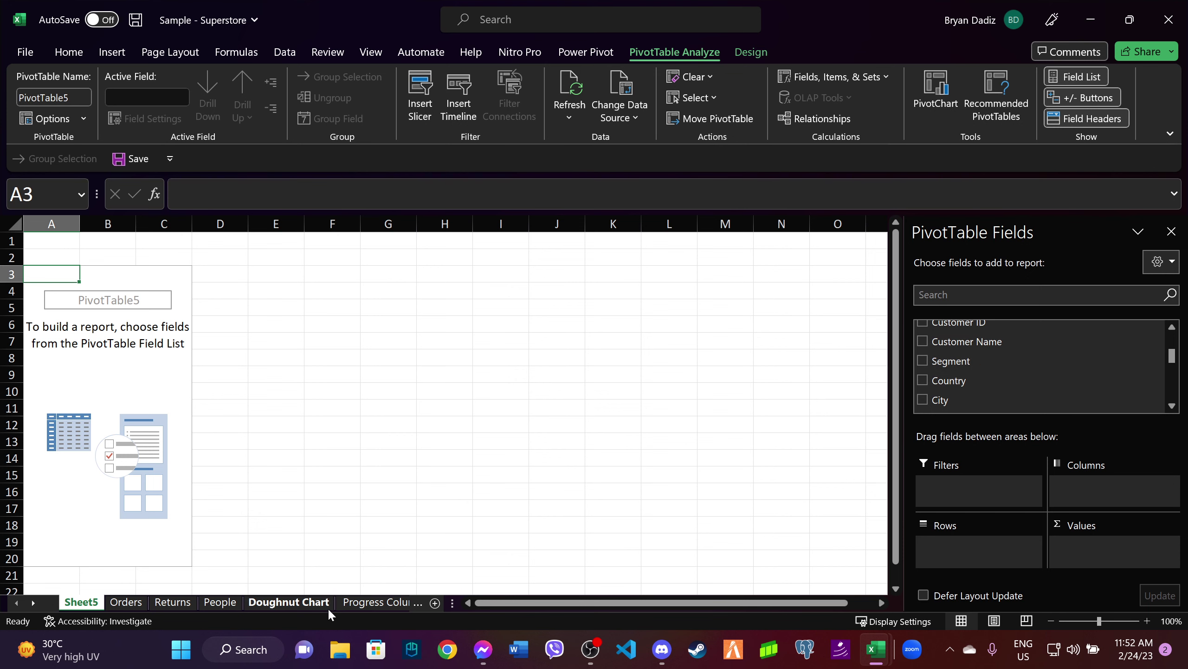
# Switch to Sheet5 and drag City into the pivot table's Rows area.
pyautogui.click(302, 606)
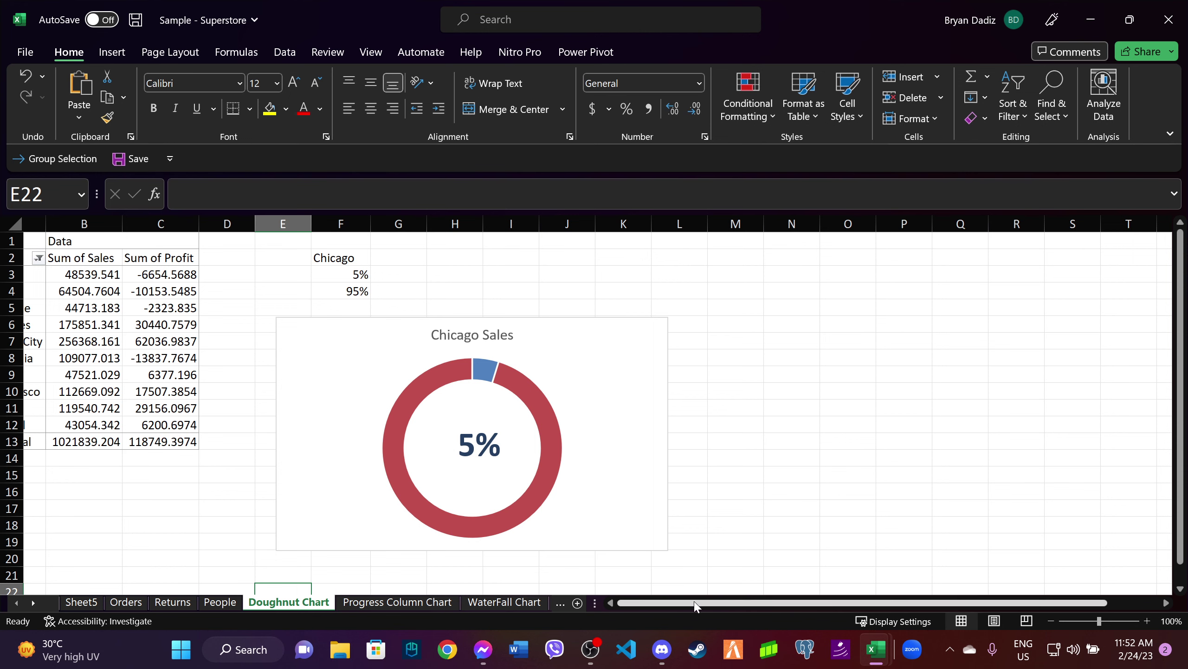
pyautogui.moveTo(679, 603); pyautogui.dragTo(566, 602)
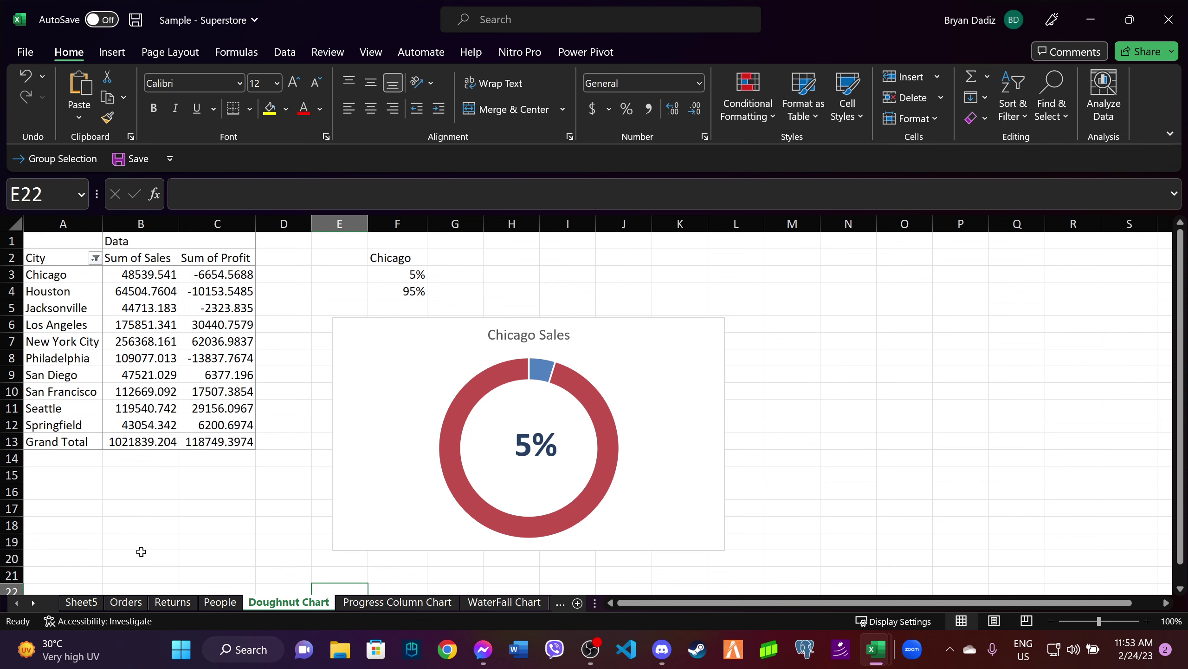
pyautogui.click(80, 606)
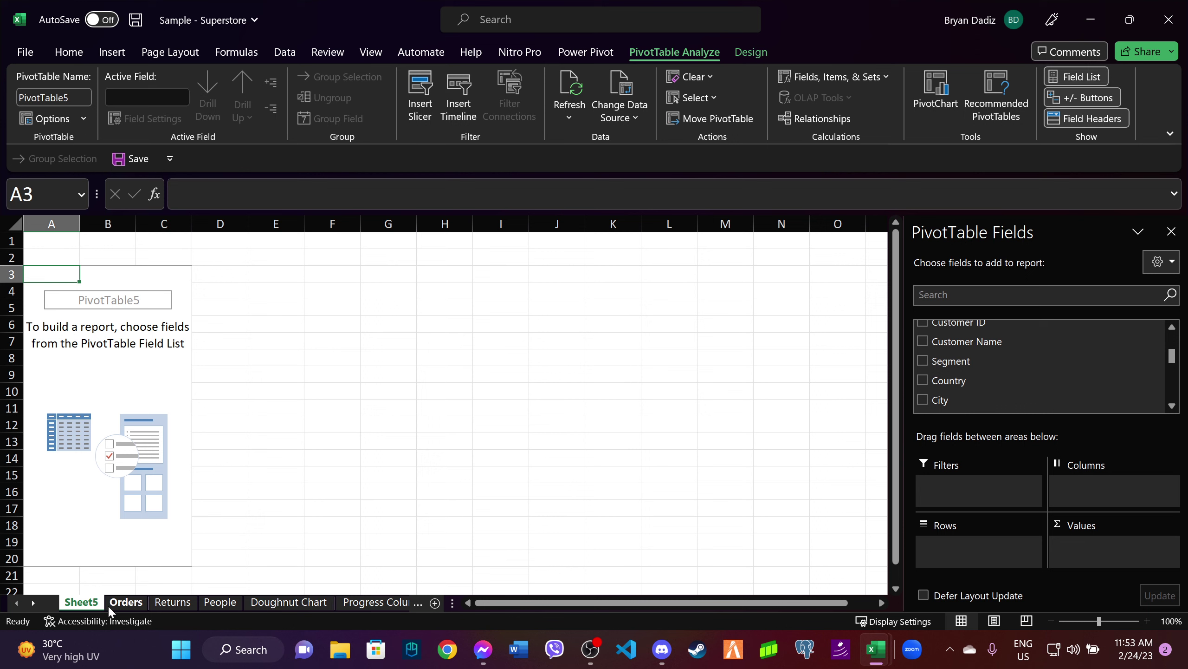
pyautogui.scroll(1, 1006, 365)
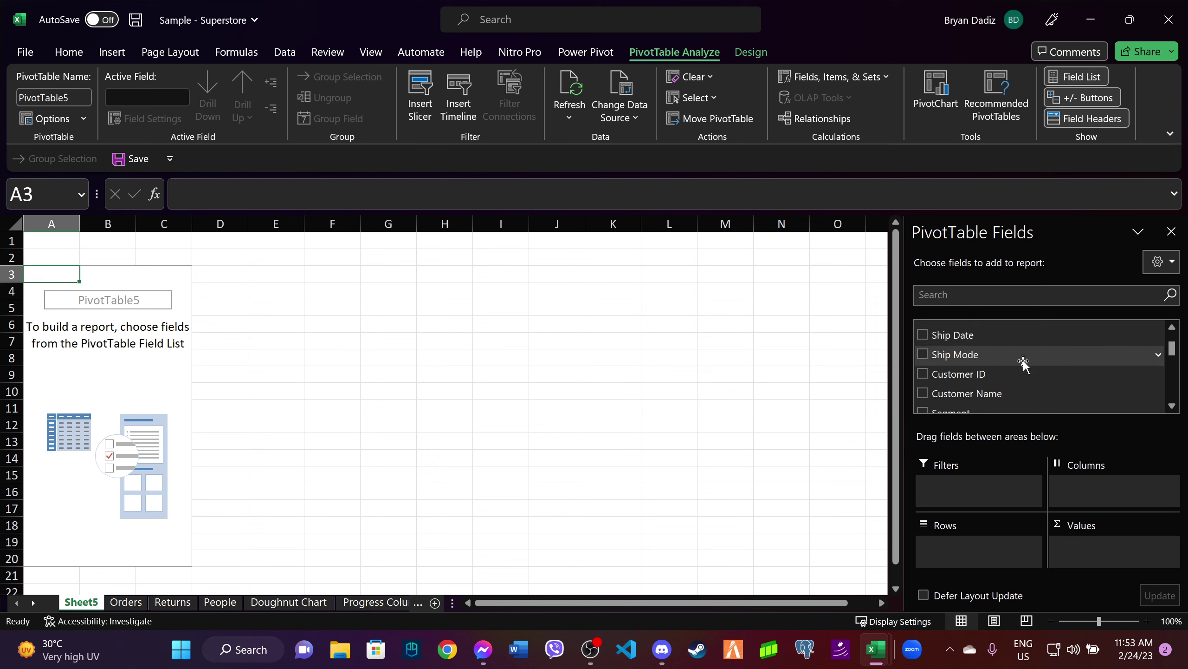
pyautogui.scroll(-3, 1005, 366)
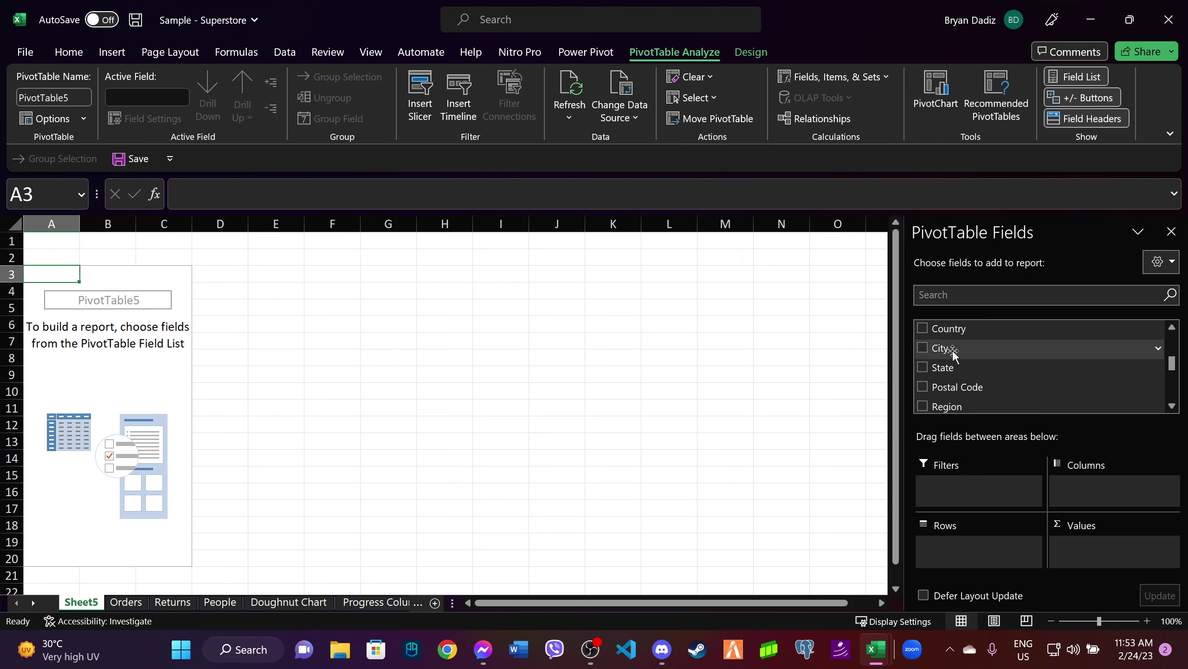
pyautogui.moveTo(953, 351); pyautogui.dragTo(985, 546)
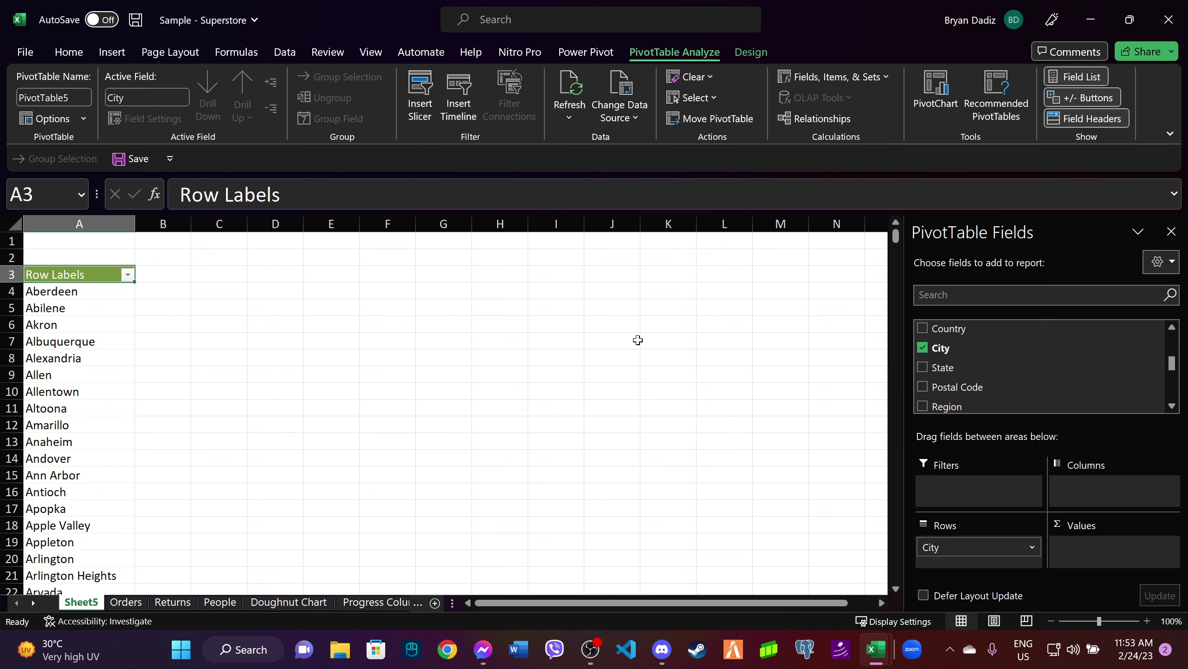
# After a value filter warns it needs a Values field, add Sales to the Values area.
pyautogui.click(128, 274)
pyautogui.moveTo(185, 339)
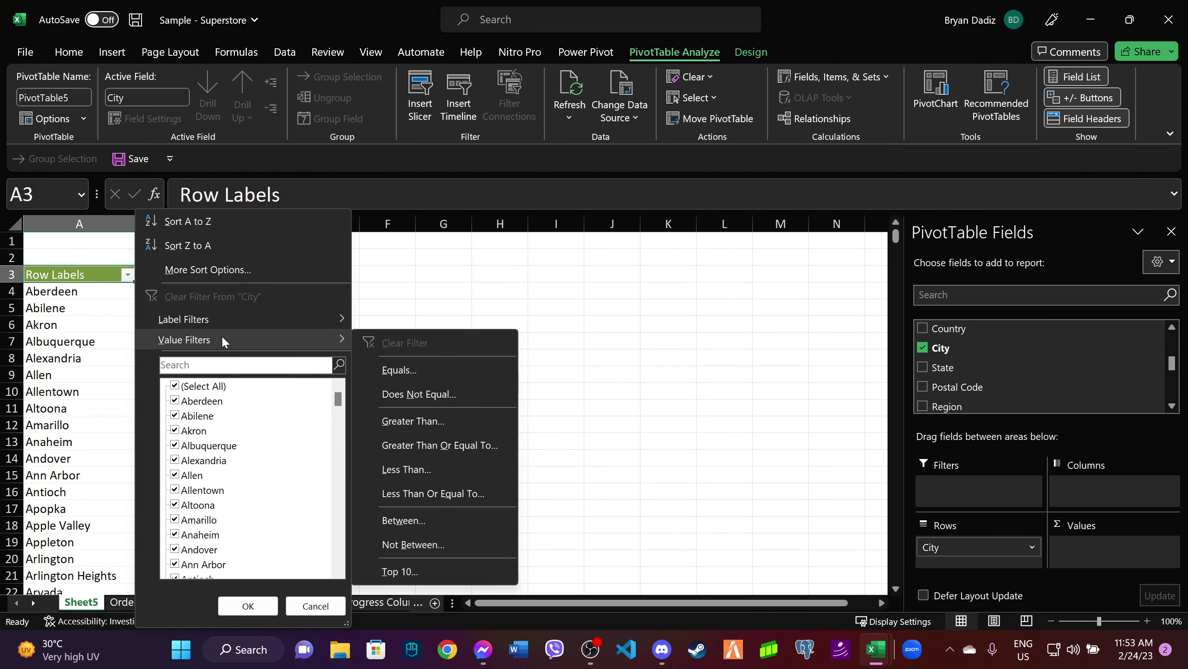
pyautogui.click(406, 568)
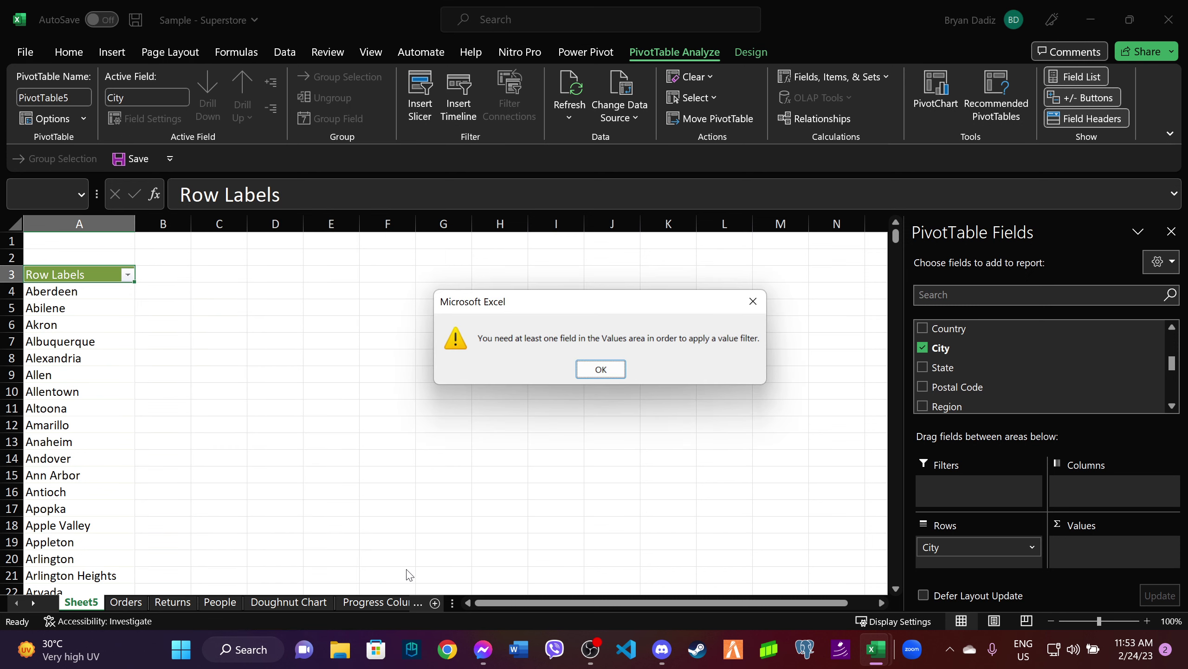
pyautogui.click(602, 370)
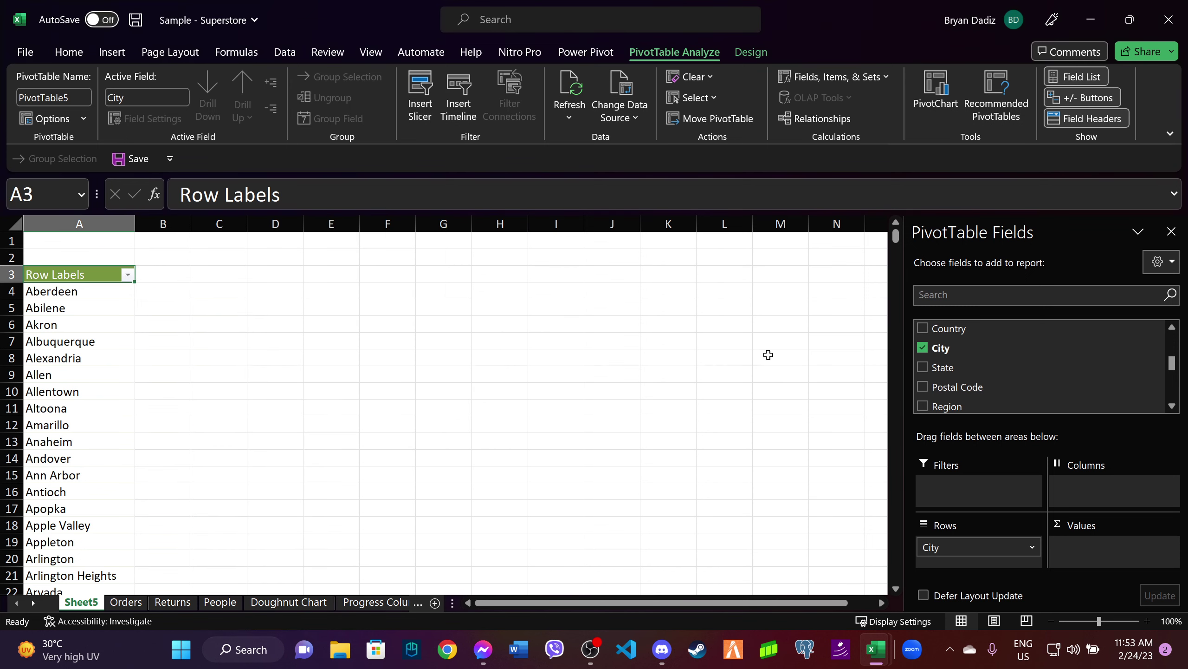
pyautogui.scroll(2, 1021, 370)
pyautogui.scroll(1, 1022, 370)
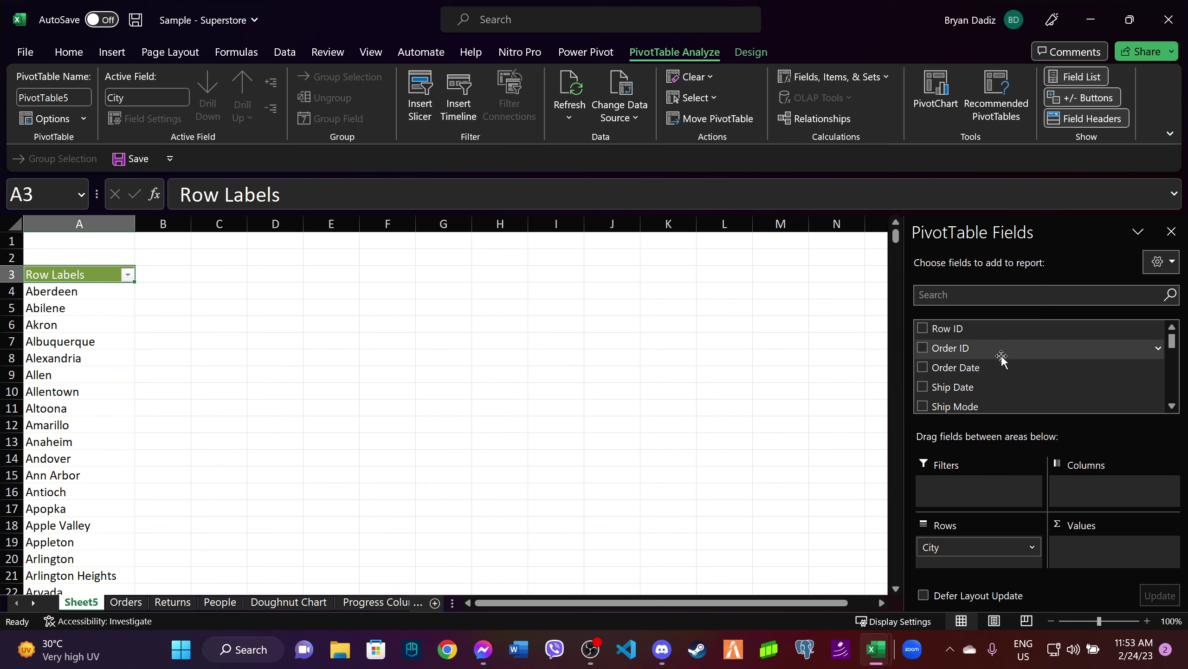
pyautogui.scroll(-2, 1015, 367)
pyautogui.scroll(-1, 1011, 367)
pyautogui.scroll(-2, 1006, 368)
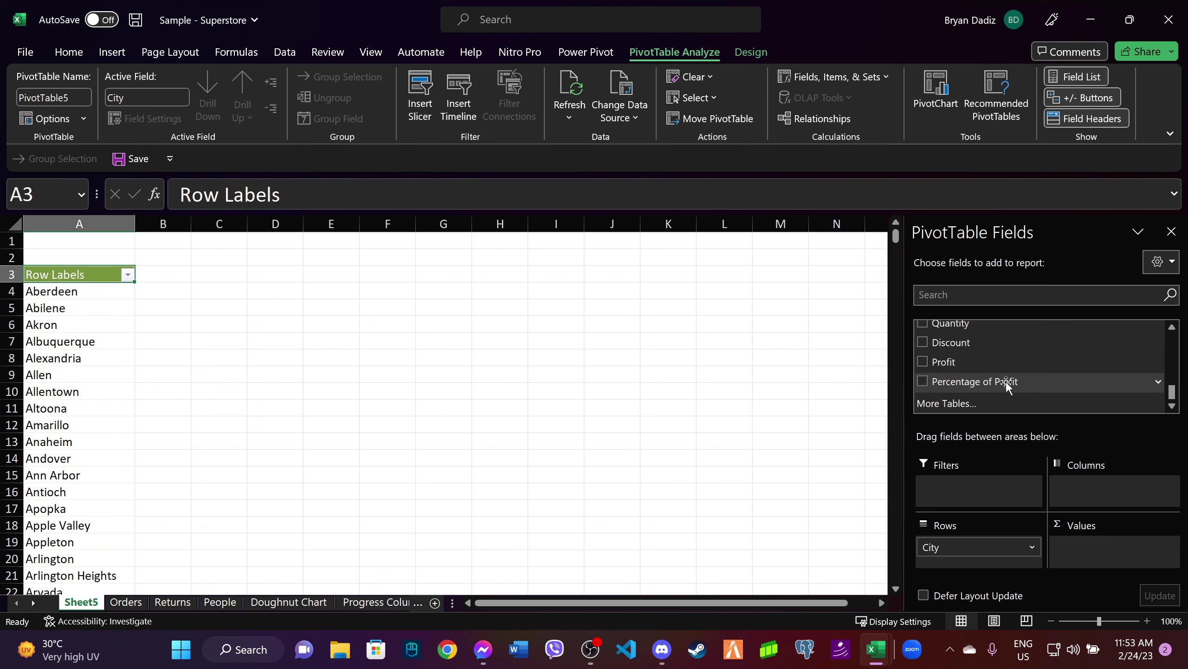
pyautogui.scroll(5, 982, 372)
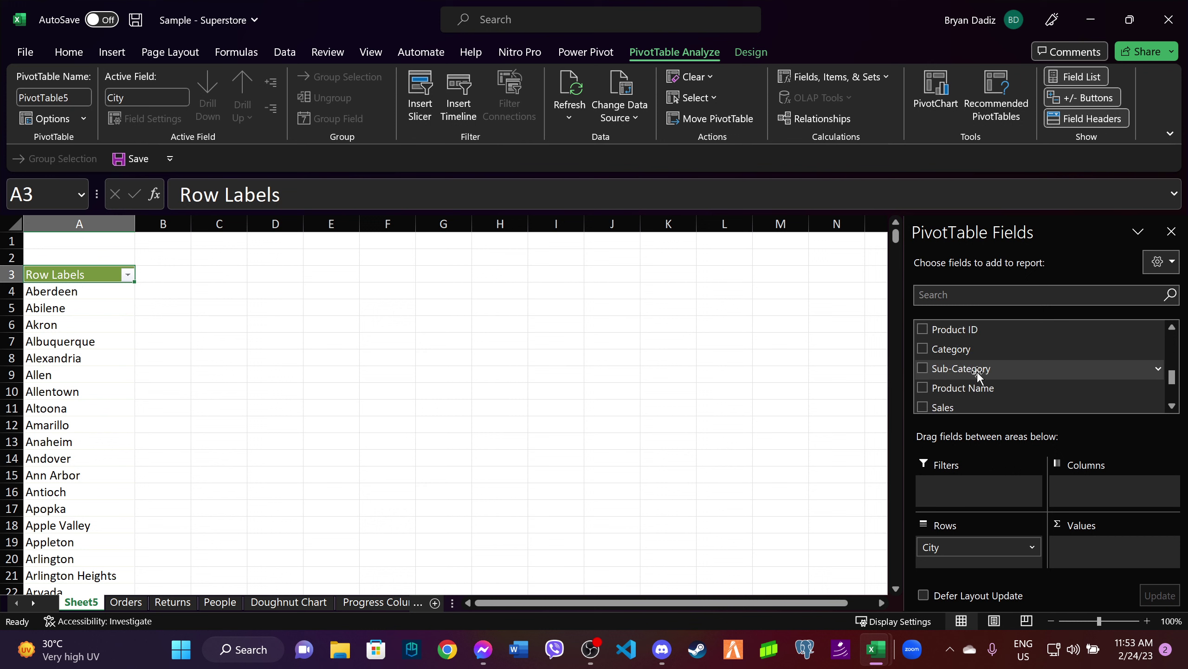
pyautogui.scroll(-1, 979, 374)
pyautogui.moveTo(952, 356)
pyautogui.mouseDown()
pyautogui.moveTo(1012, 460)
pyautogui.moveTo(1109, 552)
pyautogui.mouseUp()
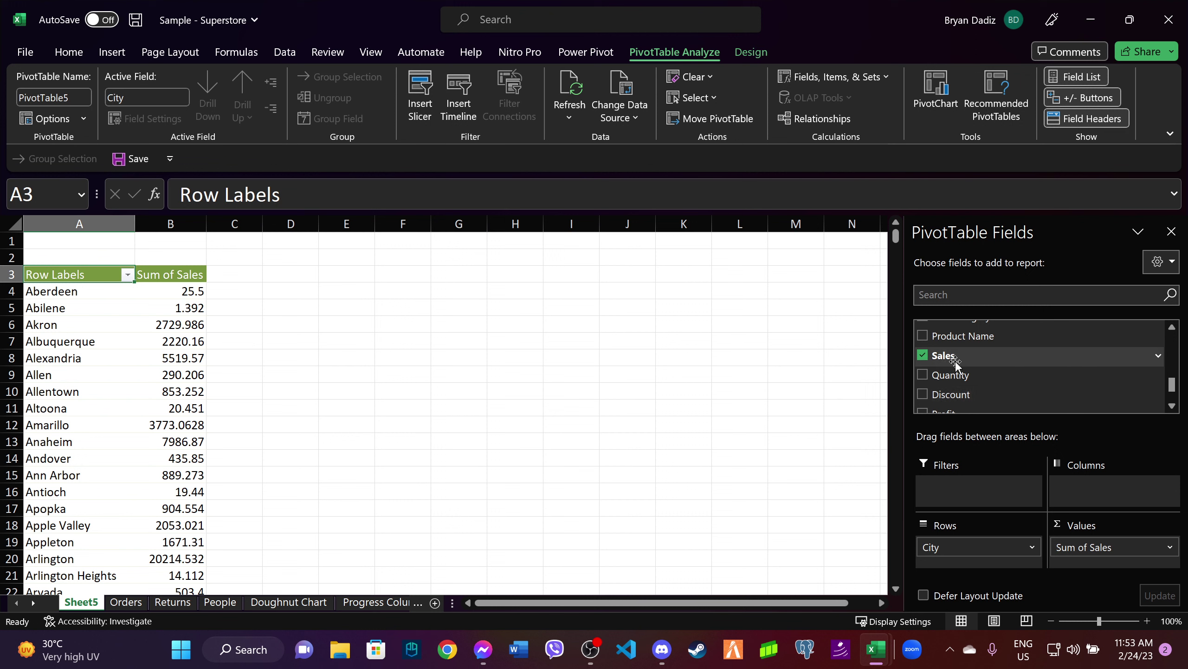
# Filter the city rows to the Top 10 items by Sum of Sales.
pyautogui.scroll(1, 981, 358)
pyautogui.scroll(-1, 975, 370)
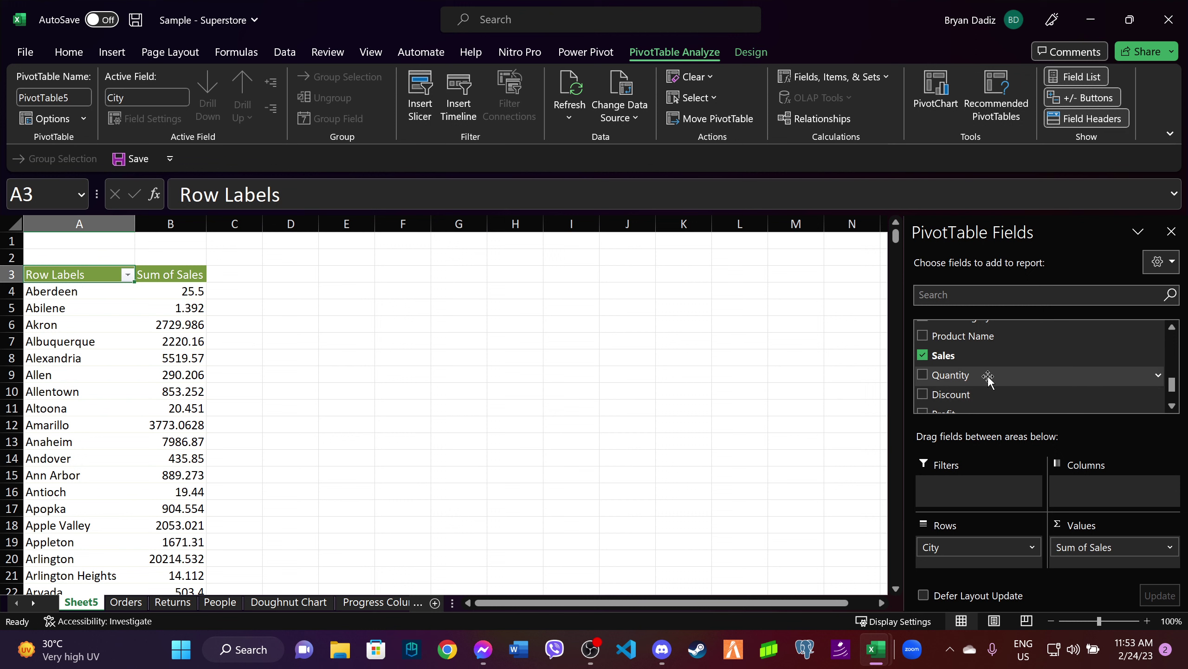
pyautogui.scroll(-1, 992, 380)
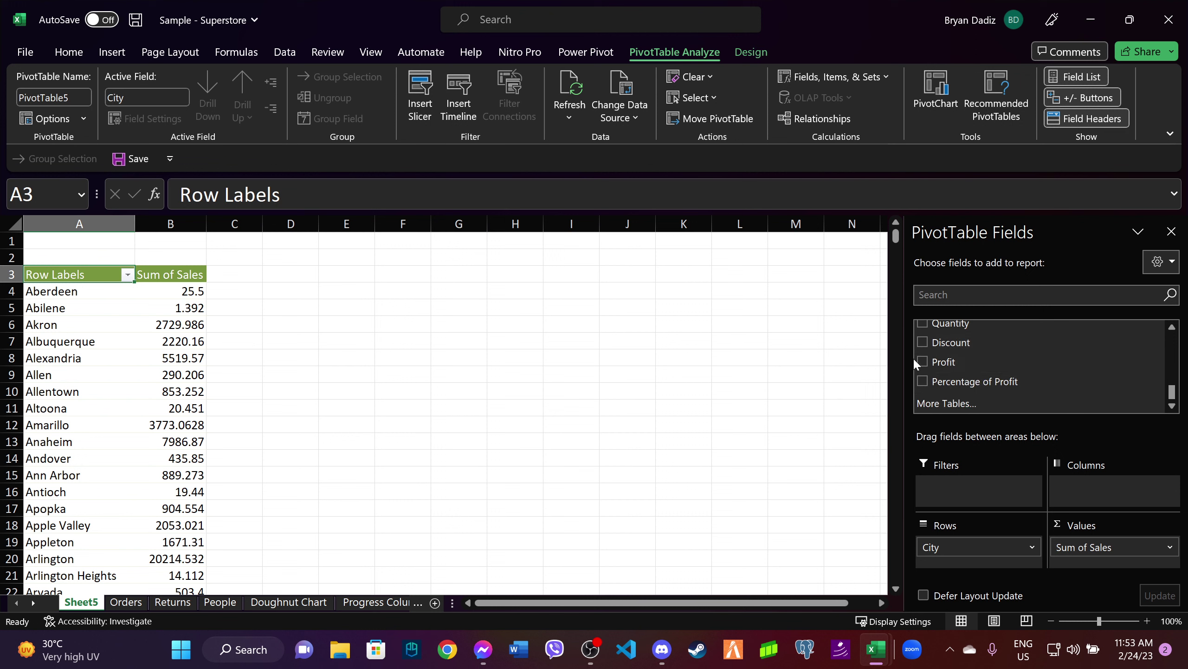
pyautogui.scroll(-1, 173, 290)
pyautogui.scroll(1, 197, 299)
pyautogui.click(127, 275)
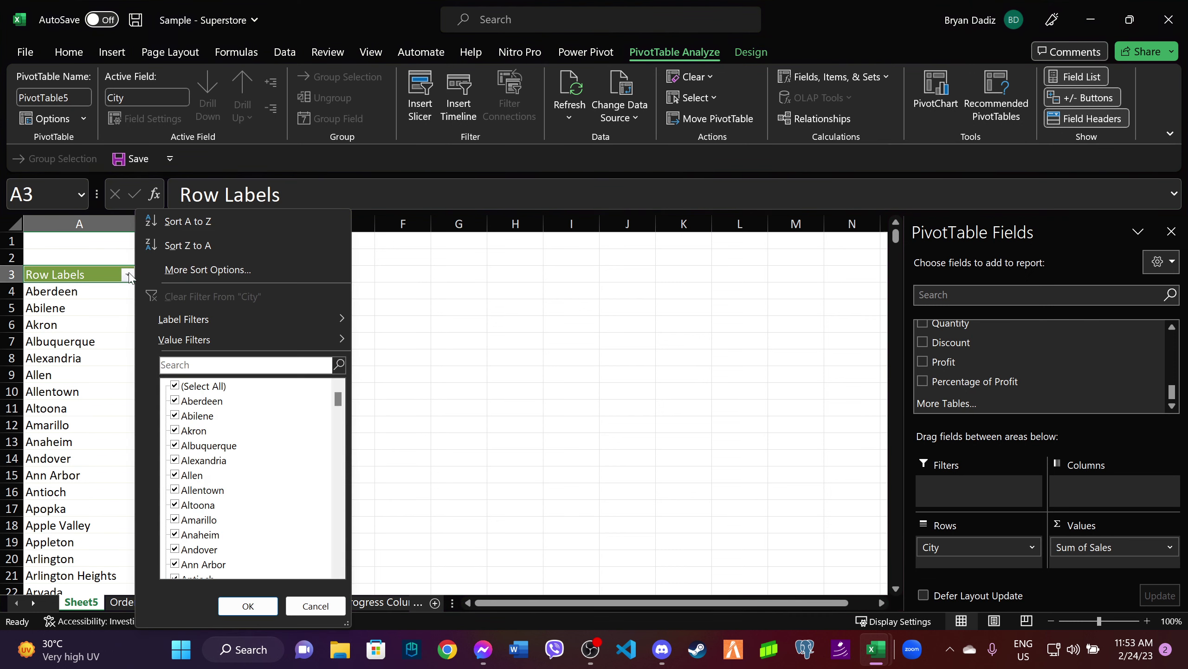
pyautogui.moveTo(185, 339)
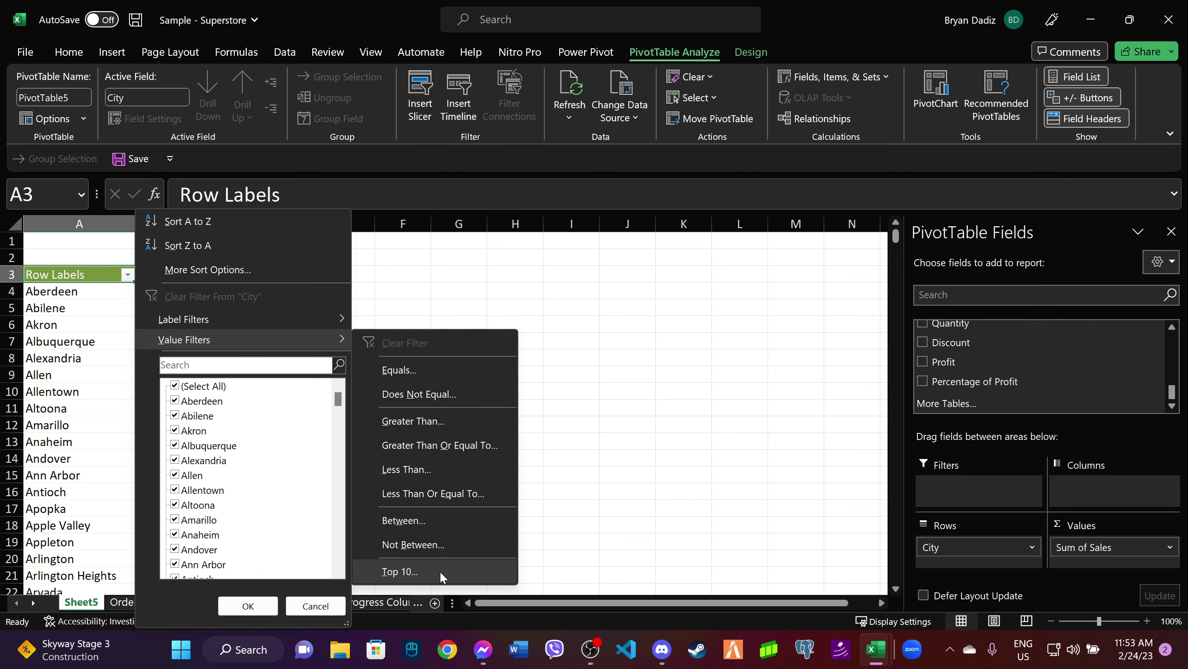
pyautogui.click(412, 571)
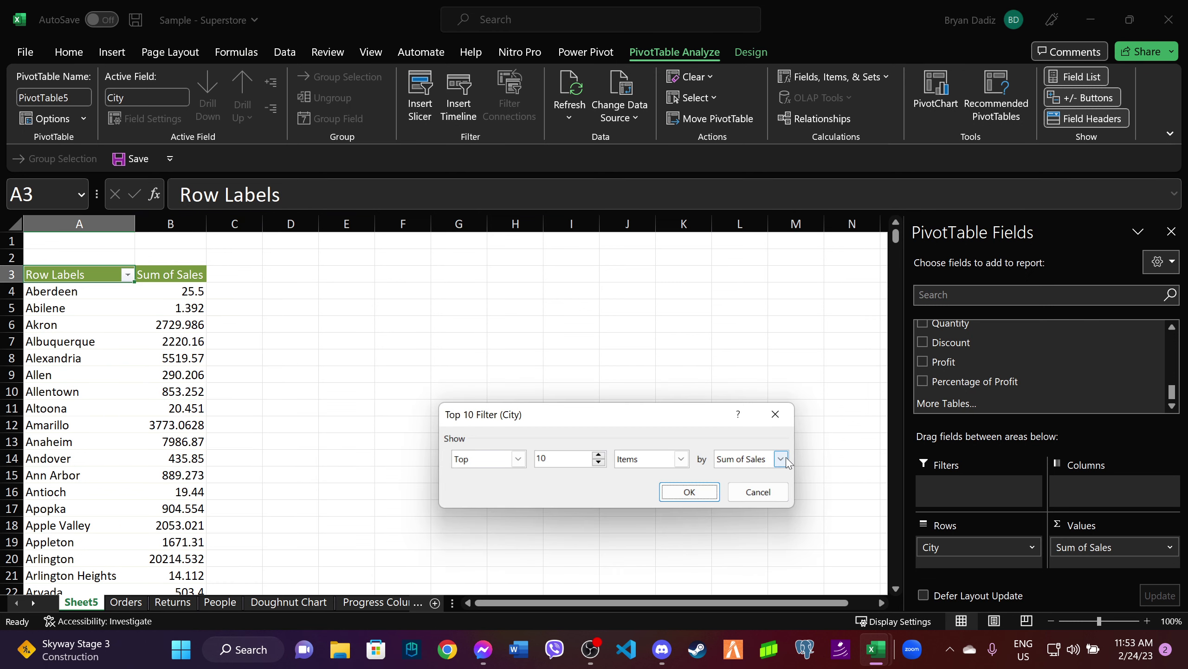
pyautogui.click(683, 500)
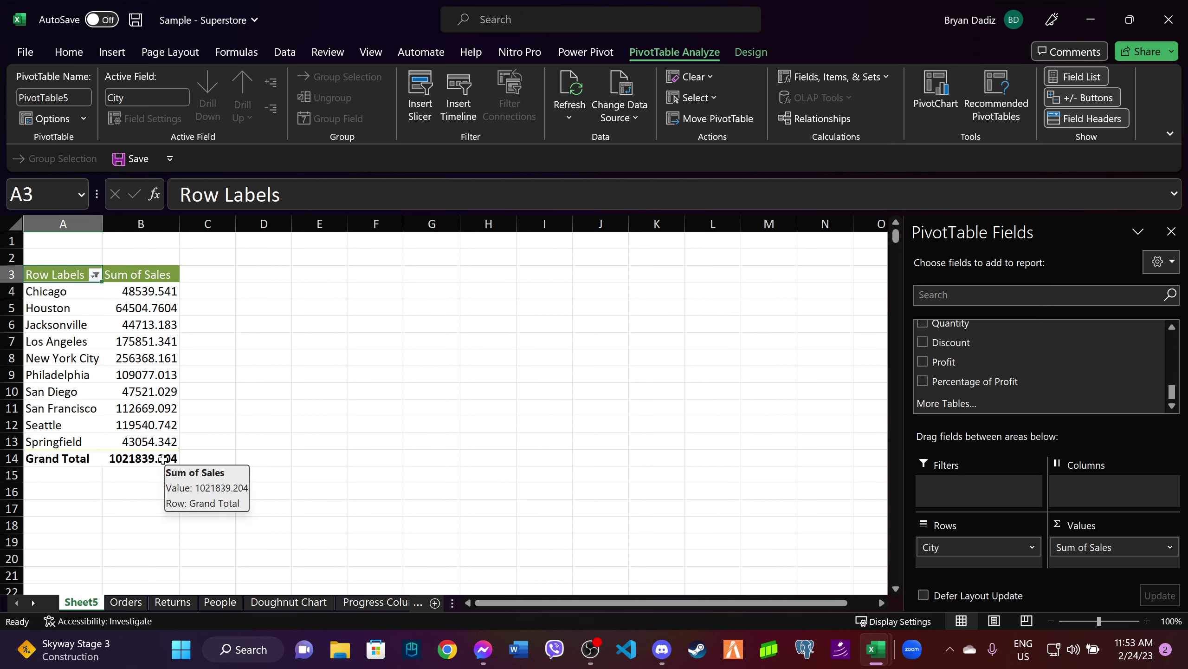
# Check Chicago's sales and the Grand Total figure in the filtered pivot table.
pyautogui.click(144, 460)
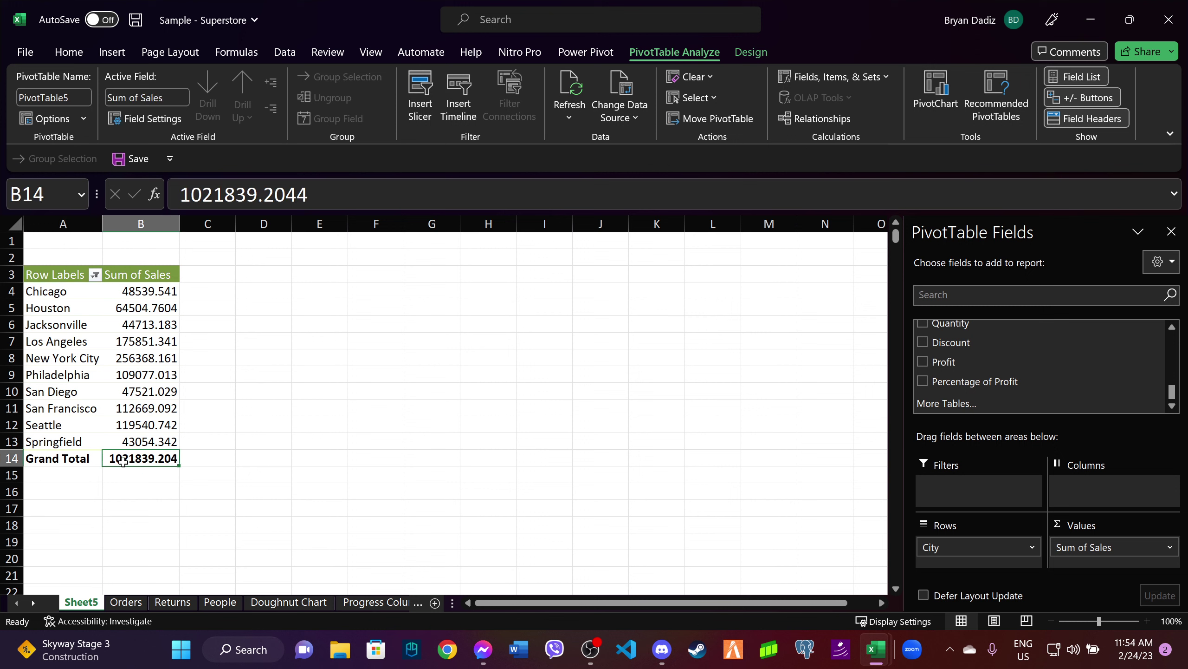
pyautogui.click(147, 296)
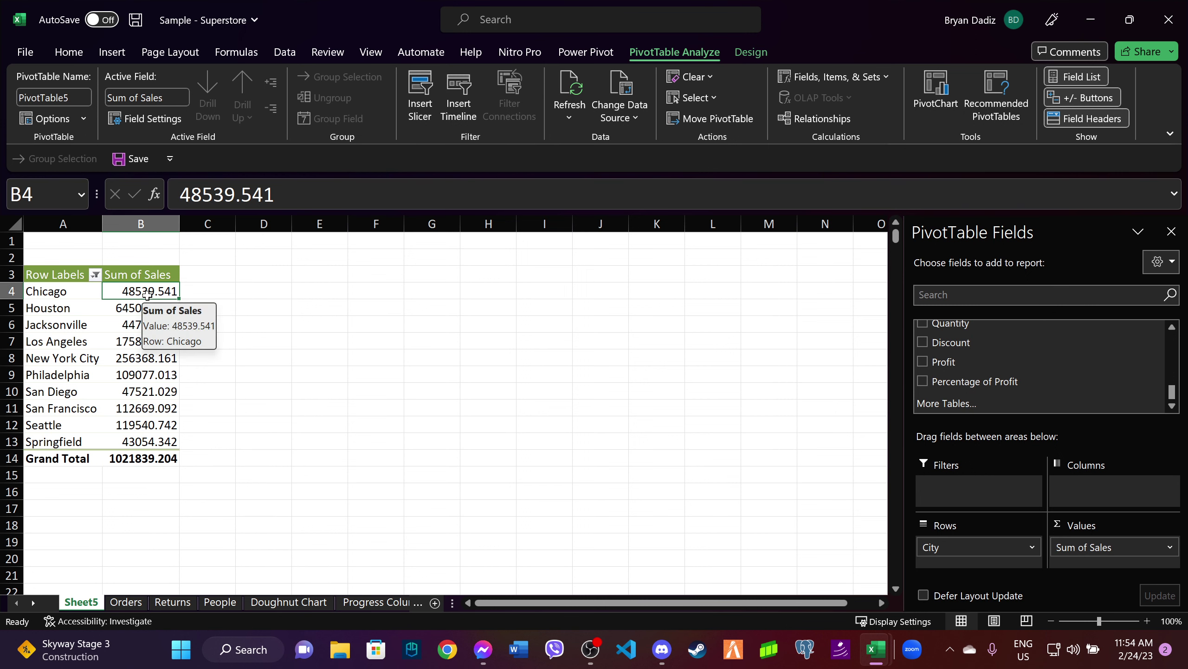
pyautogui.click(112, 470)
pyautogui.click(115, 458)
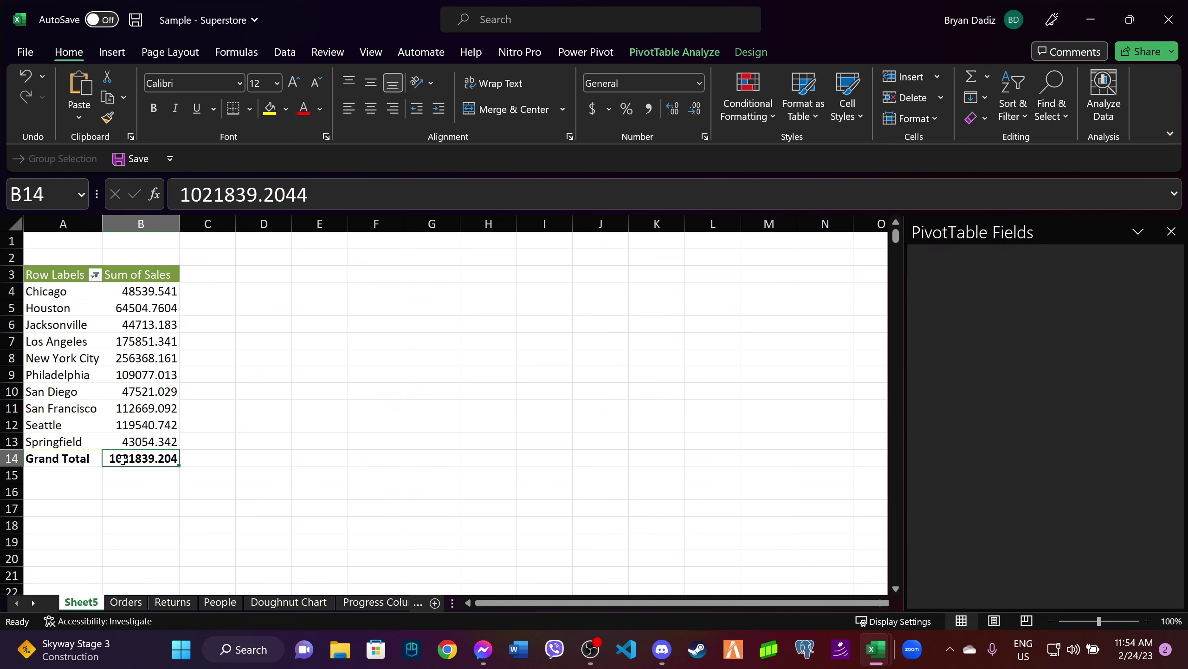
pyautogui.click(317, 293)
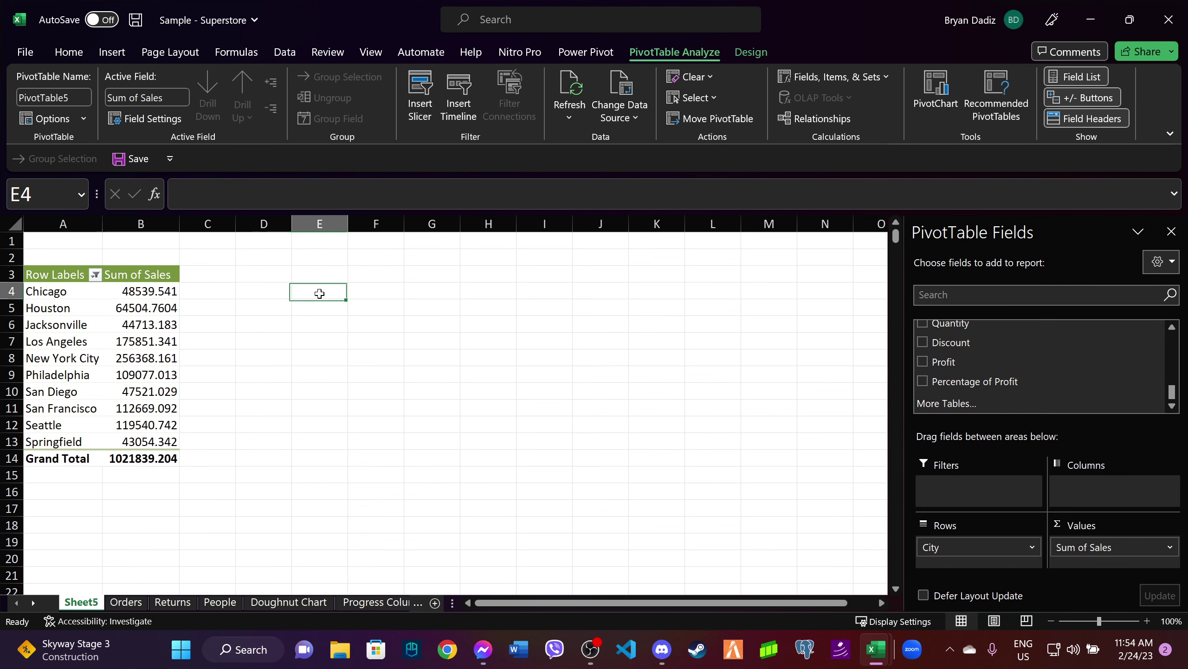
# Enter =A4 in E4 so it shows the Chicago label.
pyautogui.write('=')
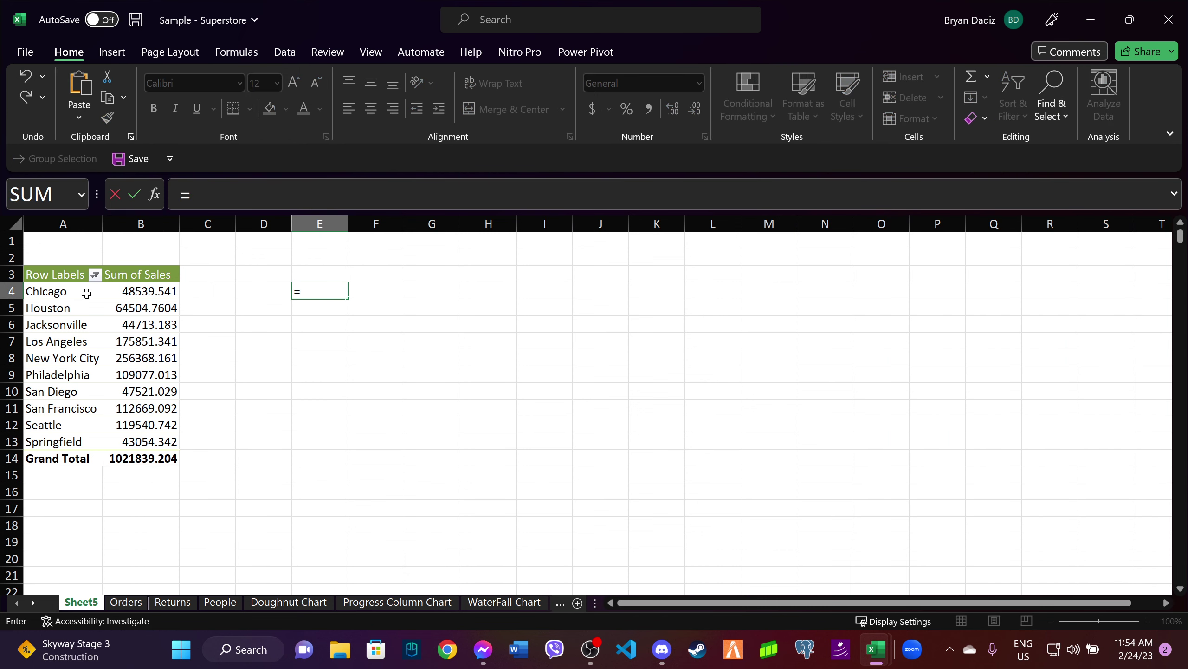
pyautogui.click(70, 291)
pyautogui.press('Return')
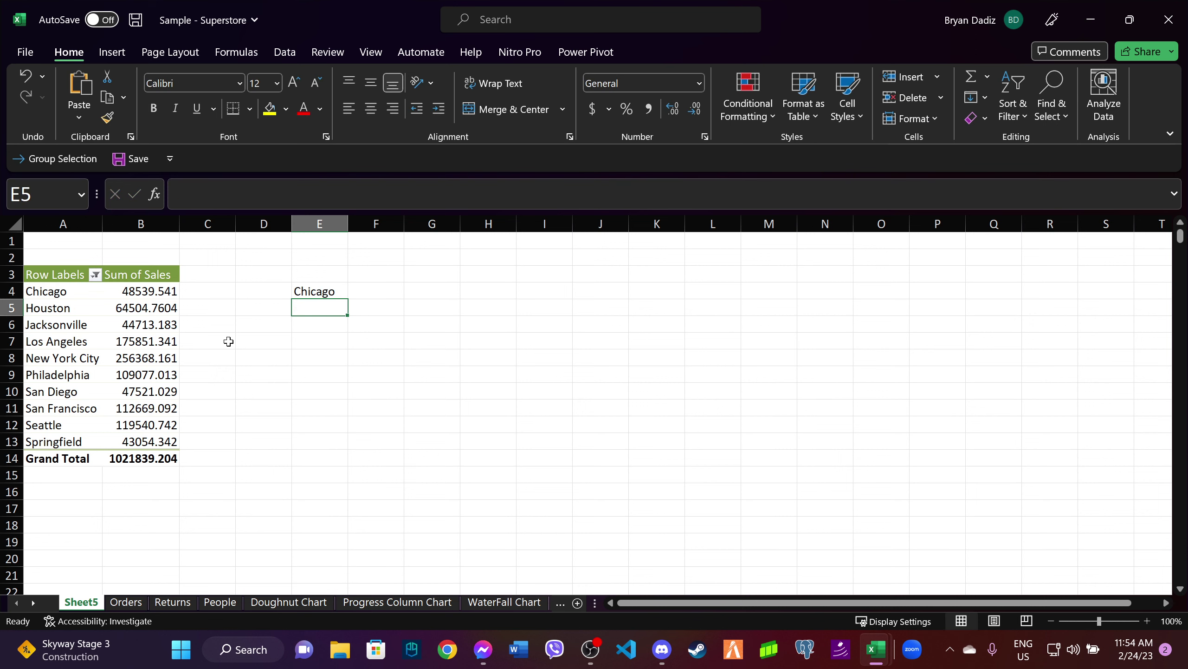
# Make E5 divide Chicago's pivot sales by the Grand Total, giving 0.04750213.
pyautogui.write('=')
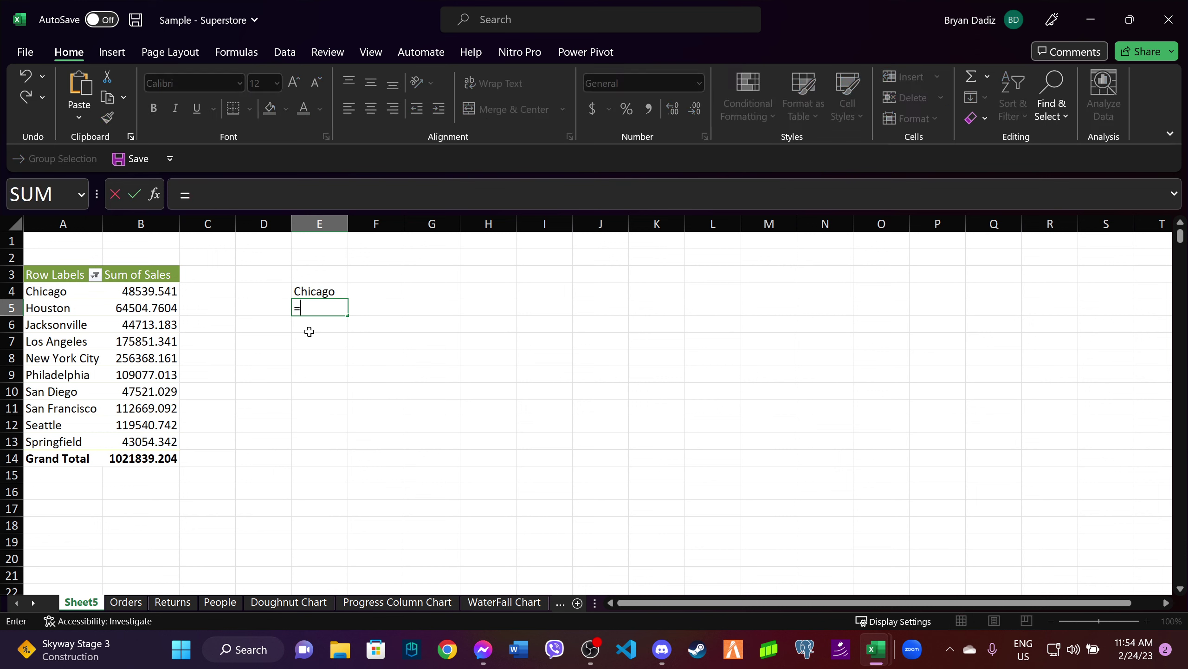
pyautogui.click(147, 291)
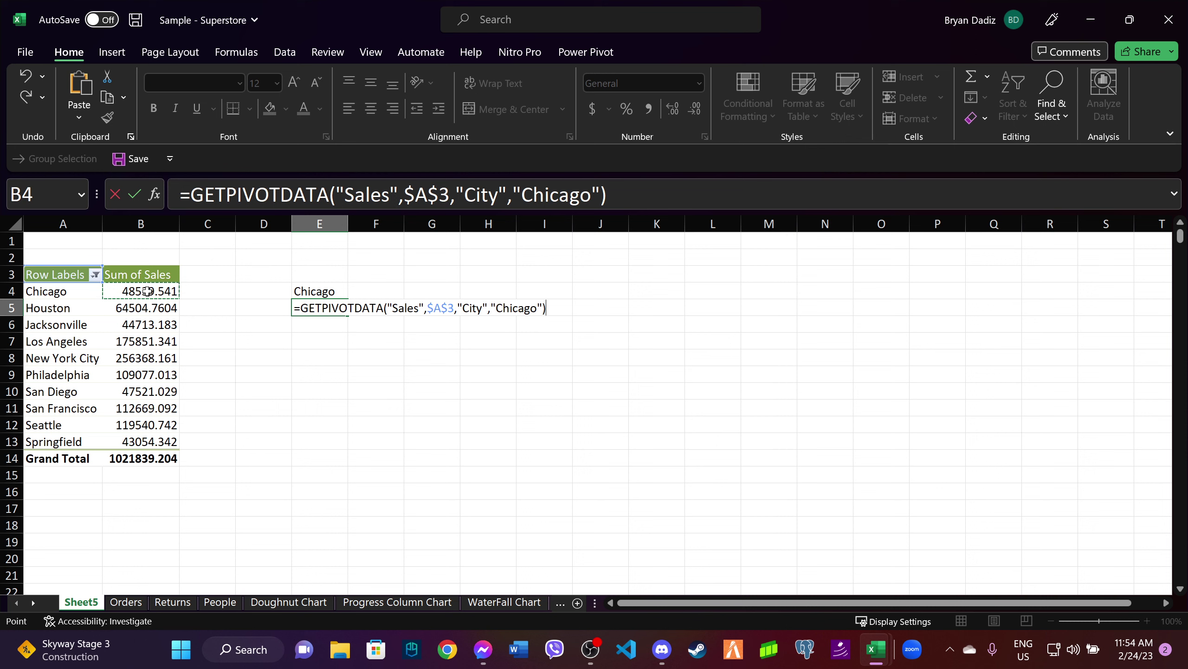
pyautogui.press('Return')
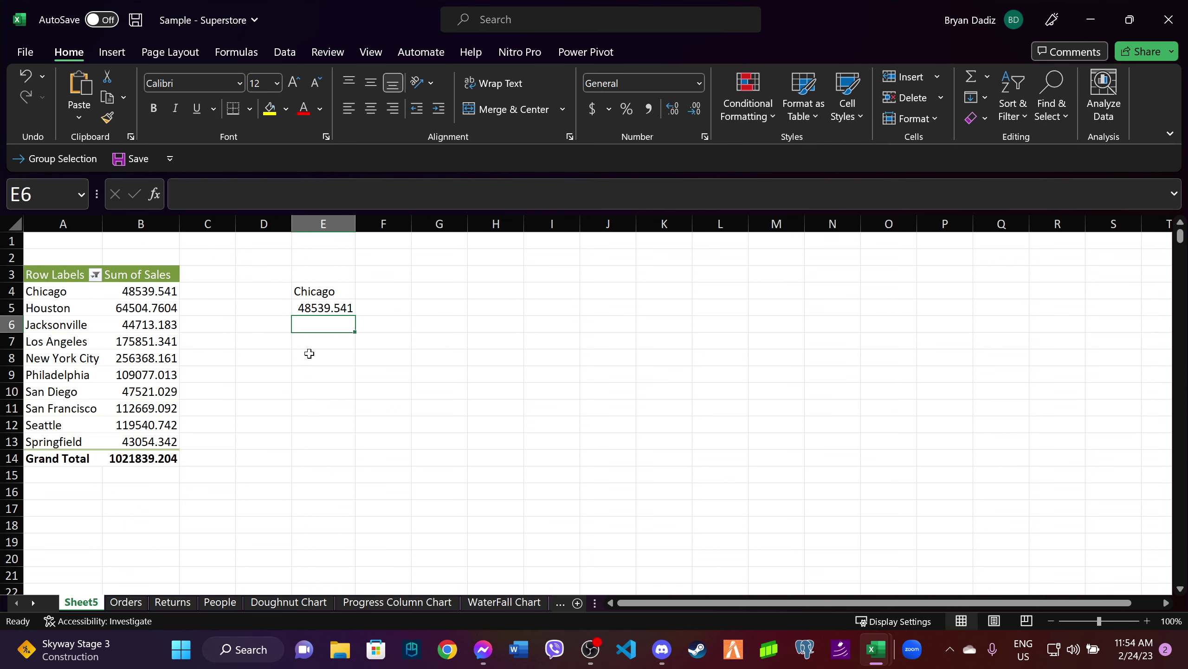
pyautogui.click(313, 309)
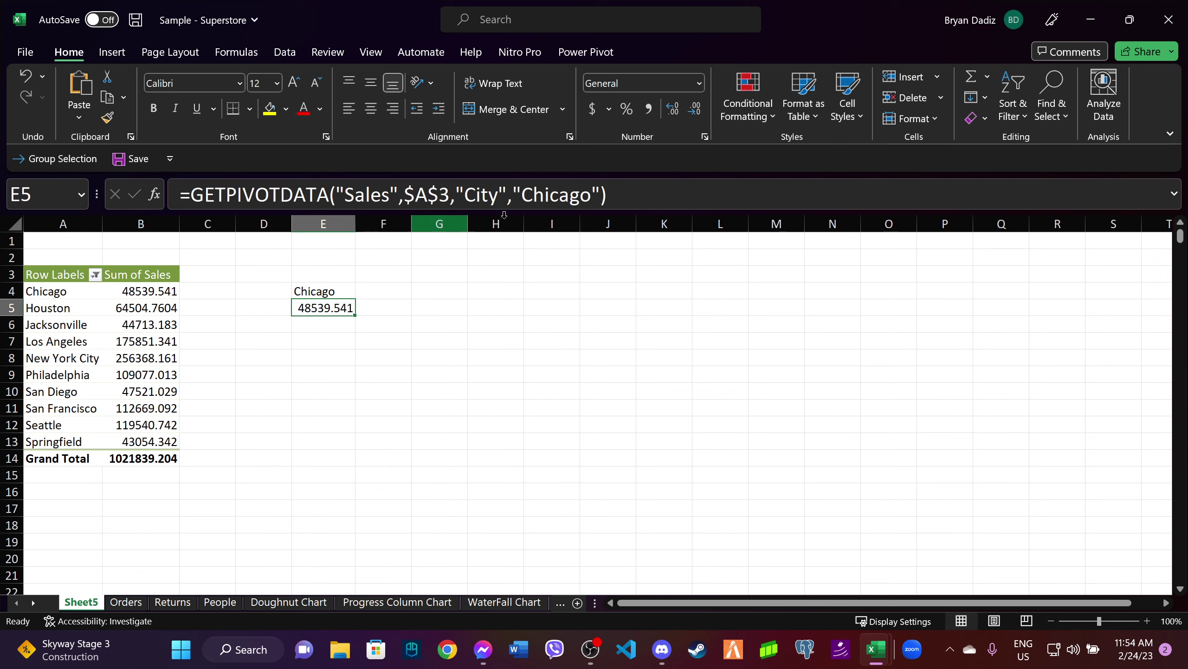
pyautogui.click(653, 201)
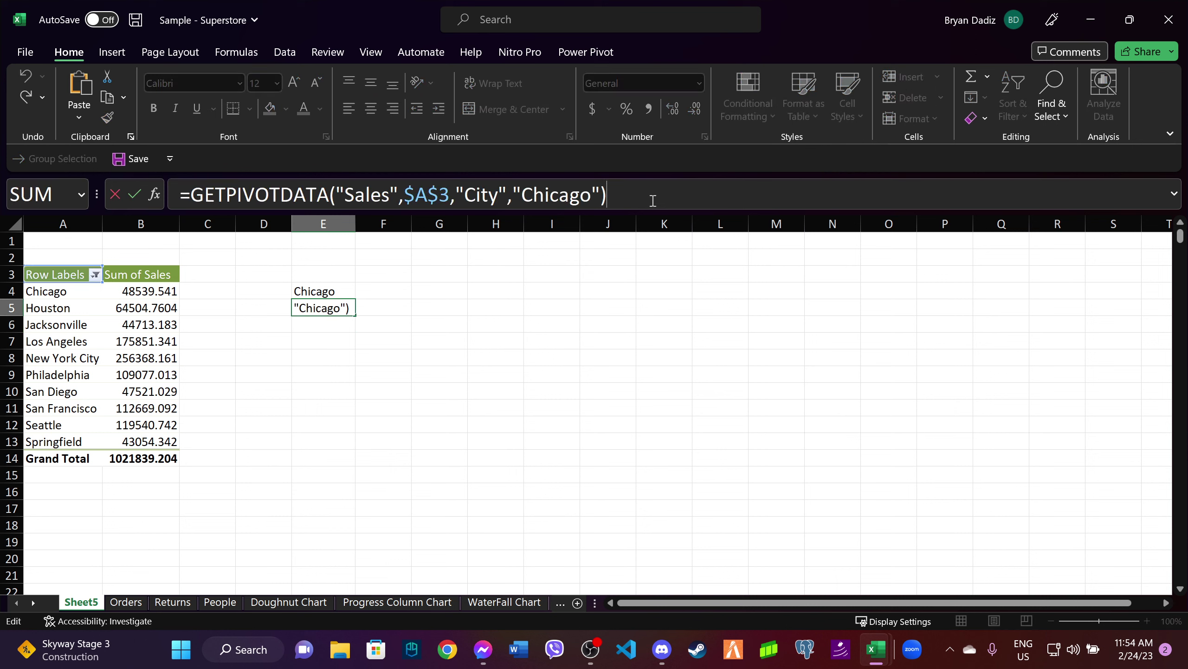
pyautogui.write('/')
pyautogui.click(153, 459)
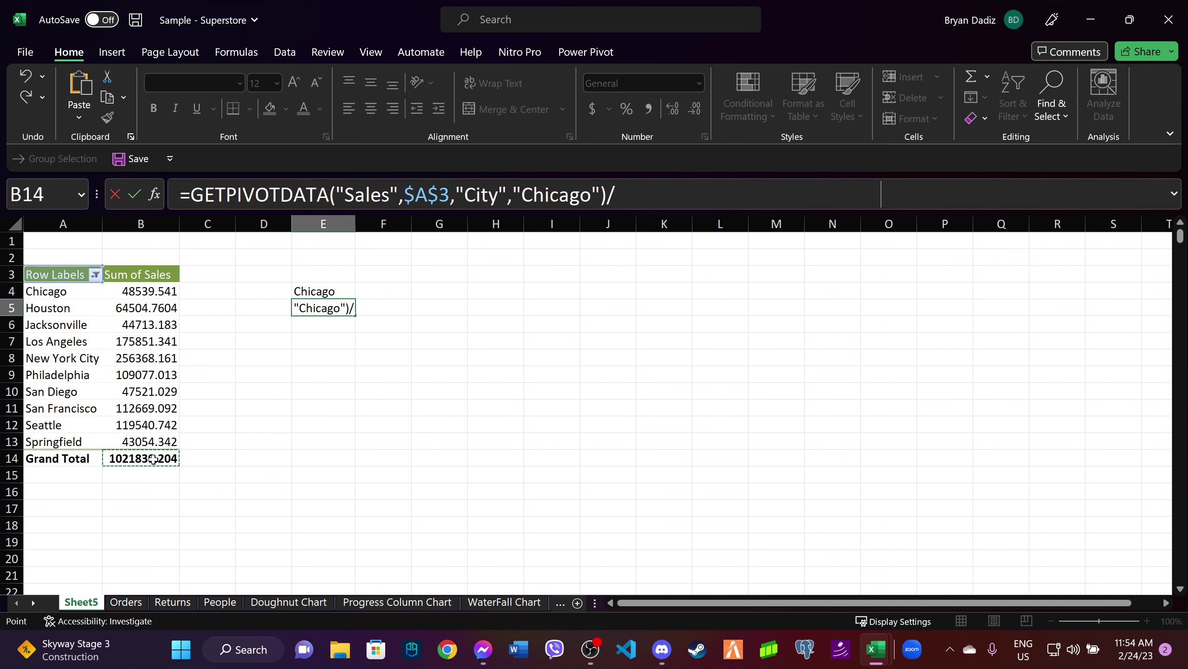
pyautogui.press('Return')
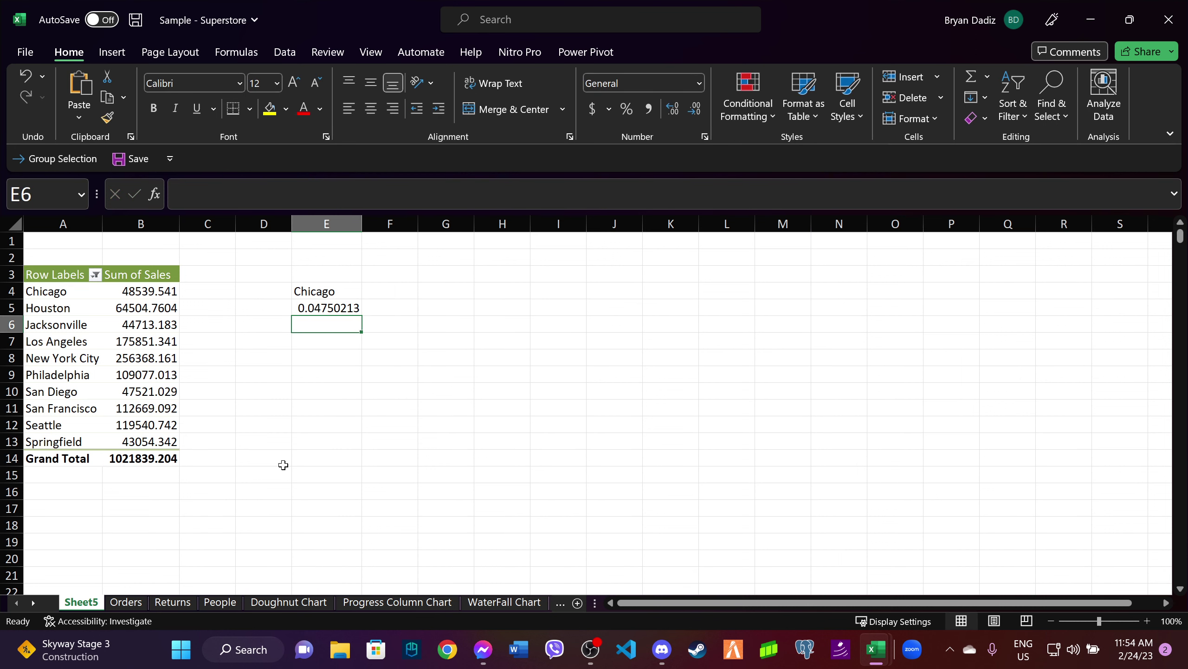
# Format E5 as a percentage (5%) and enter 1 in E6, also formatted as percent.
pyautogui.click(322, 312)
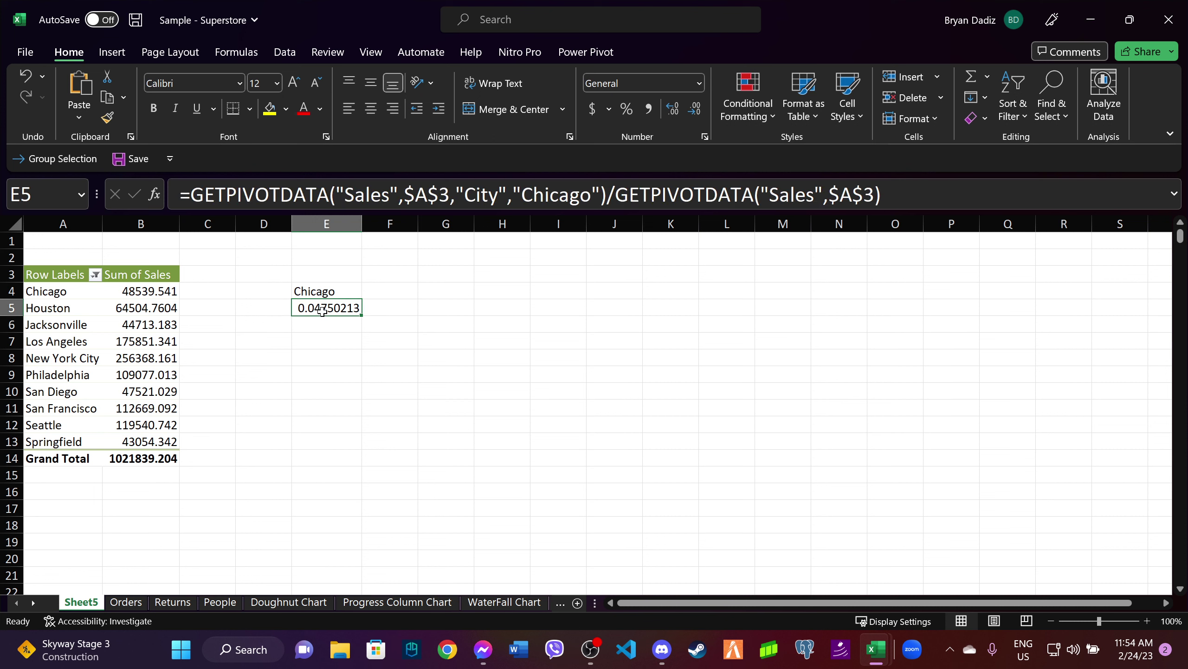
pyautogui.click(630, 110)
pyautogui.click(340, 323)
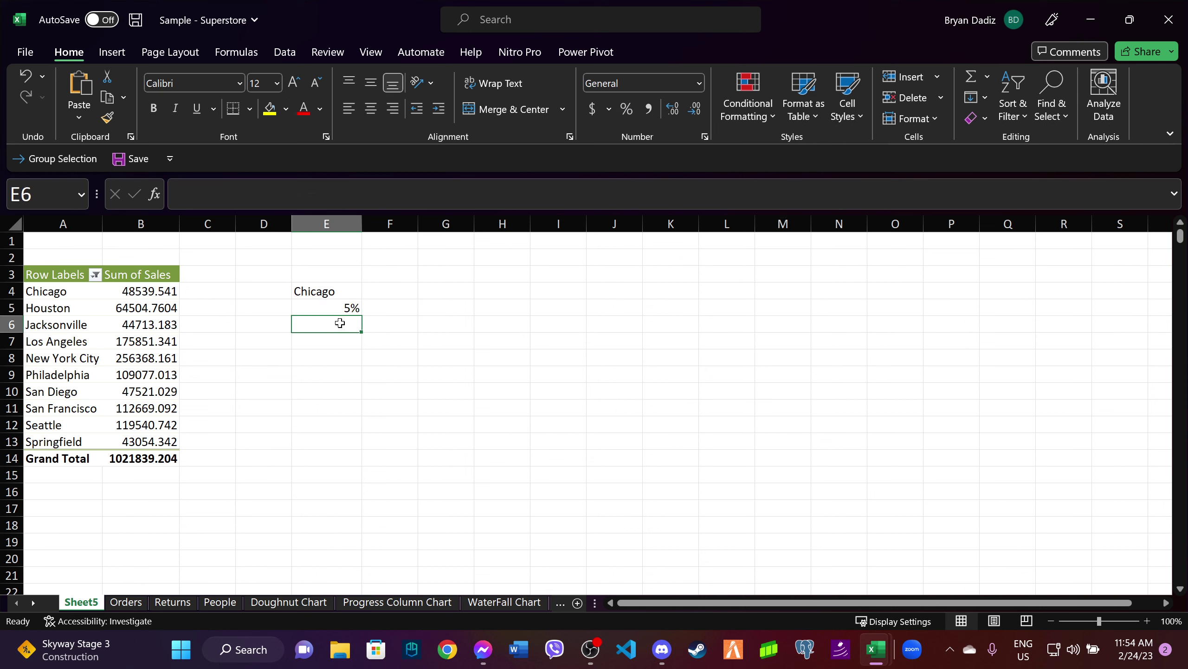
pyautogui.write('=')
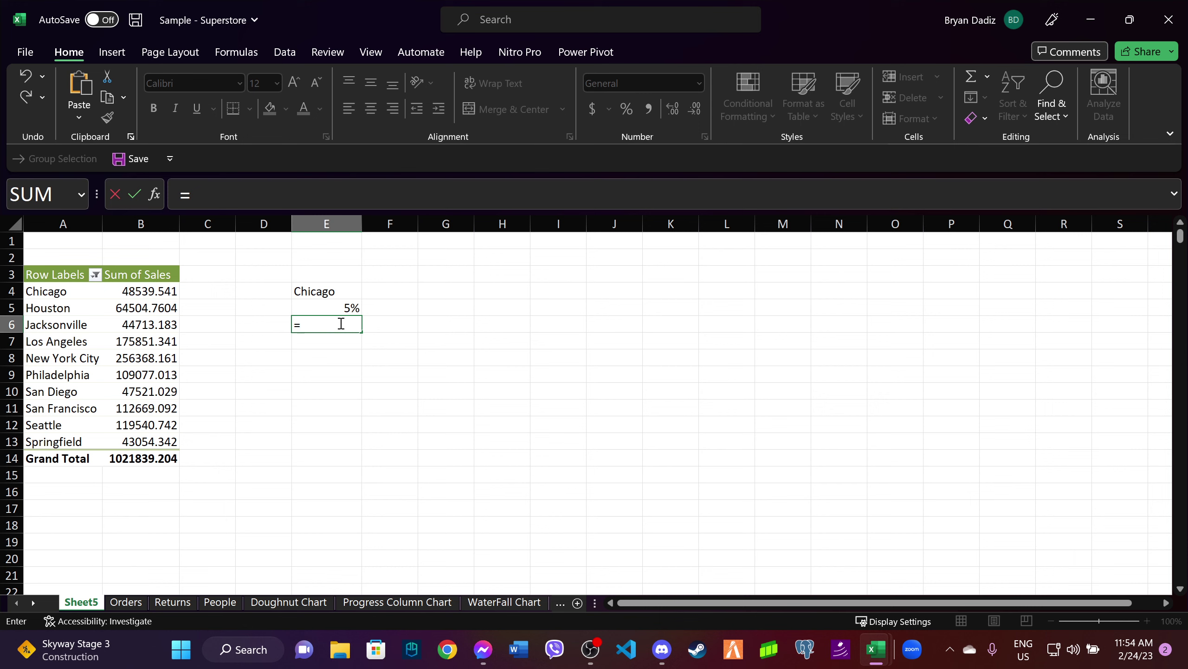
pyautogui.write('1')
pyautogui.click(327, 358)
pyautogui.click(326, 327)
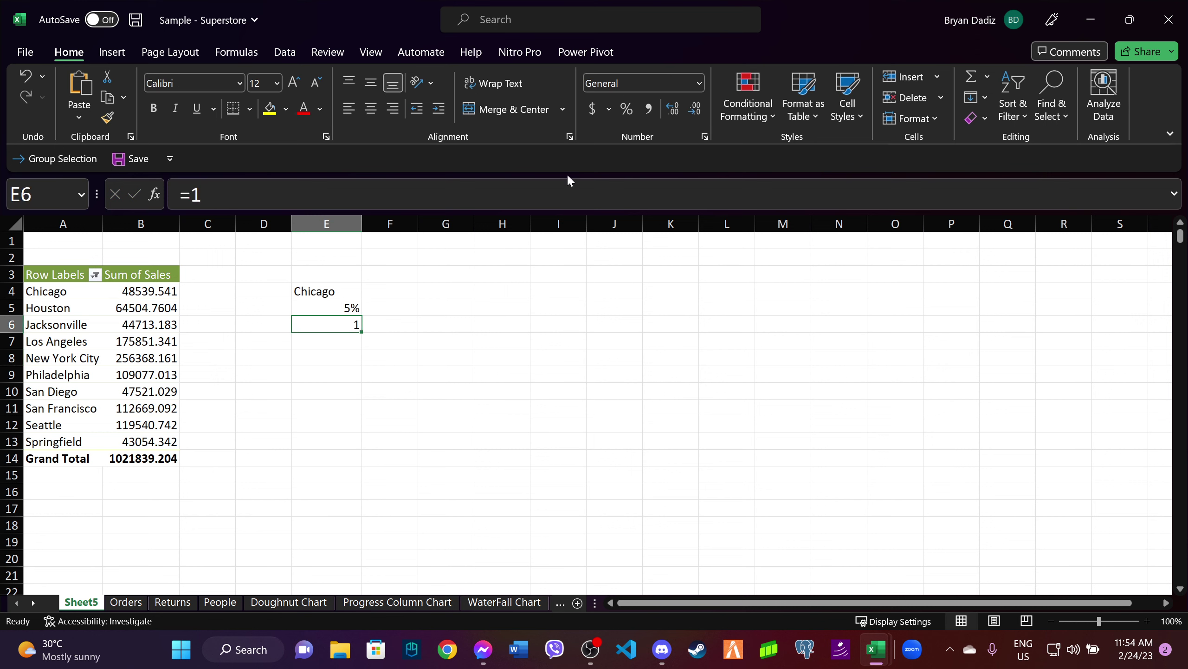
pyautogui.click(628, 111)
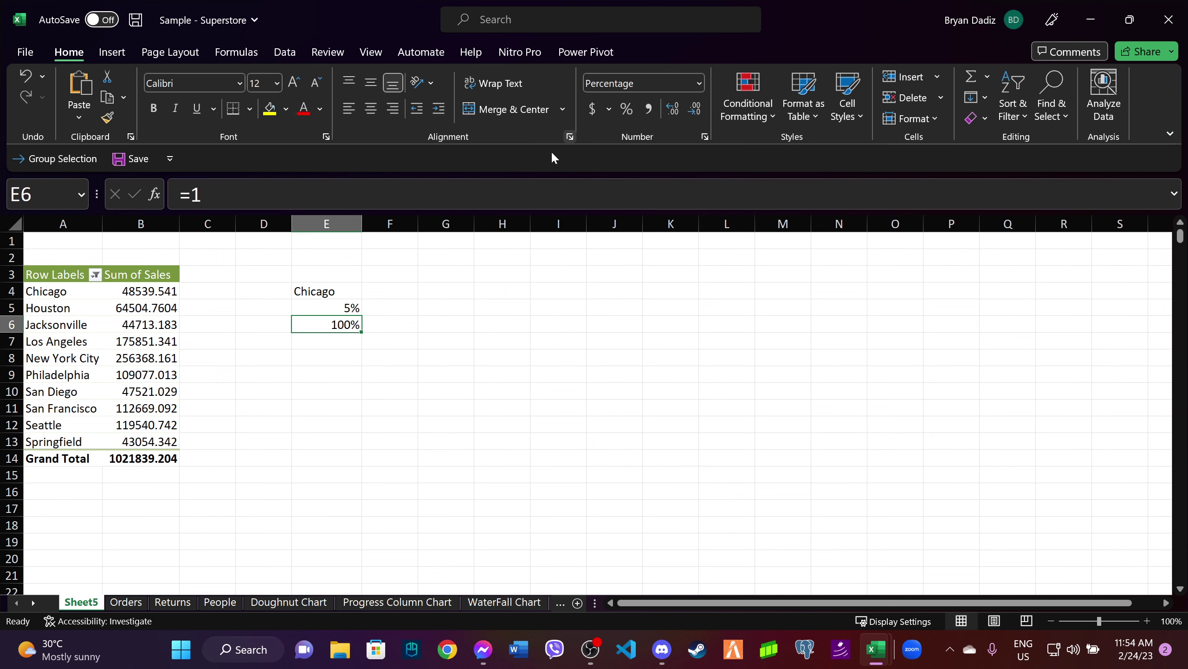
# Change E6's formula to =1-E5 so it shows 95%.
pyautogui.doubleClick(352, 327)
pyautogui.click(222, 202)
pyautogui.write('-')
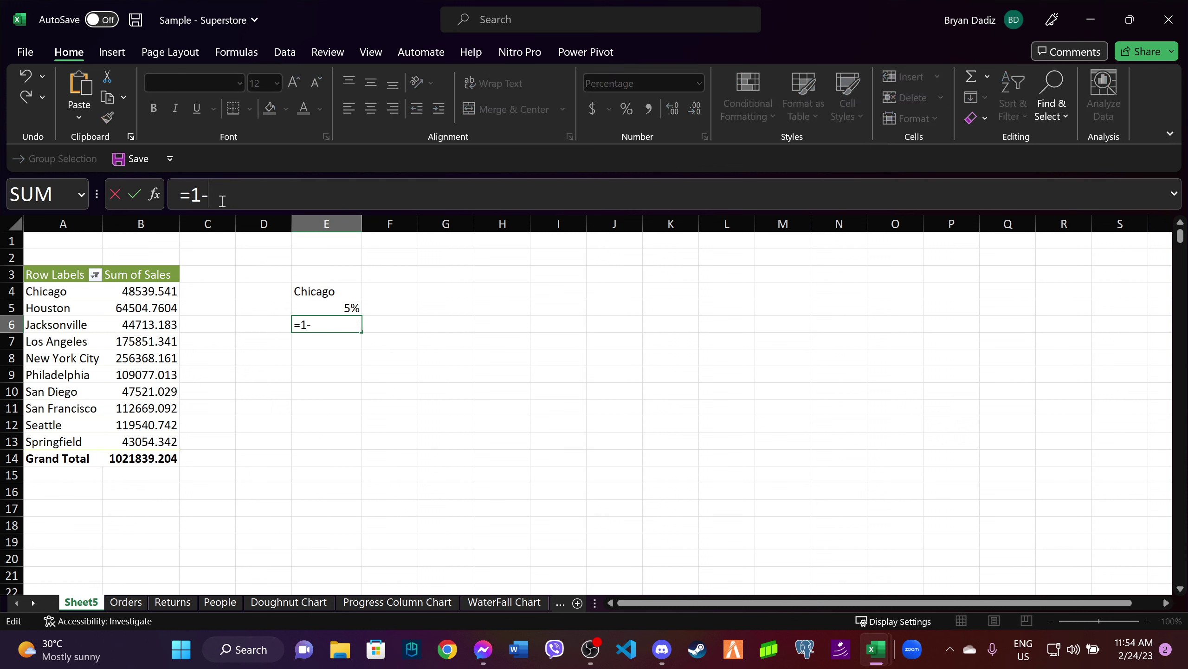
pyautogui.click(355, 308)
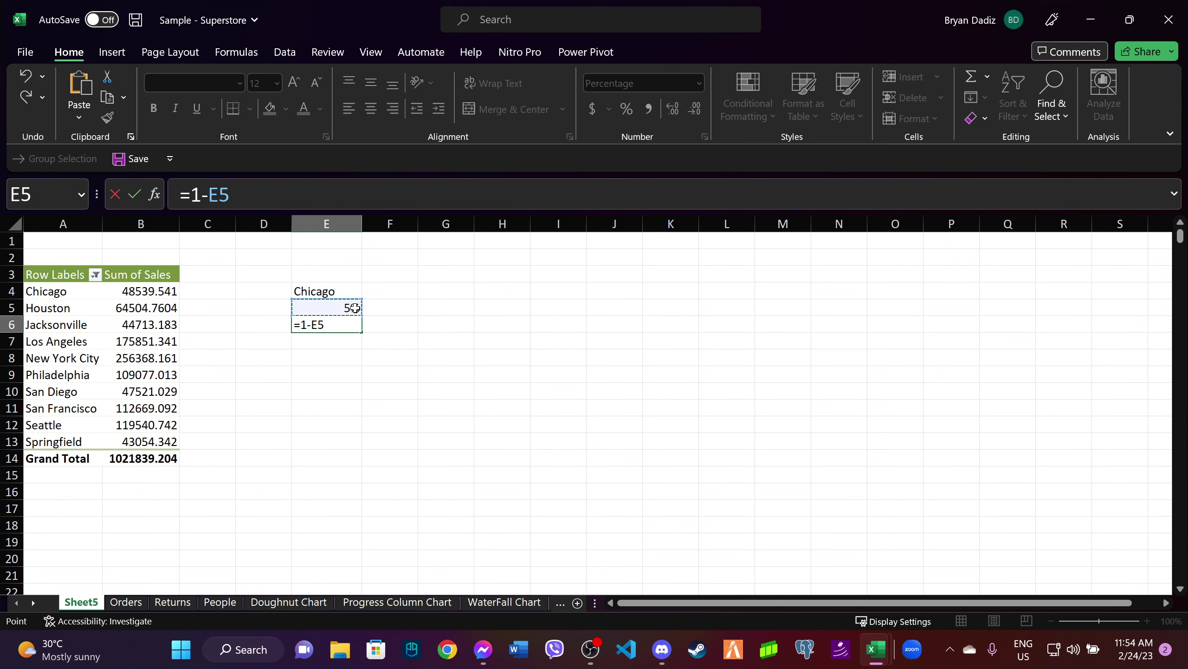
pyautogui.press('Return')
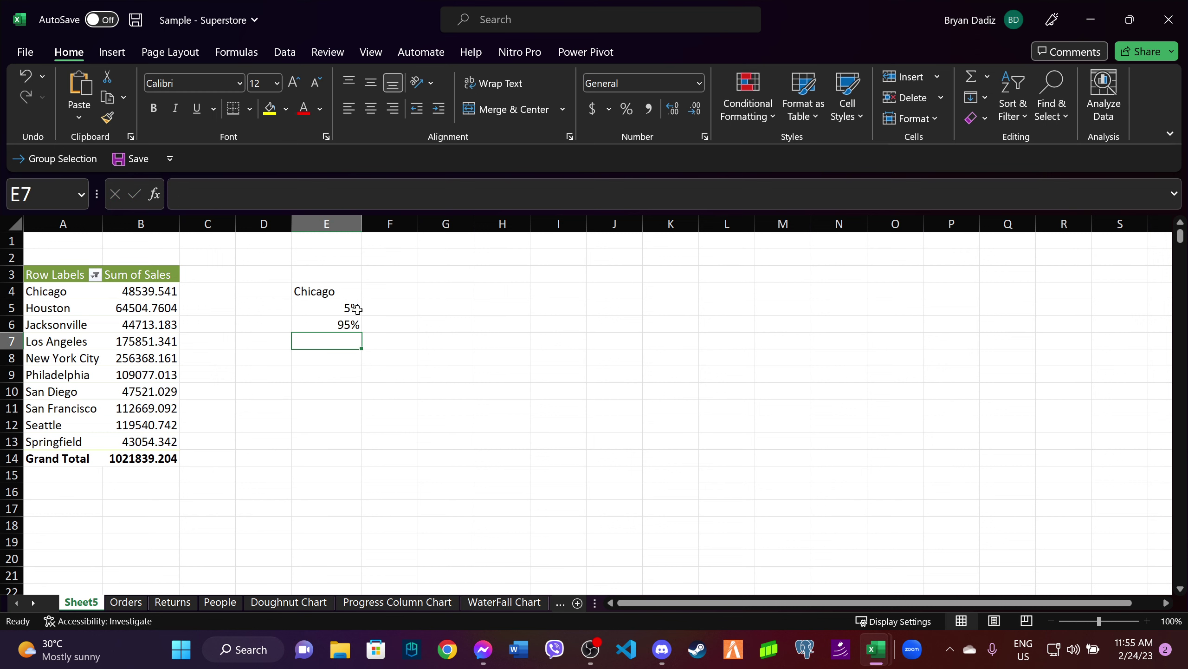
pyautogui.click(356, 325)
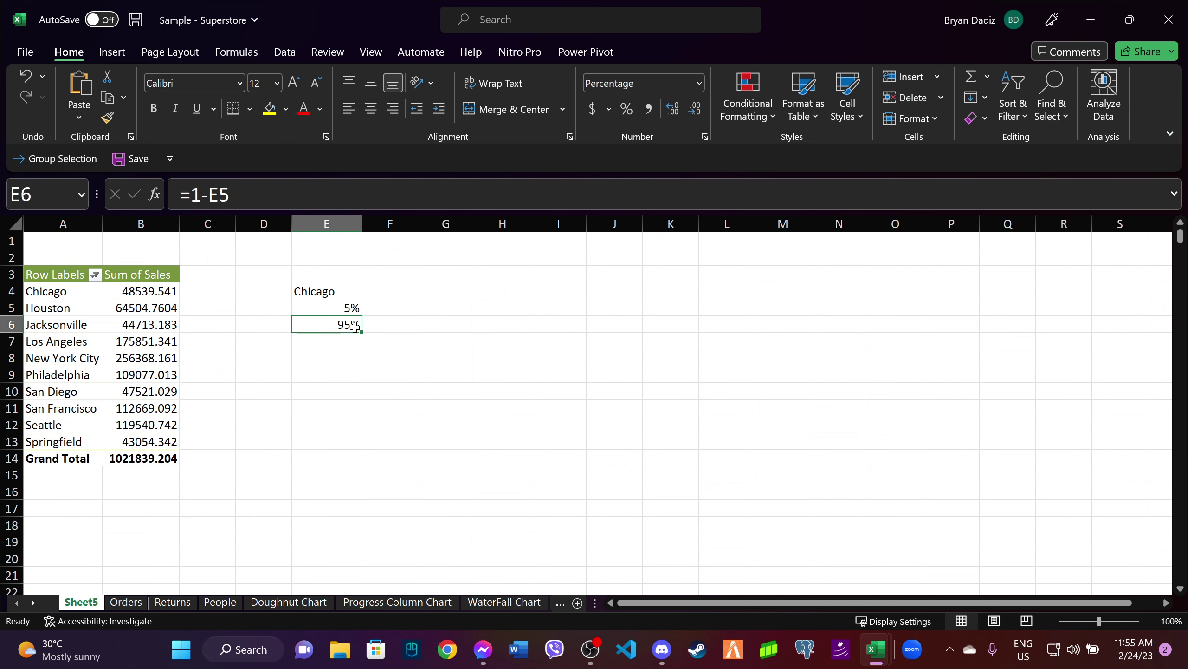
pyautogui.click(340, 289)
# Insert a doughnut chart of E4:E6 and move it up beside the data.
pyautogui.keyDown('shift'); pyautogui.click(353, 326); pyautogui.keyUp('shift')
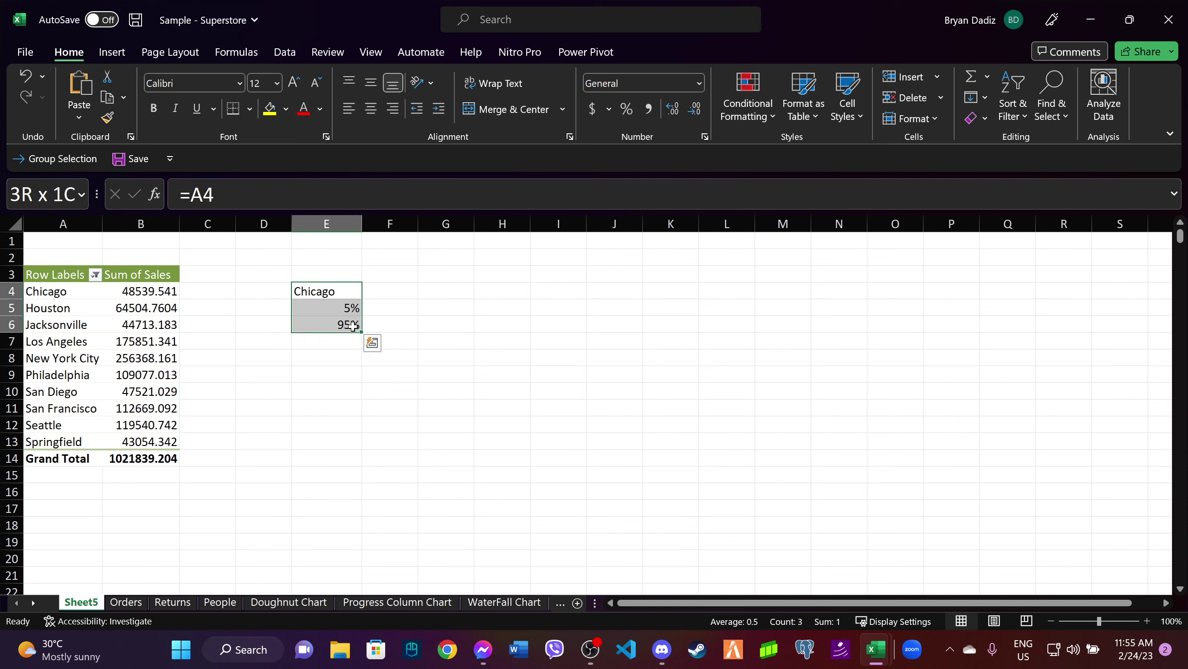
pyautogui.click(119, 55)
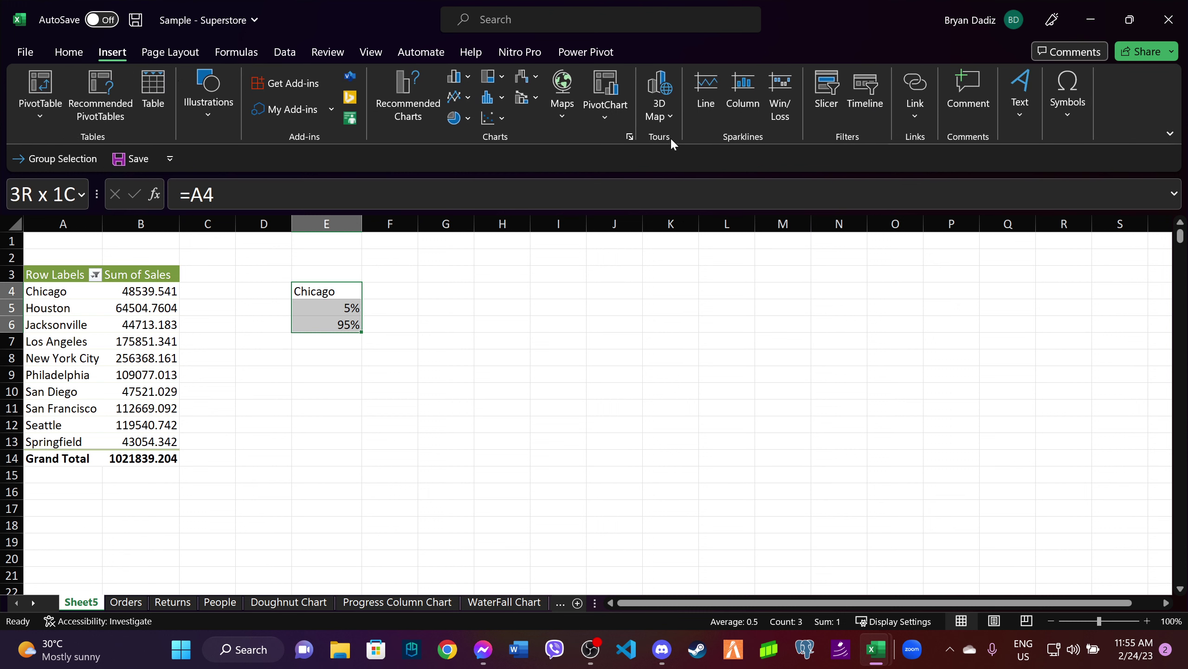
pyautogui.click(465, 125)
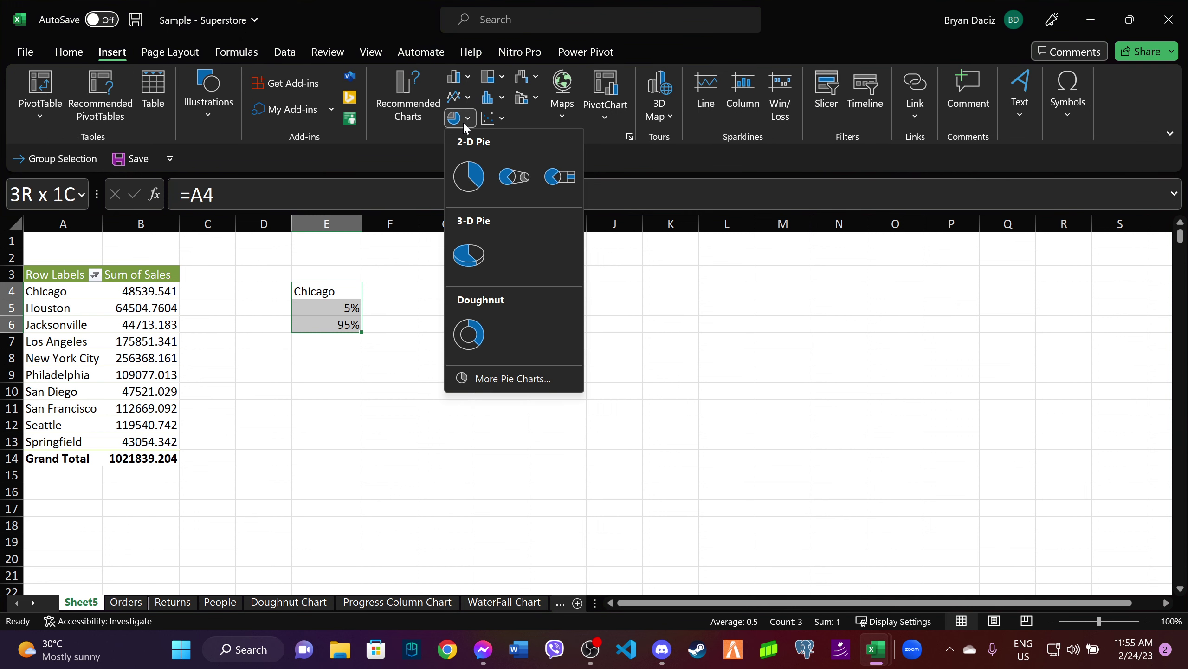
pyautogui.click(485, 333)
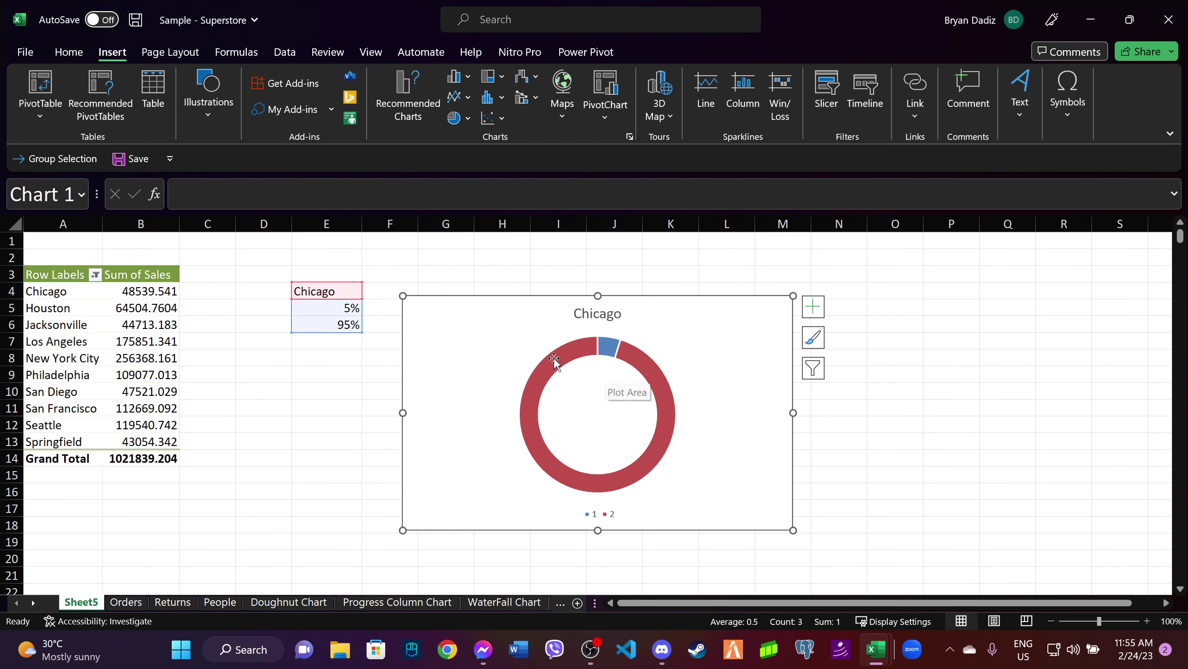
pyautogui.moveTo(655, 305); pyautogui.dragTo(659, 266)
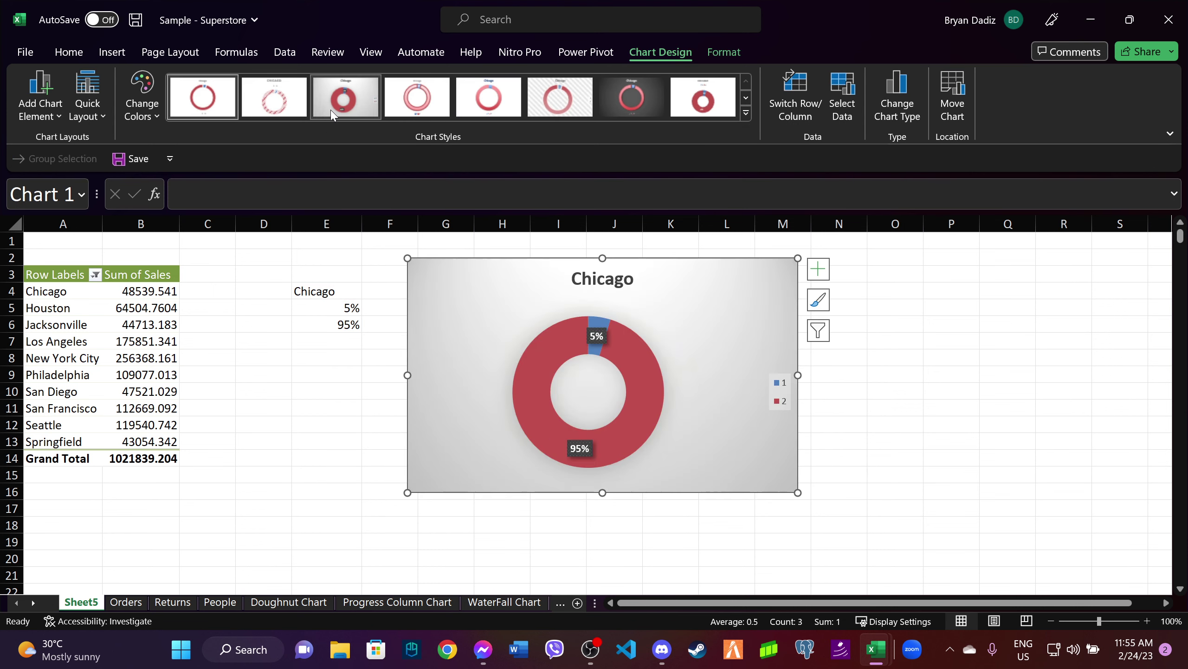
# Apply chart Style 5 to the doughnut and delete its legend.
pyautogui.click(498, 104)
pyautogui.click(619, 482)
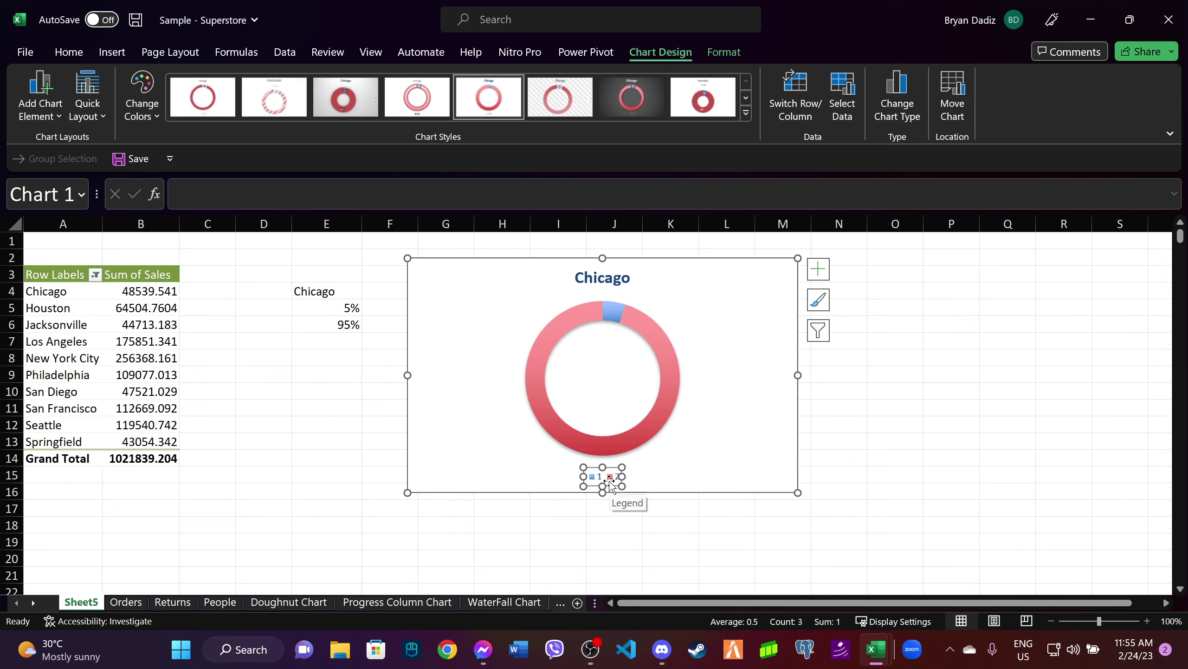
pyautogui.press('Delete')
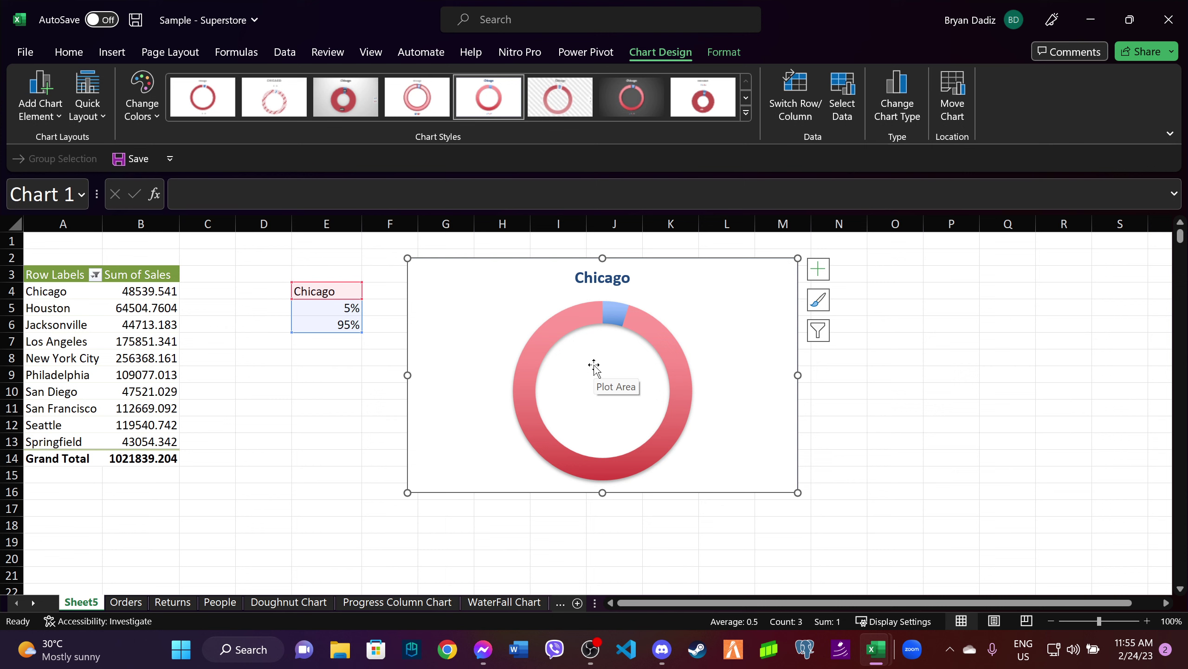
# Place a text box right of the chart and link it to =$E$5 so it shows 5%.
pyautogui.click(115, 52)
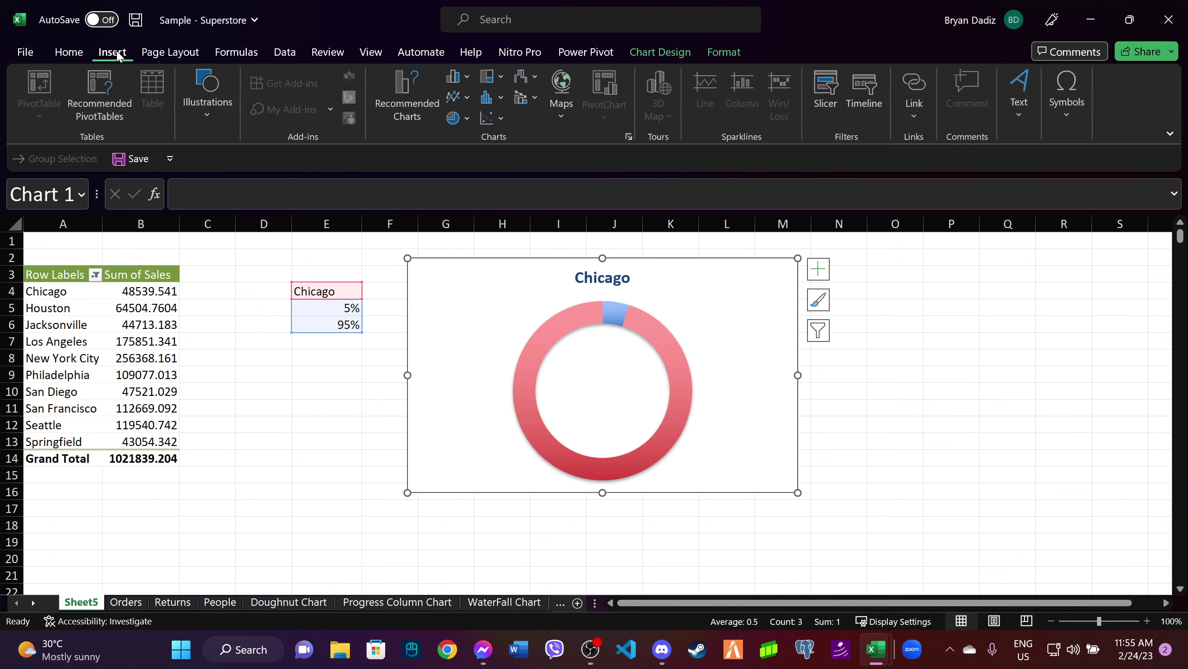
pyautogui.click(1012, 102)
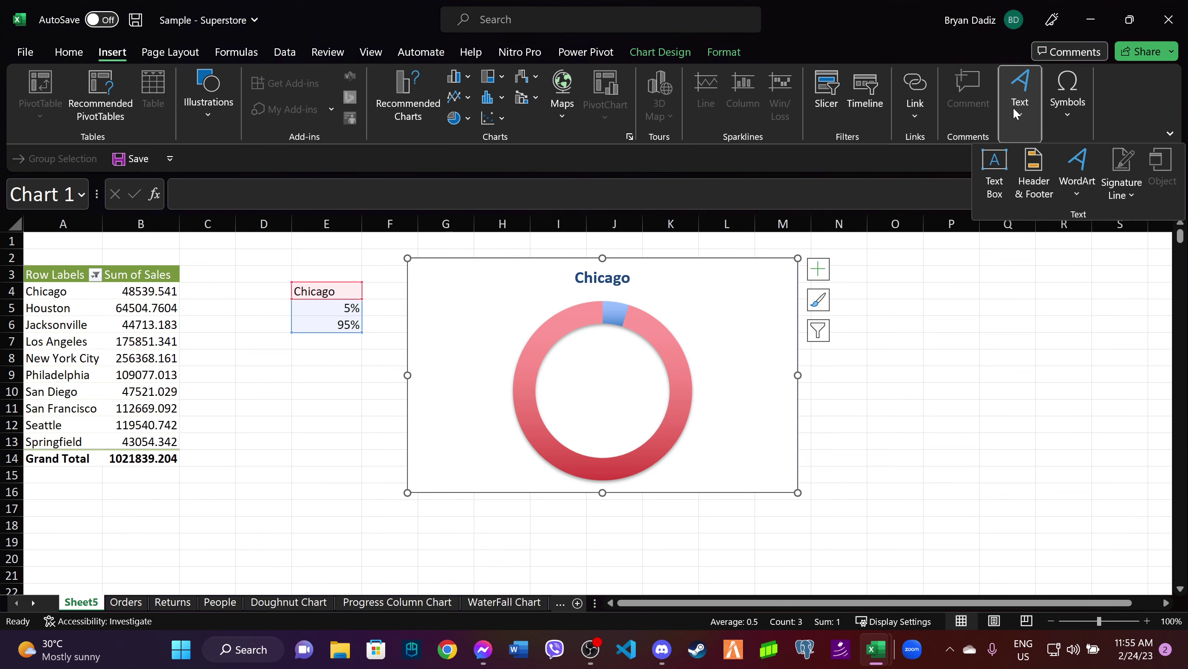
pyautogui.click(996, 161)
pyautogui.click(897, 351)
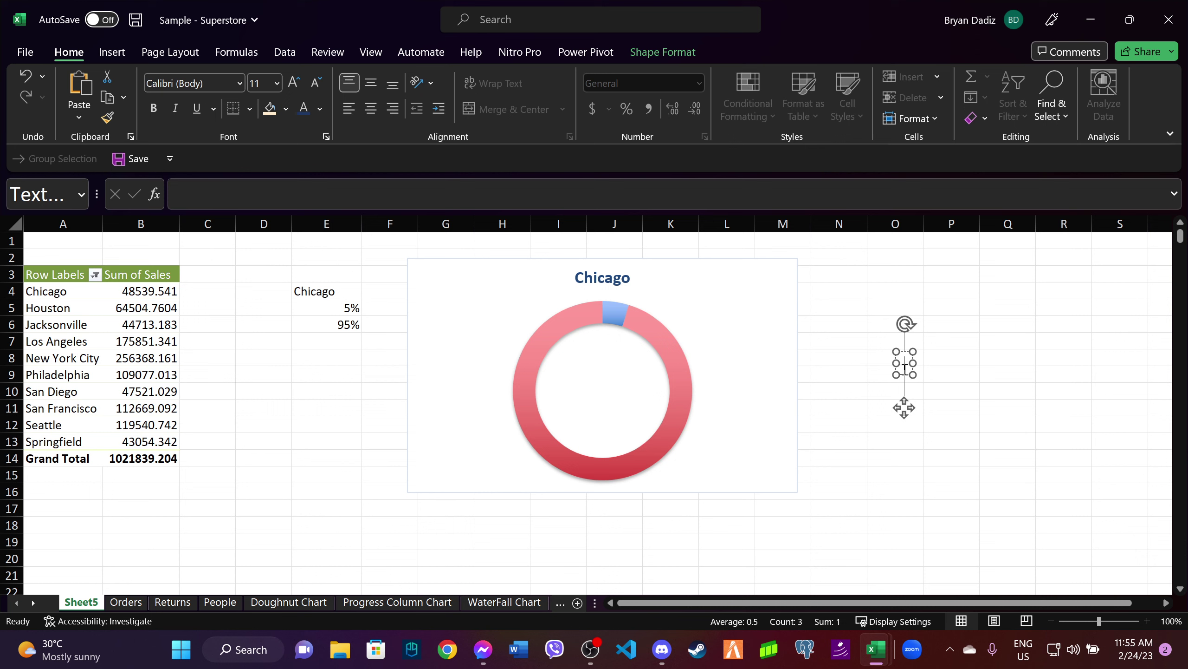
pyautogui.click(184, 193)
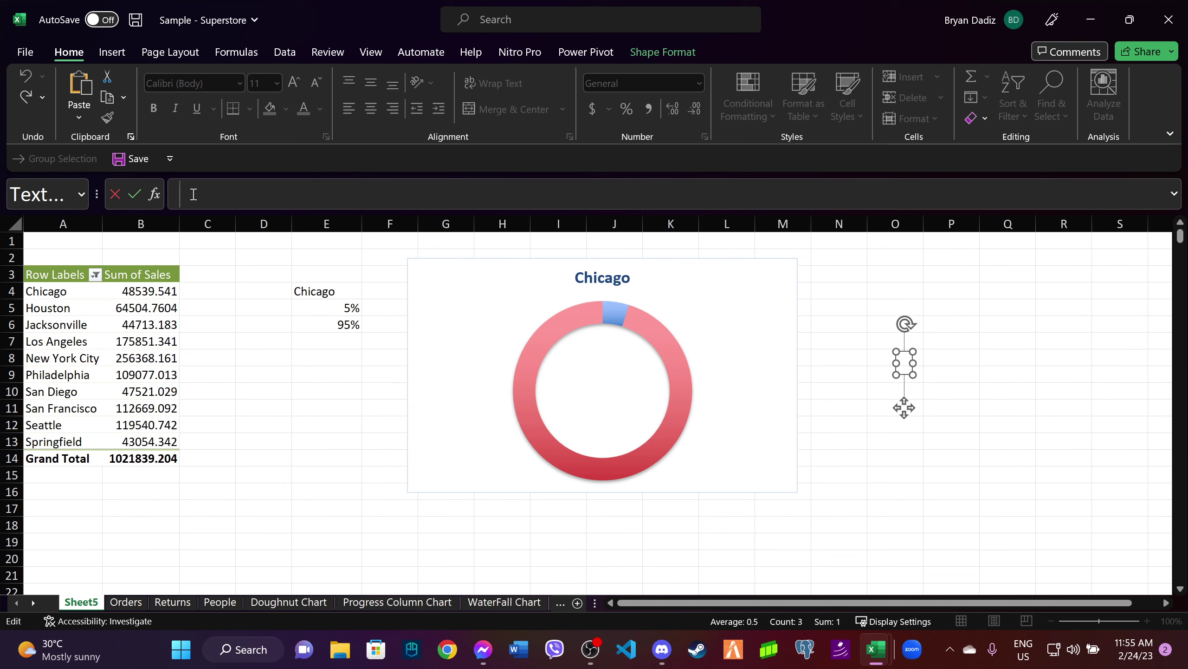
pyautogui.write('=')
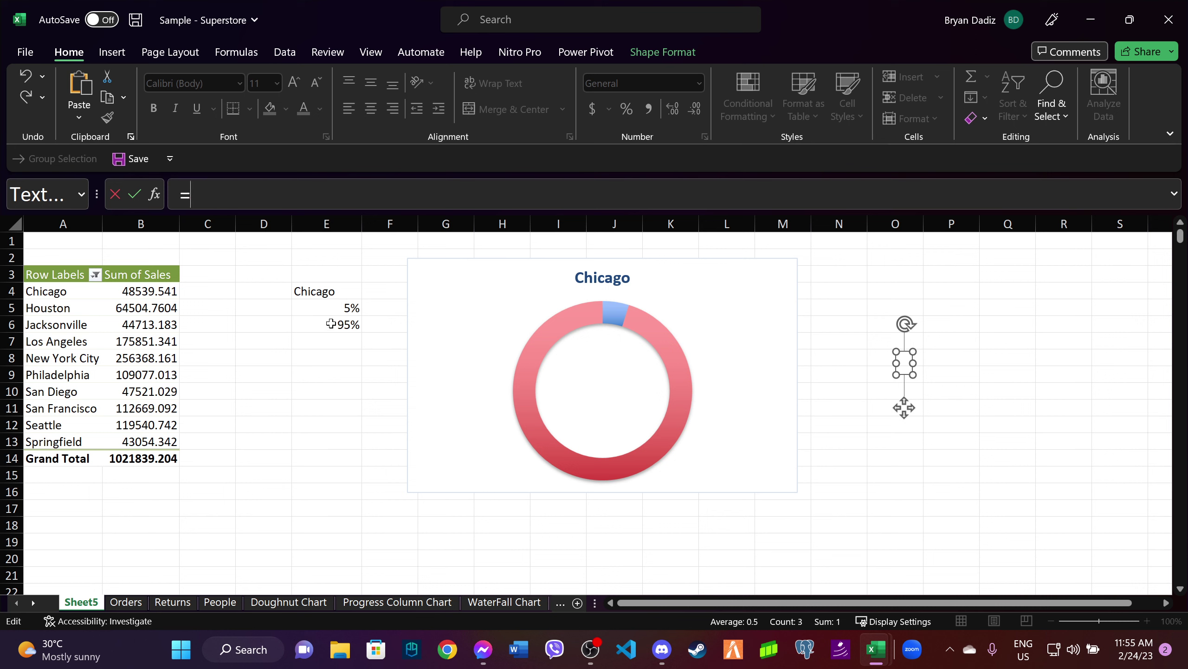
pyautogui.click(331, 324)
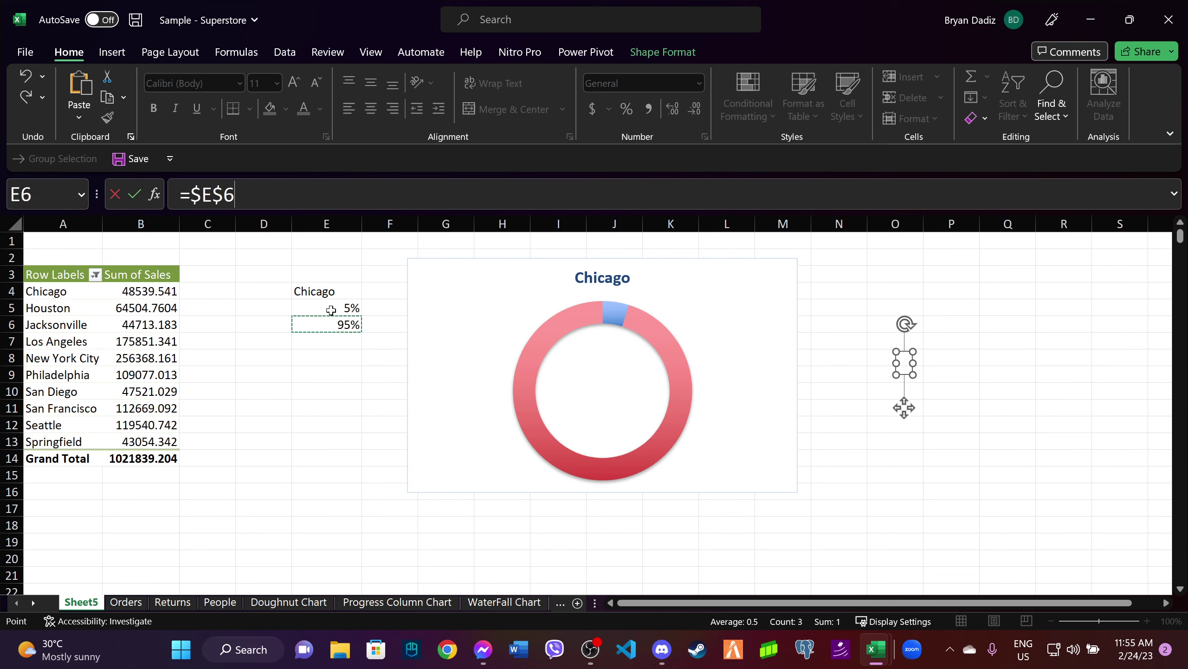
pyautogui.click(331, 309)
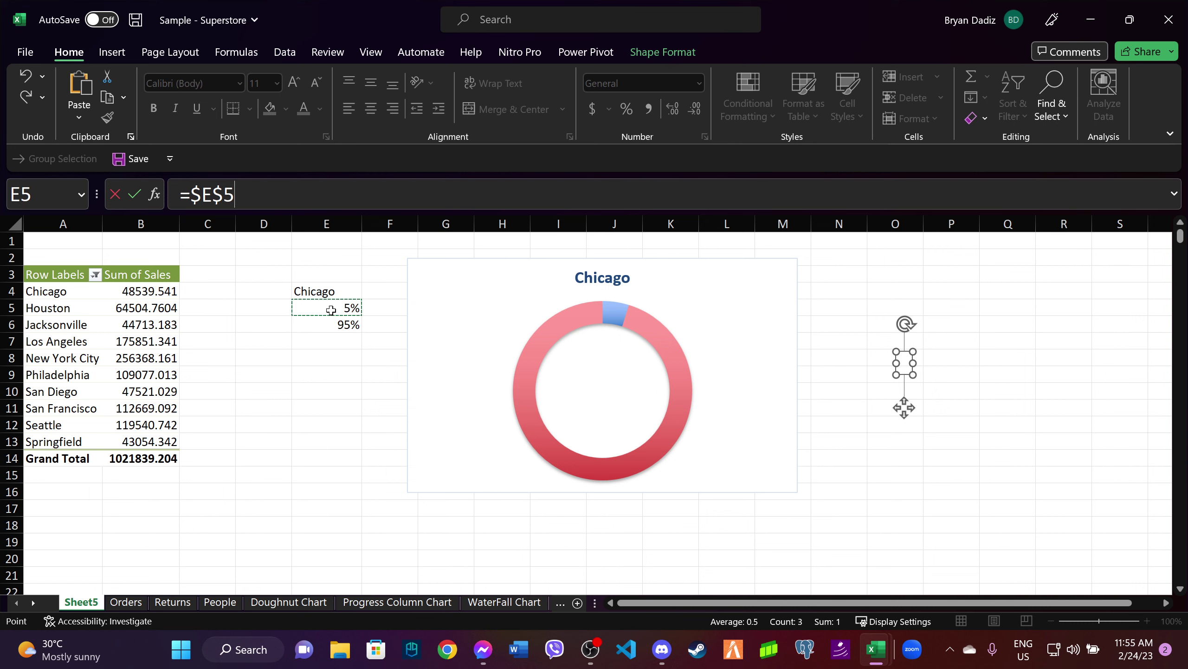
pyautogui.press('Return')
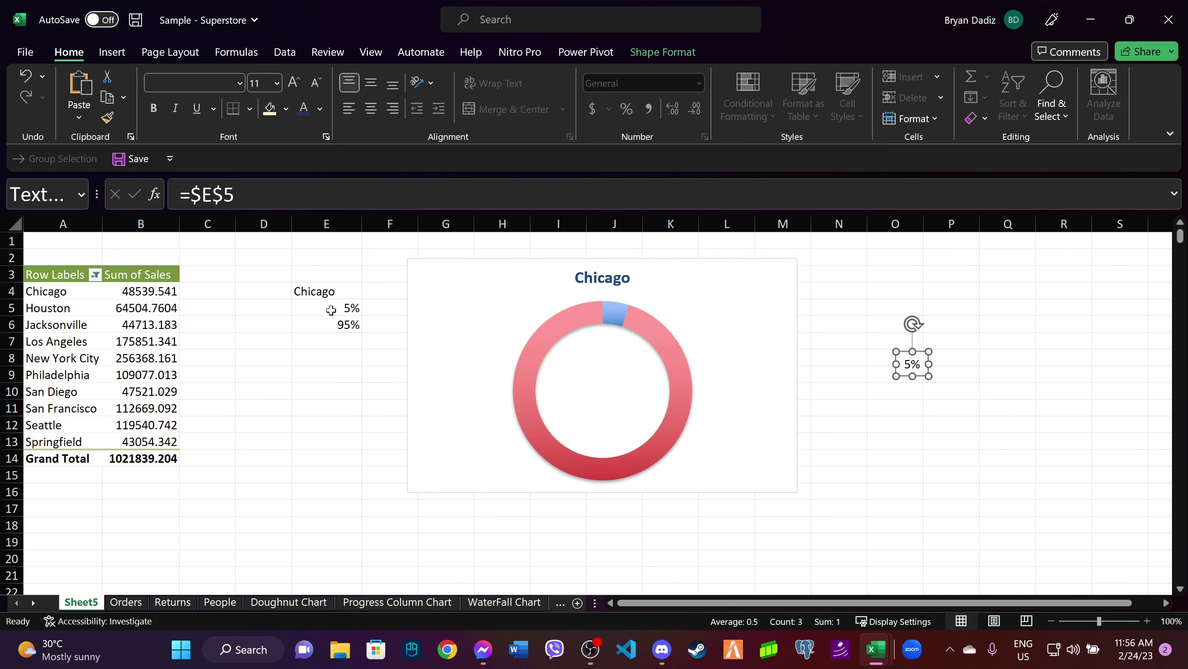
# Make the 5% text box label 32-point, bold and blue.
pyautogui.click(918, 364)
pyautogui.hotkey('ctrl', 'a')
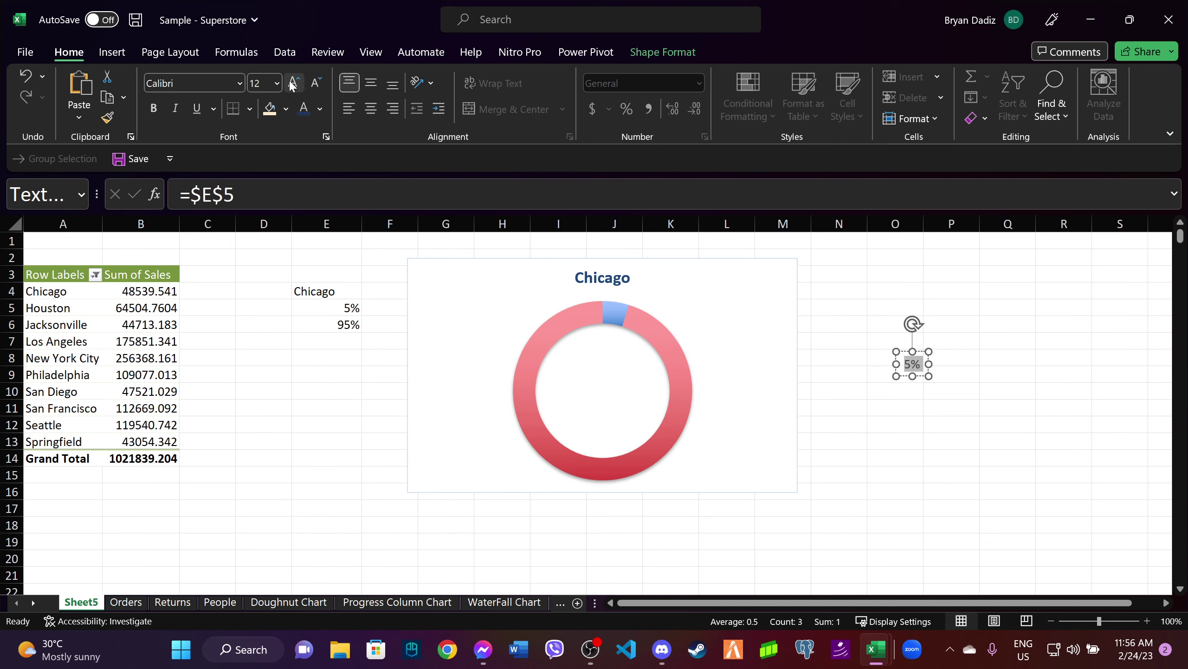
pyautogui.click(268, 82)
pyautogui.write('32')
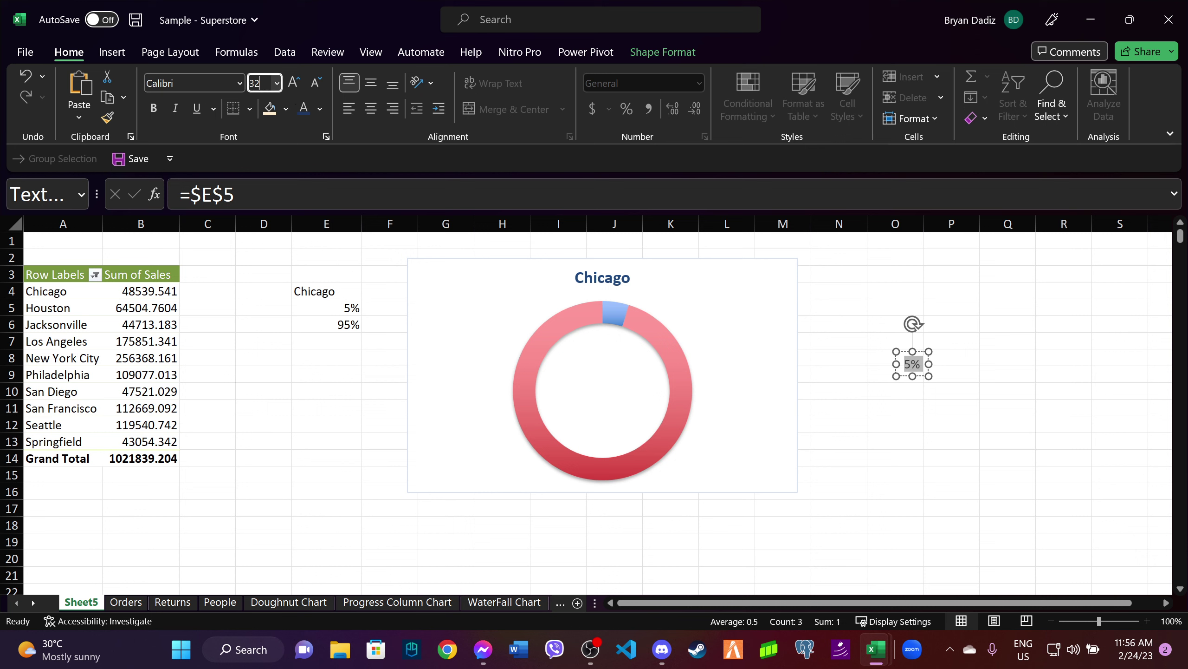
pyautogui.press('Return')
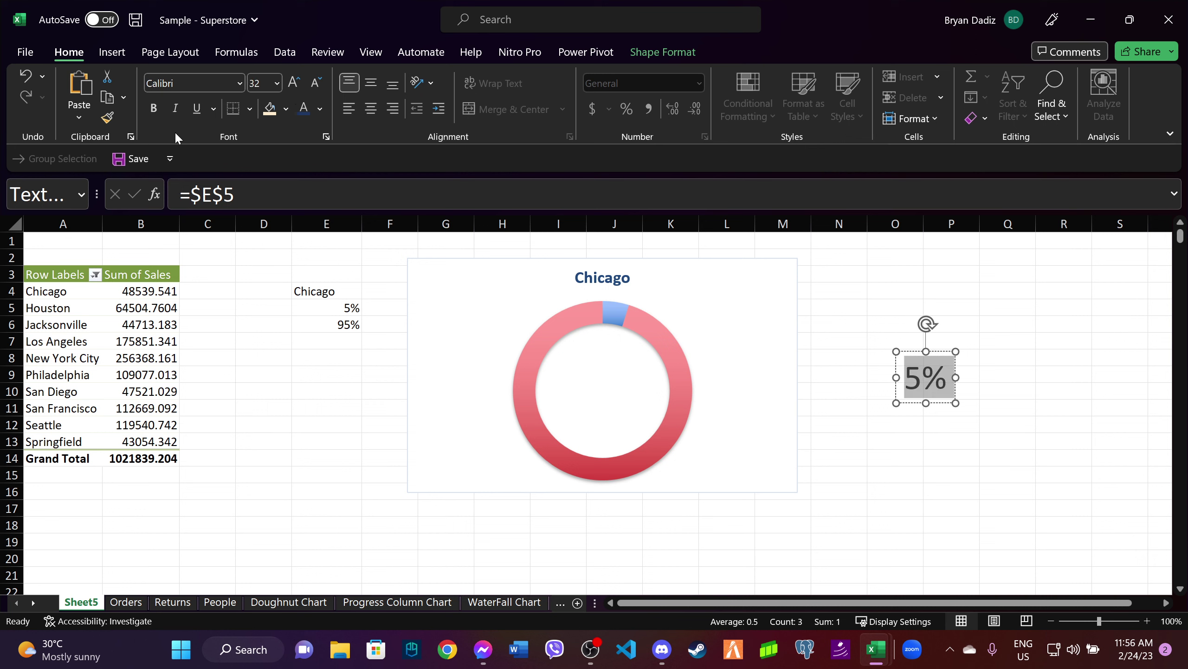
pyautogui.click(155, 111)
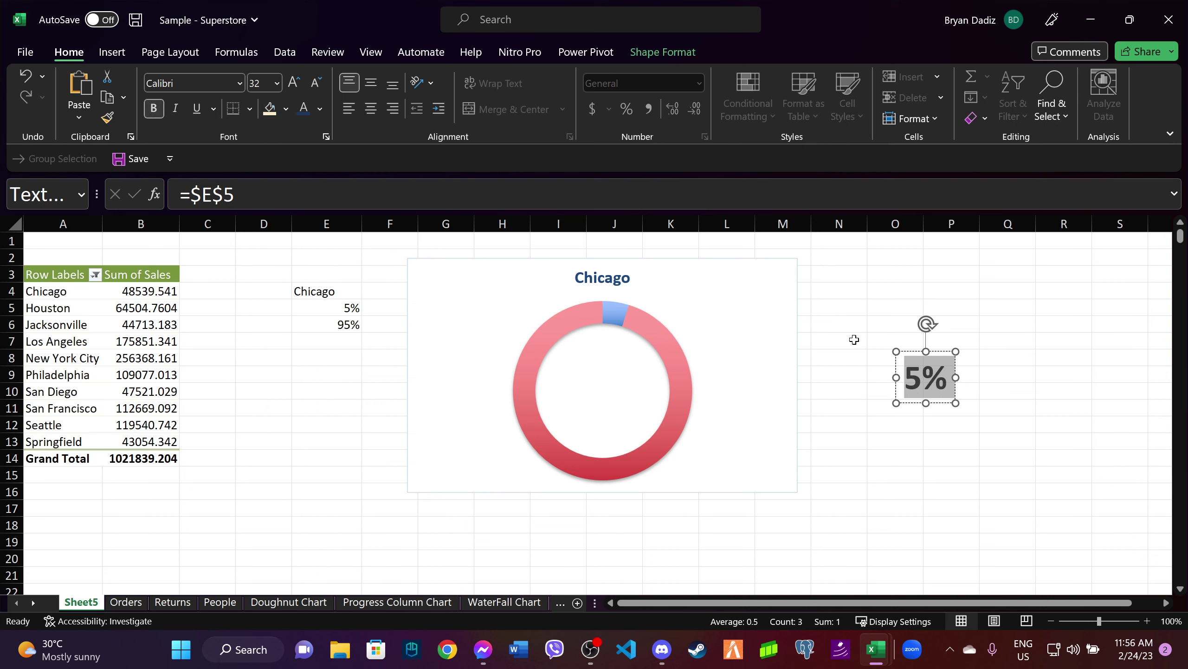
pyautogui.click(309, 111)
# Move the 5% label into the centre of the Chicago doughnut ring.
pyautogui.moveTo(937, 405)
pyautogui.mouseDown()
pyautogui.moveTo(663, 404)
pyautogui.moveTo(607, 416)
pyautogui.moveTo(601, 398)
pyautogui.mouseUp()
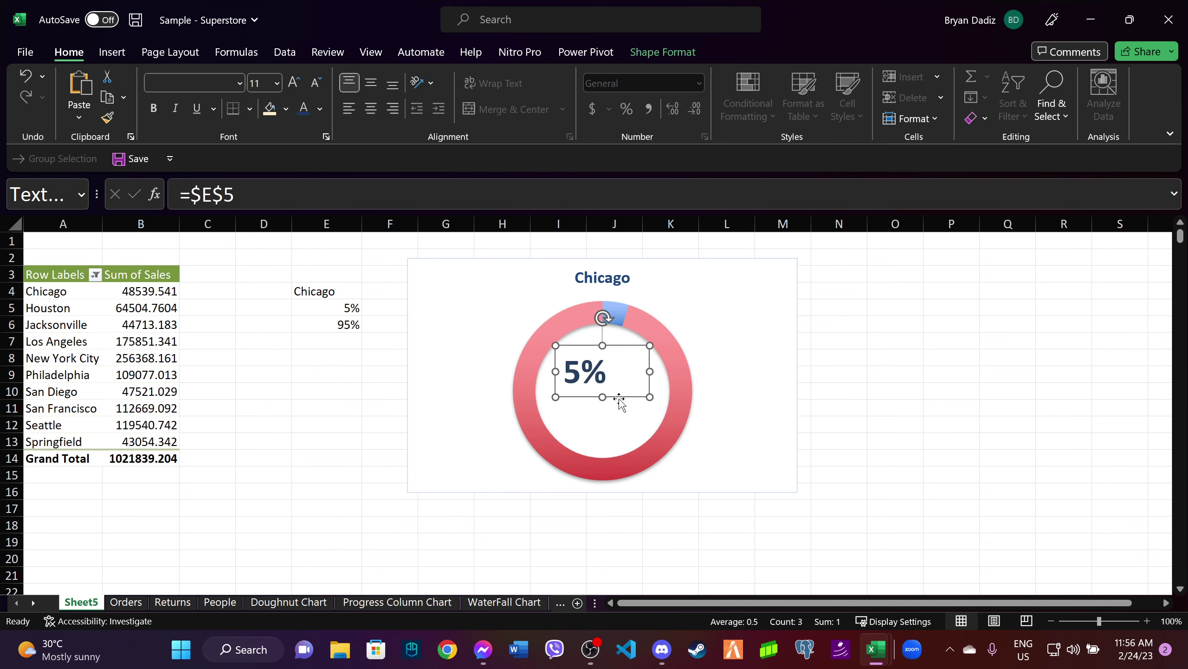
pyautogui.moveTo(621, 399); pyautogui.dragTo(632, 414)
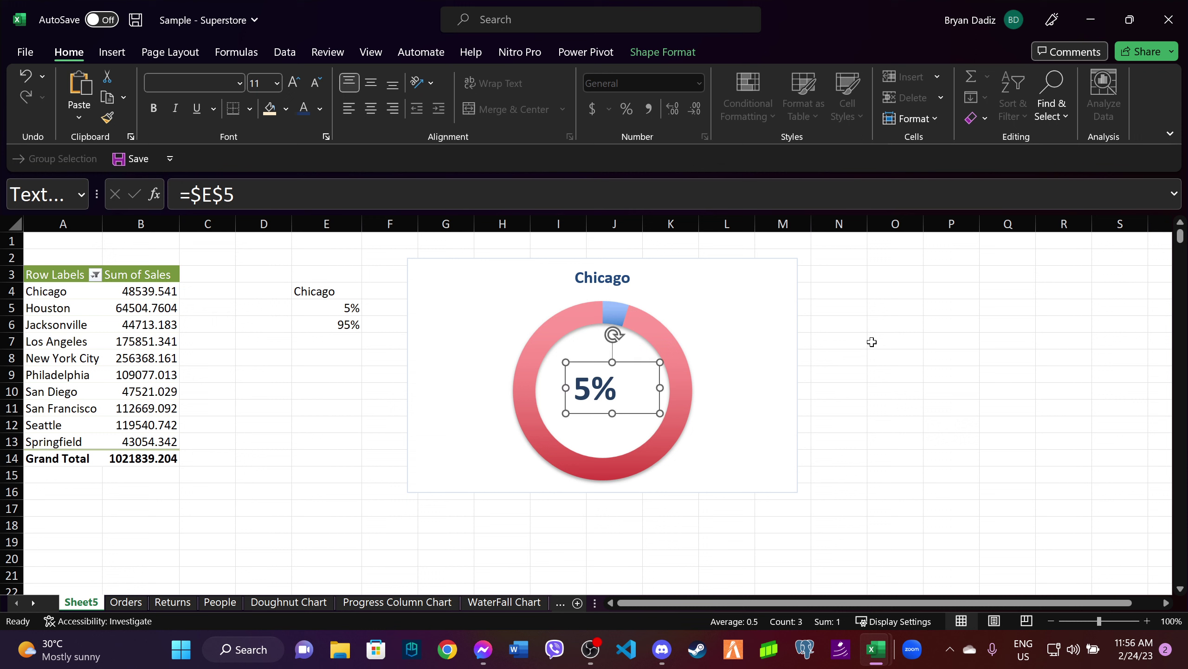
pyautogui.click(889, 321)
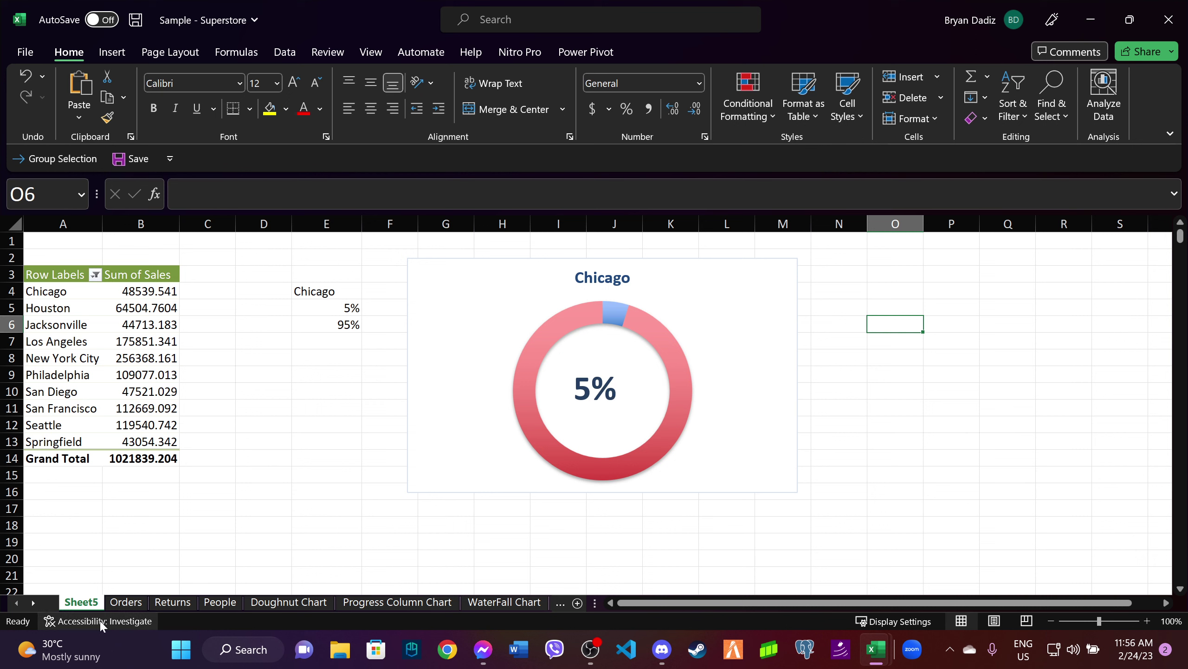
# Switch to the Progress Column Chart sheet and look over its Technology sales and profit pivot chart.
pyautogui.click(381, 602)
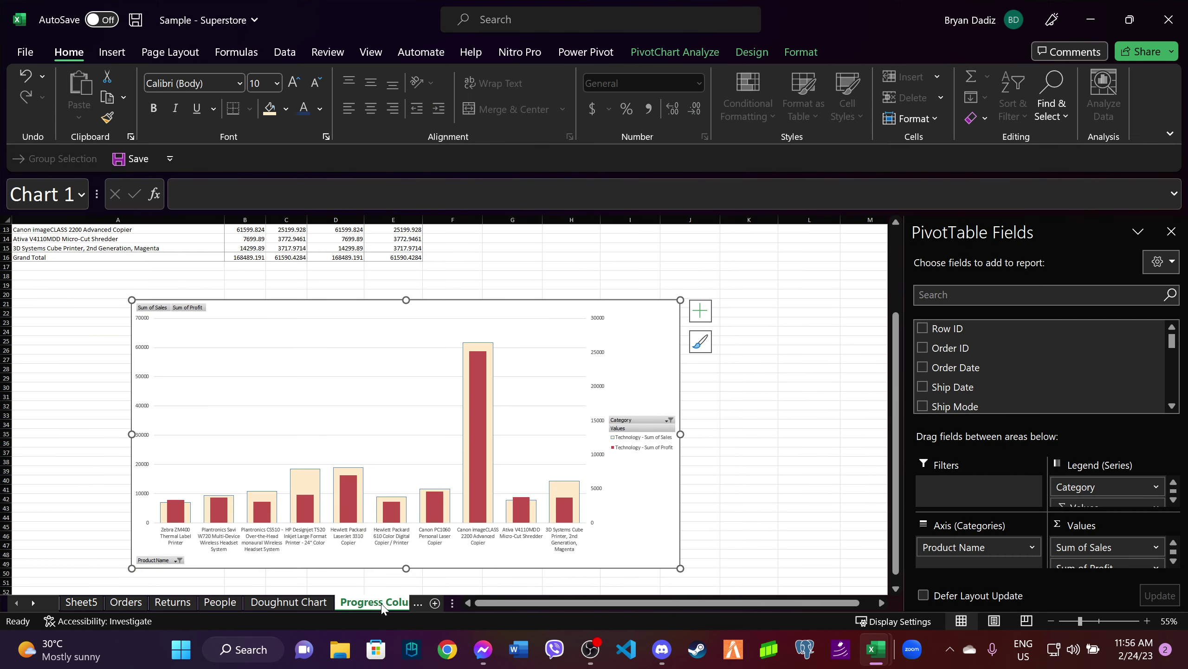
pyautogui.scroll(4, 359, 294)
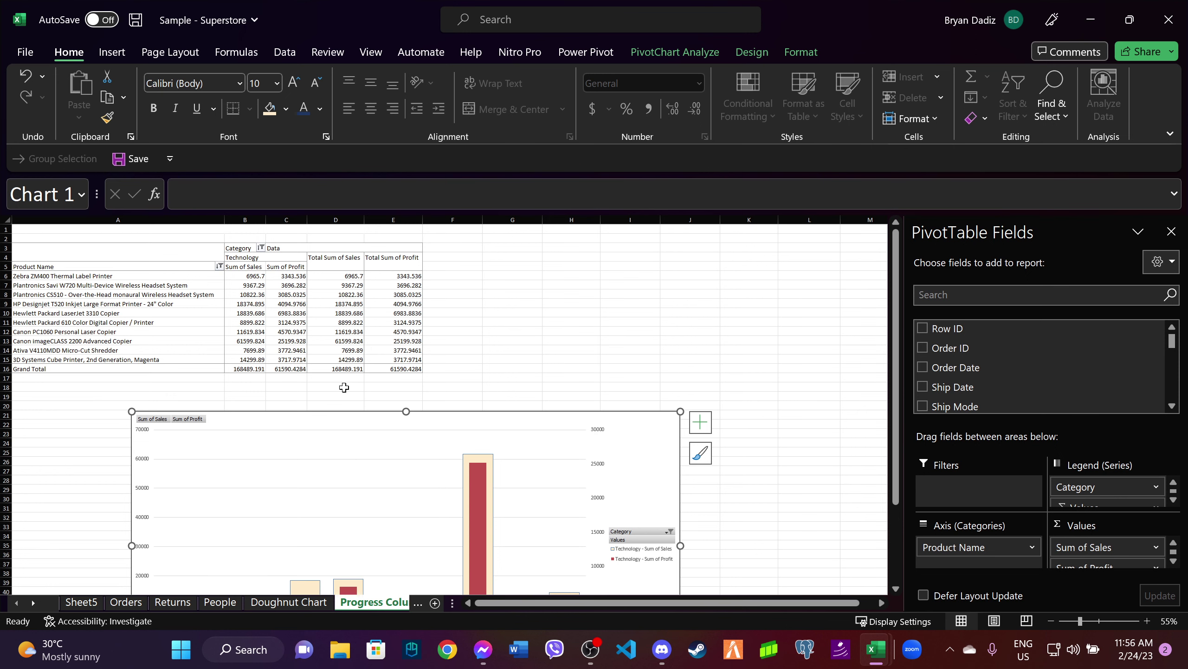
pyautogui.scroll(-3, 337, 459)
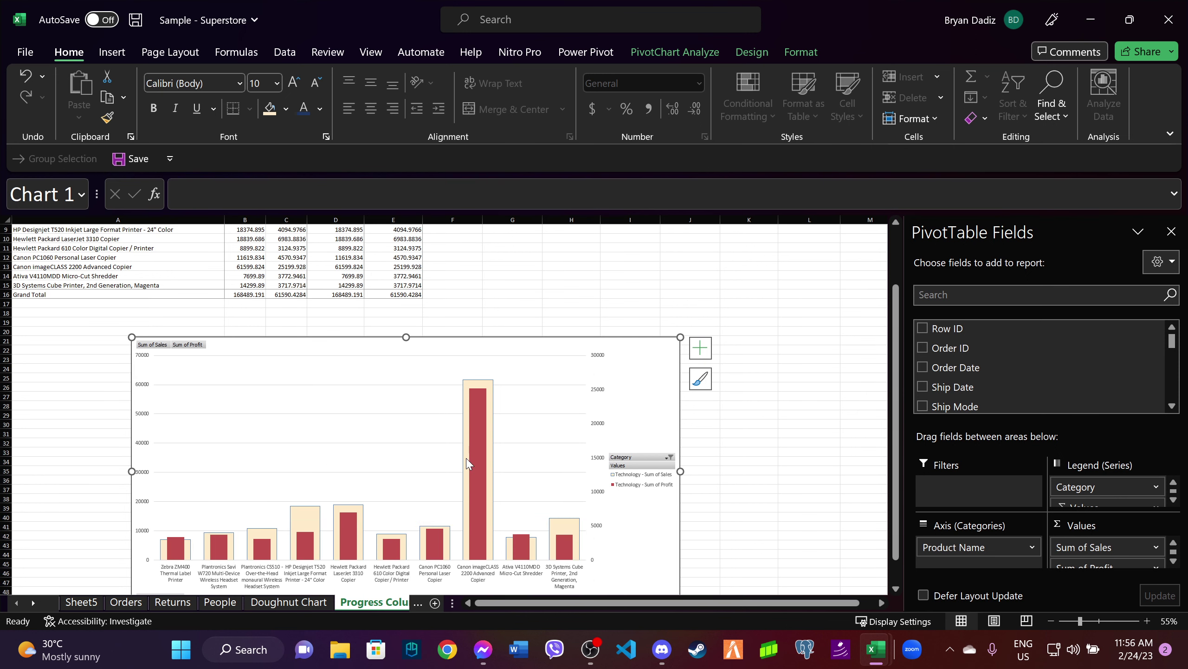
pyautogui.scroll(3, 406, 461)
pyautogui.scroll(-5, 364, 450)
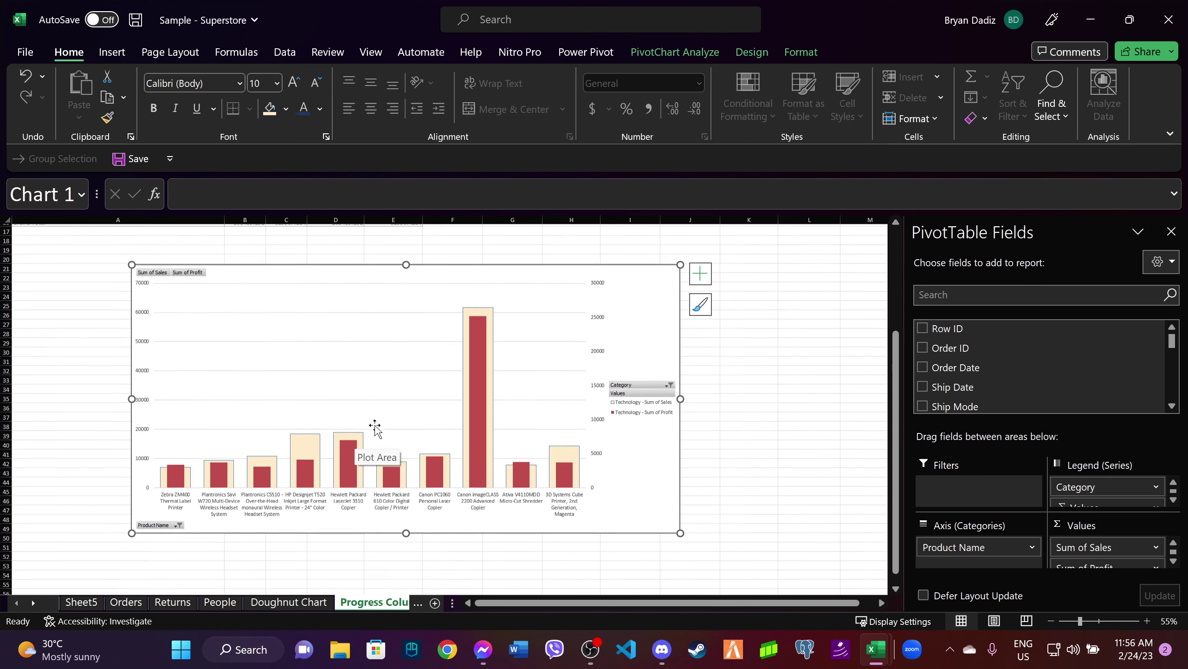
pyautogui.scroll(4, 427, 442)
pyautogui.scroll(2, 235, 385)
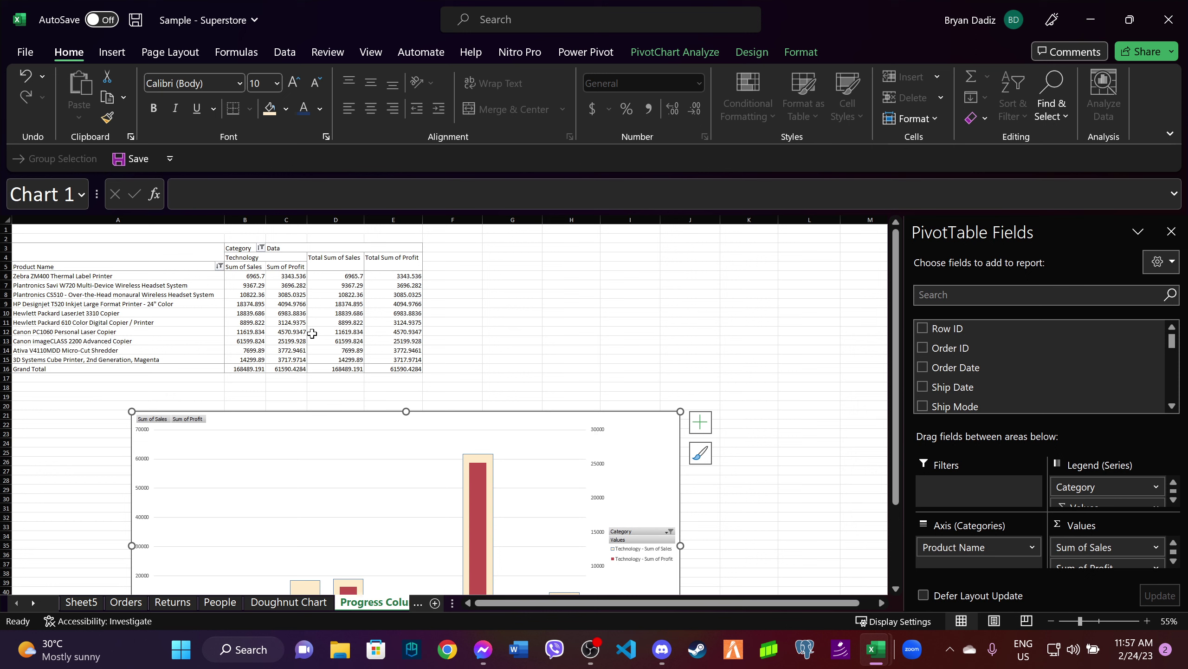
pyautogui.moveTo(286, 322)
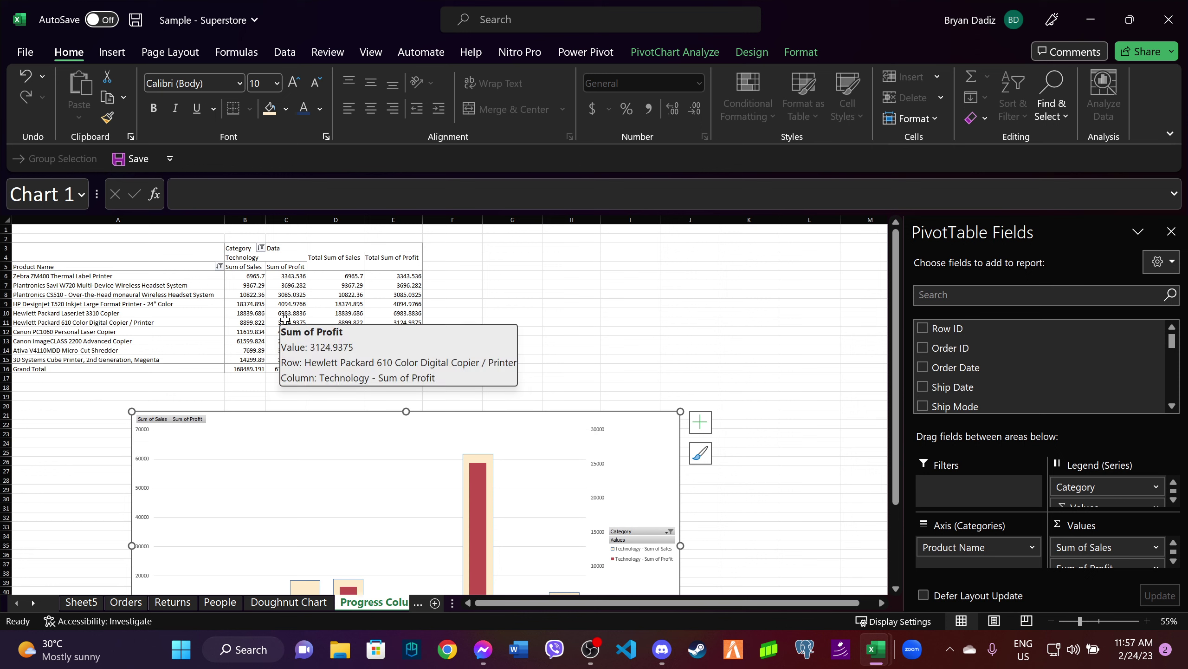
pyautogui.scroll(-1, 1141, 499)
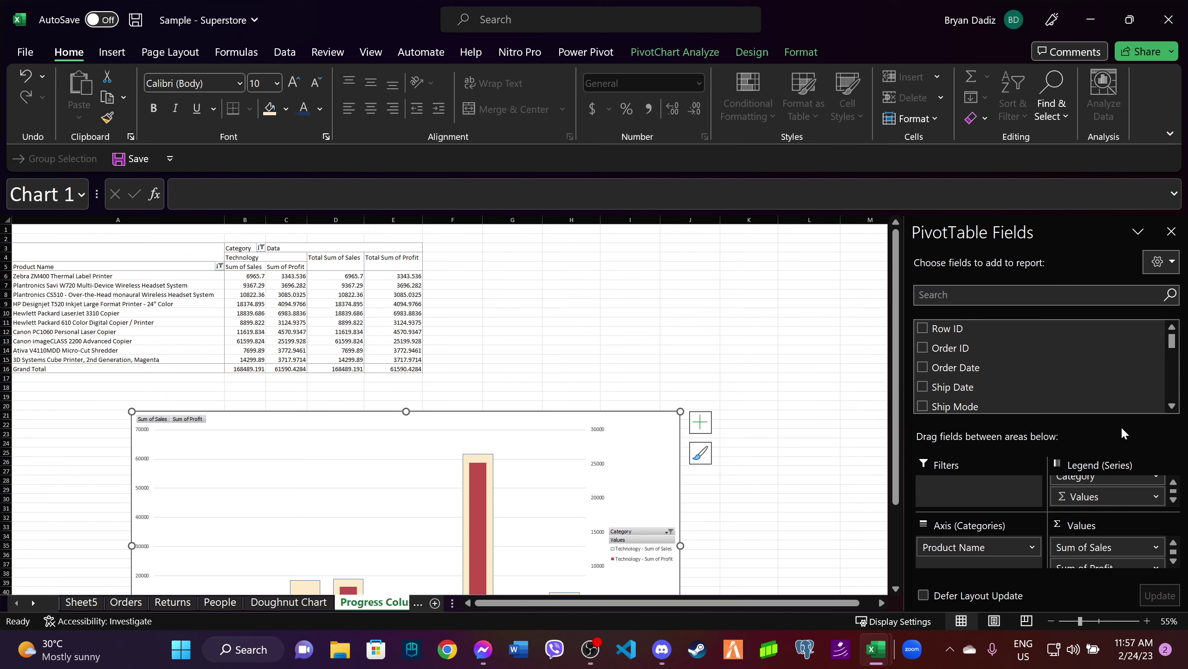
pyautogui.scroll(1, 1107, 492)
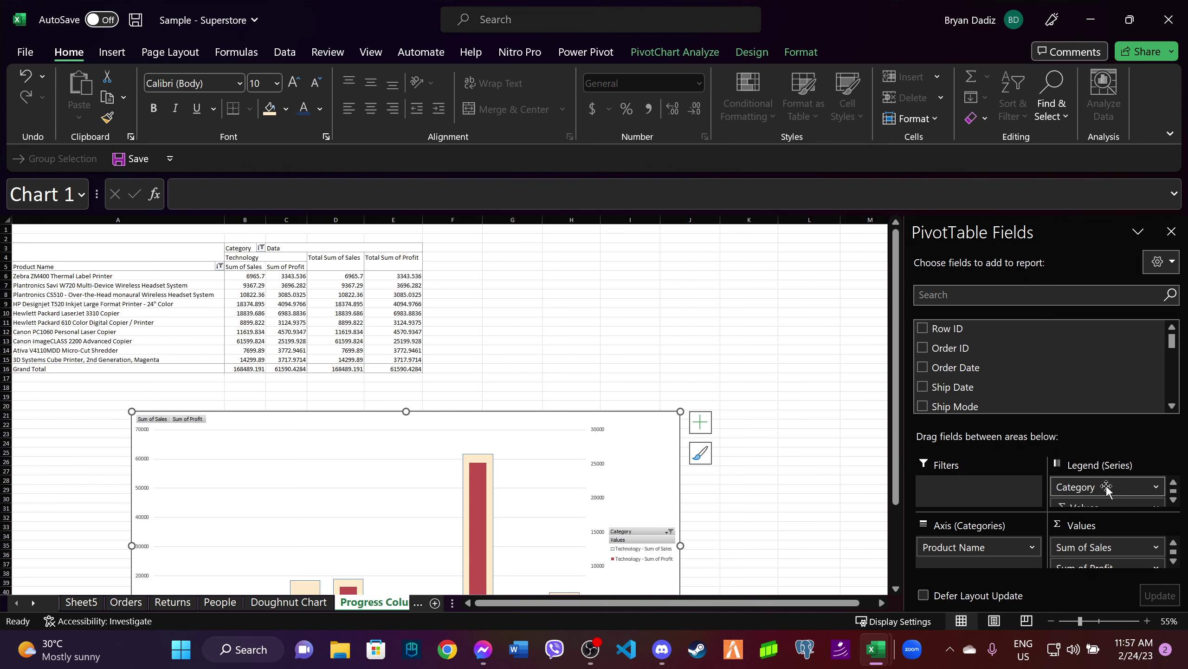
pyautogui.scroll(-1, 1099, 500)
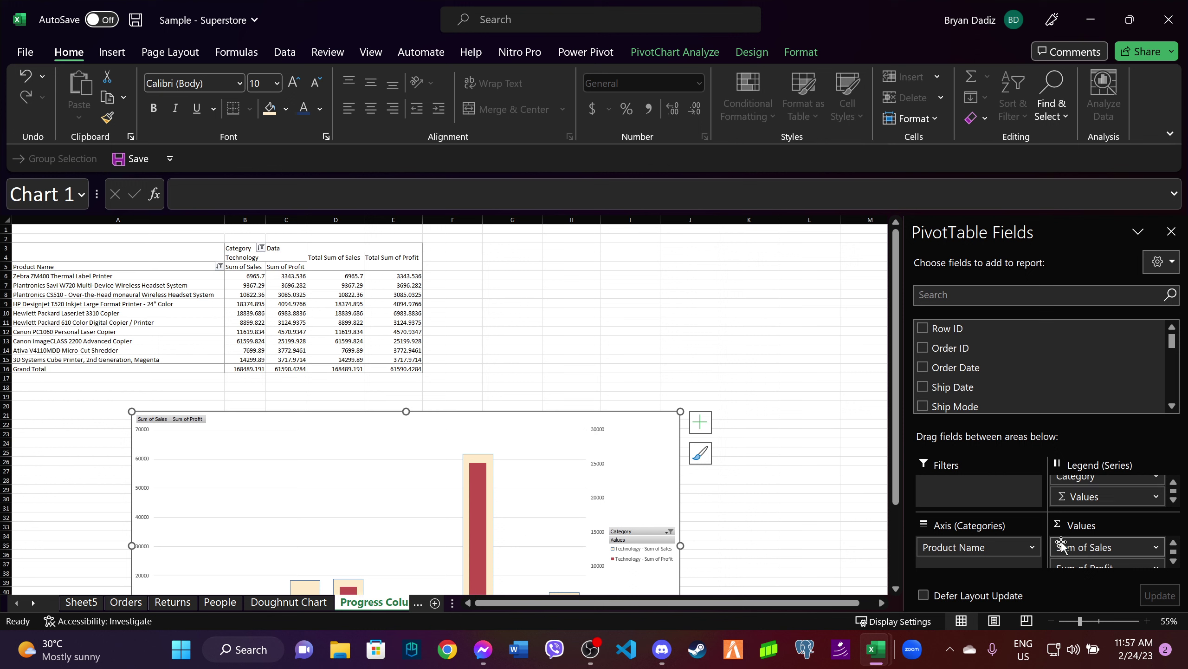
pyautogui.scroll(-1, 1110, 546)
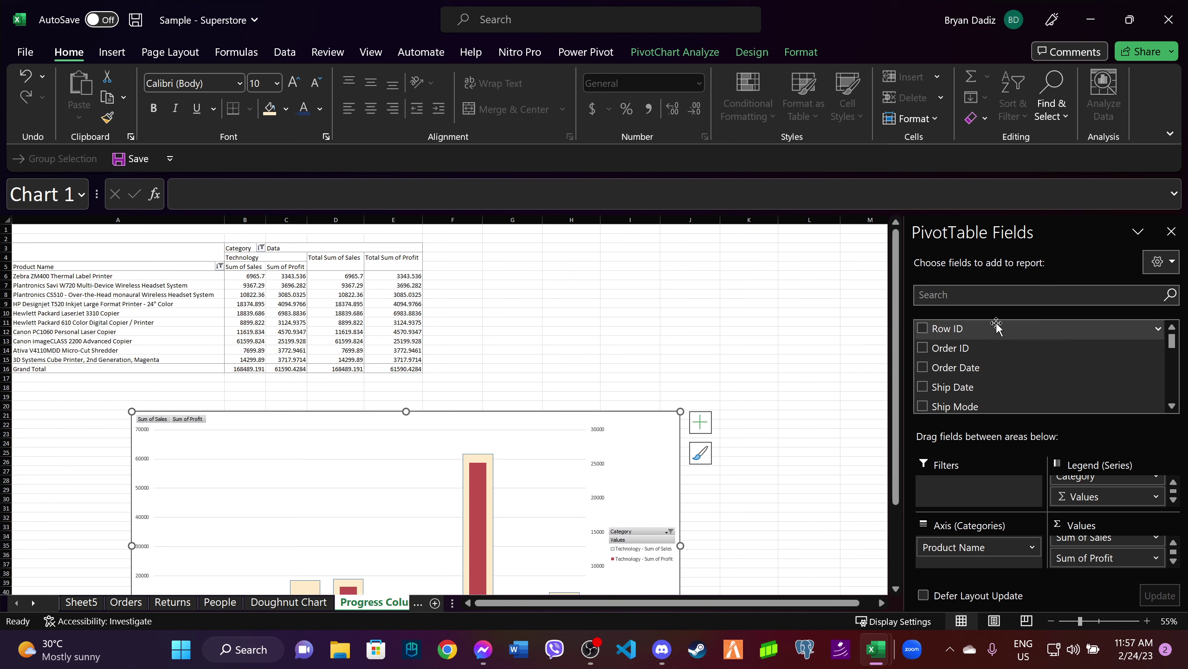
pyautogui.scroll(-2, 1025, 396)
pyautogui.scroll(-1, 1025, 395)
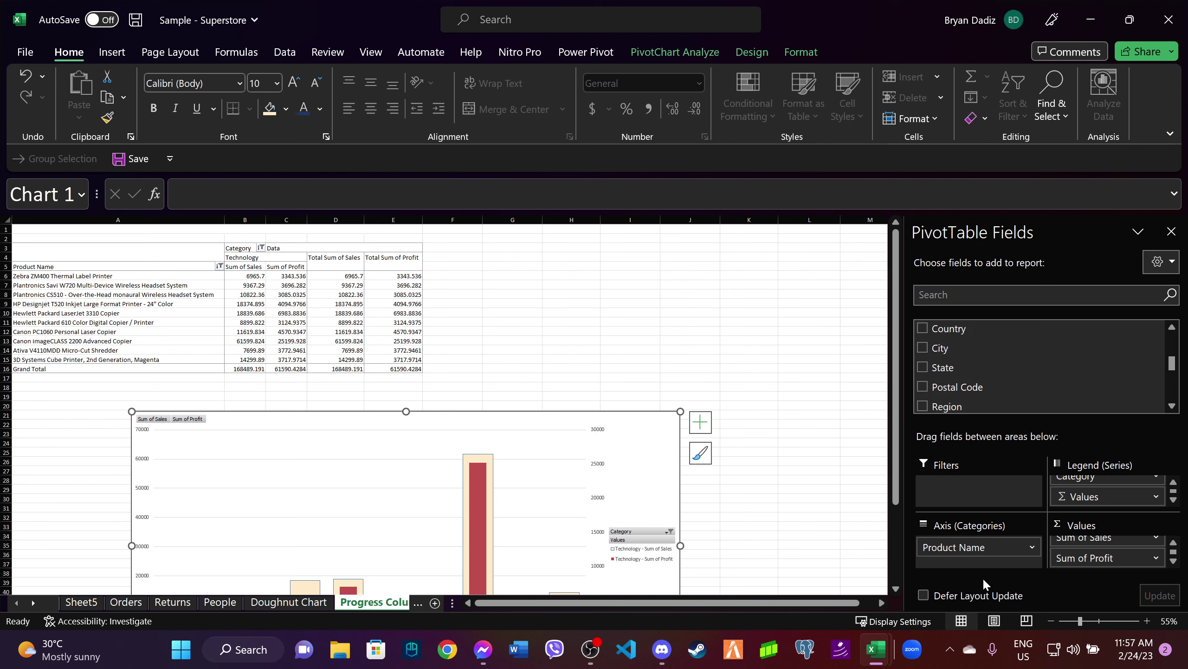
# Move Sheet5 to the end of the workbook, after Sales Forecast.
pyautogui.click(77, 603)
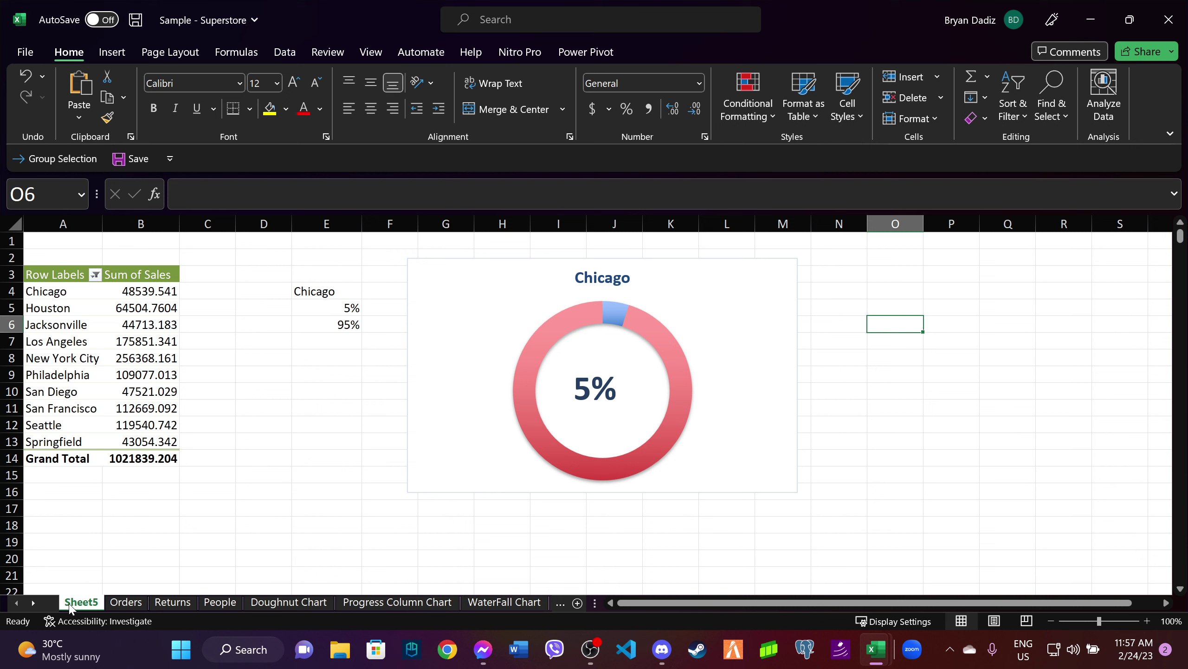
pyautogui.moveTo(355, 604); pyautogui.dragTo(547, 608)
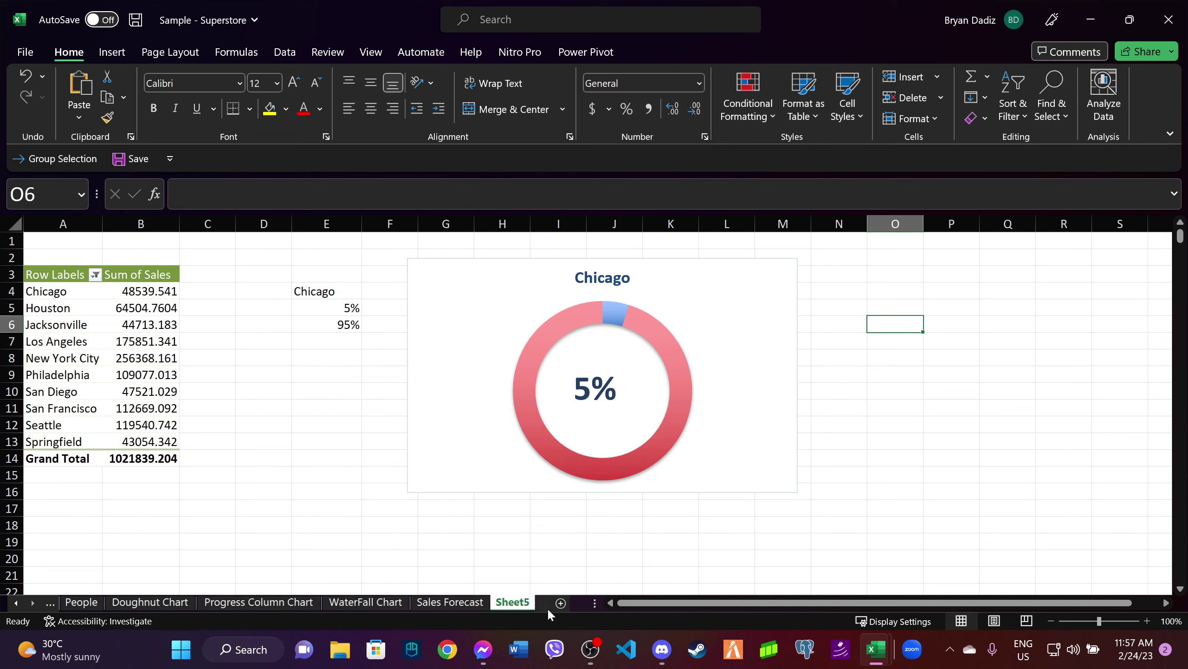
pyautogui.click(20, 602)
# On the Orders sheet, start a new PivotTable from the SuperStore table.
pyautogui.click(87, 604)
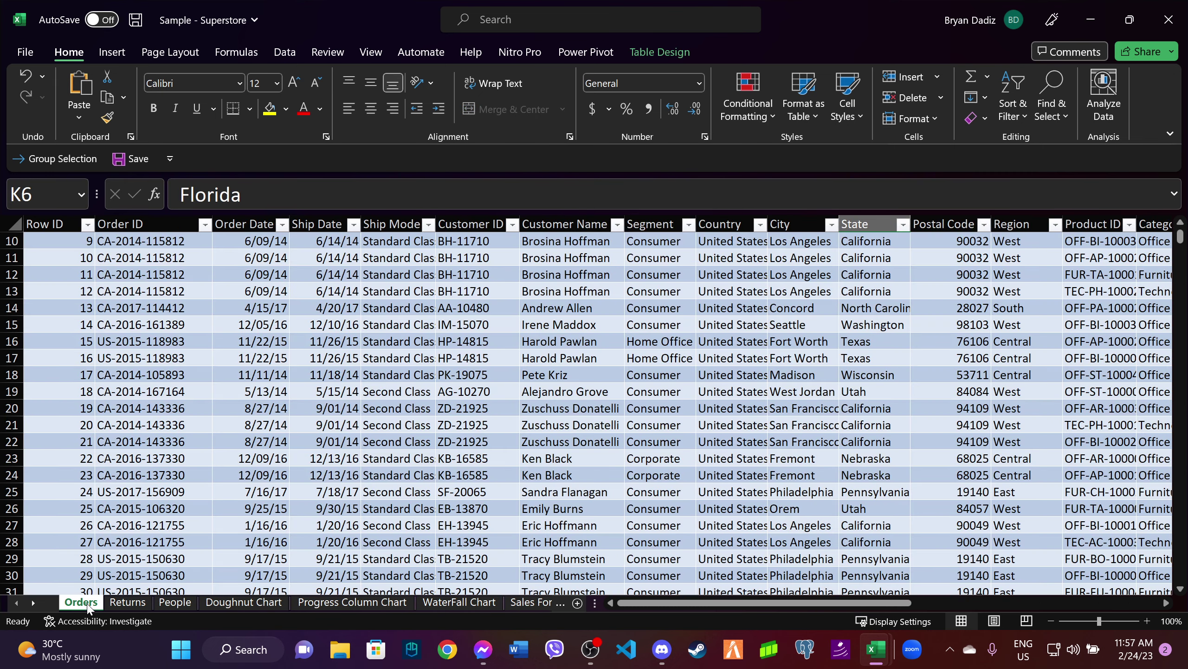
pyautogui.click(122, 54)
pyautogui.click(50, 84)
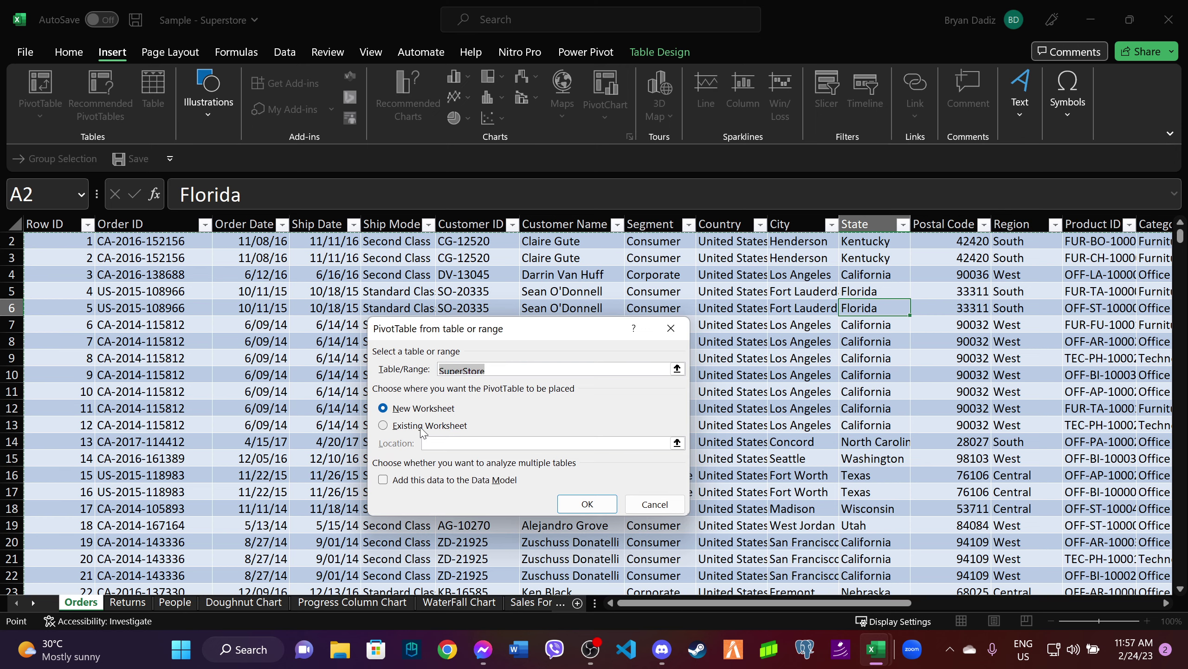
# Create the PivotTable on a new worksheet, Sheet6.
pyautogui.click(593, 509)
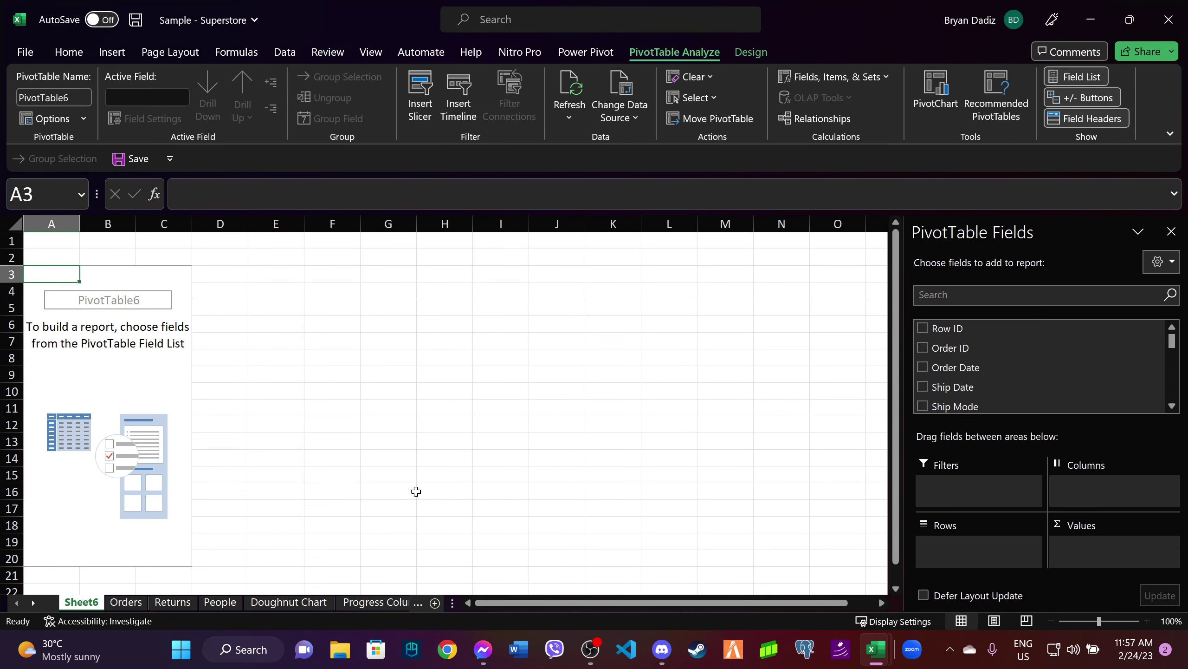
pyautogui.scroll(-2, 1053, 370)
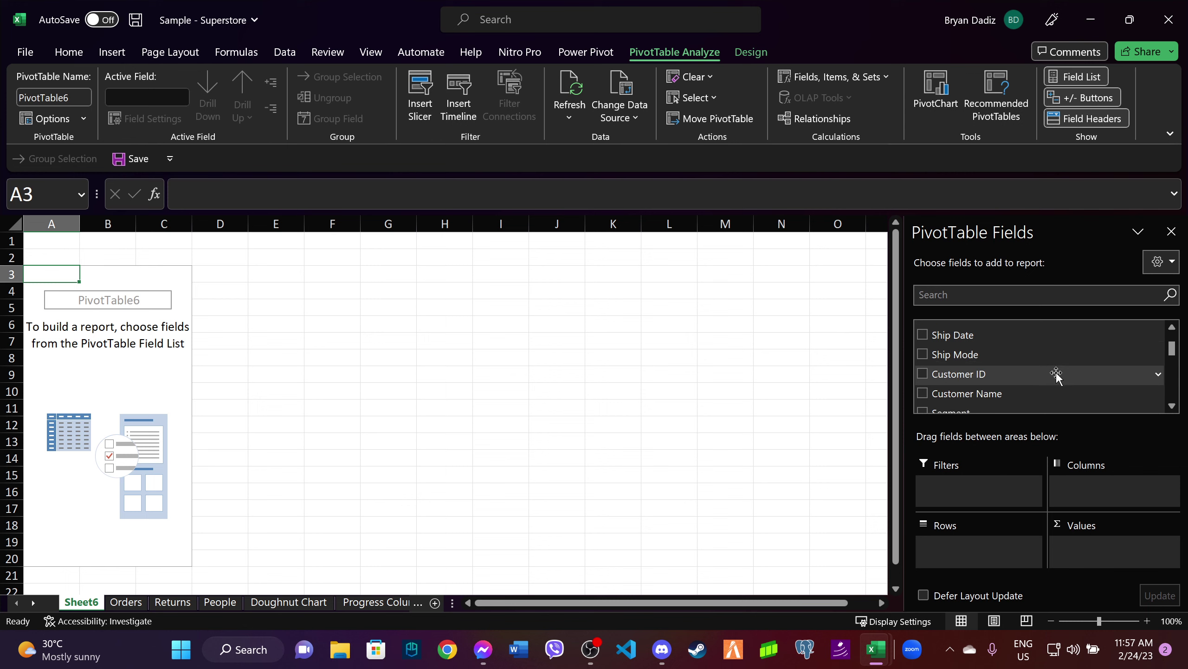
pyautogui.scroll(-2, 1045, 374)
pyautogui.scroll(2, 1038, 375)
pyautogui.scroll(2, 1028, 377)
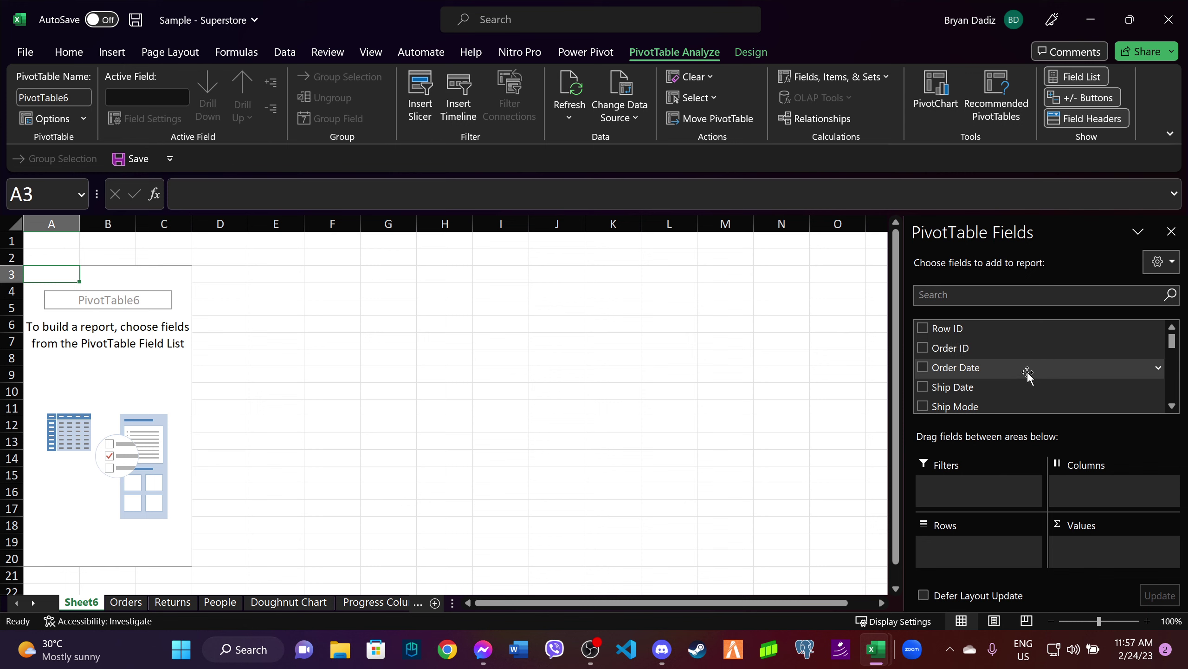
pyautogui.scroll(-2, 1025, 373)
pyautogui.scroll(-1, 1006, 361)
pyautogui.scroll(3, 1006, 358)
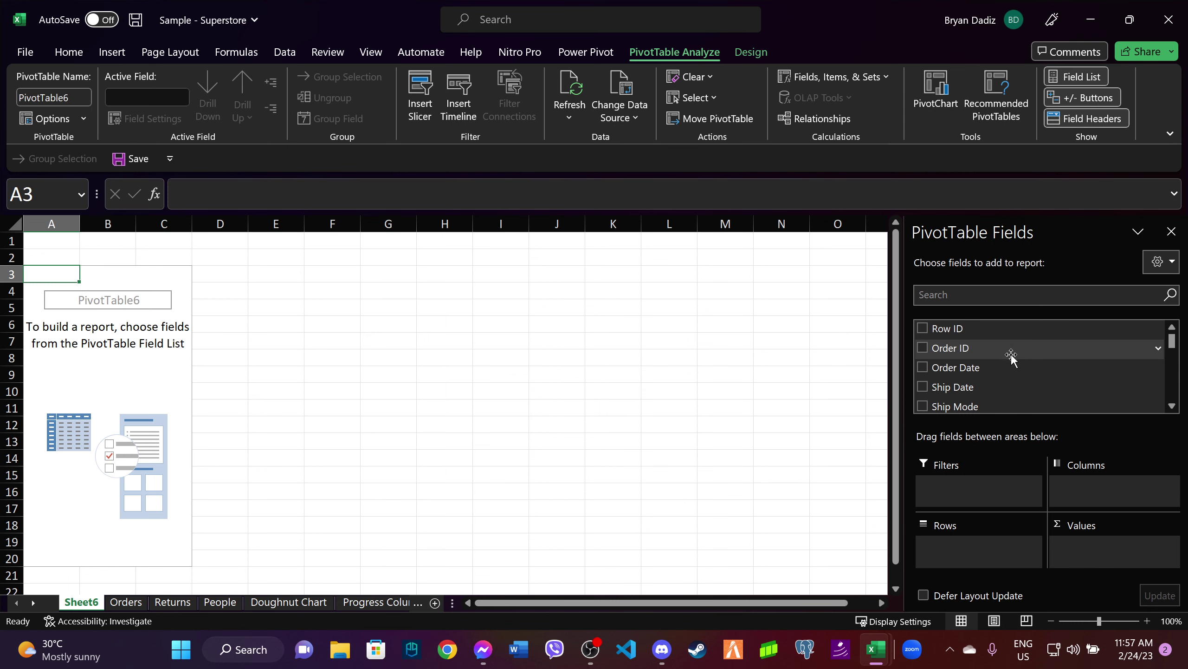
pyautogui.scroll(-2, 1013, 358)
pyautogui.scroll(-2, 1013, 358)
pyautogui.scroll(-1, 1013, 358)
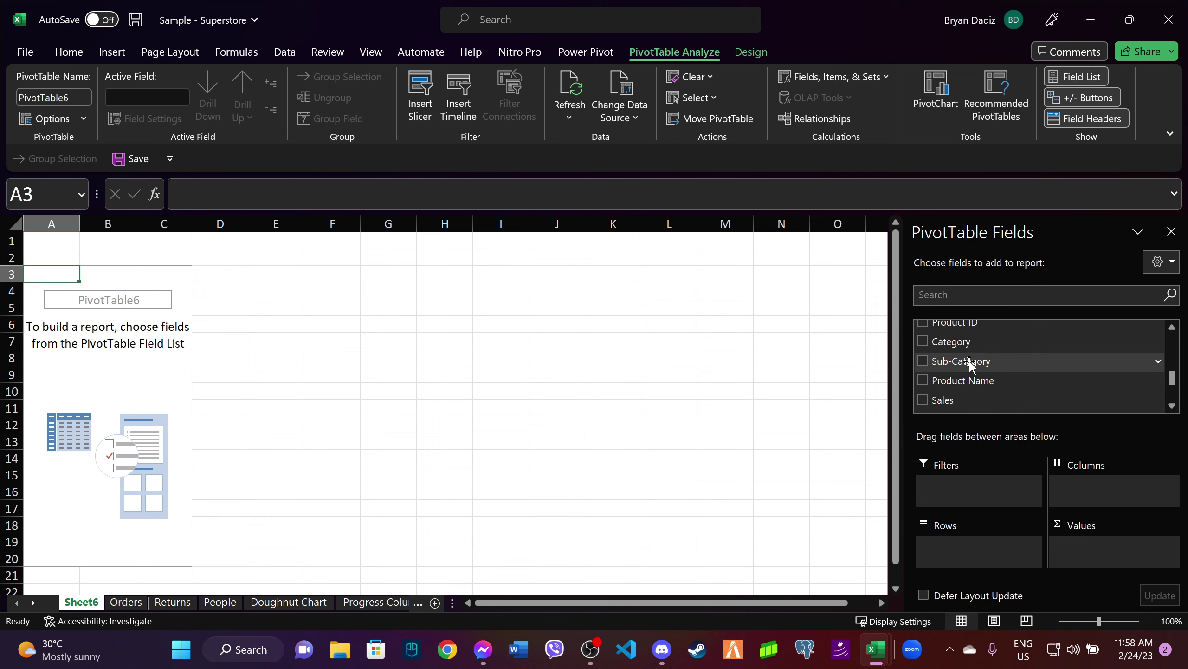
pyautogui.scroll(1, 997, 364)
pyautogui.scroll(-1, 1008, 364)
pyautogui.scroll(-2, 983, 355)
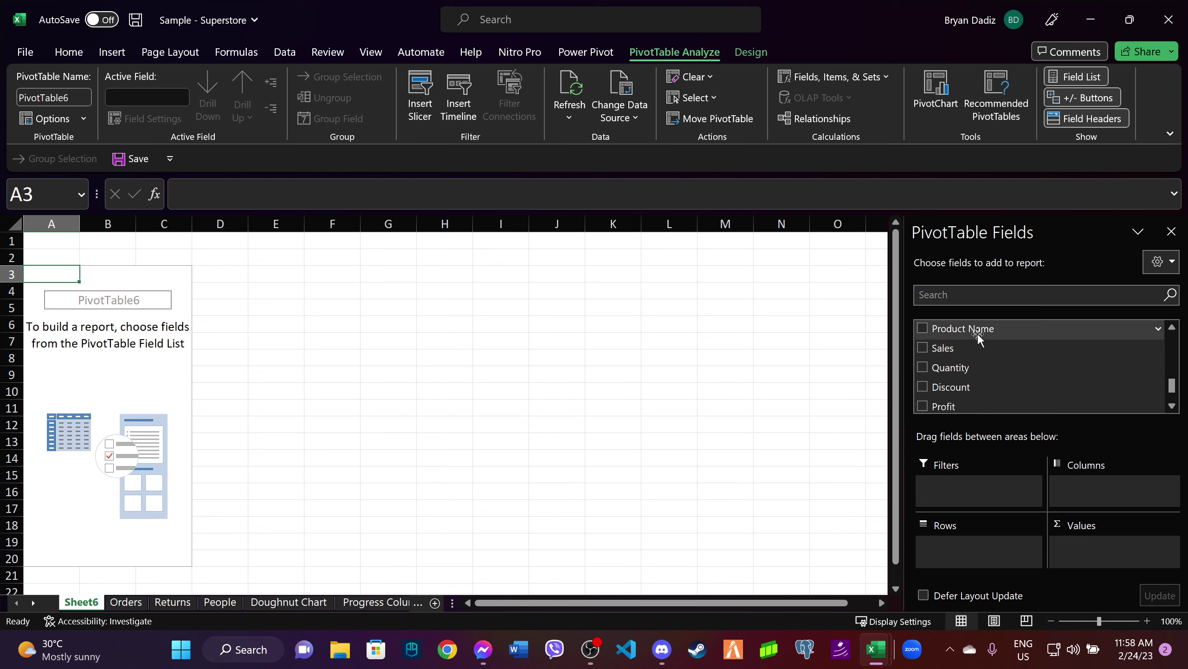
# Put Product Name in Rows and Sum of Sales and Profit in Values; narrow column A.
pyautogui.moveTo(979, 333); pyautogui.dragTo(949, 555)
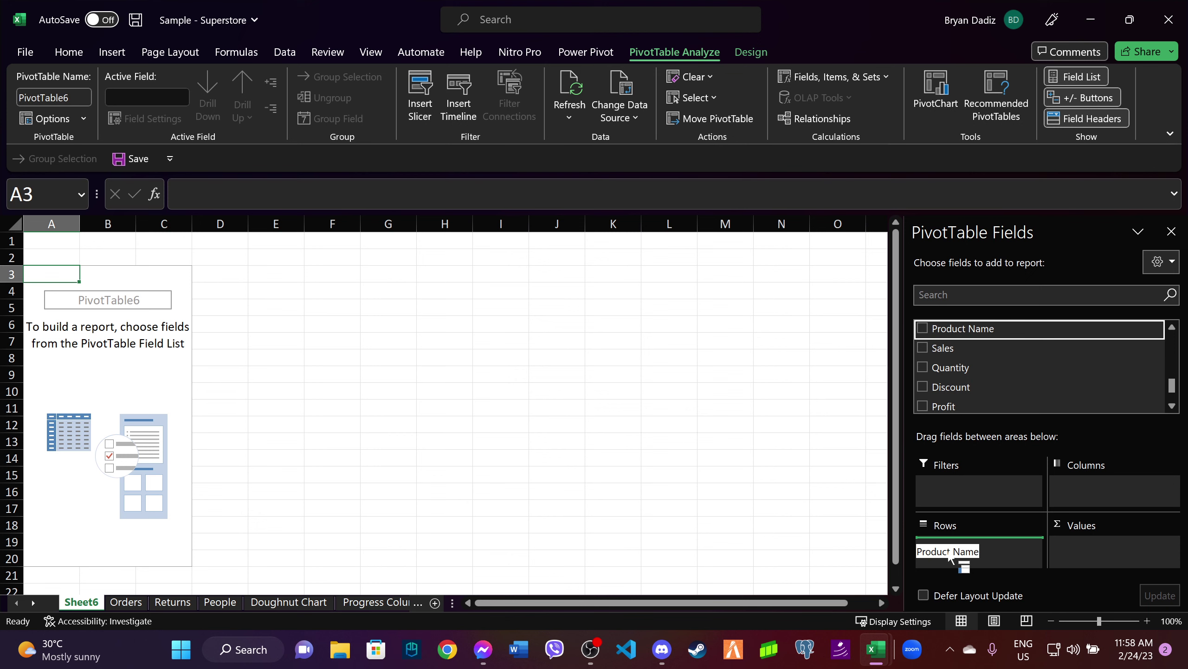
pyautogui.moveTo(949, 555); pyautogui.dragTo(949, 553)
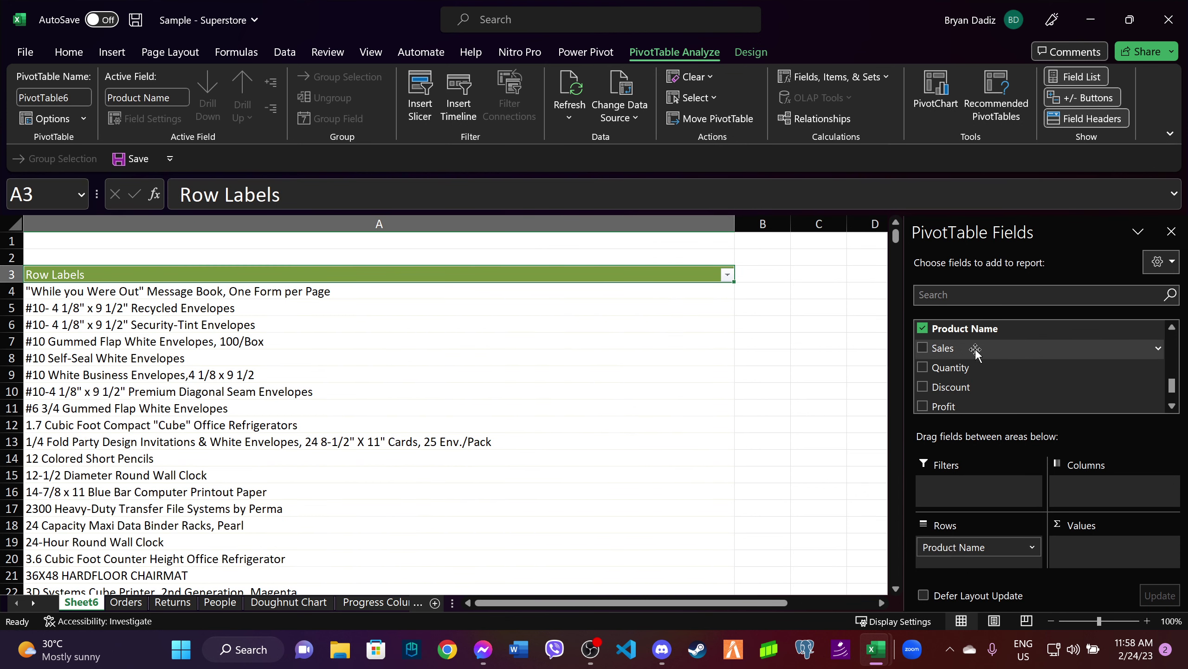
pyautogui.moveTo(971, 349); pyautogui.dragTo(1087, 550)
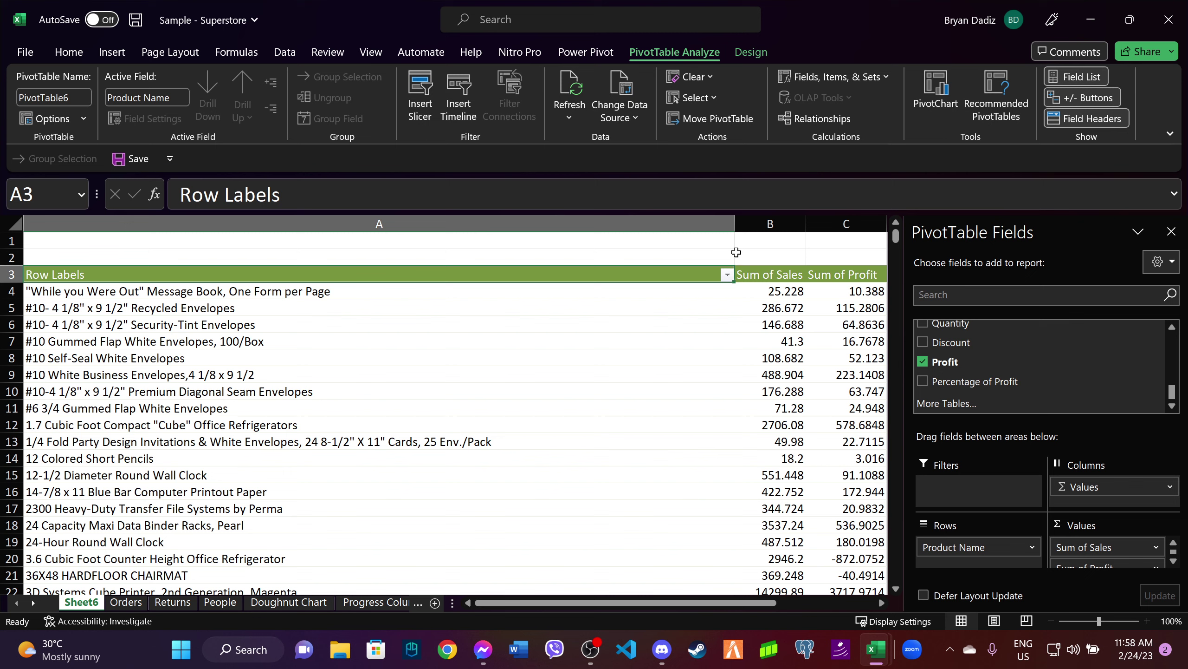
pyautogui.scroll(-2, 579, 330)
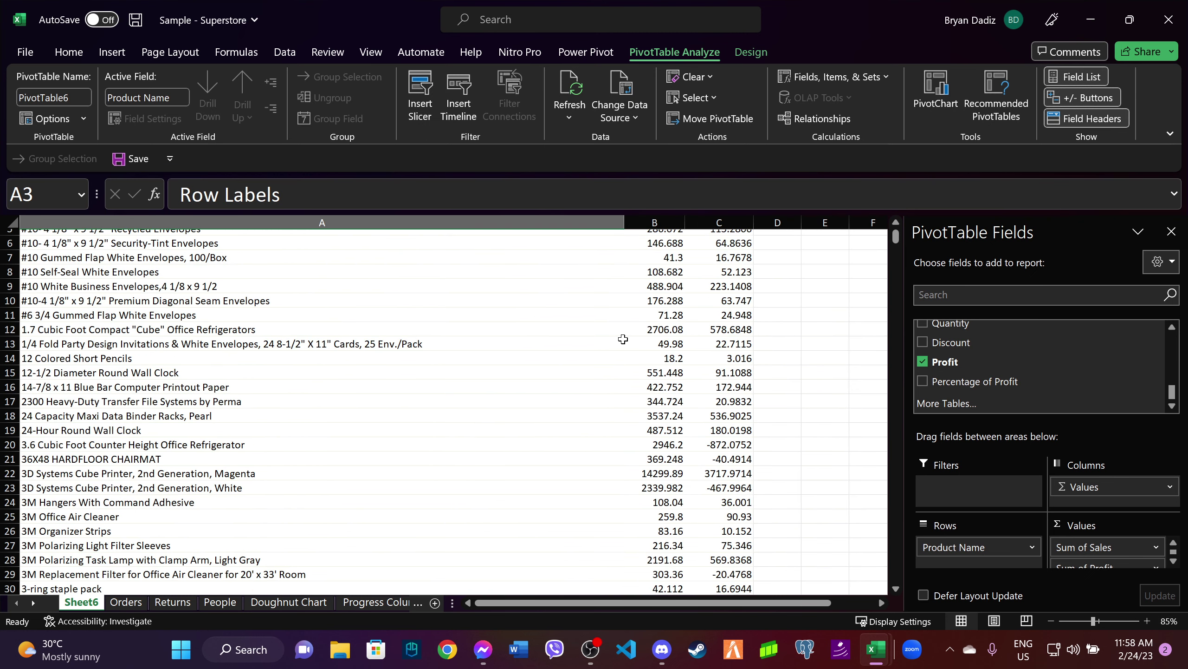
pyautogui.scroll(1, 579, 330)
pyautogui.moveTo(632, 215); pyautogui.dragTo(452, 244)
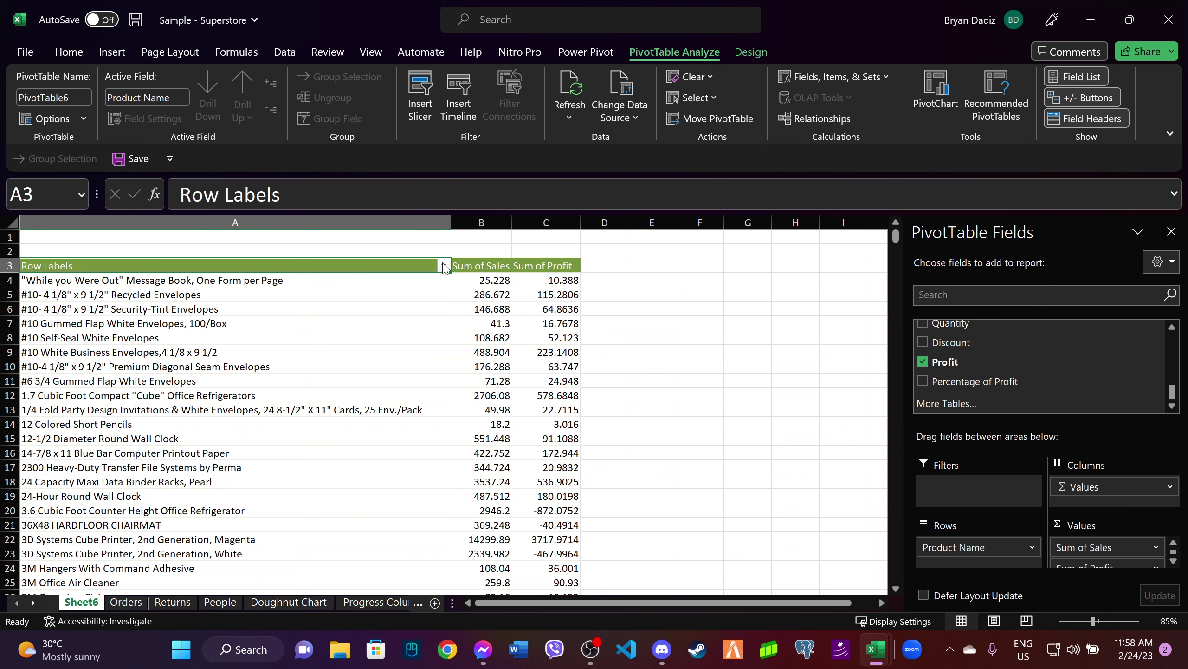
# Filter the product rows to the top 10 by Sum of Sales.
pyautogui.click(443, 266)
pyautogui.moveTo(270, 339)
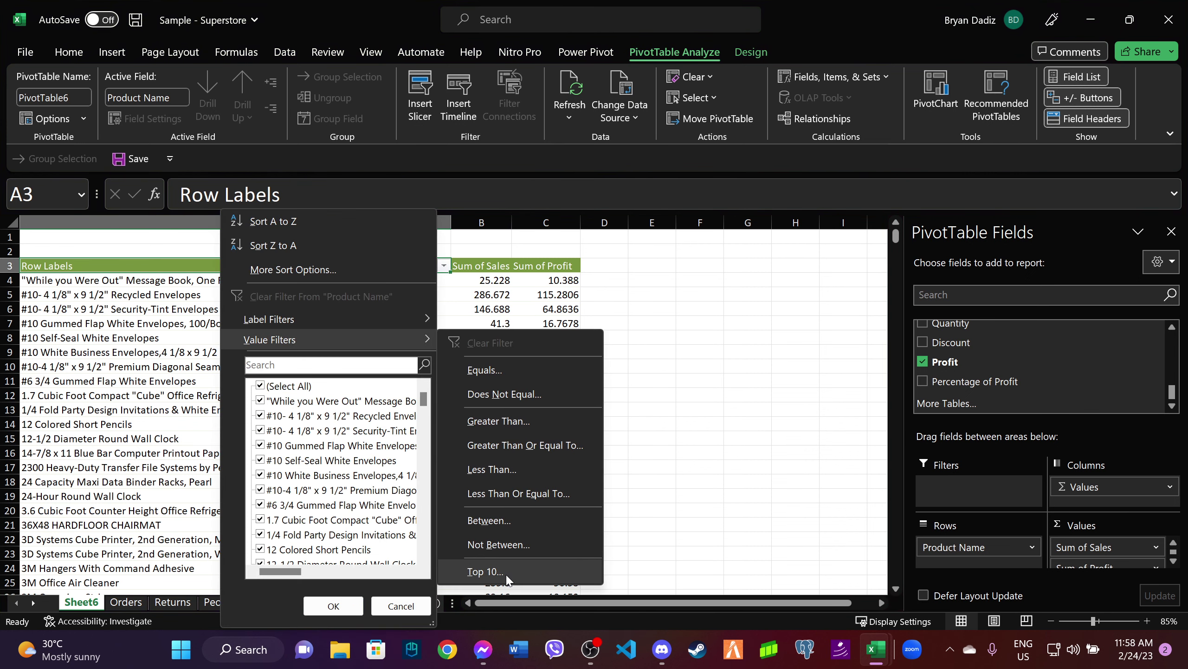
pyautogui.click(485, 571)
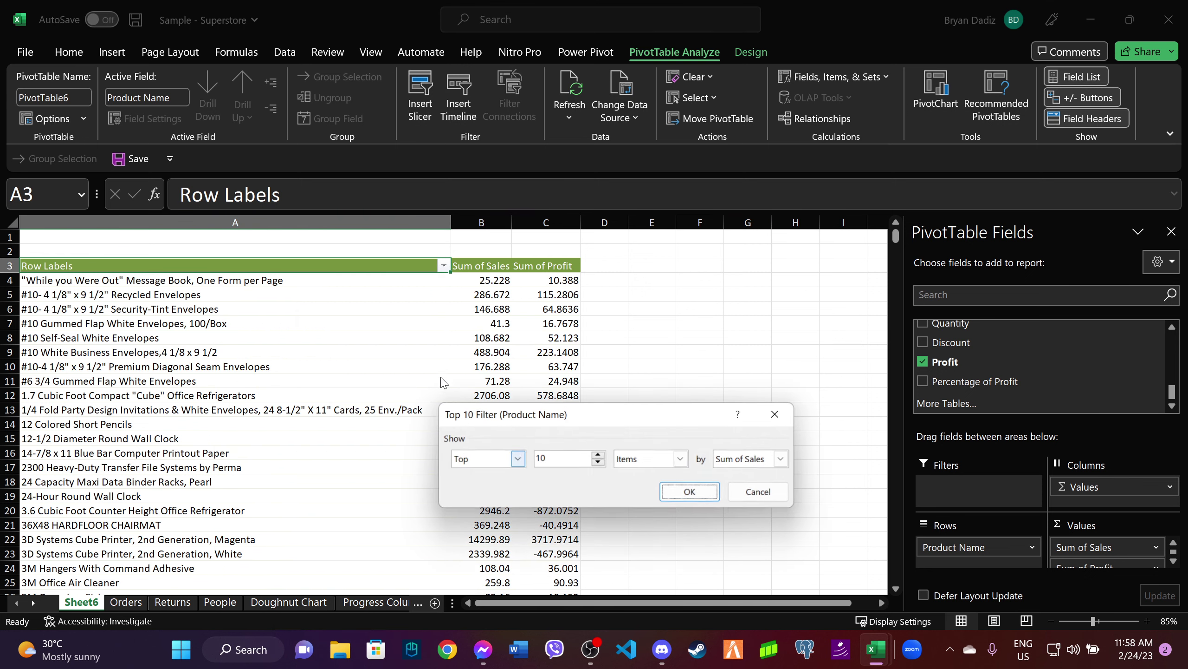
pyautogui.click(693, 490)
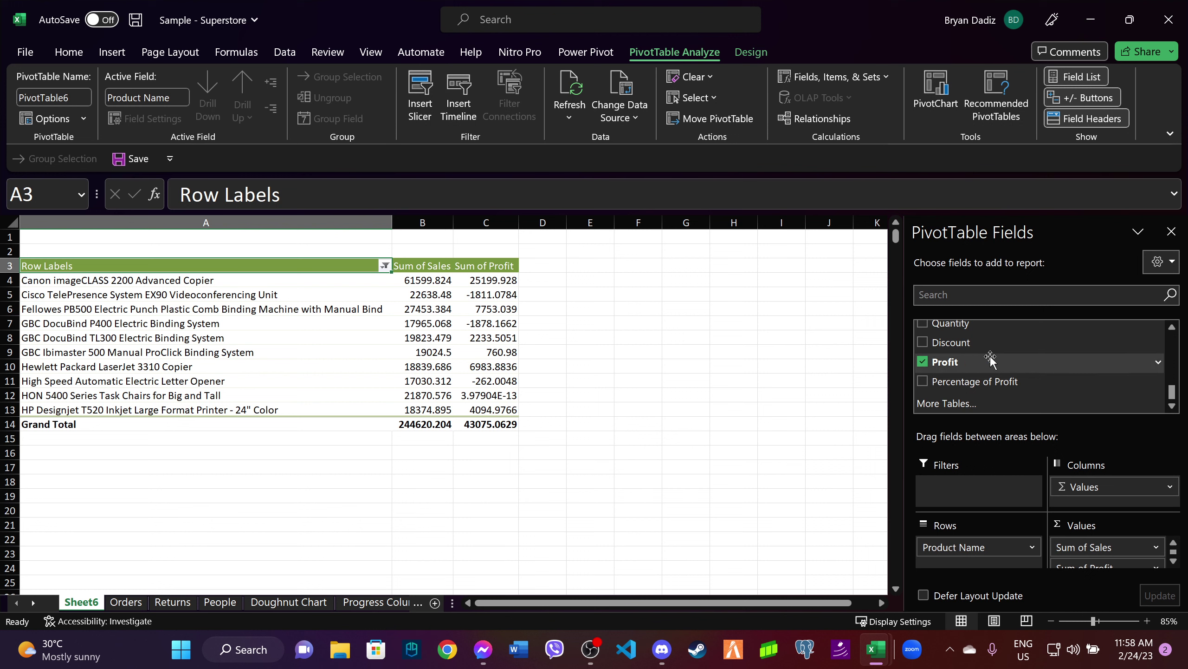
pyautogui.scroll(1, 977, 374)
pyautogui.scroll(2, 978, 374)
pyautogui.scroll(-1, 978, 389)
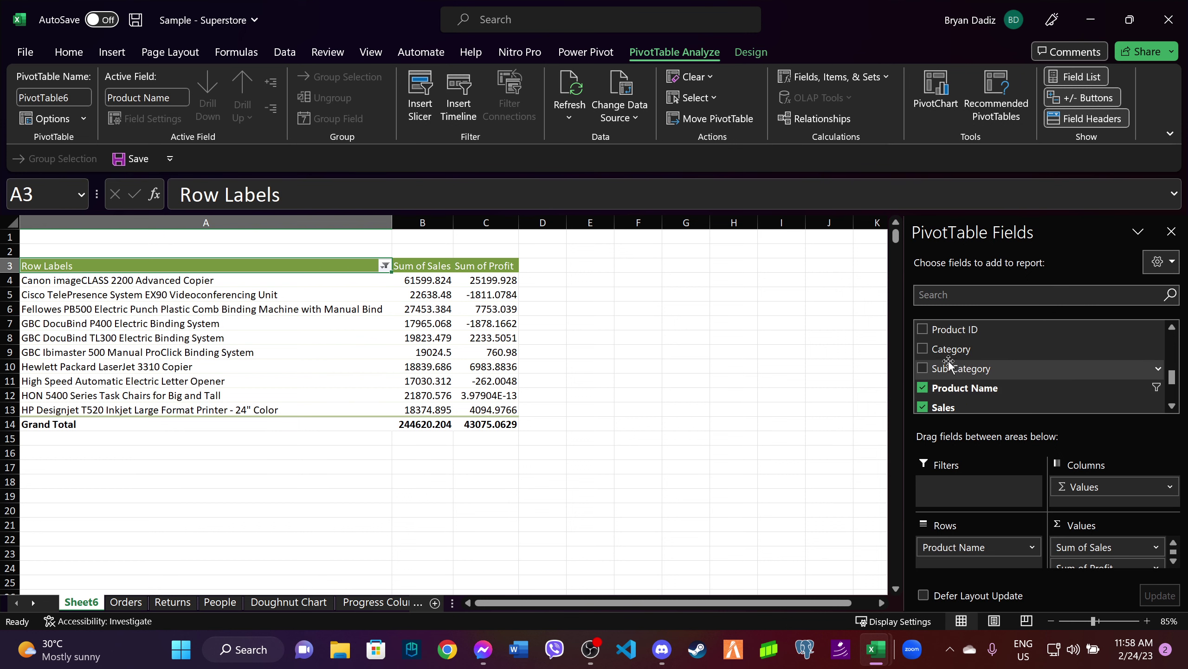
# Add Category to Columns and filter it to show Technology only.
pyautogui.moveTo(950, 350); pyautogui.dragTo(1097, 487)
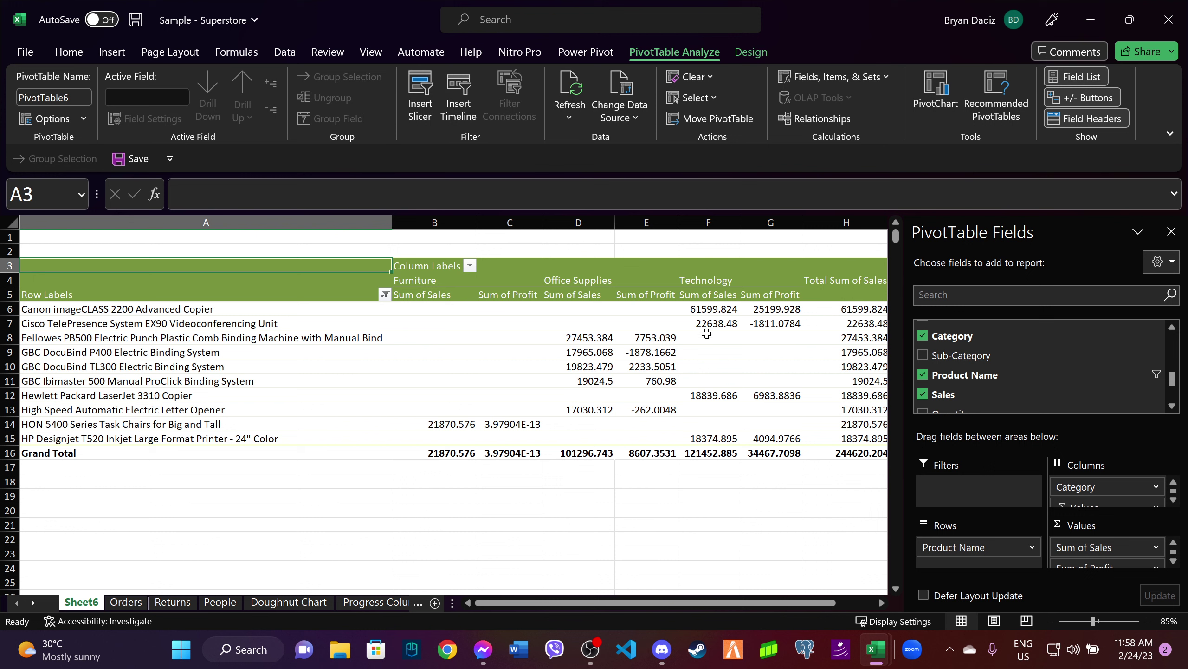
pyautogui.click(469, 266)
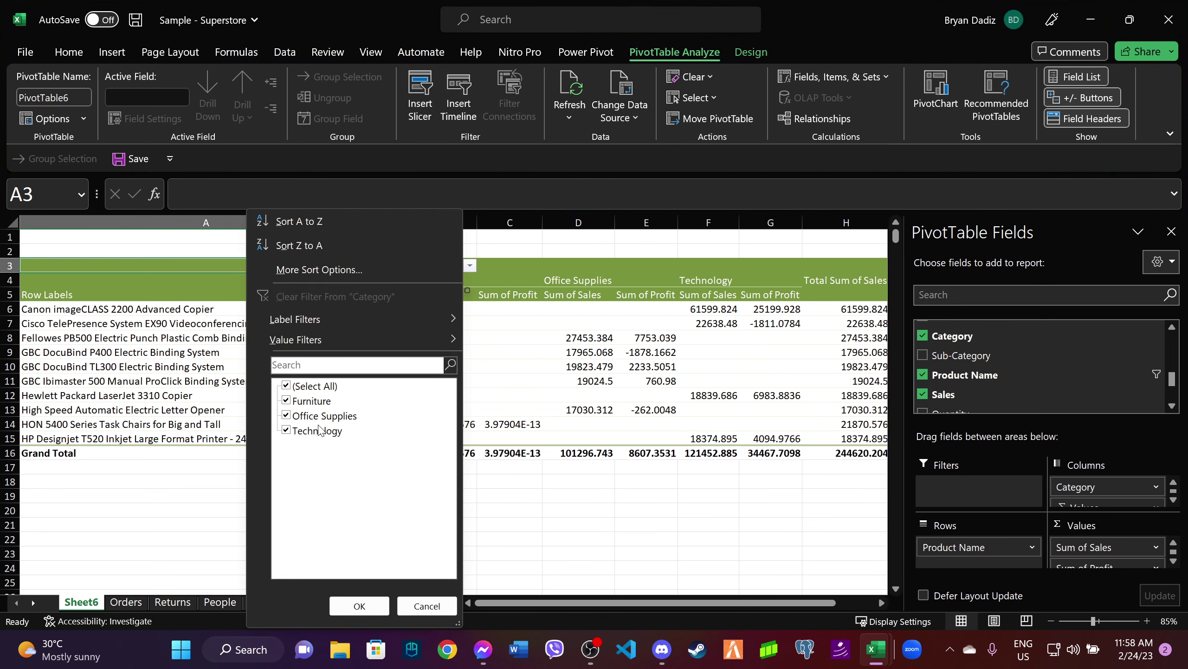
pyautogui.click(290, 401)
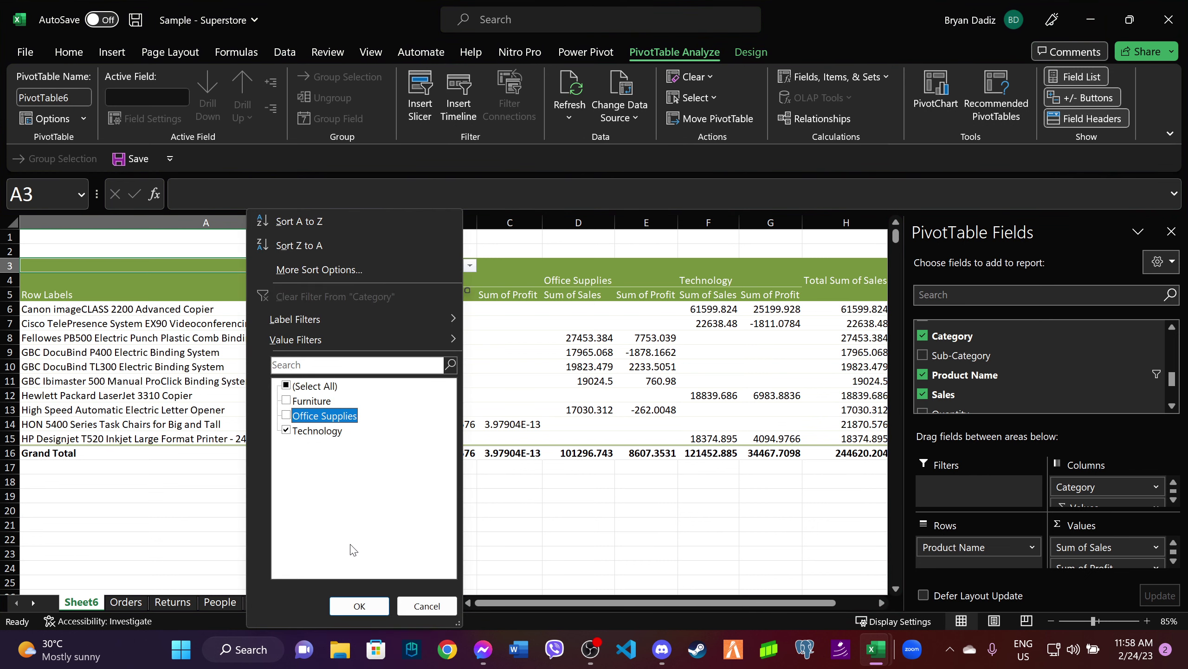
pyautogui.click(360, 605)
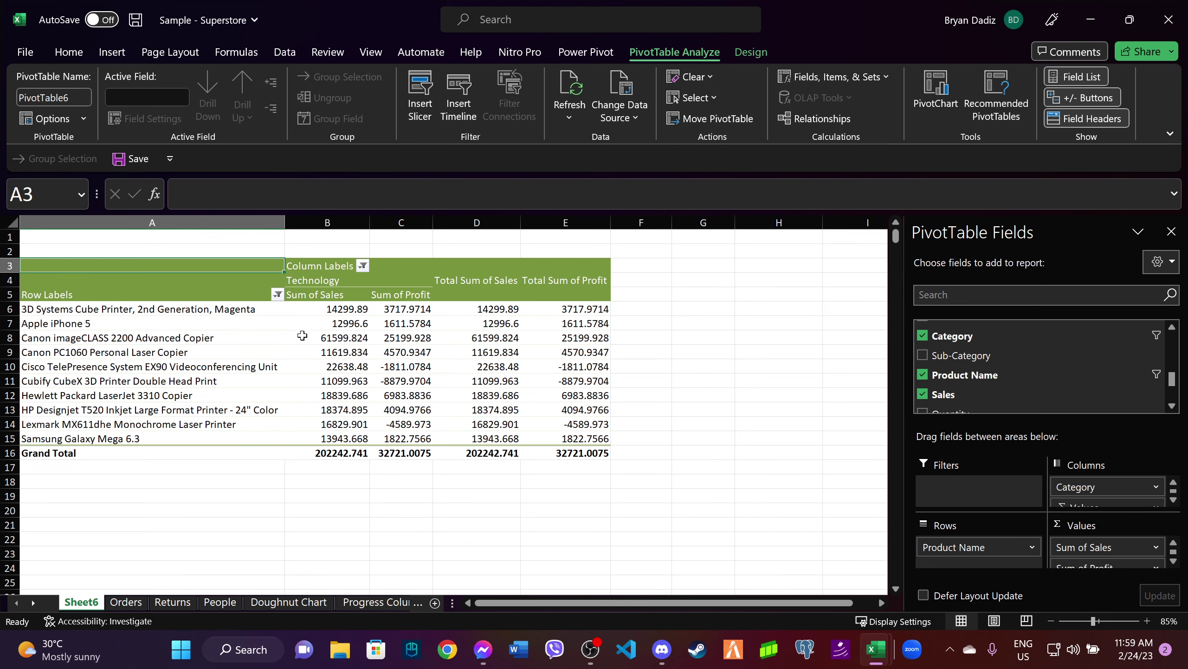
# Chart A5:C15 as a clustered column pivot chart placed below the pivot table.
pyautogui.moveTo(311, 296); pyautogui.dragTo(415, 446)
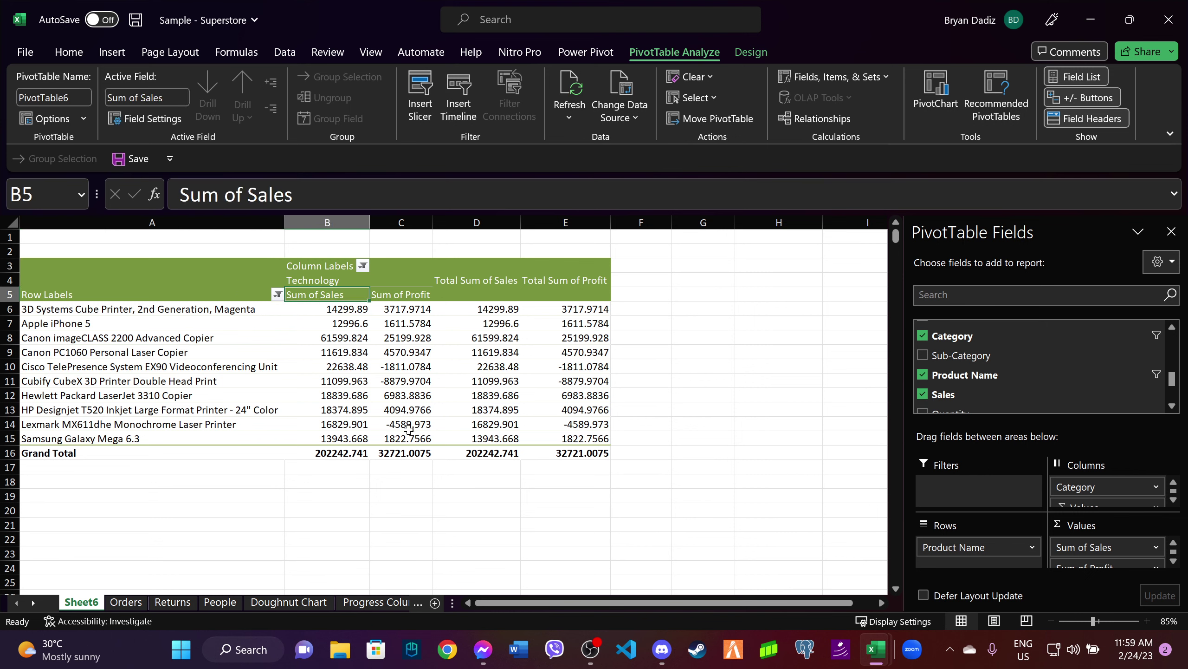
pyautogui.click(82, 294)
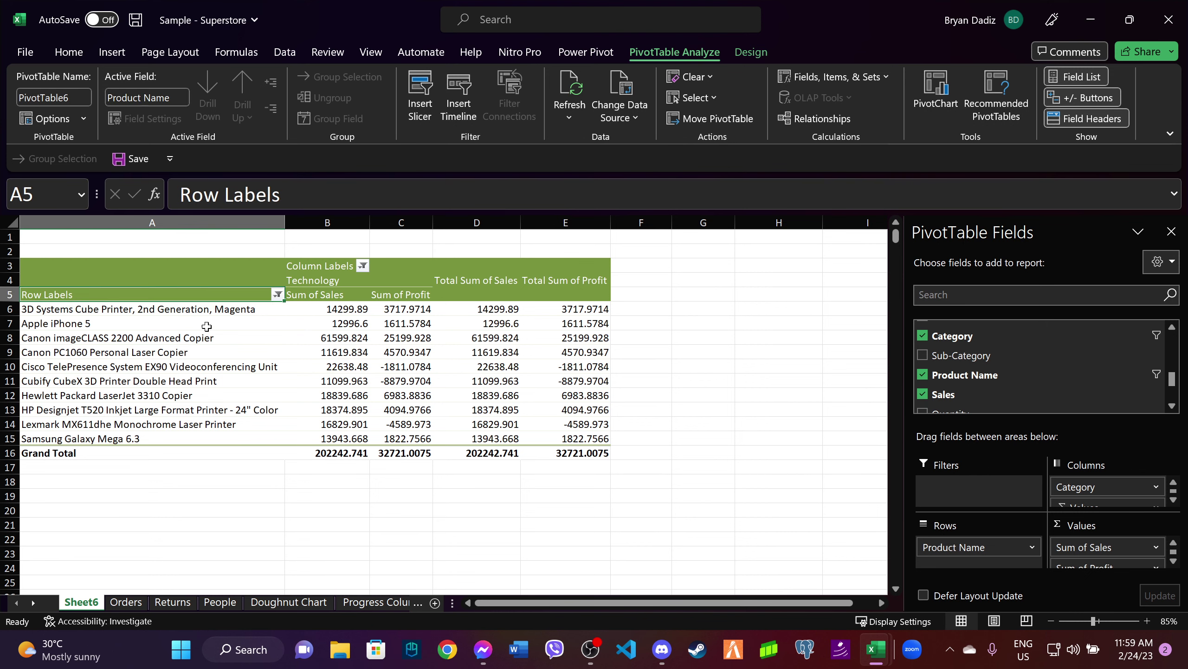
pyautogui.moveTo(289, 434); pyautogui.dragTo(258, 432)
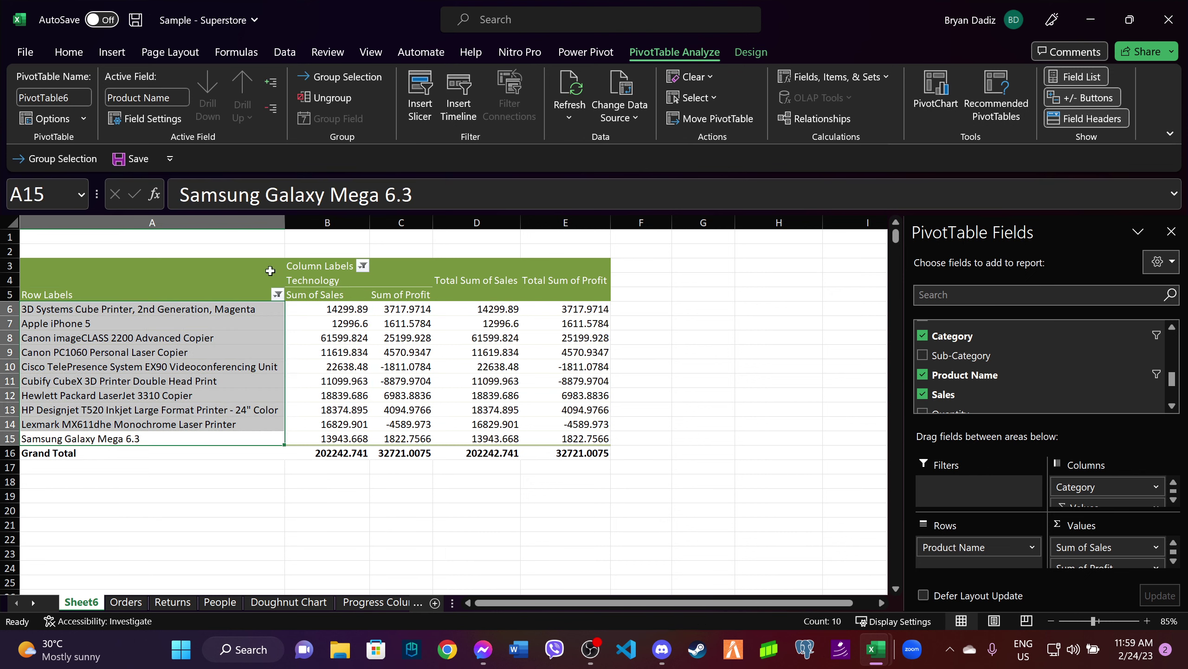
pyautogui.click(143, 292)
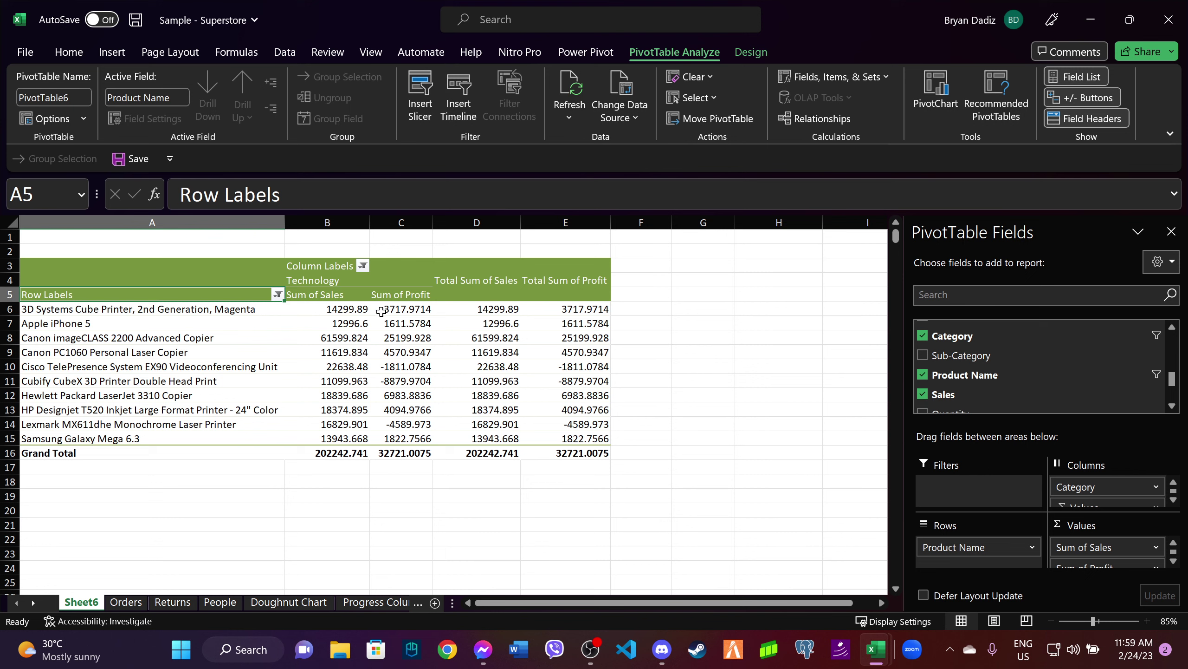
pyautogui.keyDown('shift'); pyautogui.click(419, 439); pyautogui.keyUp('shift')
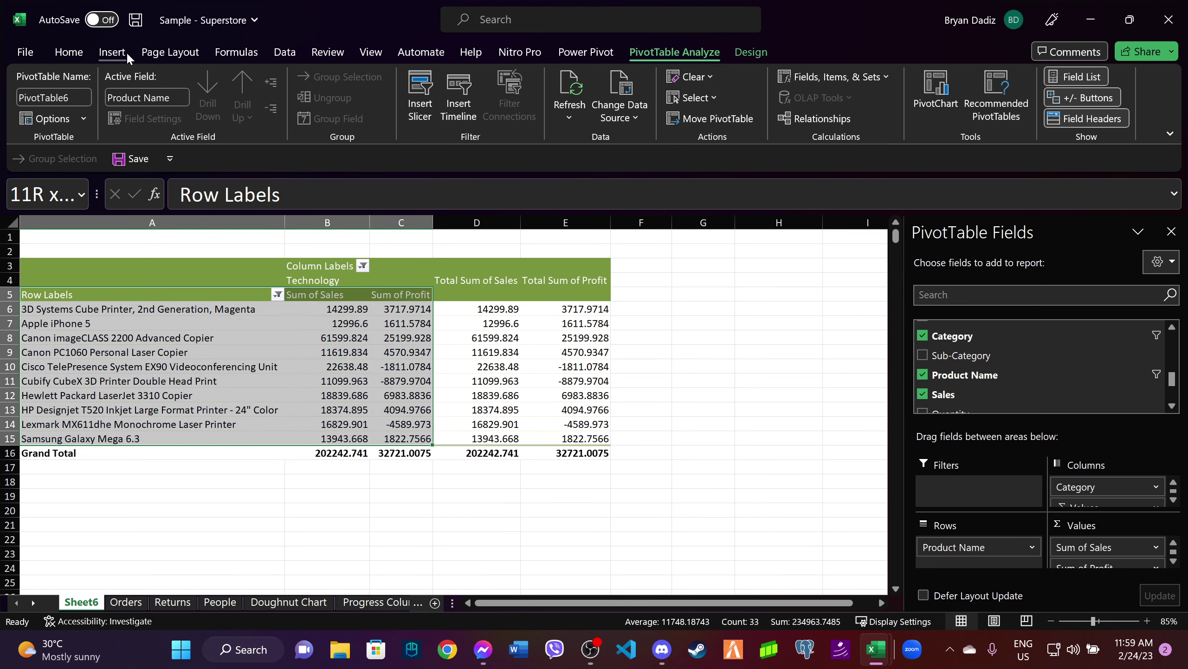
pyautogui.click(113, 52)
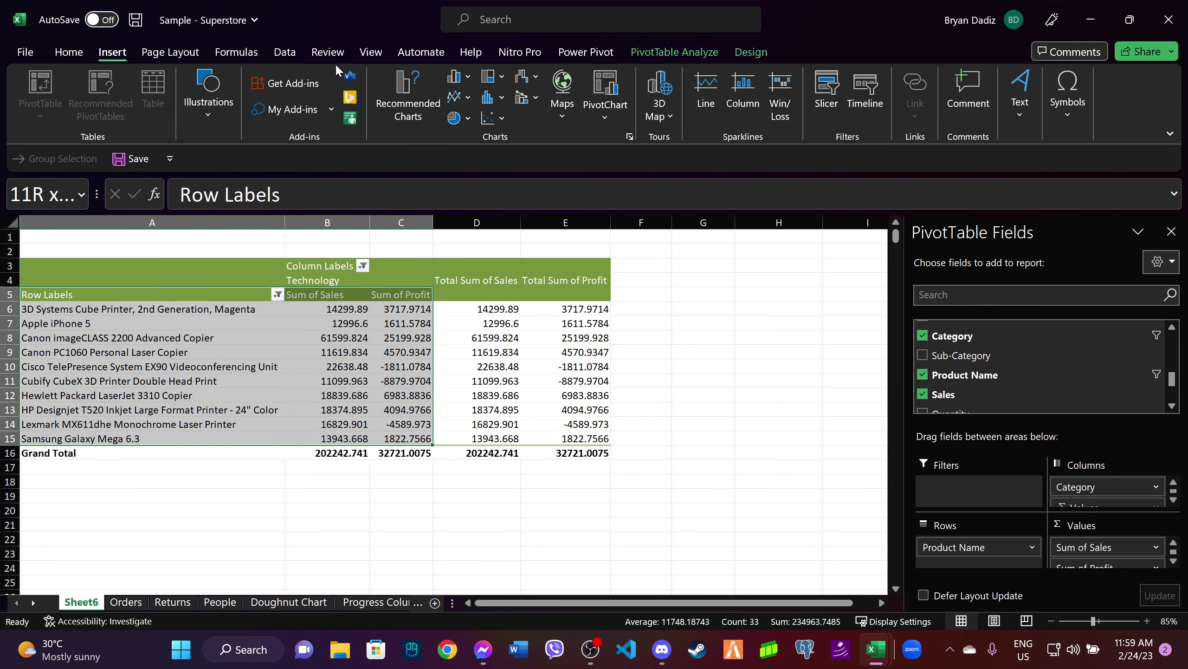
pyautogui.click(465, 78)
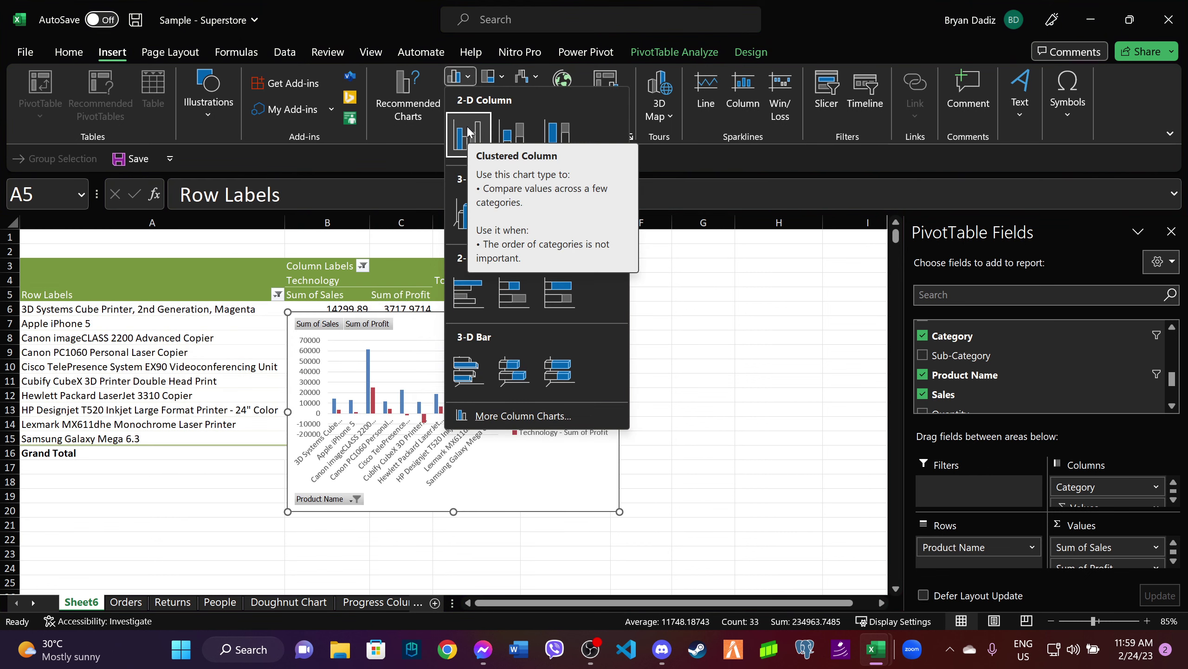
pyautogui.click(469, 133)
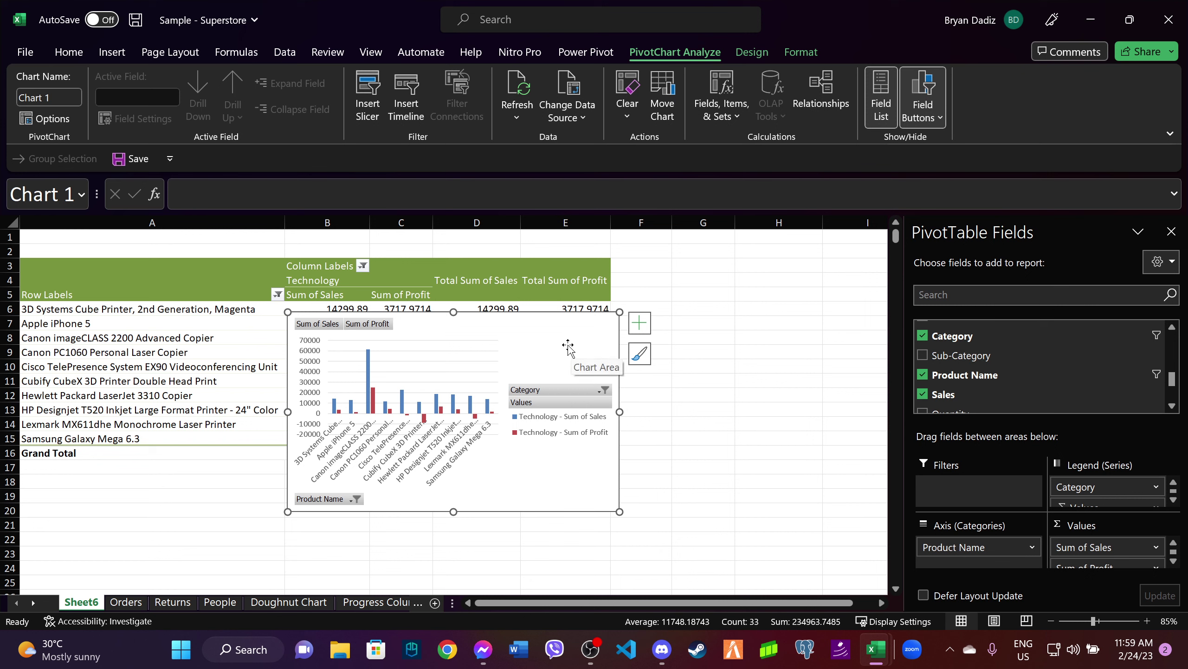
pyautogui.moveTo(518, 330)
pyautogui.mouseDown()
pyautogui.moveTo(557, 487)
pyautogui.moveTo(567, 479)
pyautogui.mouseUp()
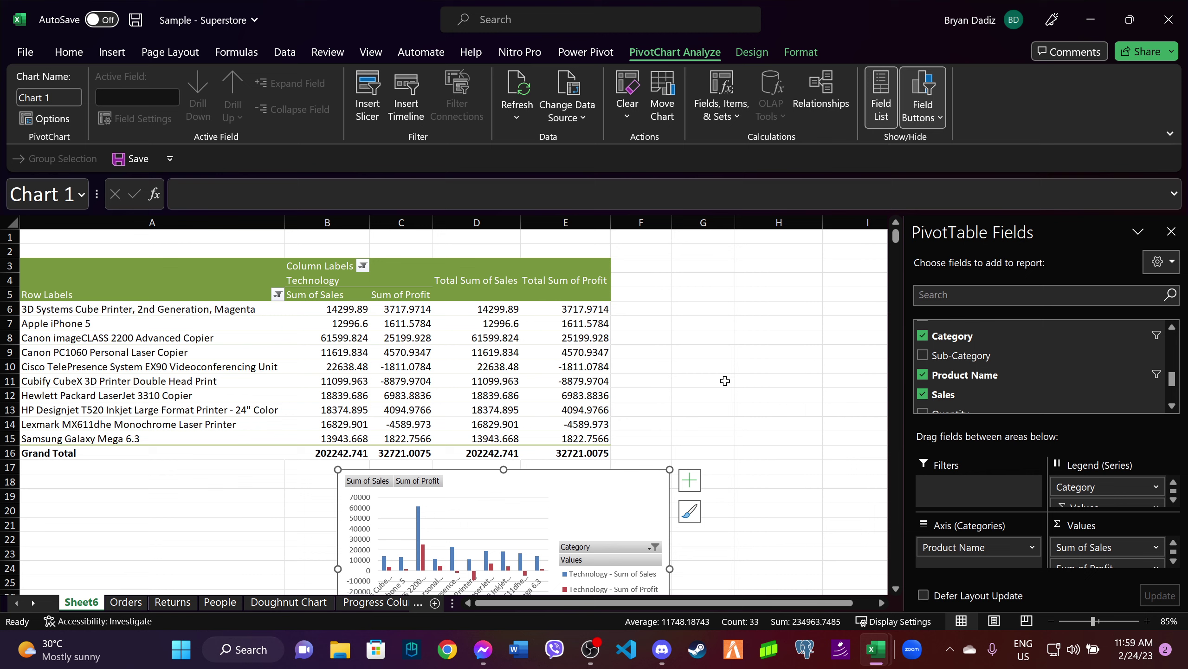
# Change the product filter to the top 10 by Sum of Profit.
pyautogui.scroll(-3, 725, 379)
pyautogui.scroll(3, 725, 374)
pyautogui.click(278, 294)
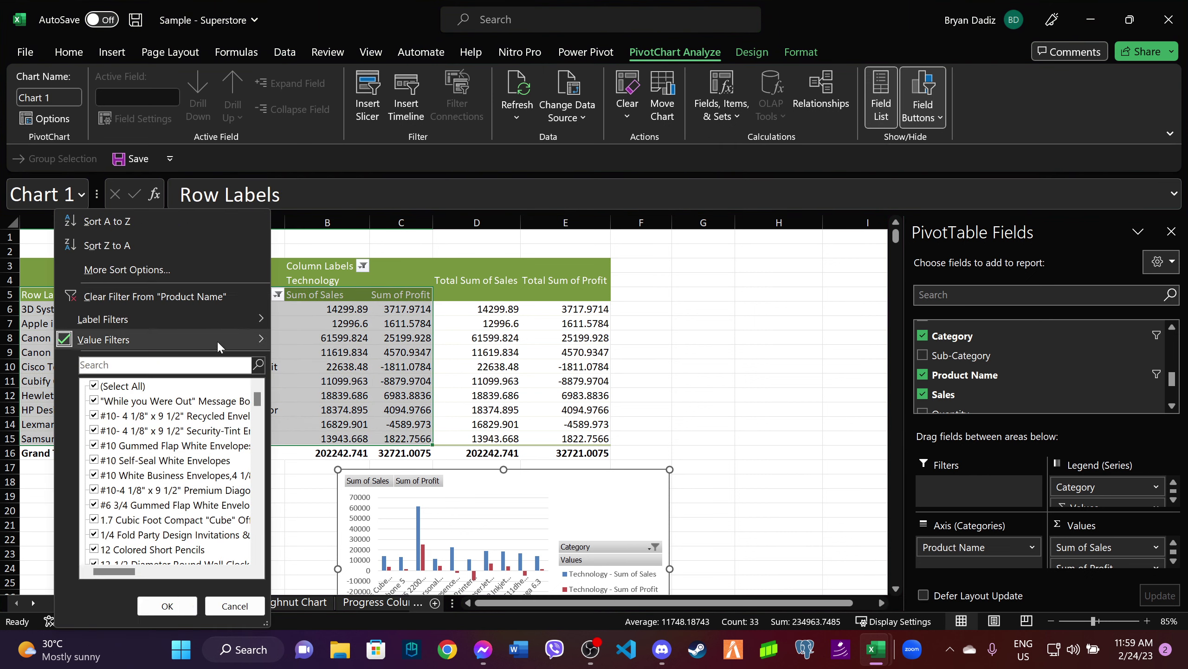
pyautogui.moveTo(103, 338)
pyautogui.click(340, 571)
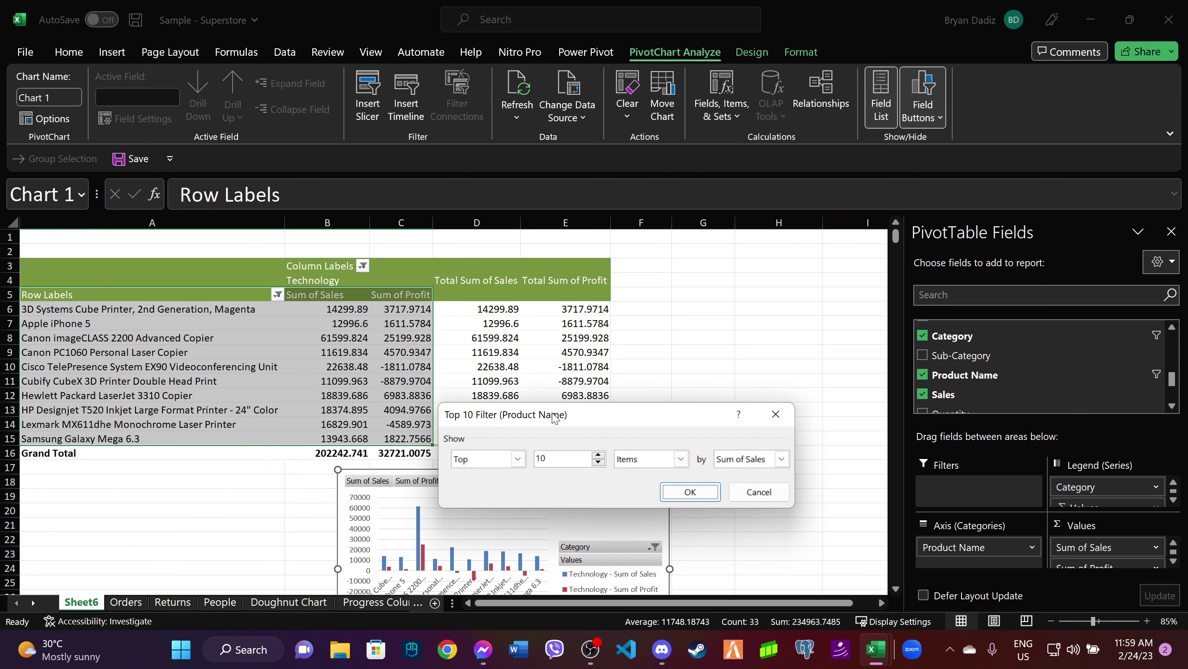
pyautogui.click(780, 459)
pyautogui.click(741, 486)
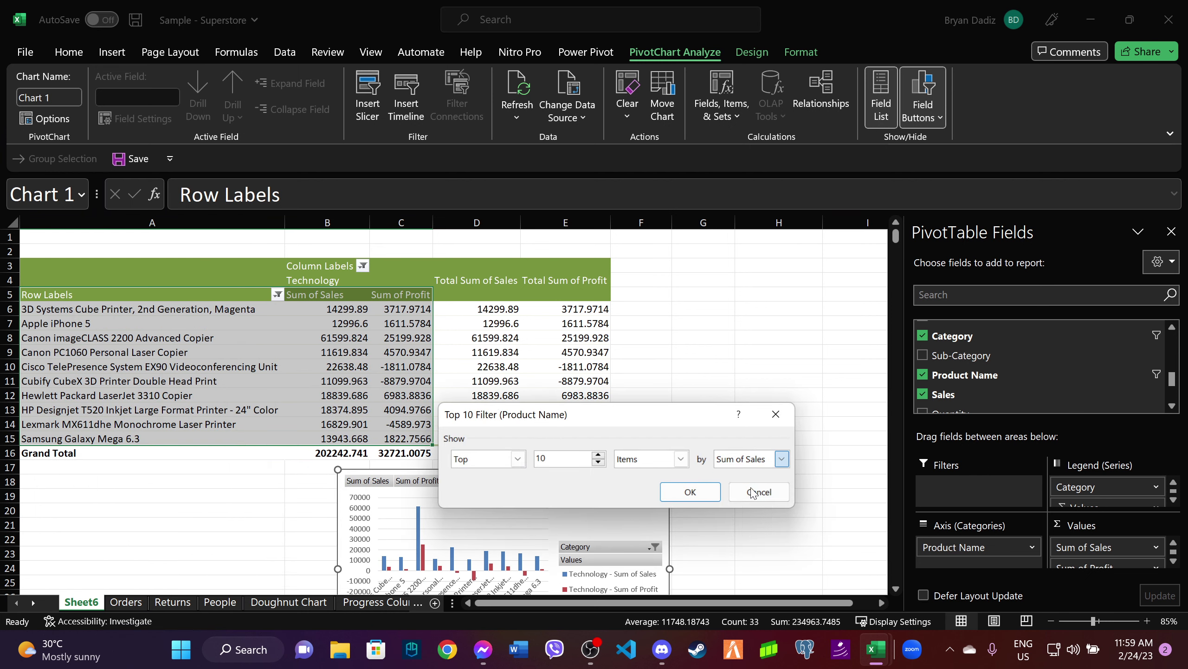
pyautogui.click(691, 492)
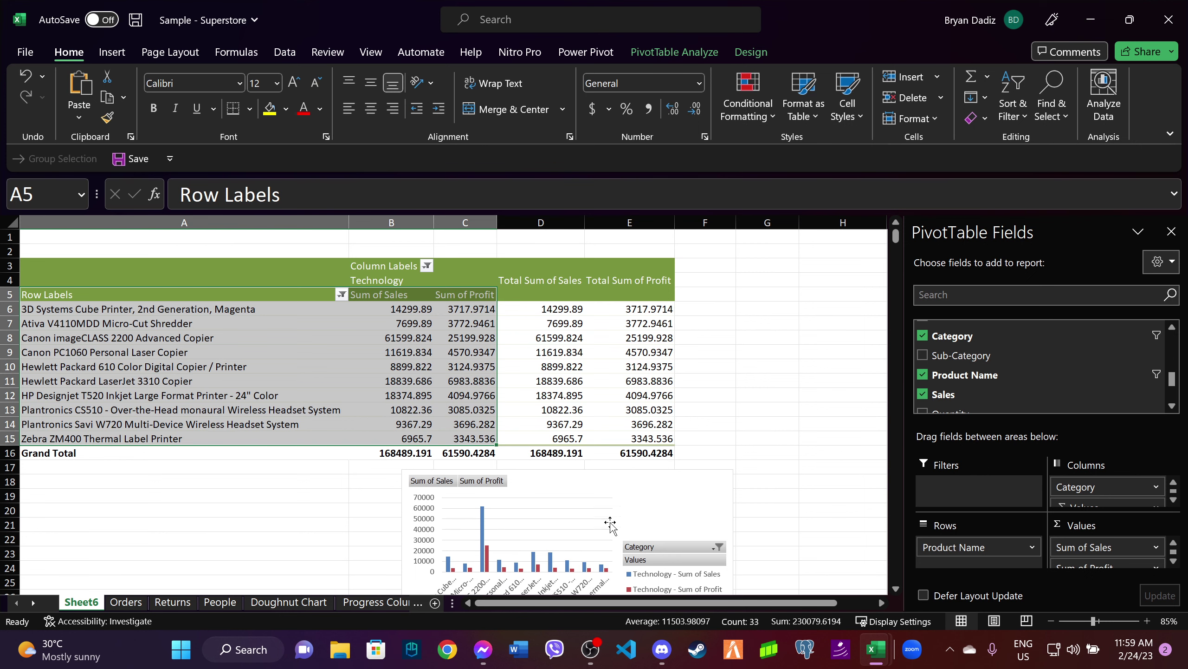
# Move the chart to the sheet's left edge and enlarge it so axis labels lie flat.
pyautogui.click(513, 481)
pyautogui.moveTo(513, 481); pyautogui.dragTo(336, 481)
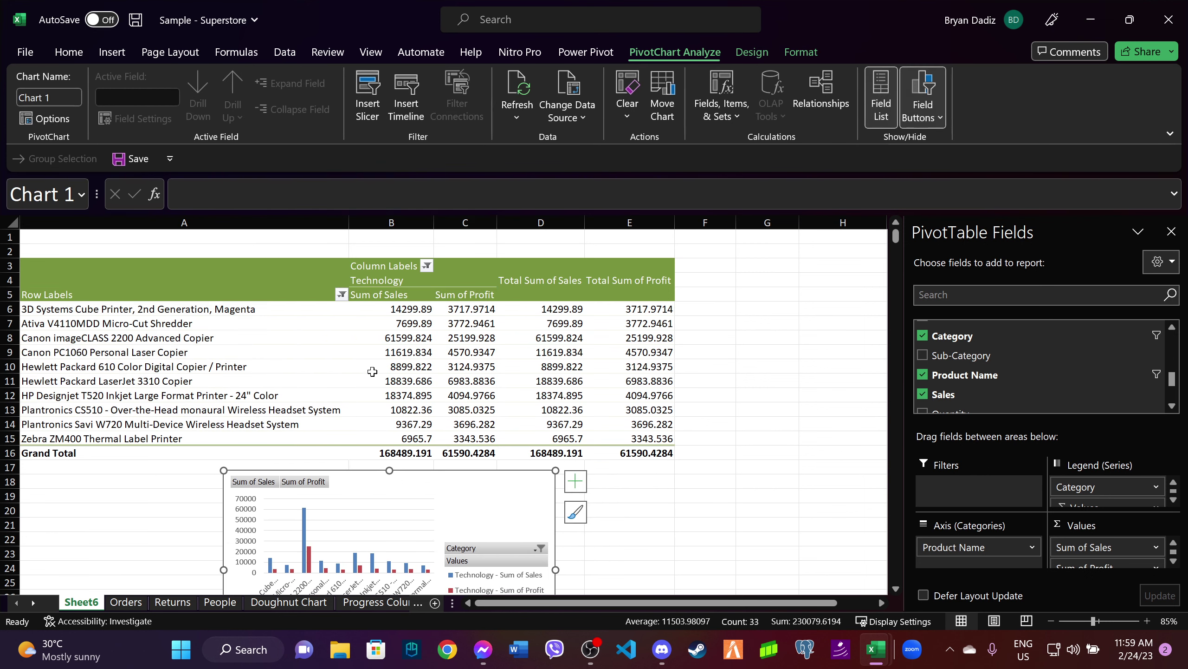
pyautogui.scroll(-3, 446, 409)
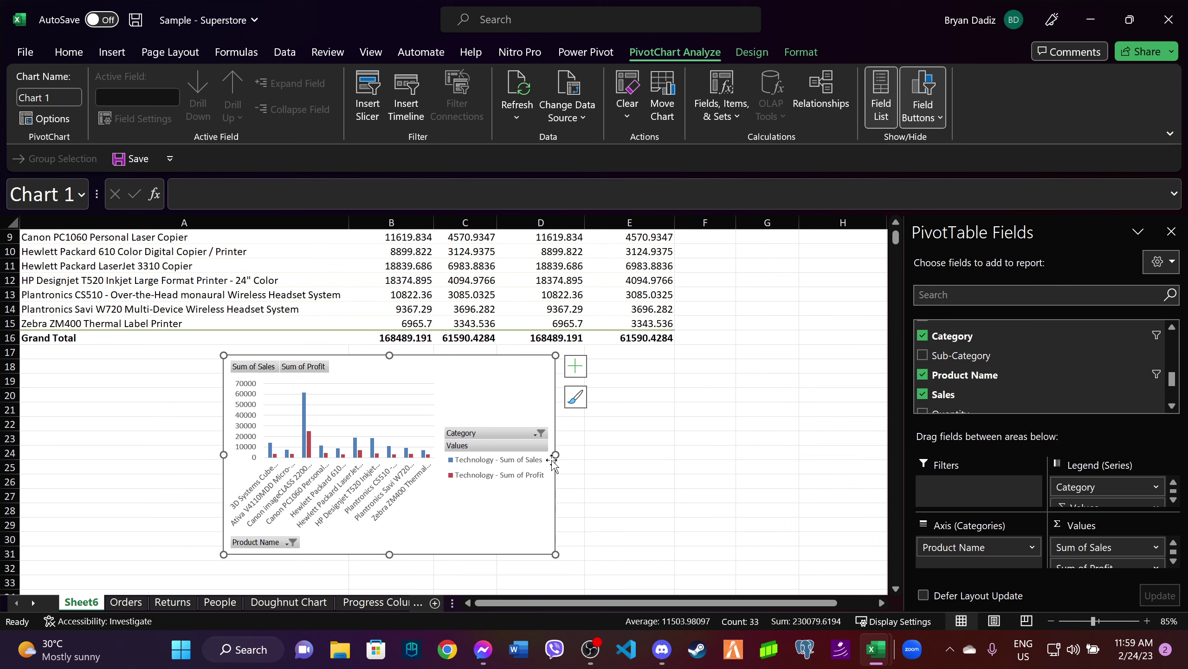
pyautogui.moveTo(552, 461); pyautogui.dragTo(814, 458)
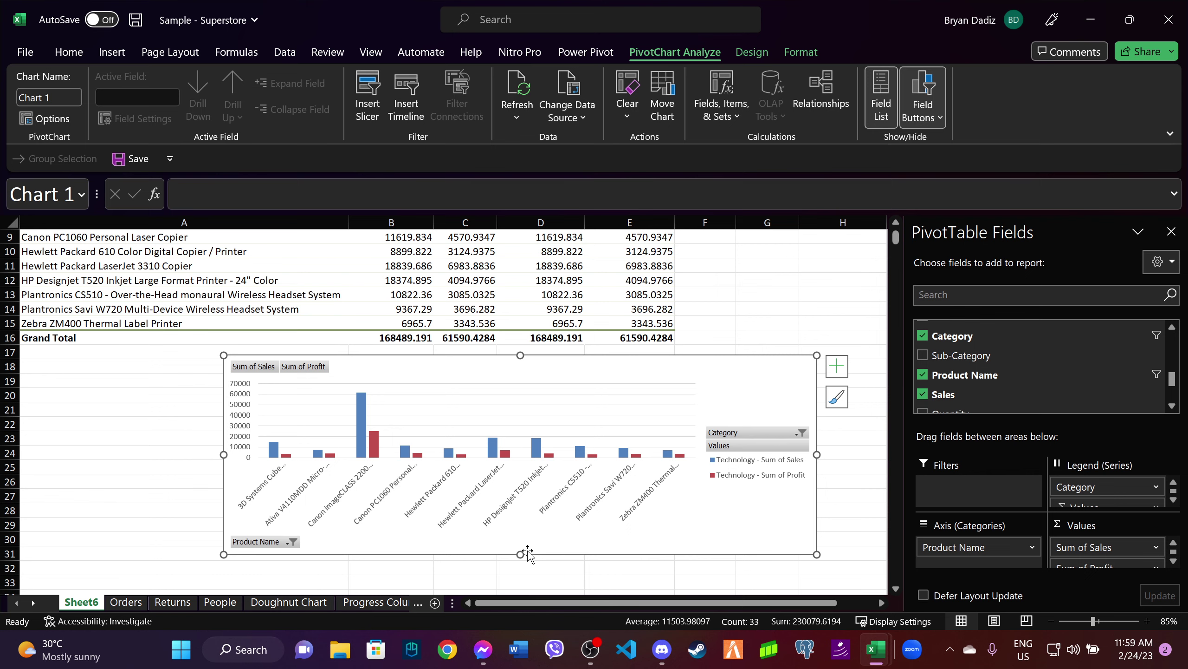
pyautogui.moveTo(525, 554)
pyautogui.mouseDown()
pyautogui.moveTo(530, 513)
pyautogui.moveTo(520, 564)
pyautogui.mouseUp()
pyautogui.scroll(4, 586, 465)
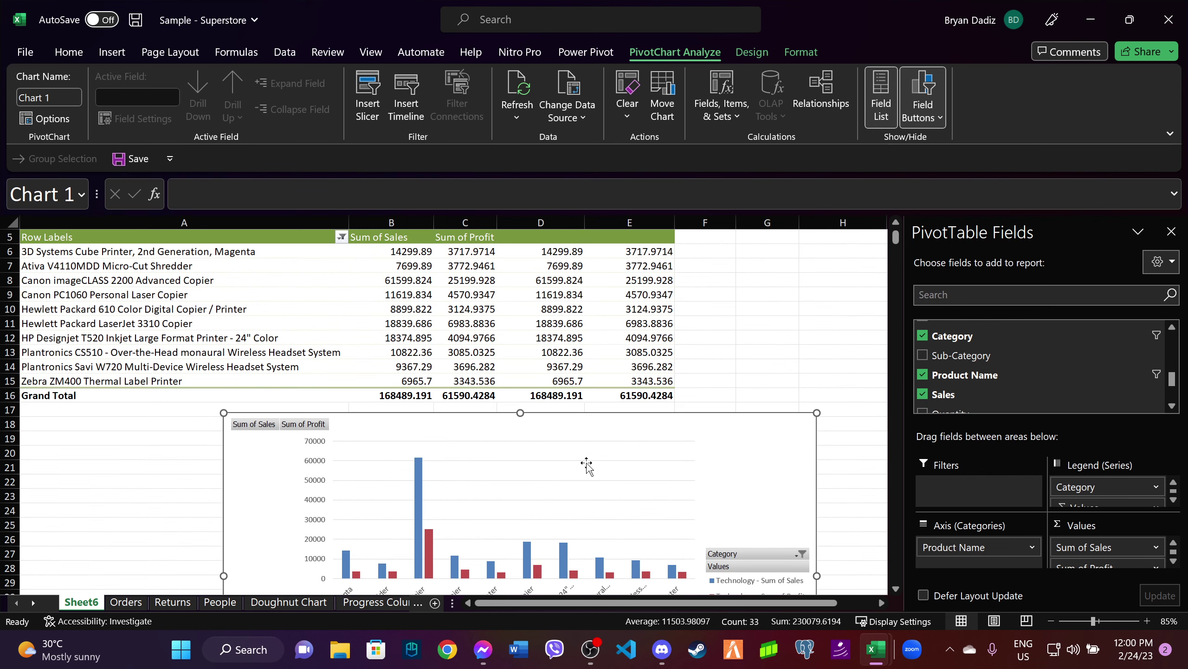
pyautogui.scroll(-3, 563, 453)
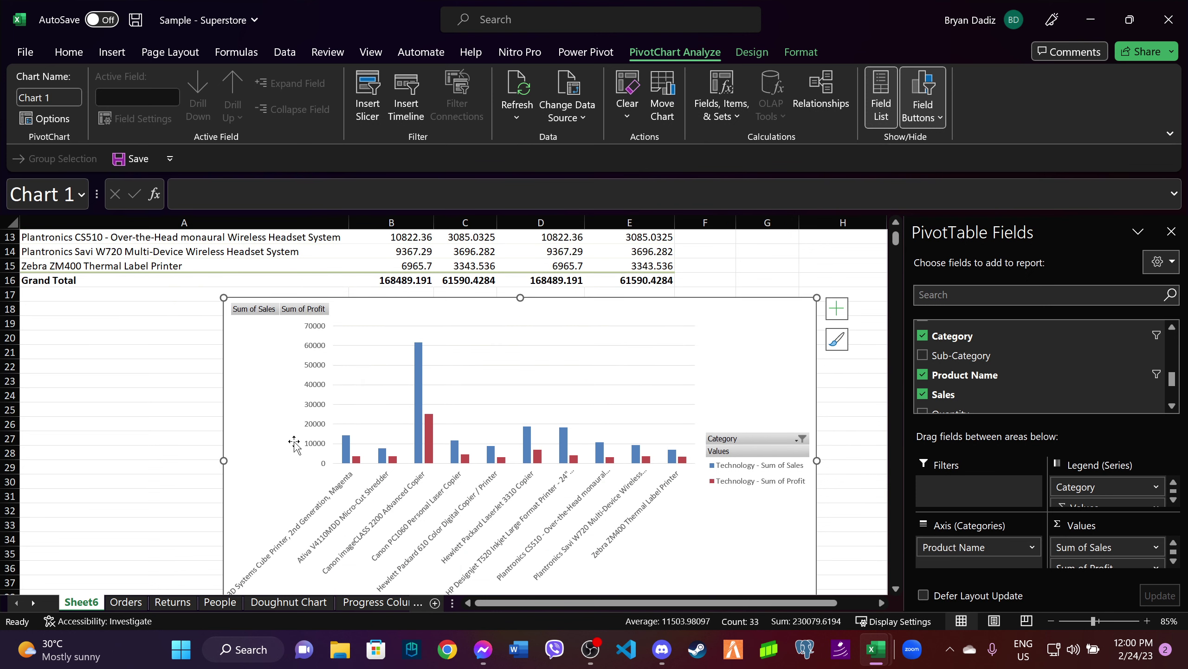
pyautogui.moveTo(453, 298); pyautogui.dragTo(268, 303)
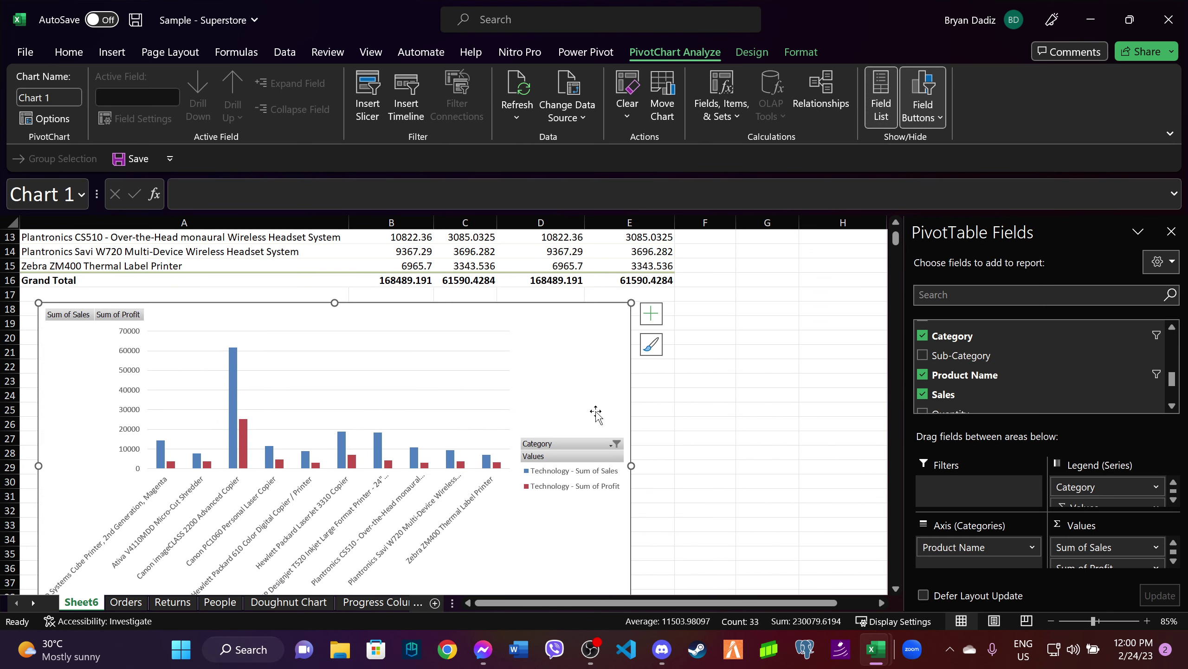
pyautogui.scroll(-2, 658, 454)
pyautogui.moveTo(631, 407); pyautogui.dragTo(836, 407)
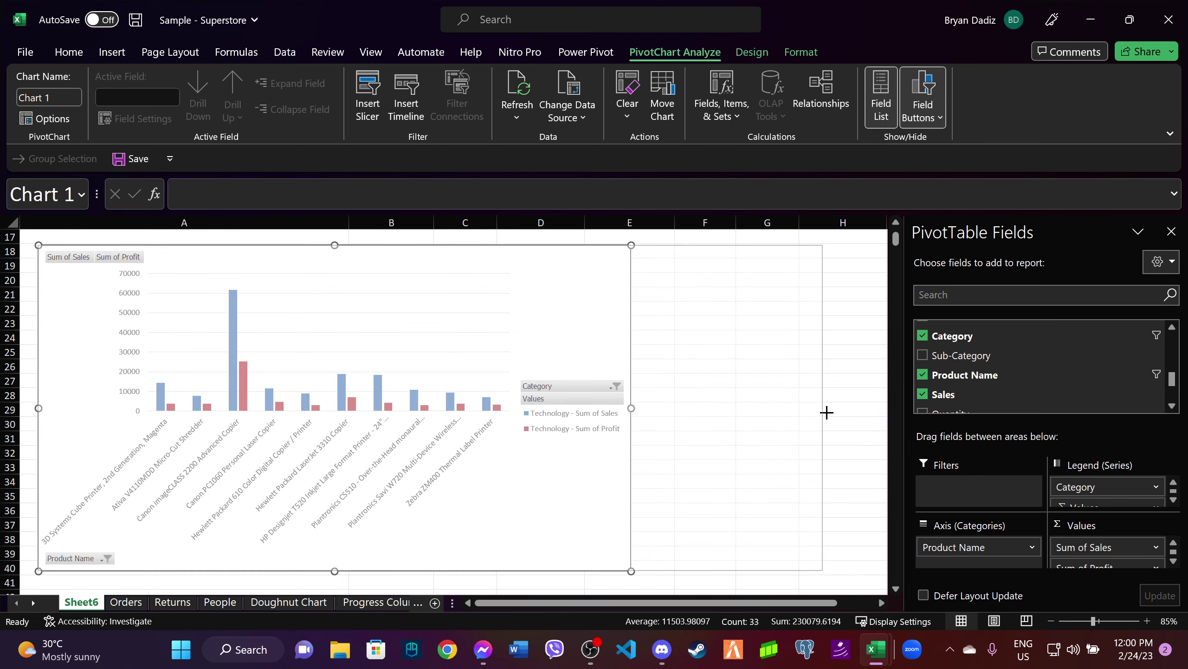
pyautogui.scroll(1, 510, 407)
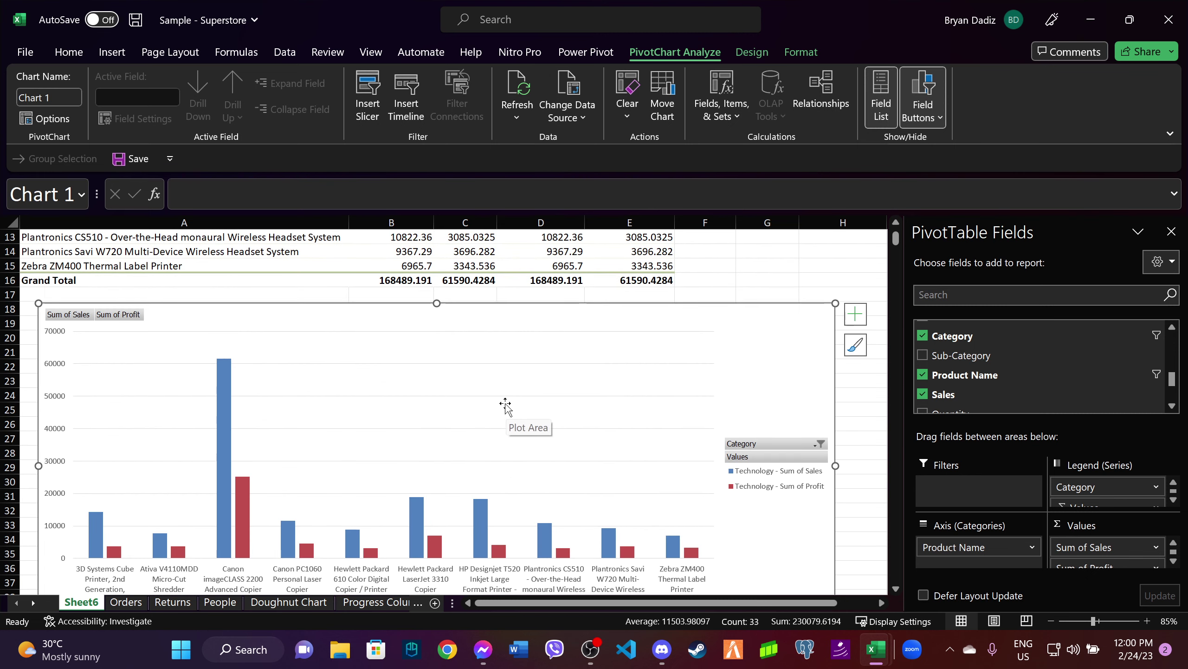
pyautogui.scroll(4, 505, 403)
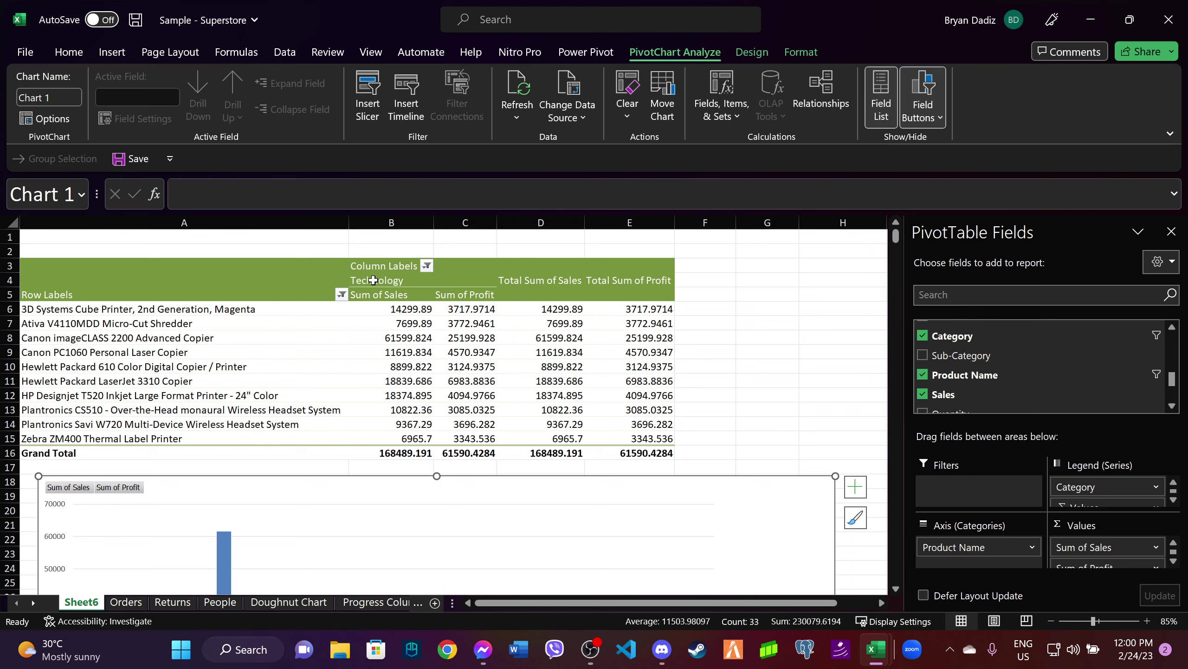
# Reapply the top 10 by Sum of Profit filter to the product rows.
pyautogui.click(342, 294)
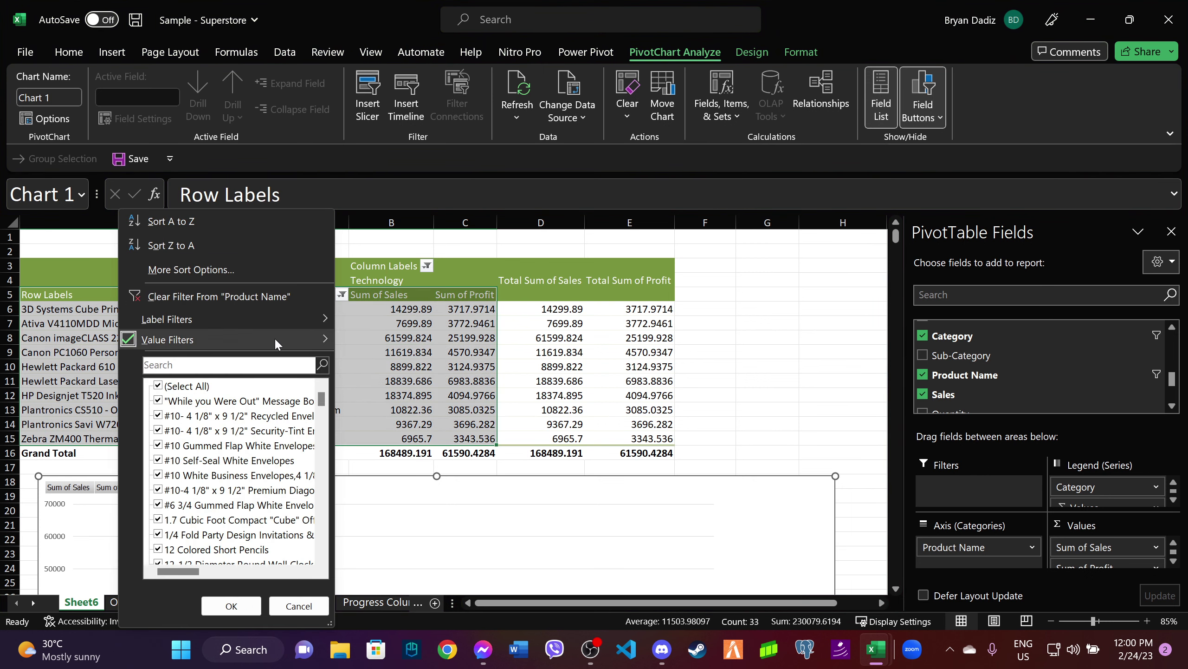
pyautogui.moveTo(167, 338)
pyautogui.click(367, 566)
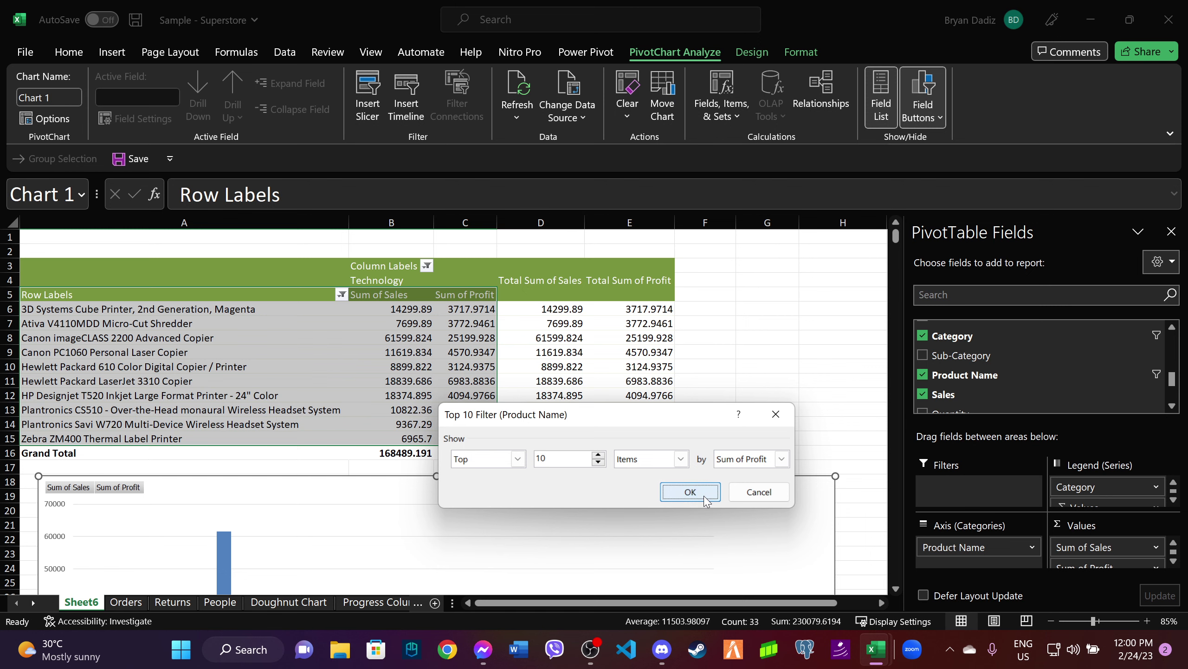
pyautogui.click(690, 491)
pyautogui.scroll(-4, 591, 464)
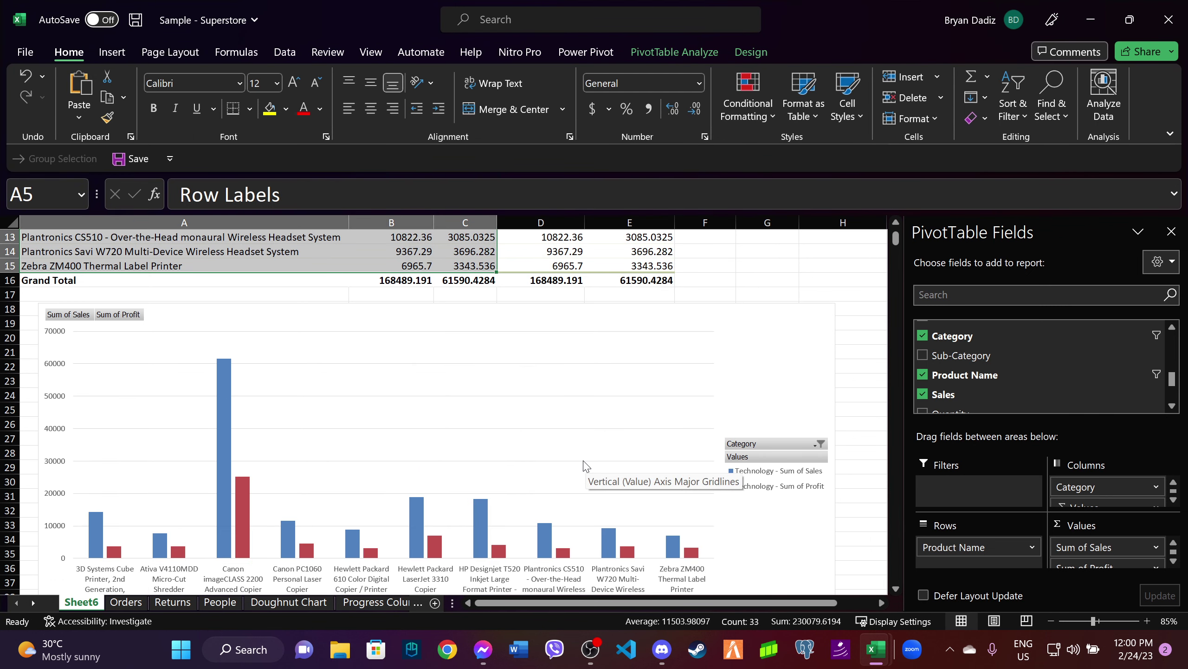
pyautogui.scroll(-1, 585, 465)
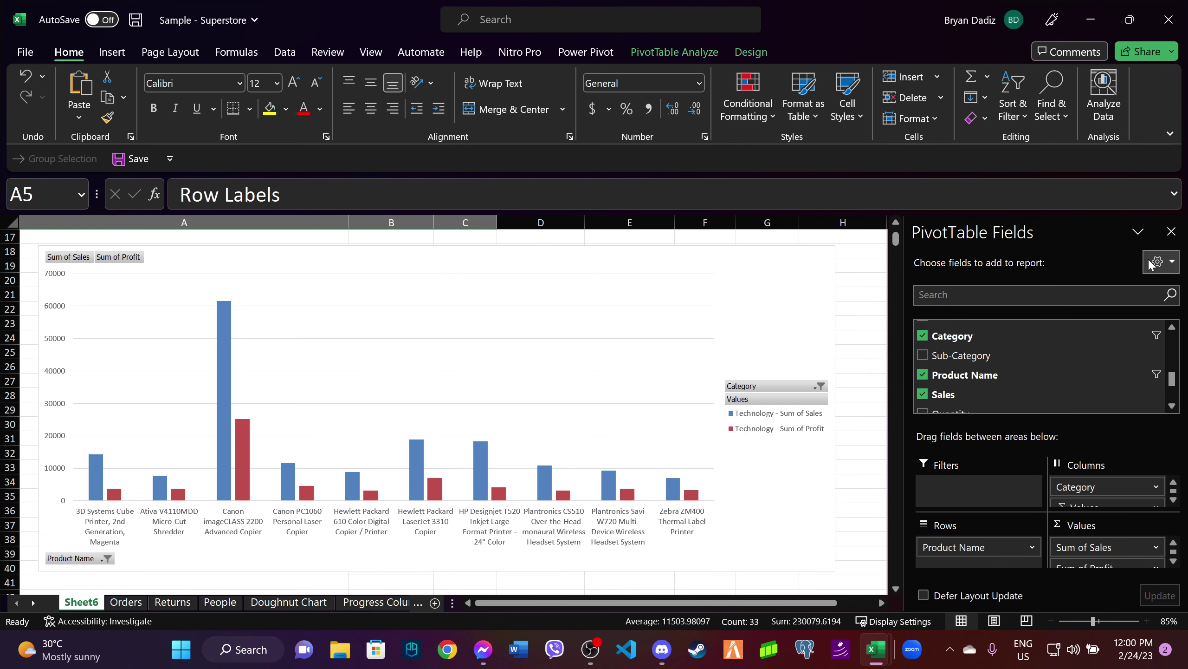
# Close the PivotTable Fields pane and open Format Chart Area for the pivot chart.
pyautogui.click(1172, 232)
pyautogui.click(766, 275)
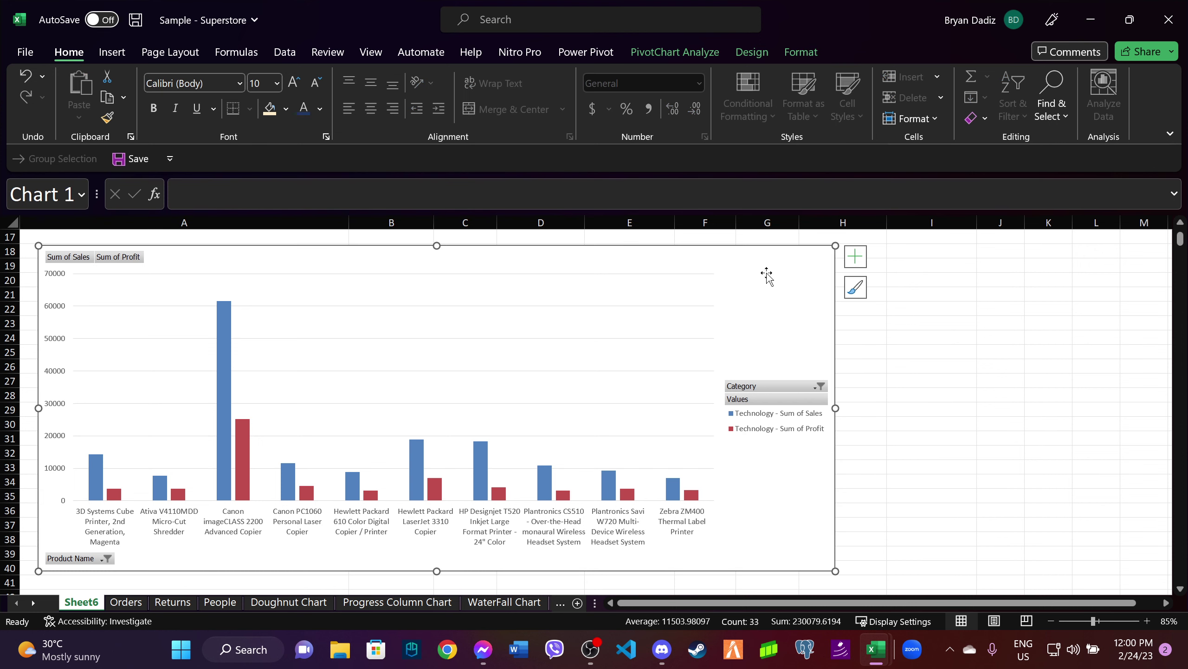
pyautogui.doubleClick(766, 275)
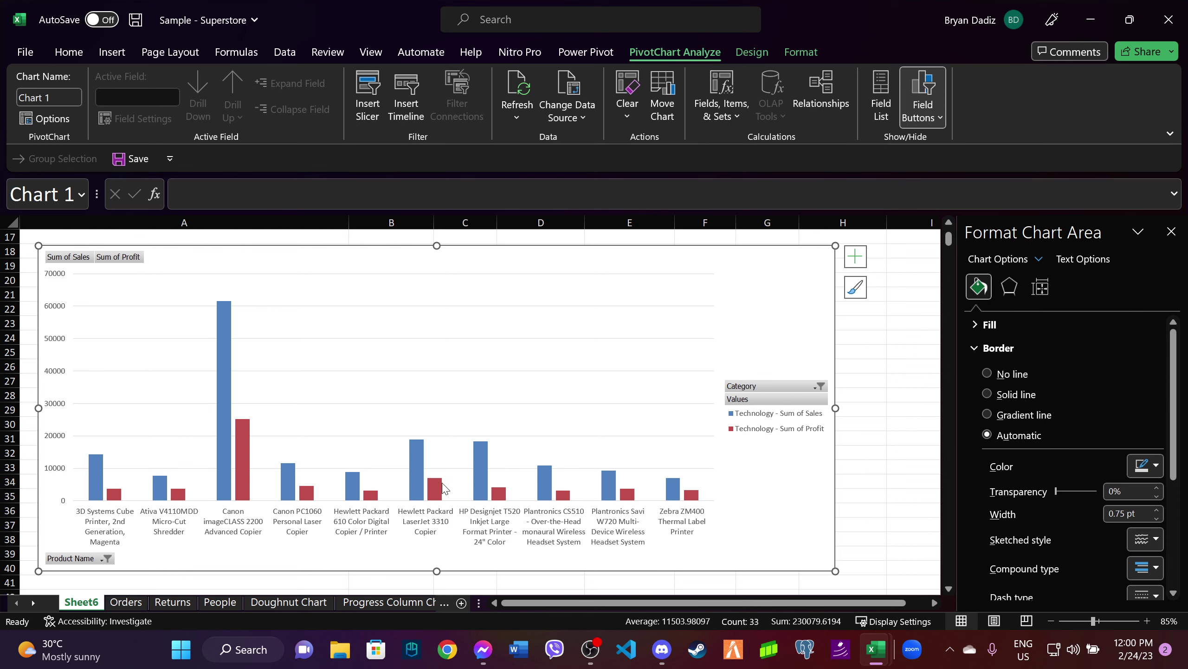
pyautogui.moveTo(434, 488)
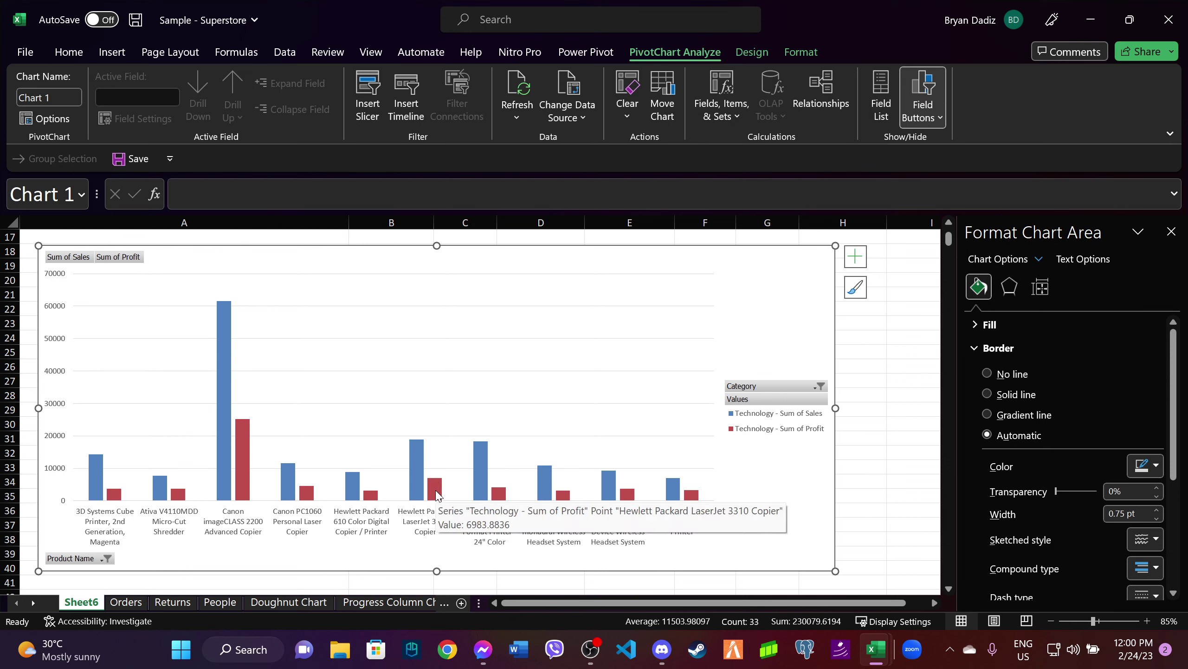
# Plot Sum of Profit on a secondary axis with a 201% gap width.
pyautogui.click(437, 494)
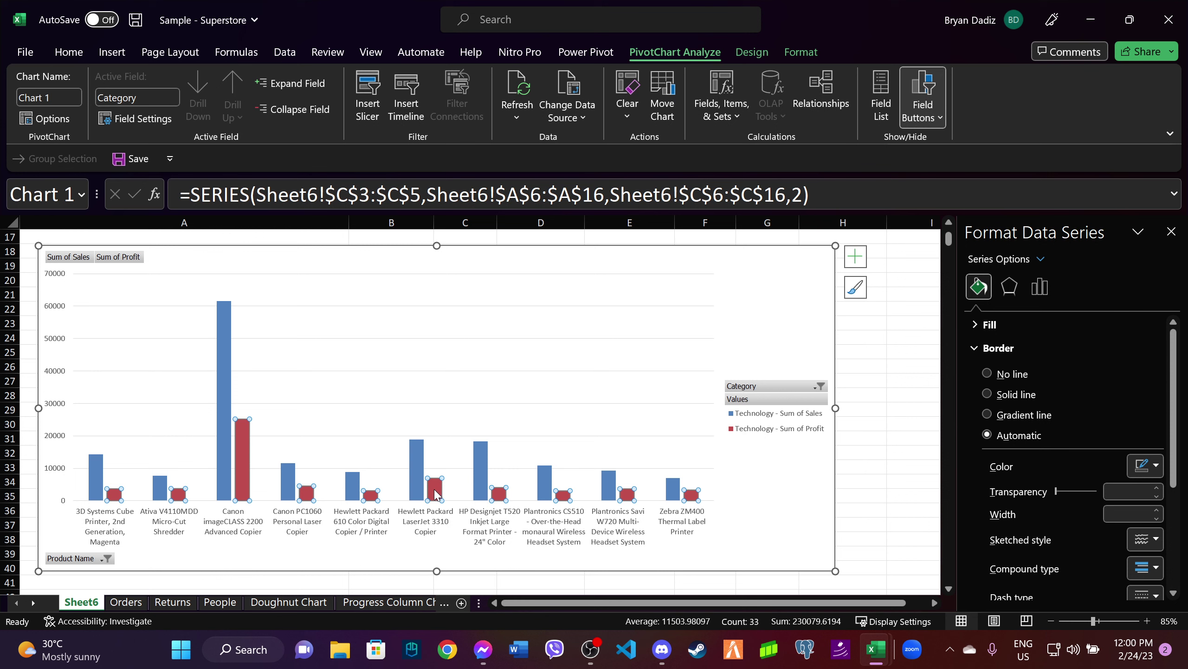
pyautogui.click(1040, 286)
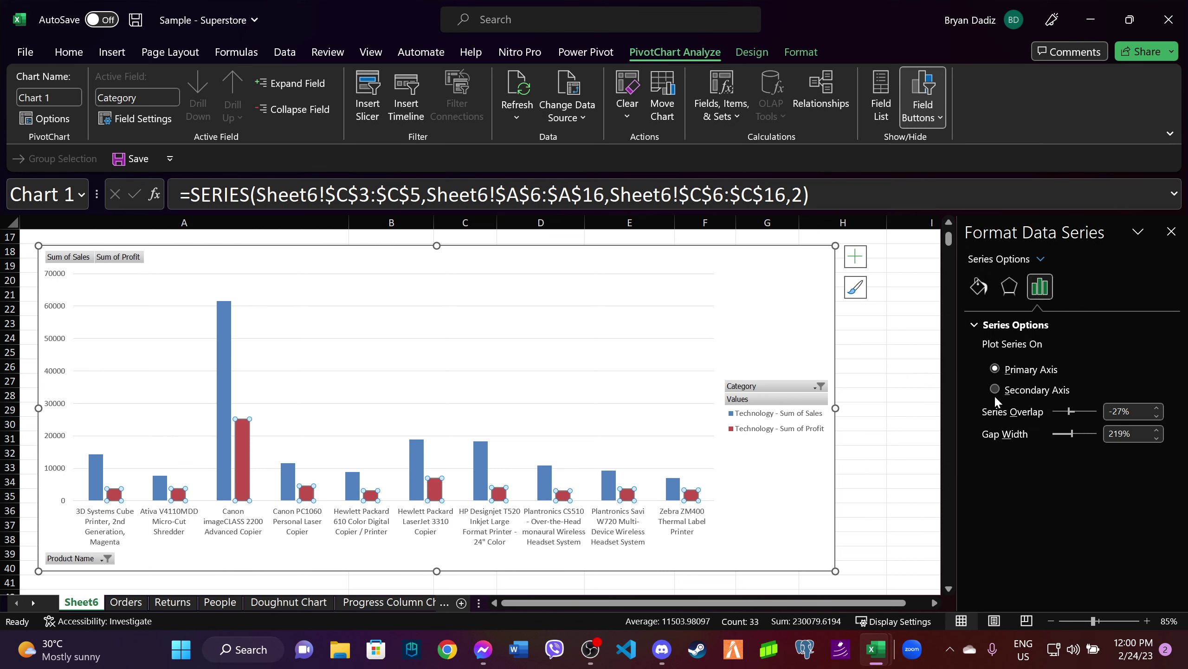
pyautogui.moveTo(1072, 434); pyautogui.dragTo(1059, 435)
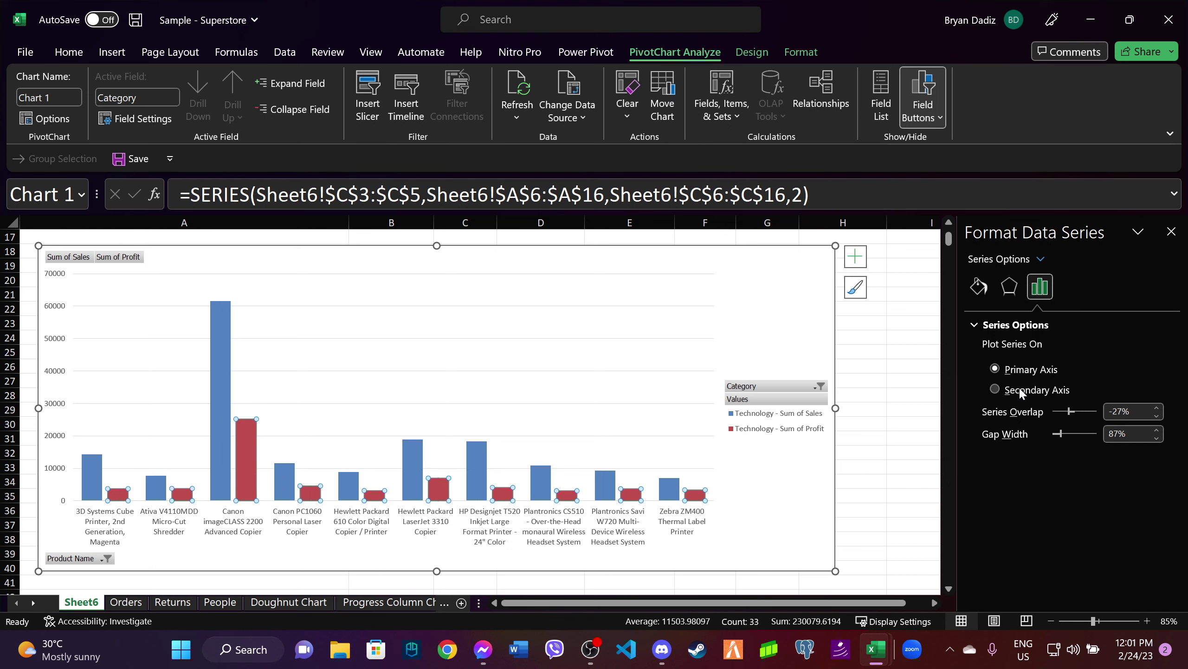
pyautogui.click(996, 389)
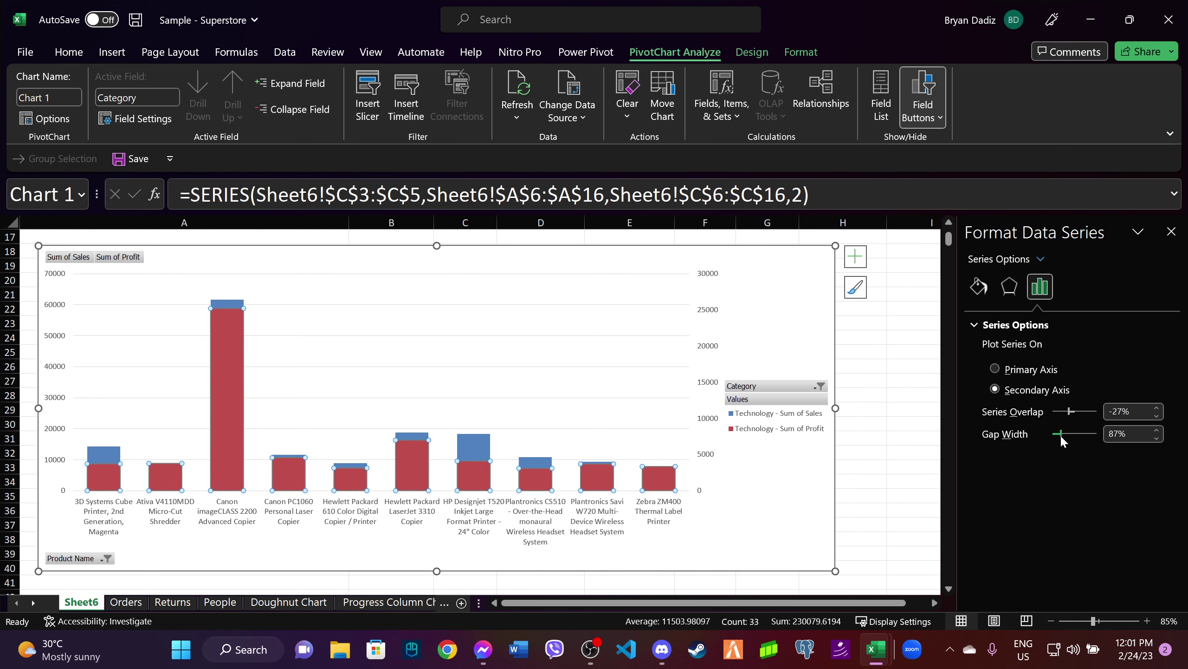
pyautogui.moveTo(1061, 436); pyautogui.dragTo(1071, 436)
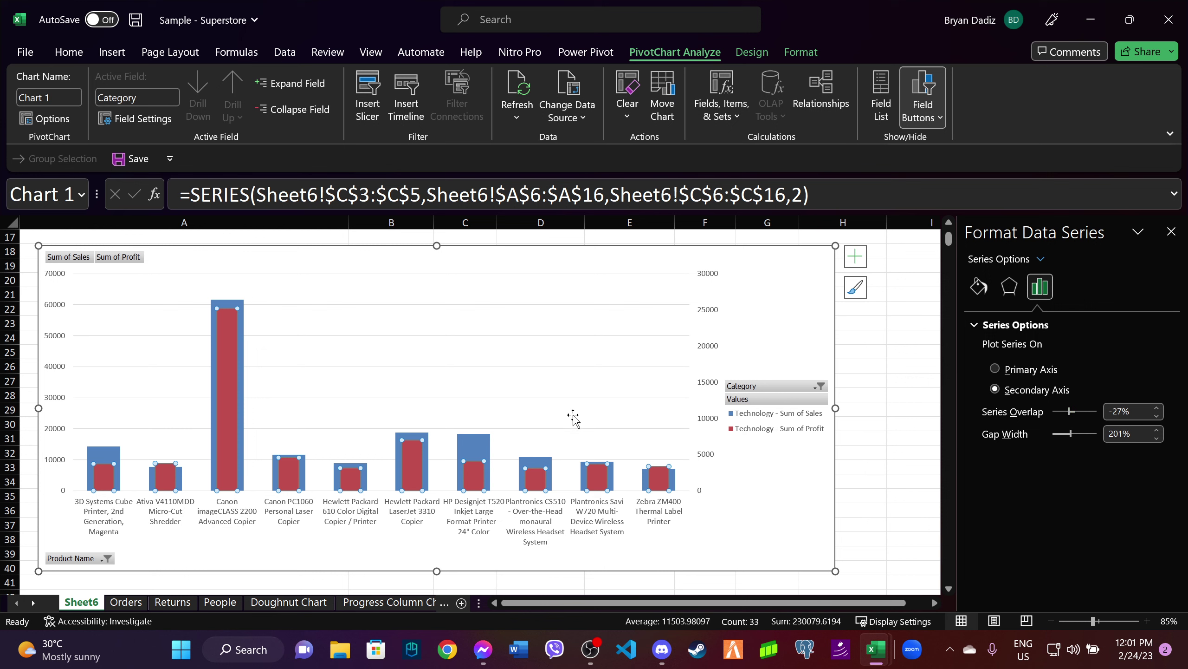
# Fill the Sum of Sales bars pale cream.
pyautogui.click(243, 324)
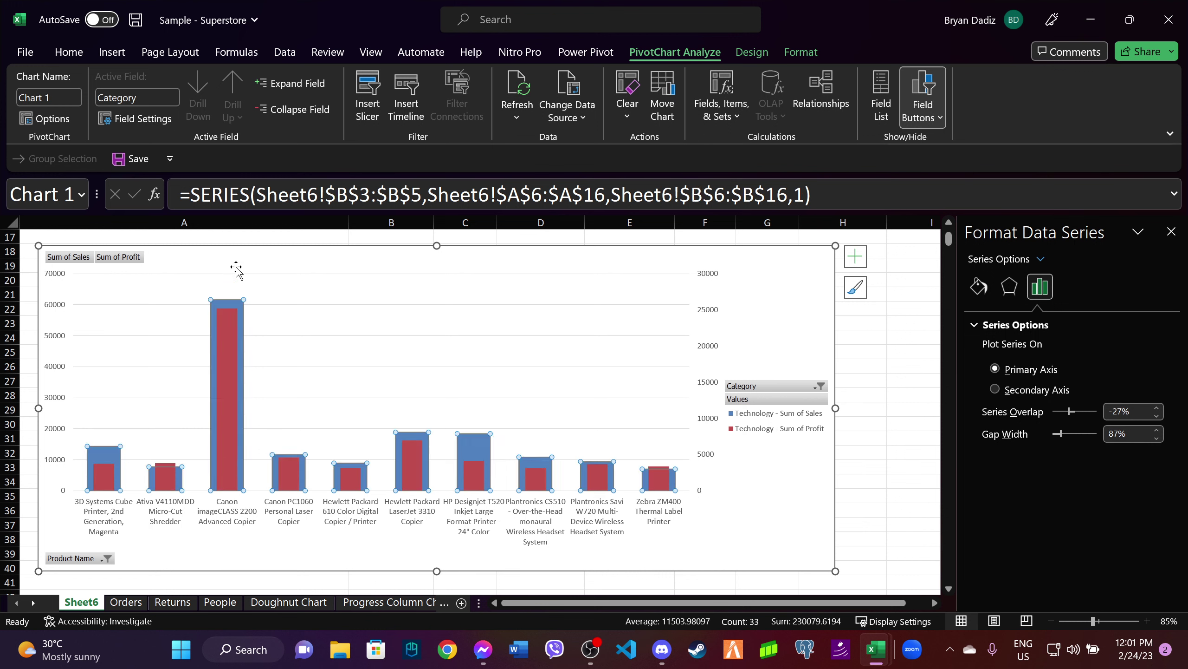
pyautogui.click(75, 50)
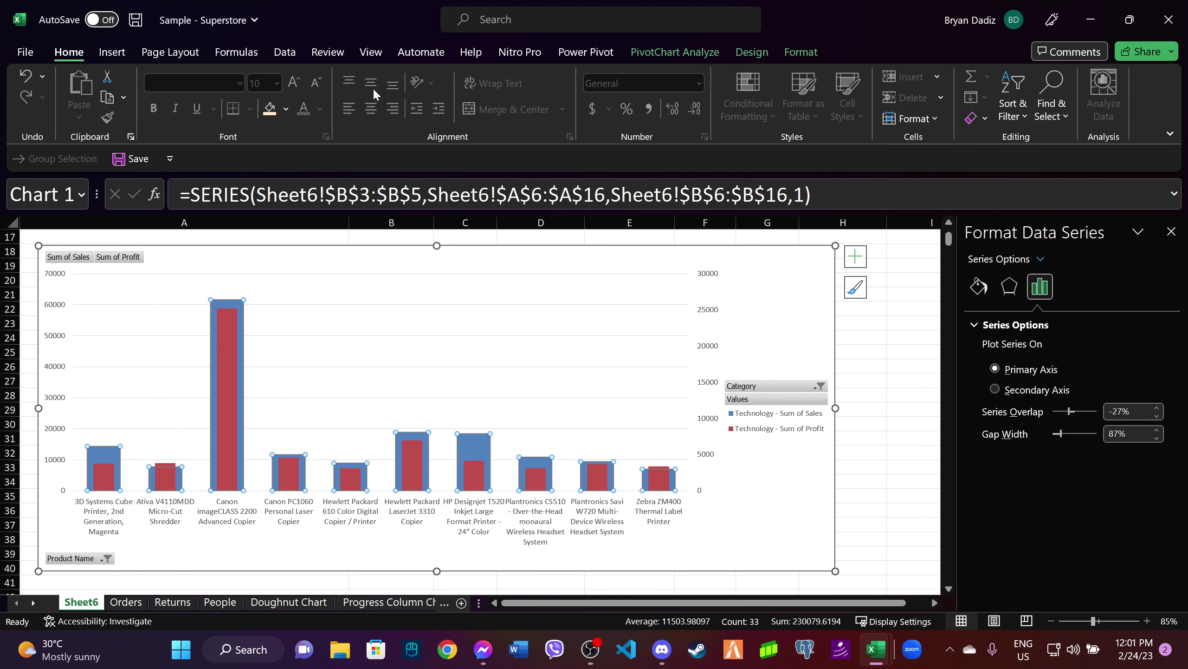
pyautogui.click(285, 109)
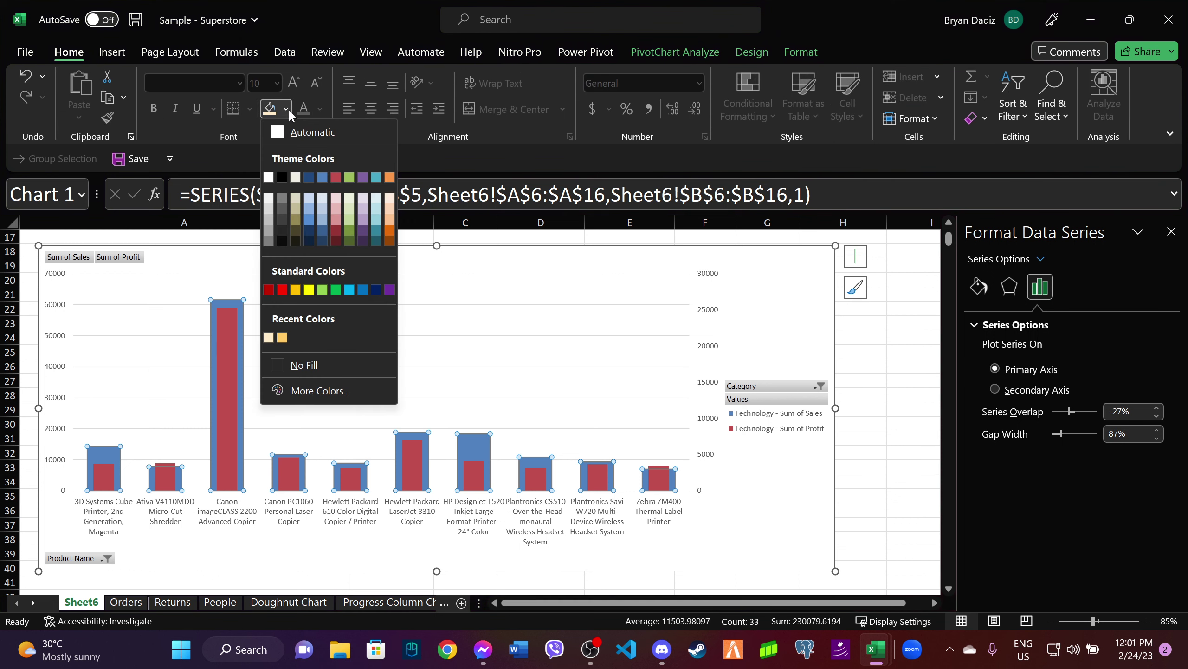
pyautogui.click(270, 338)
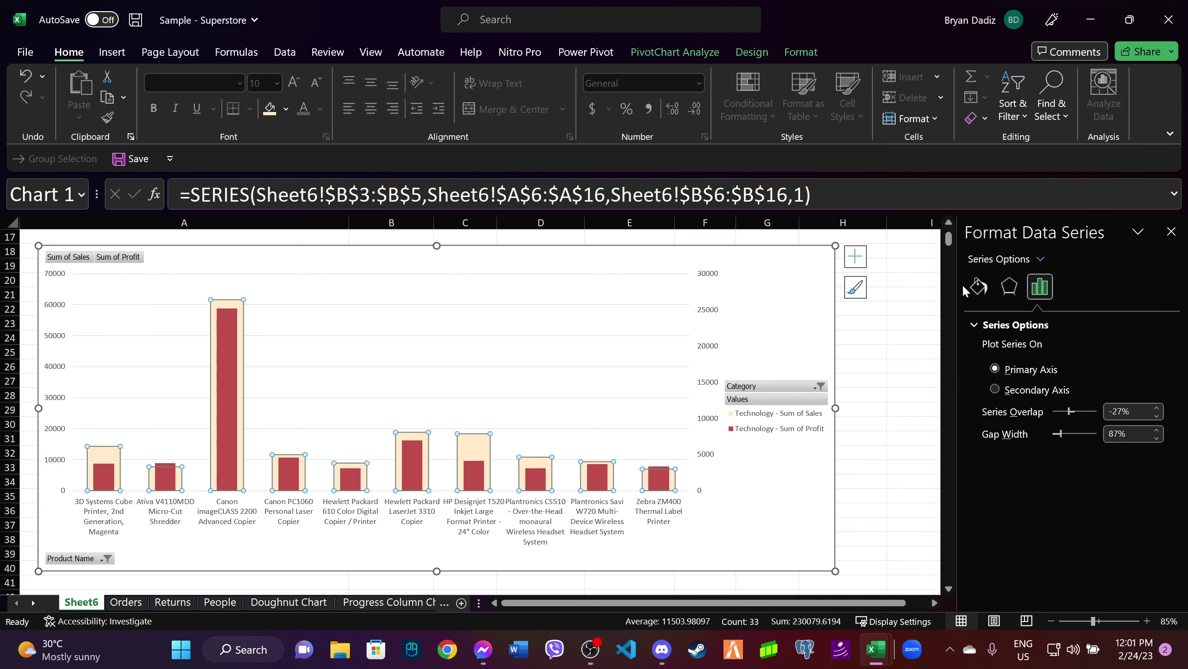
# Give the Sum of Sales bars a solid black outline.
pyautogui.click(978, 286)
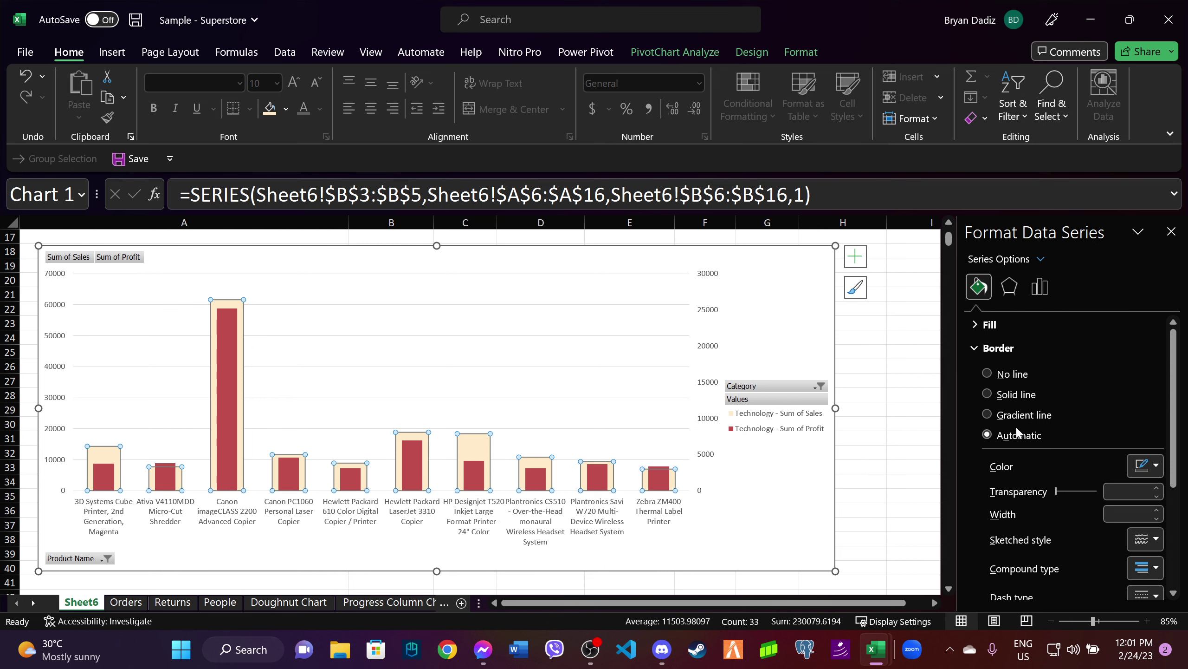
pyautogui.click(1012, 393)
pyautogui.click(1158, 468)
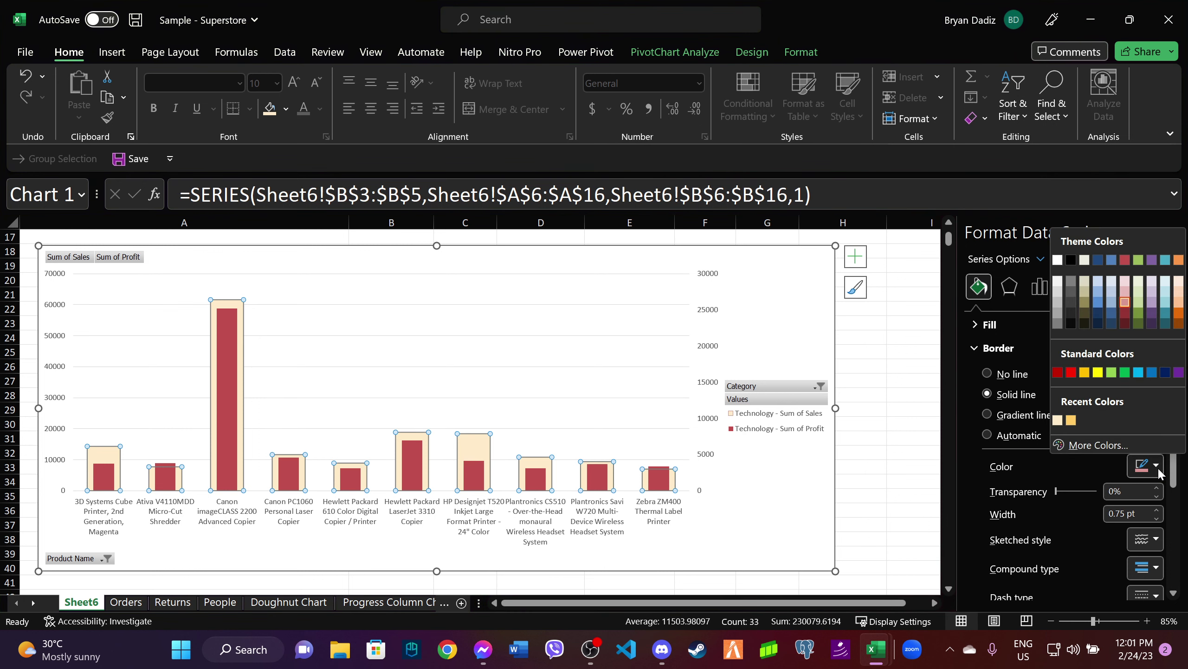
pyautogui.click(1071, 261)
pyautogui.click(765, 510)
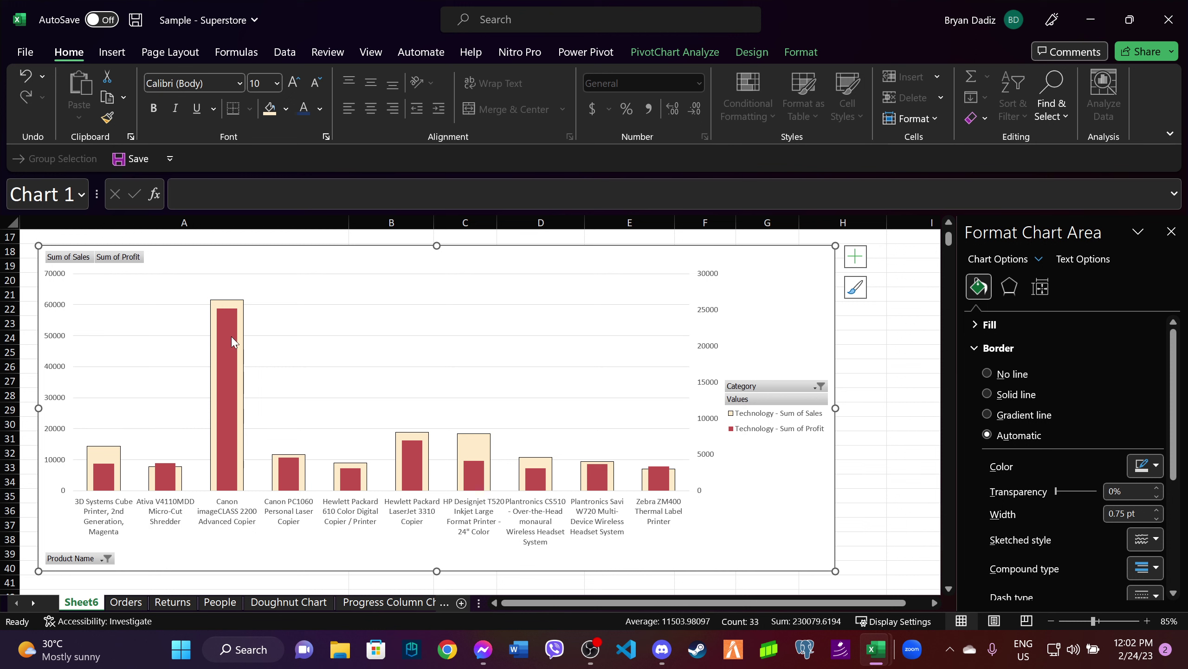
pyautogui.moveTo(227, 390)
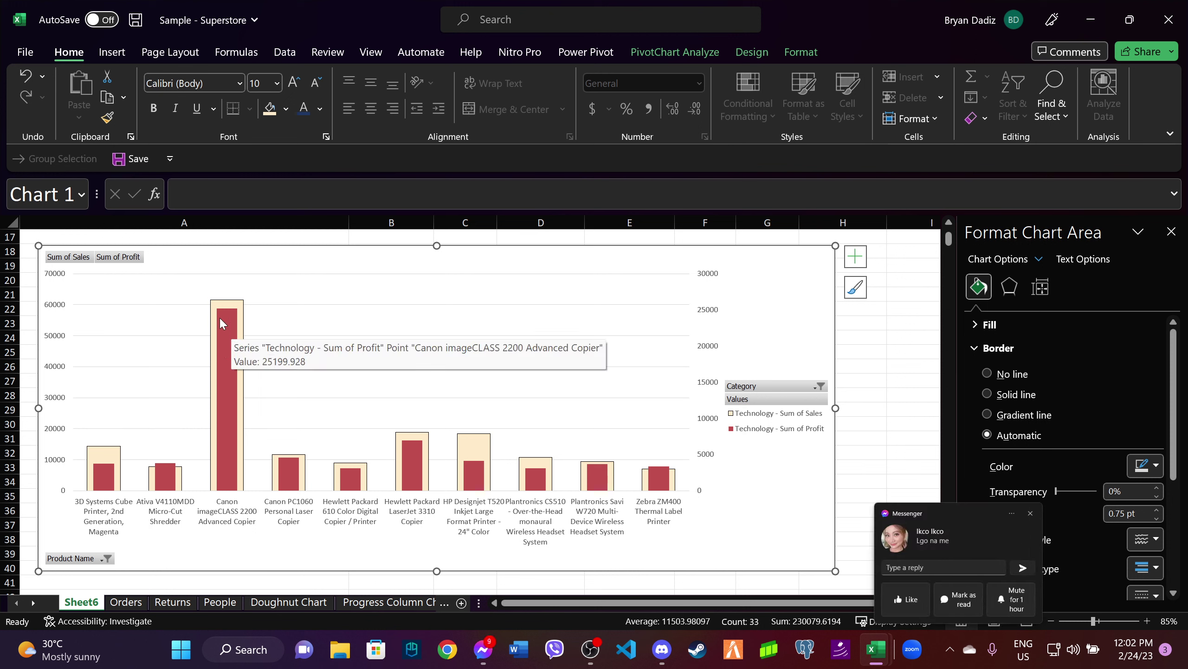
pyautogui.click(1031, 511)
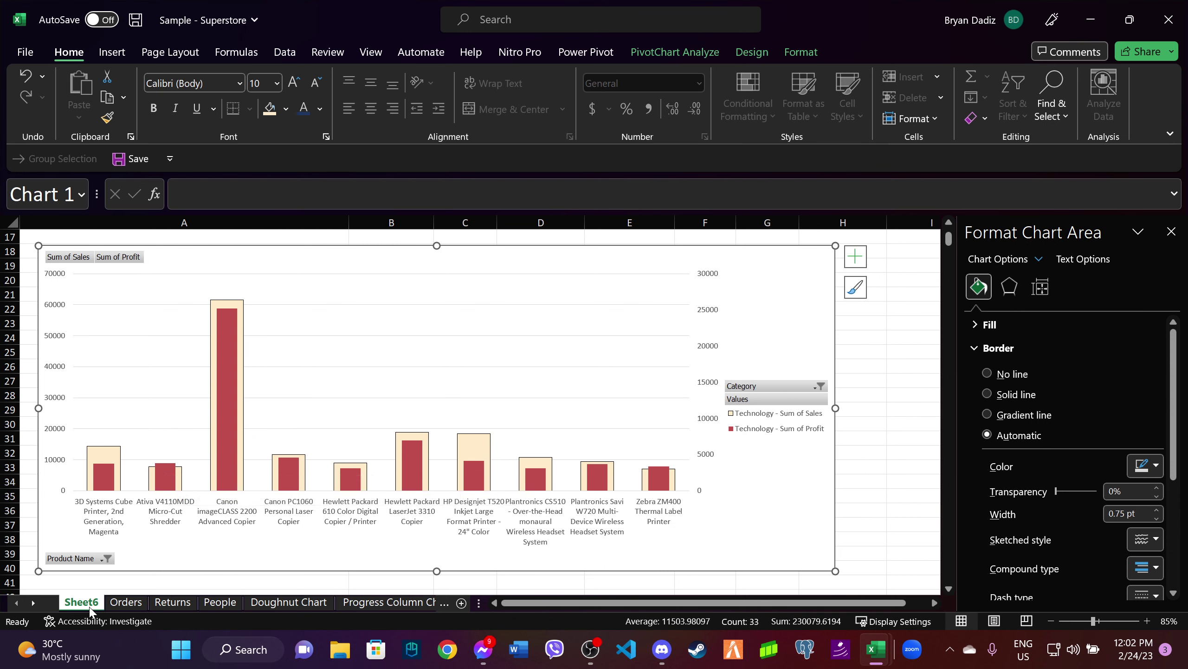
# Scroll through the sheet tabs and switch to the WaterFall Chart sheet.
pyautogui.click(442, 602)
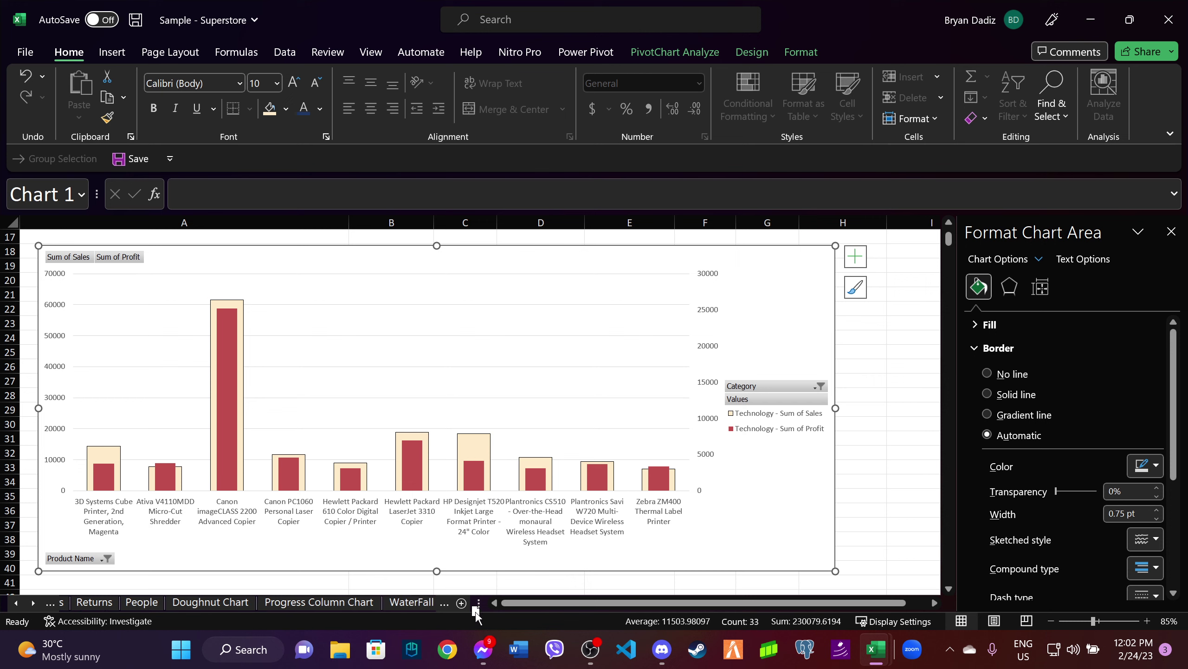
pyautogui.click(444, 604)
pyautogui.click(416, 604)
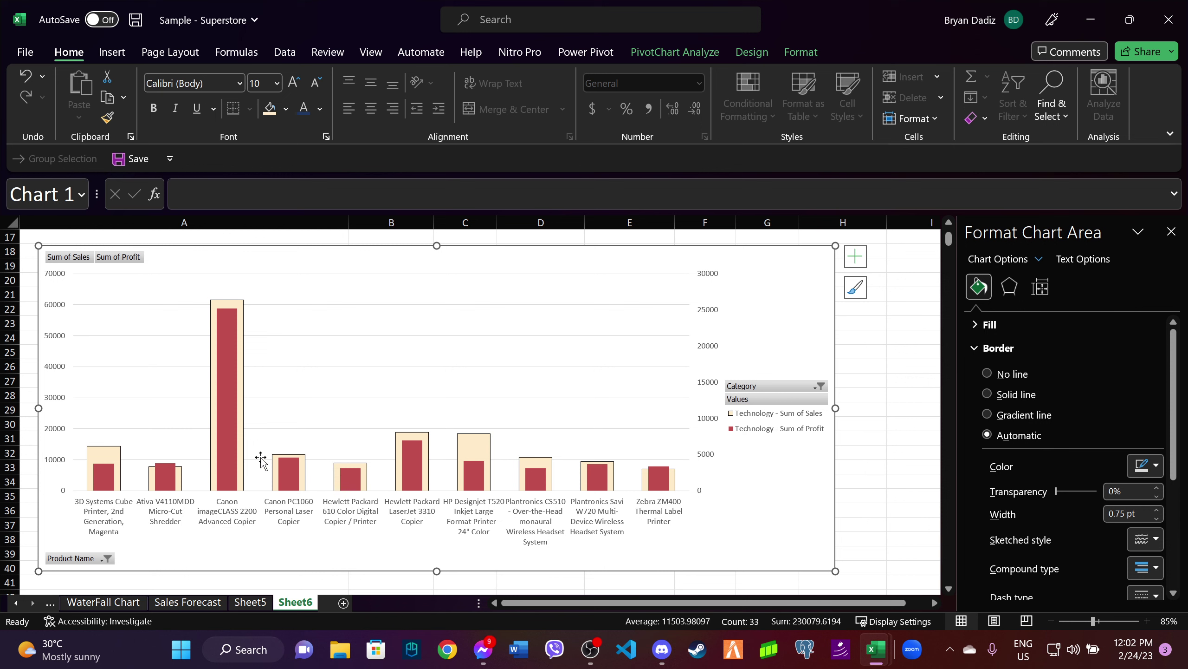
pyautogui.click(15, 604)
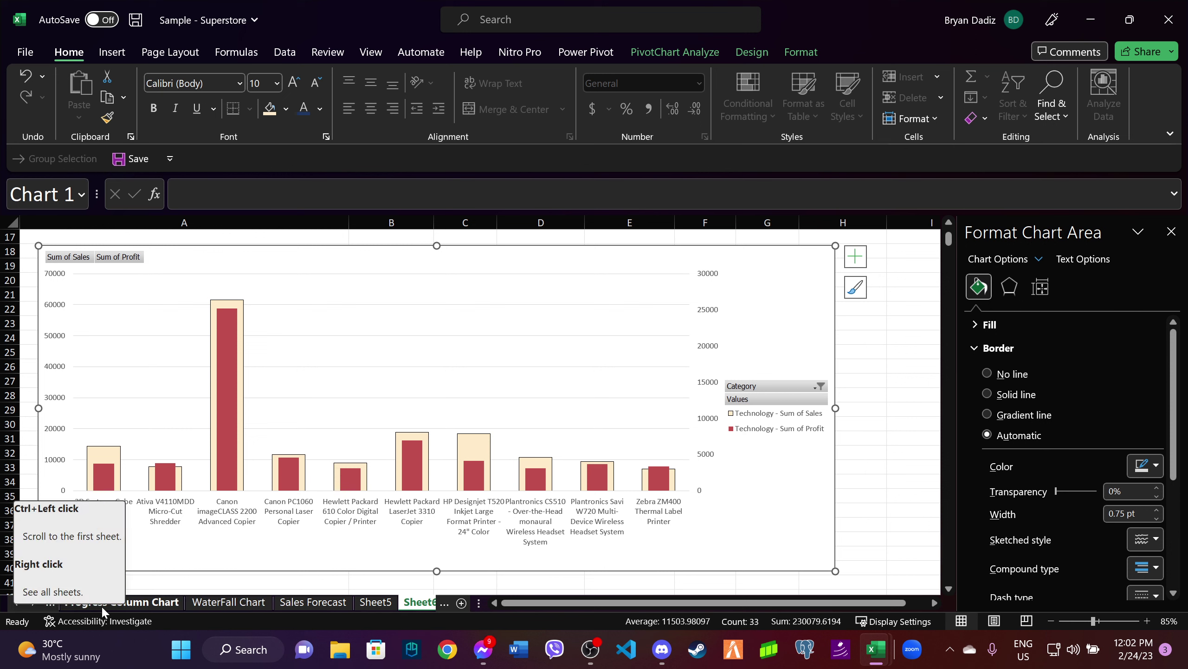
pyautogui.click(217, 604)
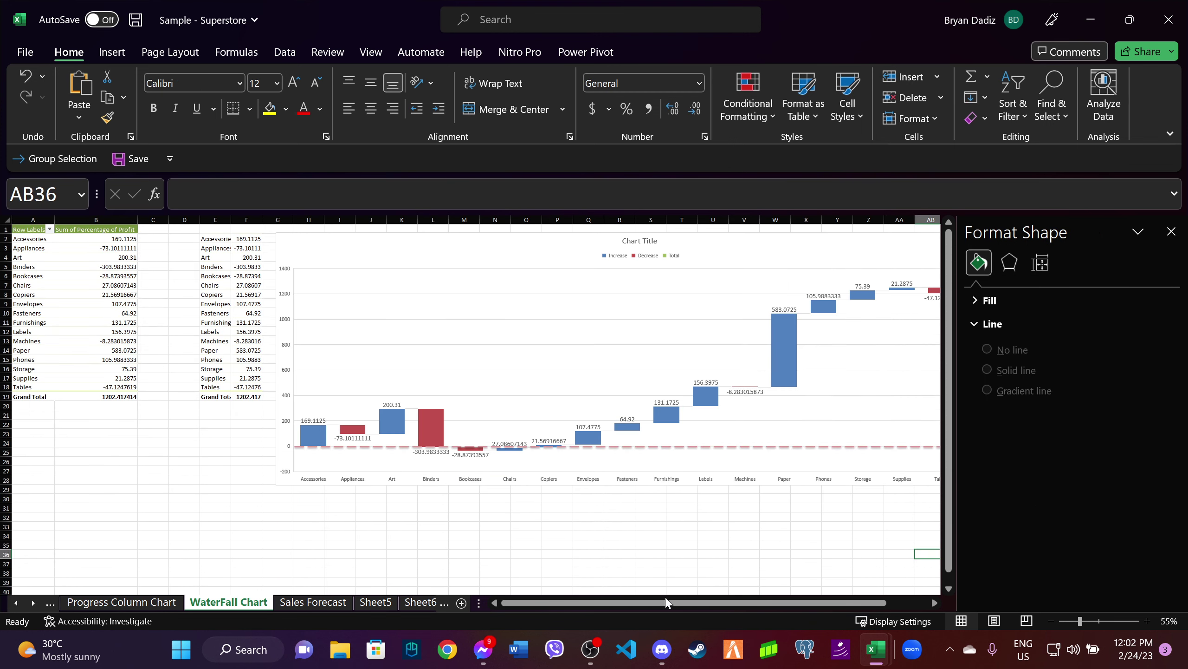
pyautogui.moveTo(702, 603); pyautogui.dragTo(653, 616)
# Drill into a pivot value, which creates Sheet7, then delete Sheet7 permanently.
pyautogui.click(29, 240)
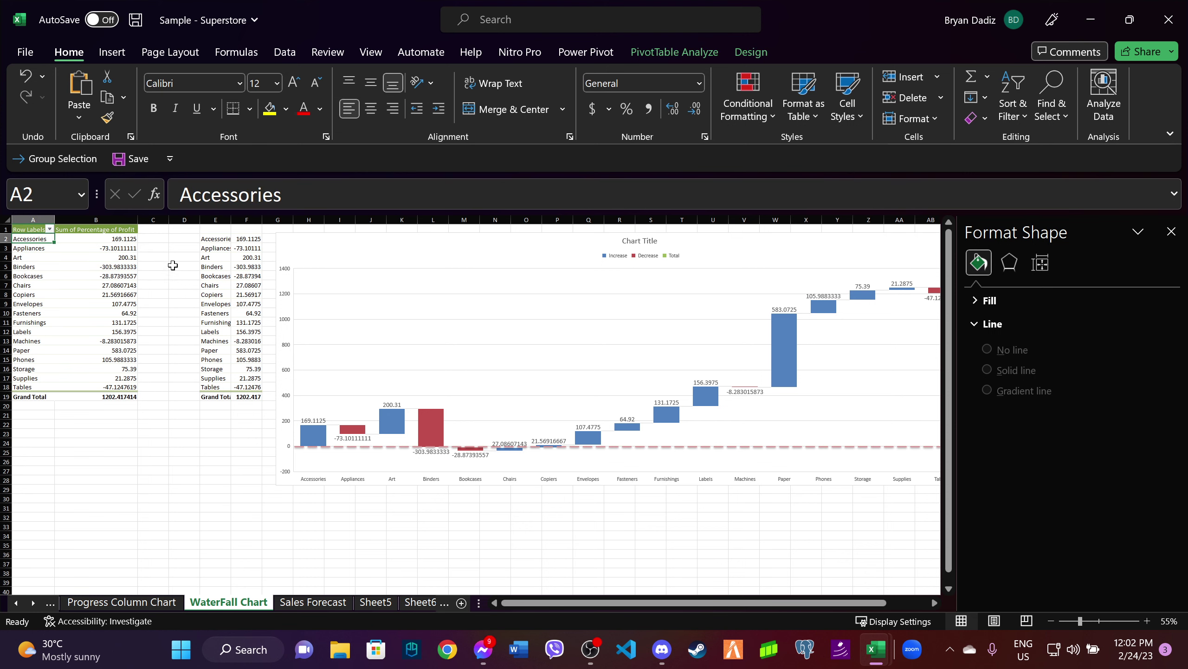
pyautogui.doubleClick(119, 248)
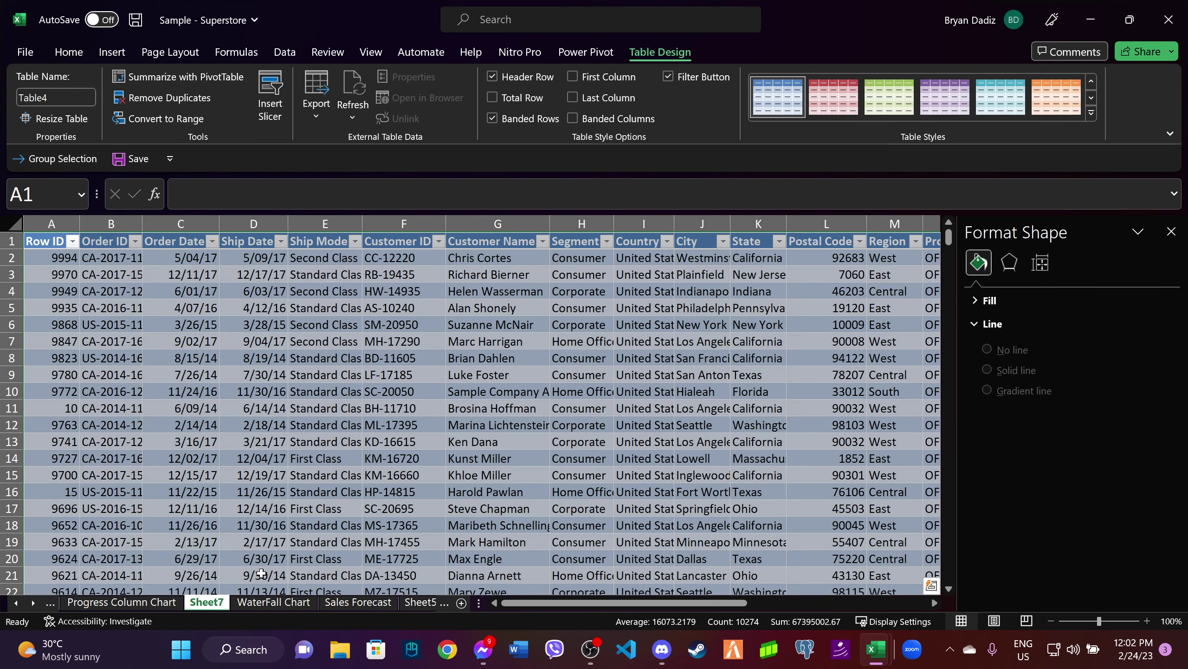
pyautogui.rightClick(205, 607)
pyautogui.click(267, 402)
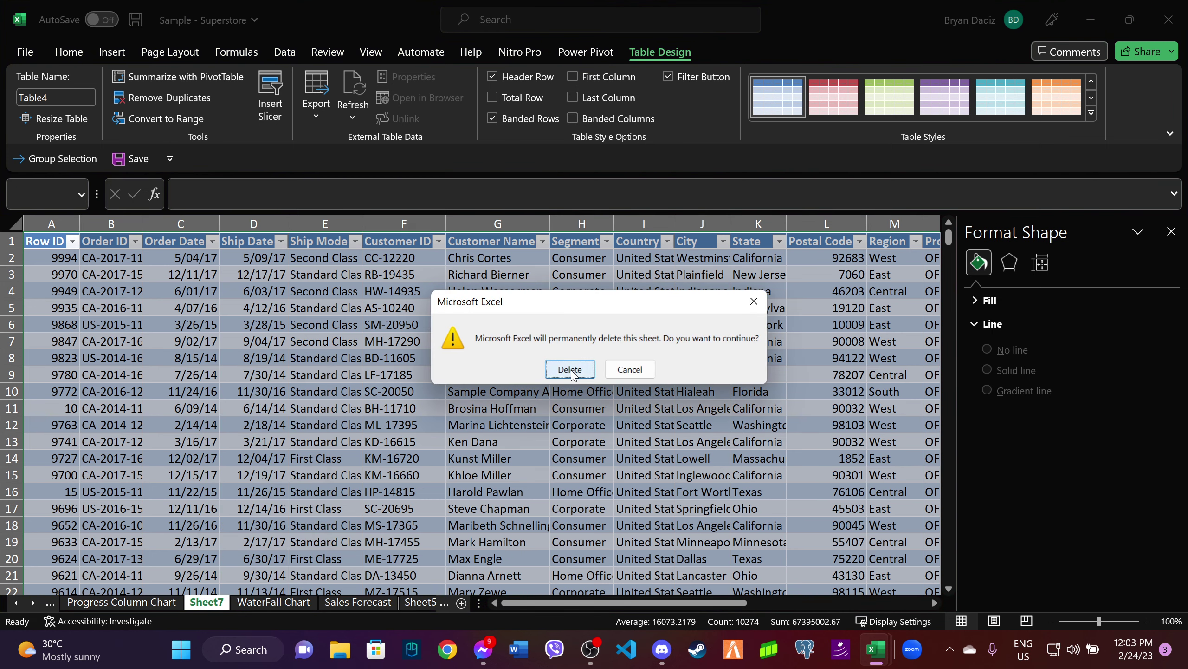
pyautogui.click(570, 370)
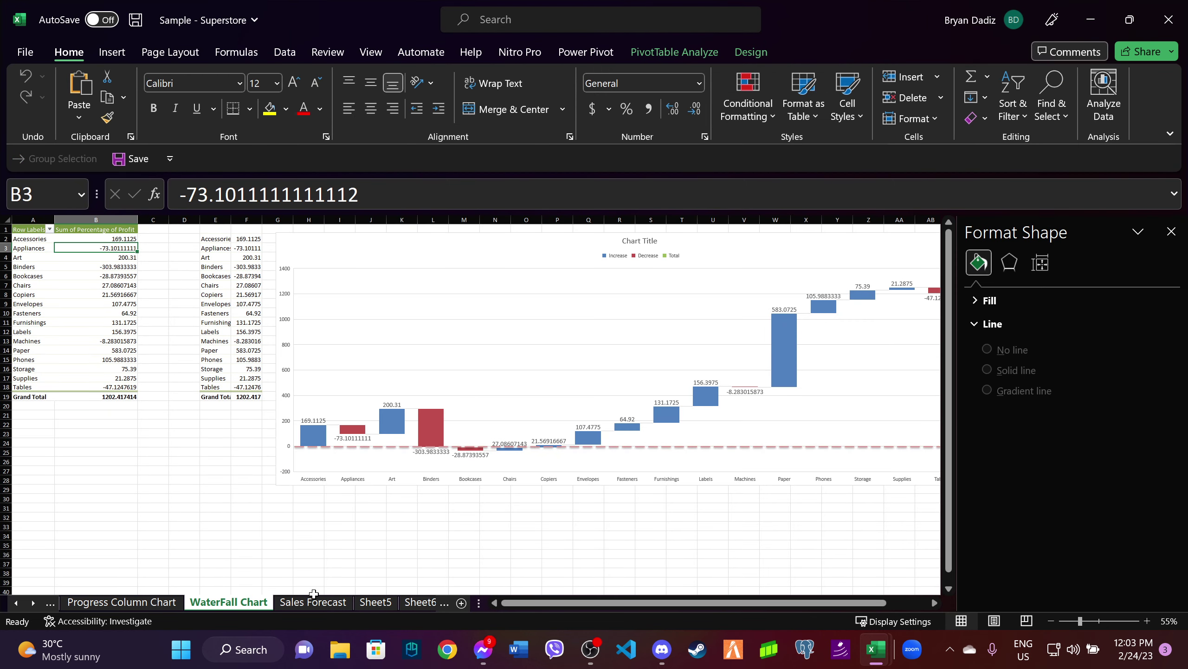
# Show the PivotTable field list for the Sub-Category profit-percentage pivot on WaterFall Chart.
pyautogui.click(120, 268)
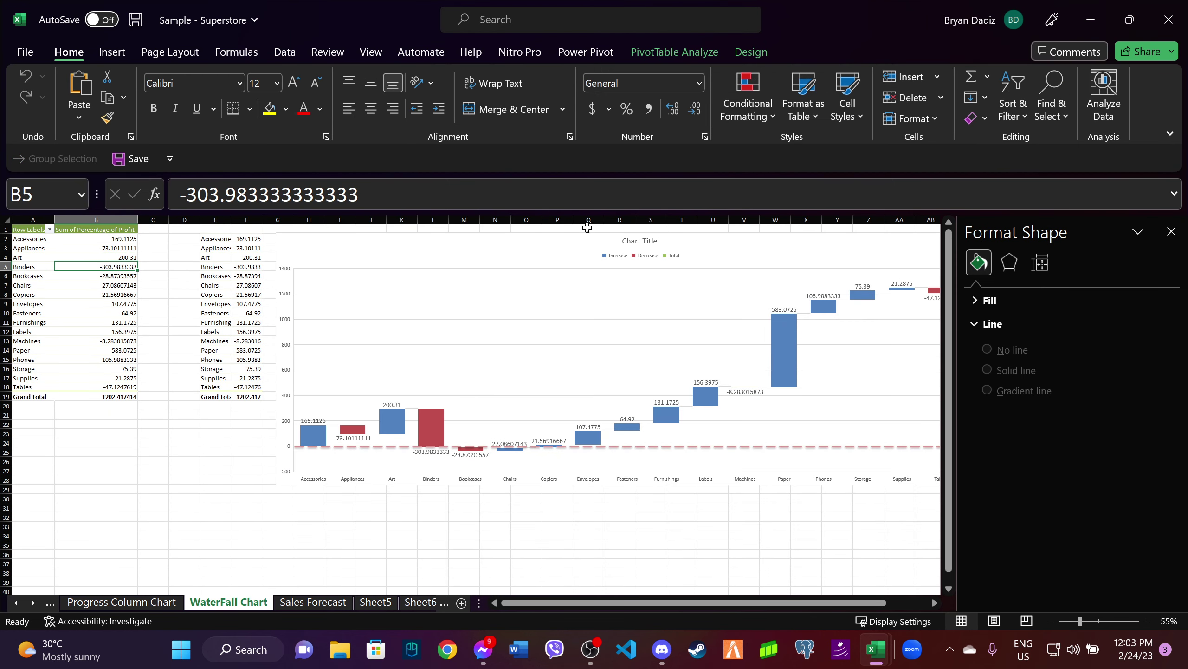
pyautogui.rightClick(32, 303)
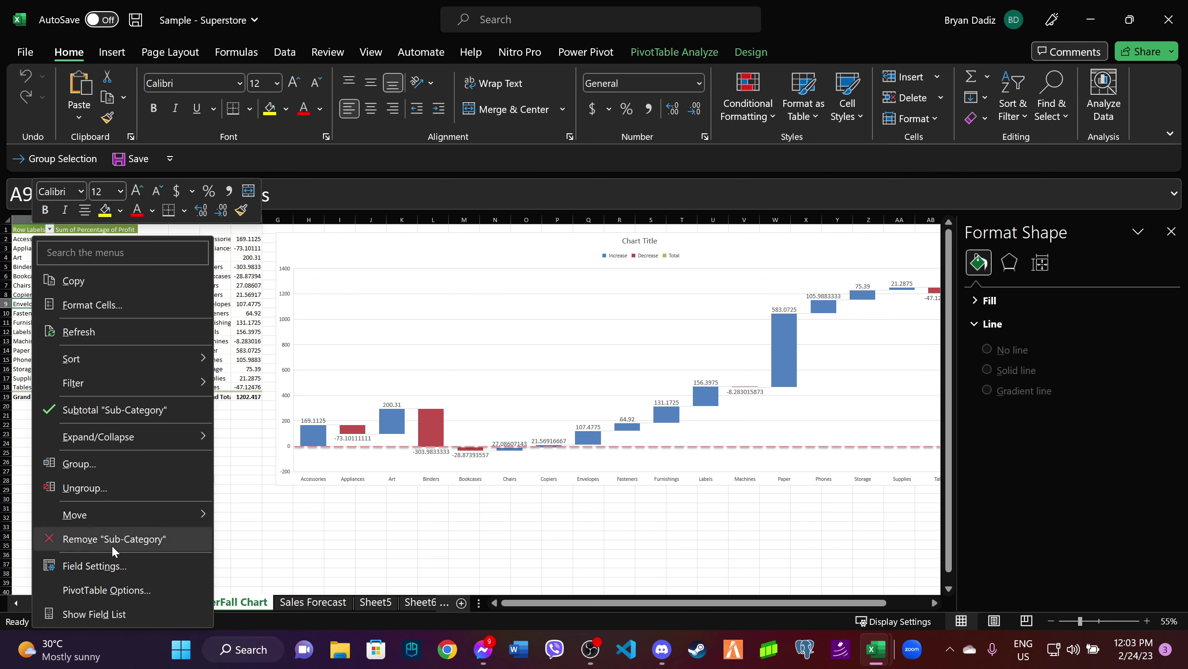
pyautogui.click(111, 619)
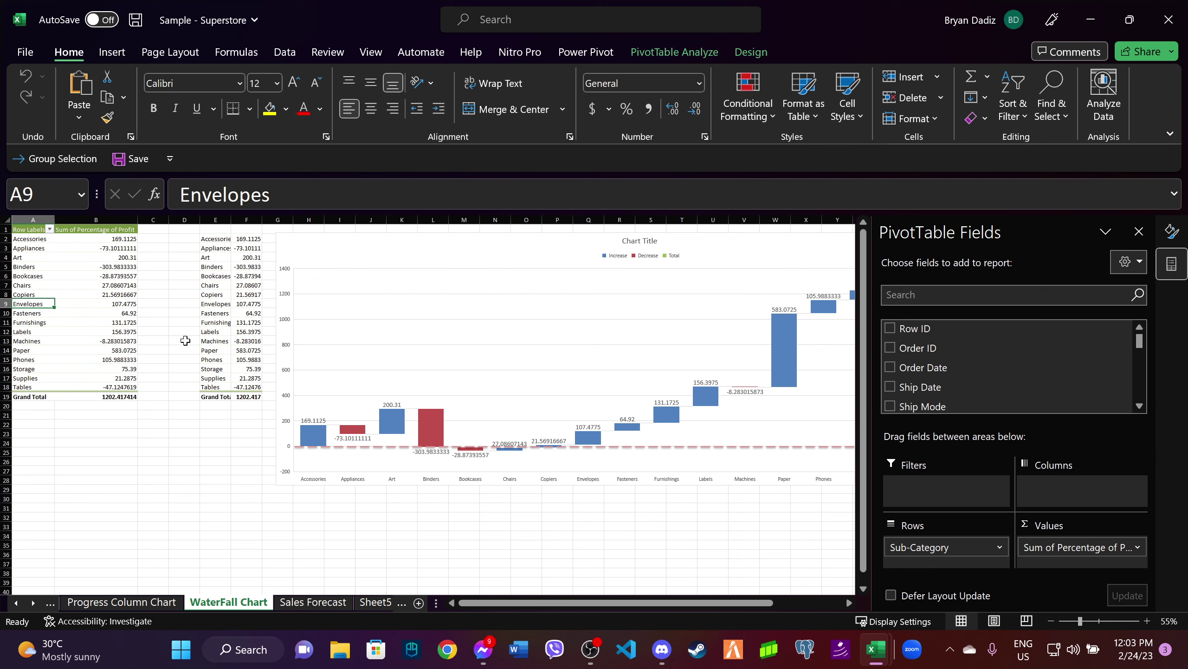
pyautogui.moveTo(353, 428)
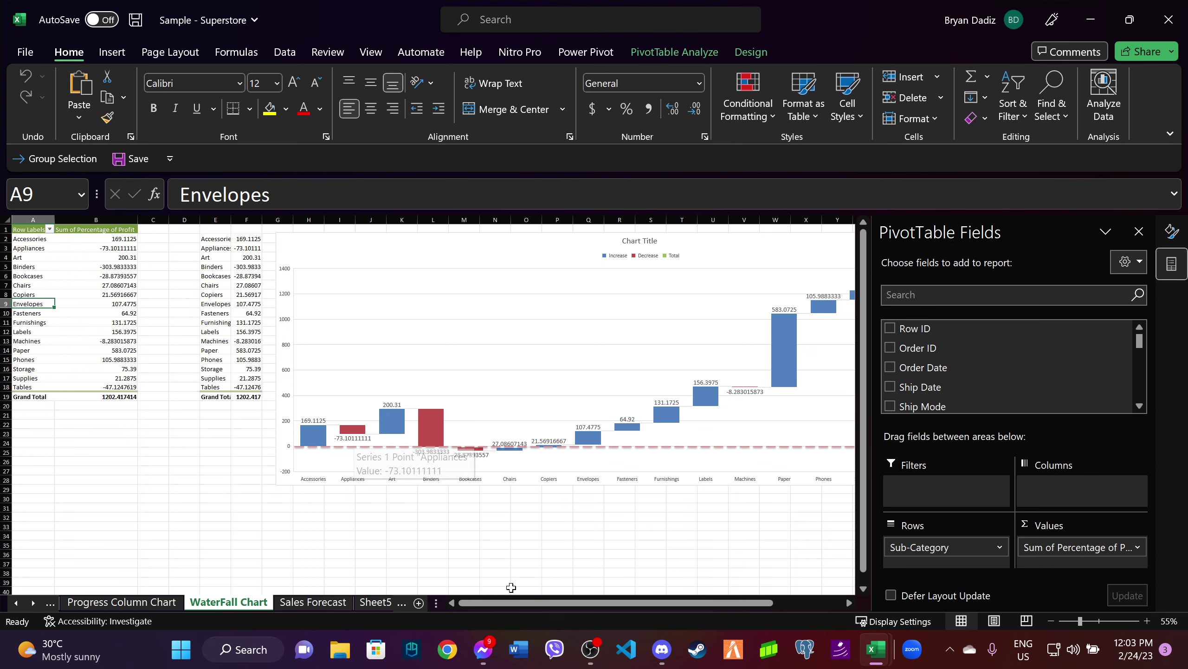
pyautogui.moveTo(608, 603)
pyautogui.mouseDown()
pyautogui.moveTo(678, 604)
pyautogui.moveTo(592, 609)
pyautogui.moveTo(723, 604)
pyautogui.mouseUp()
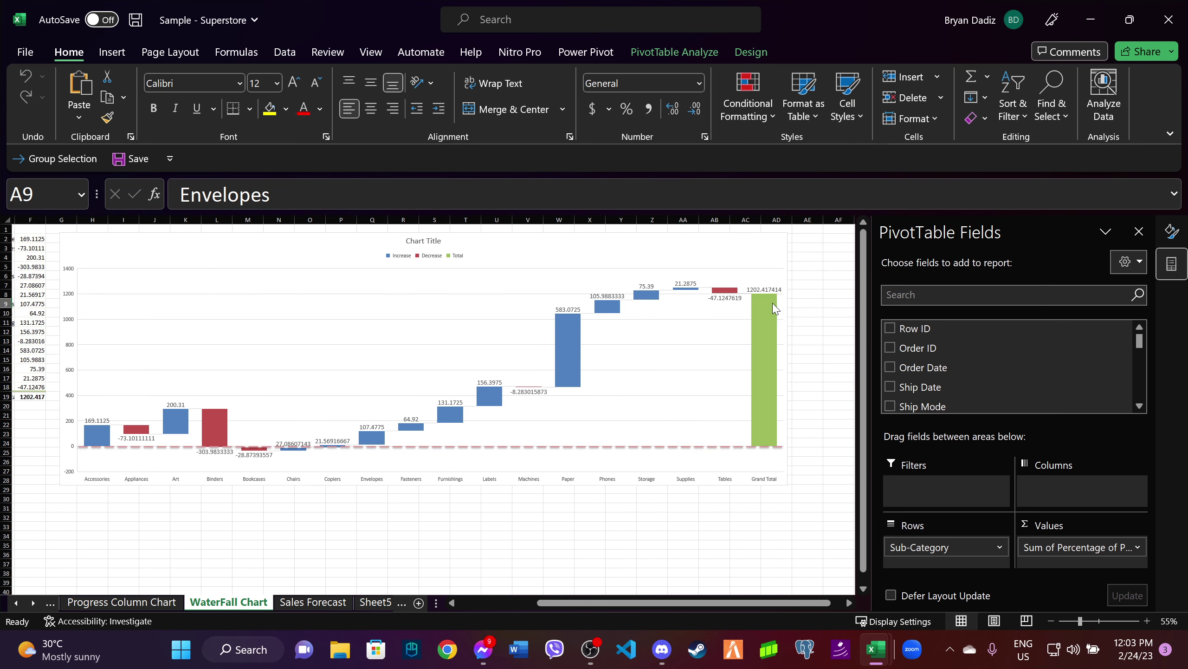
pyautogui.moveTo(760, 307)
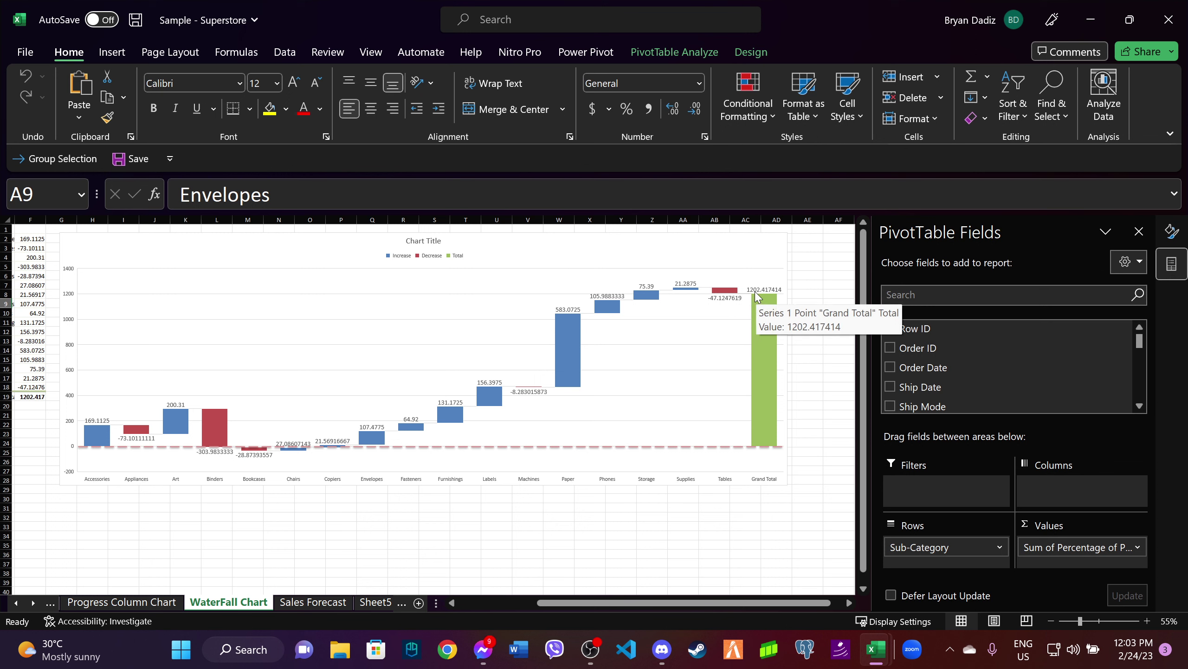
pyautogui.moveTo(692, 605); pyautogui.dragTo(563, 605)
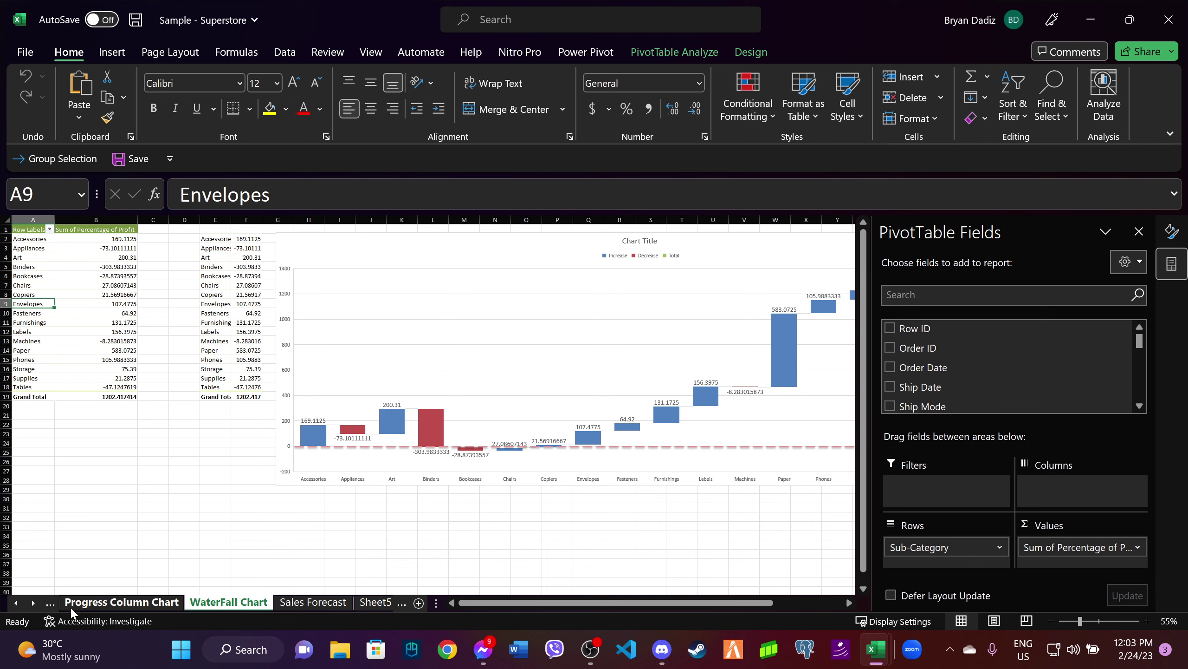
# From the Orders sheet data, insert an empty PivotTable7 on a new Sheet8.
pyautogui.click(16, 603)
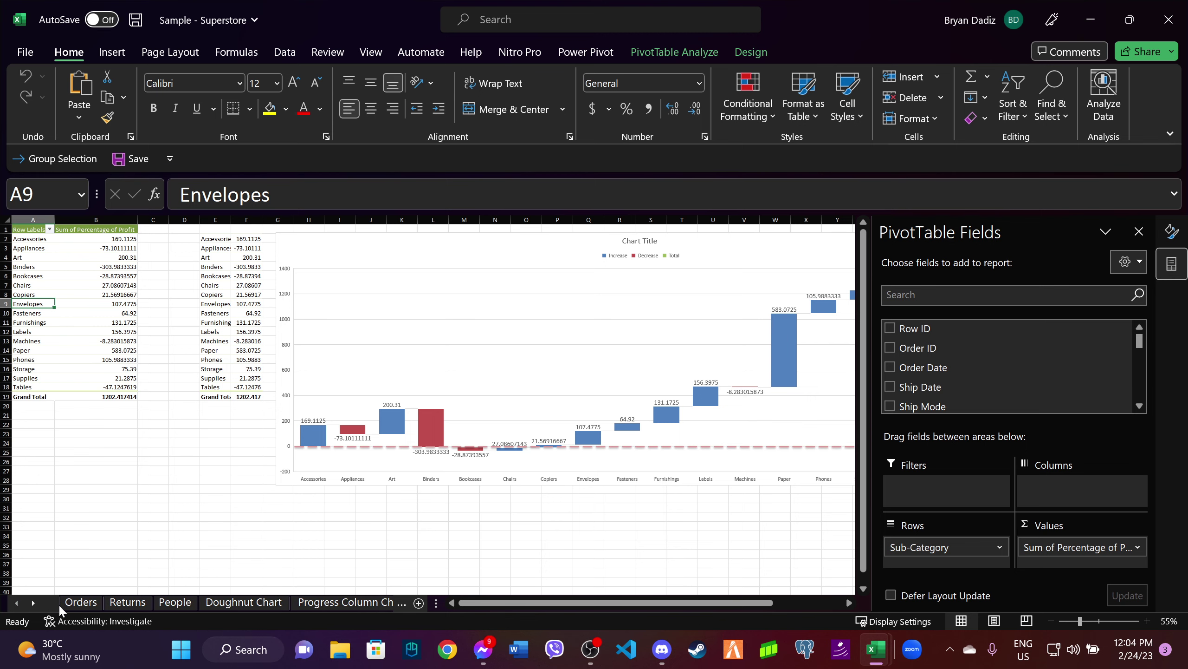
pyautogui.click(75, 603)
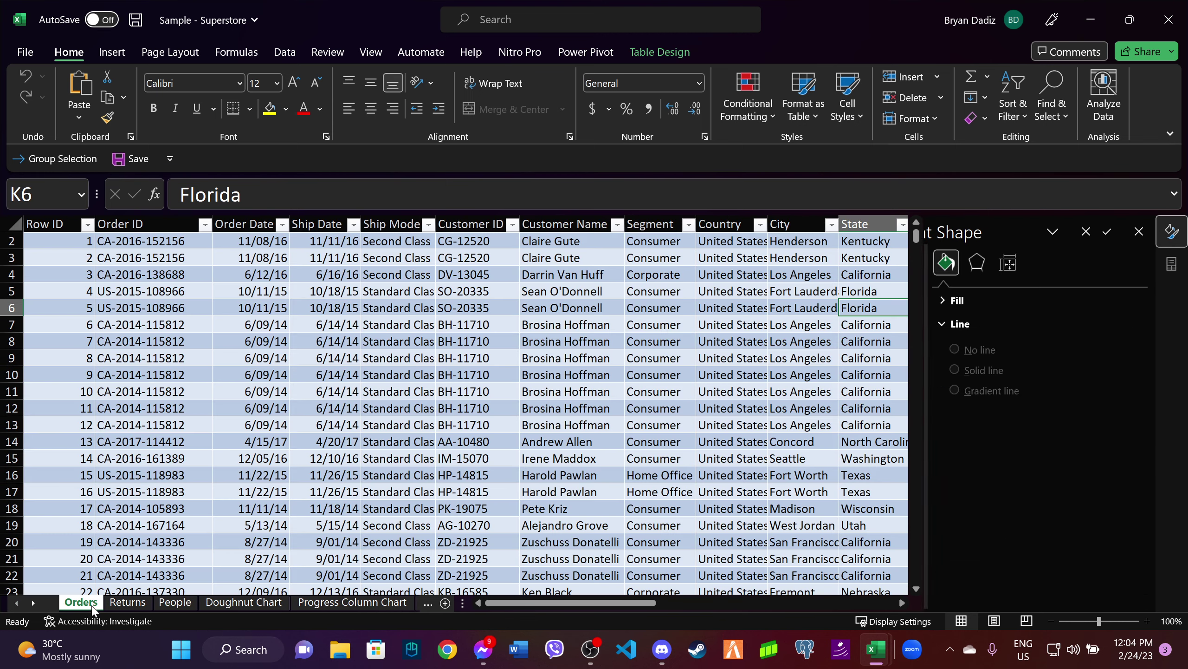
pyautogui.click(160, 258)
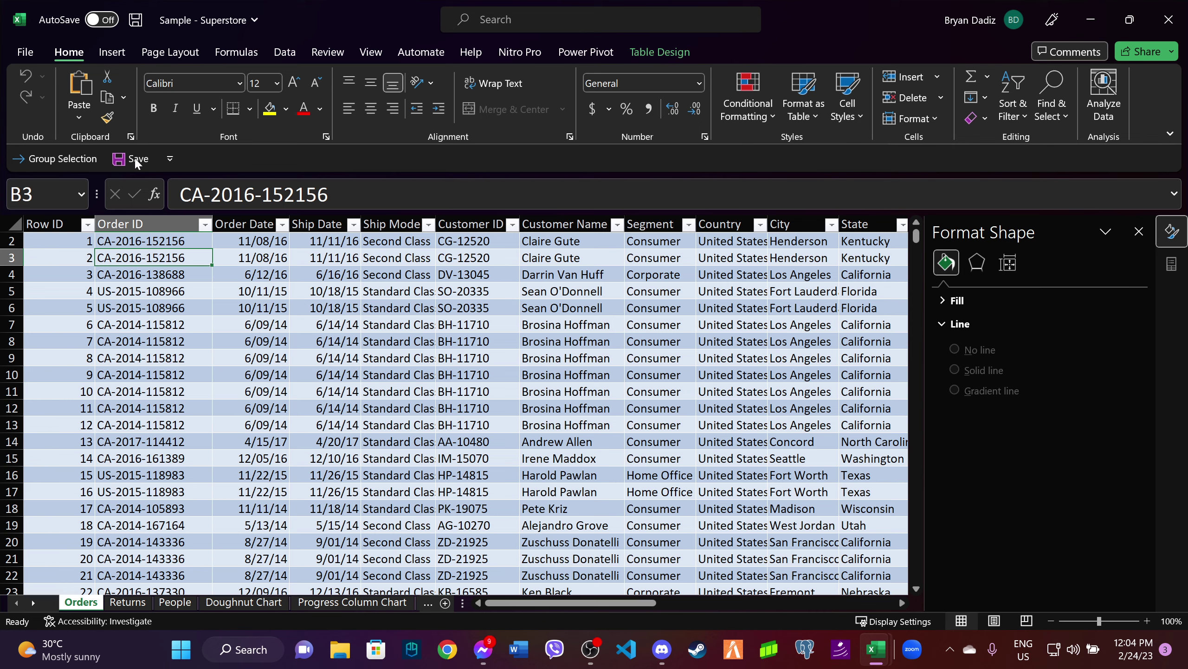
pyautogui.click(107, 56)
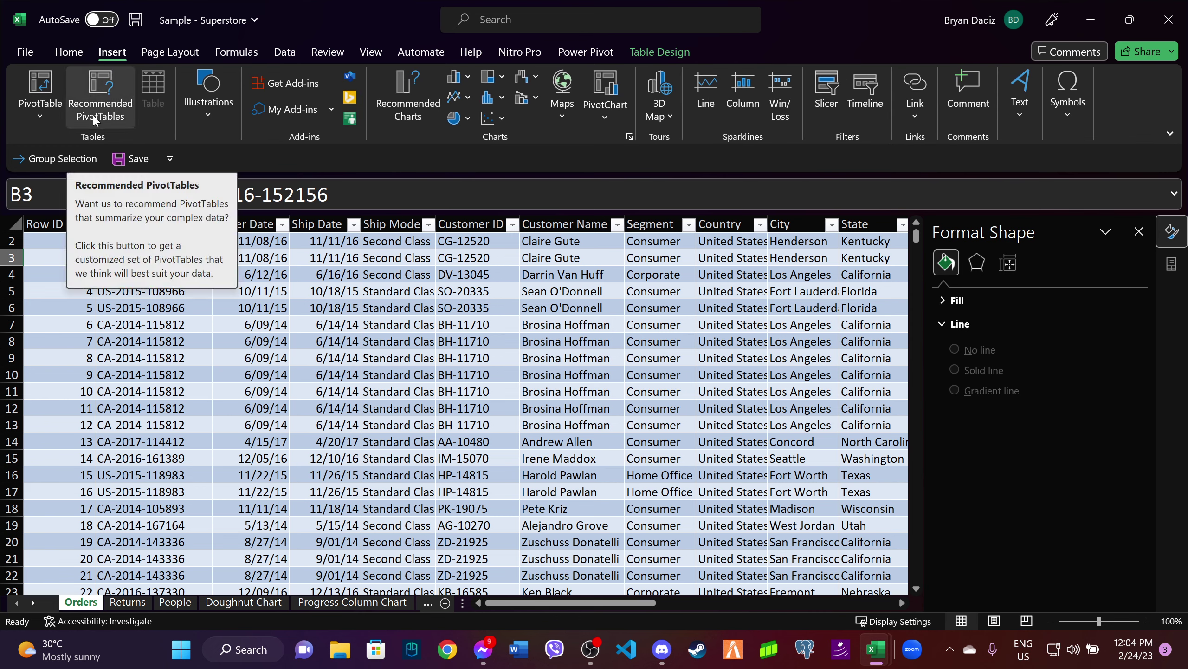
pyautogui.click(41, 84)
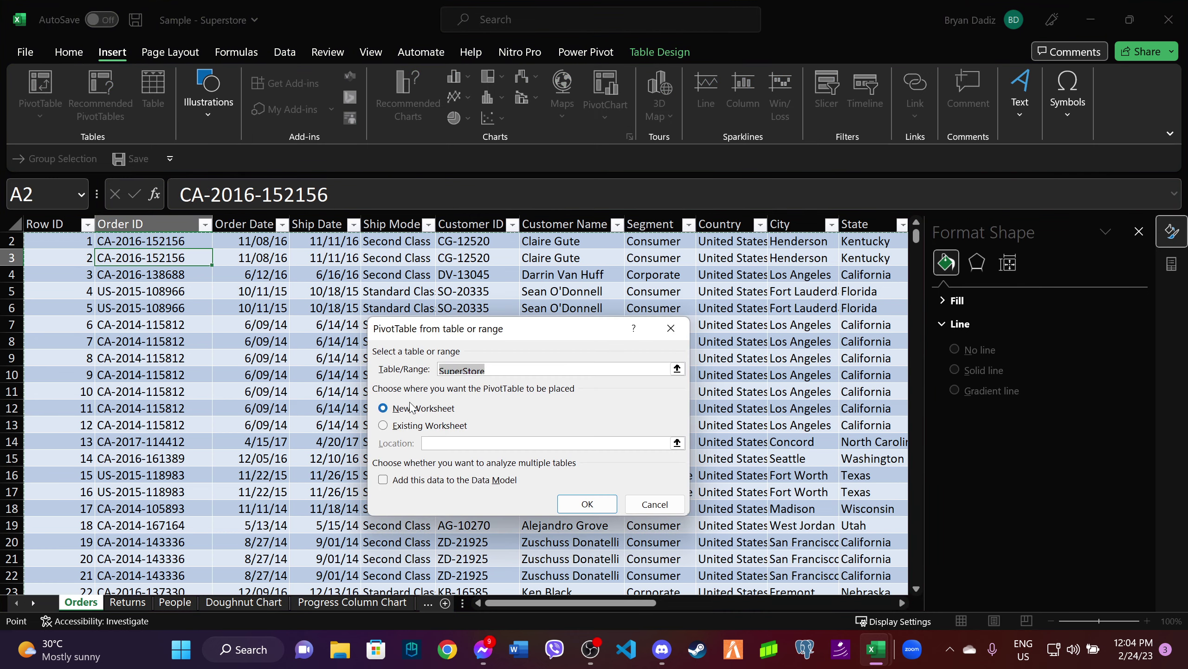
pyautogui.click(572, 502)
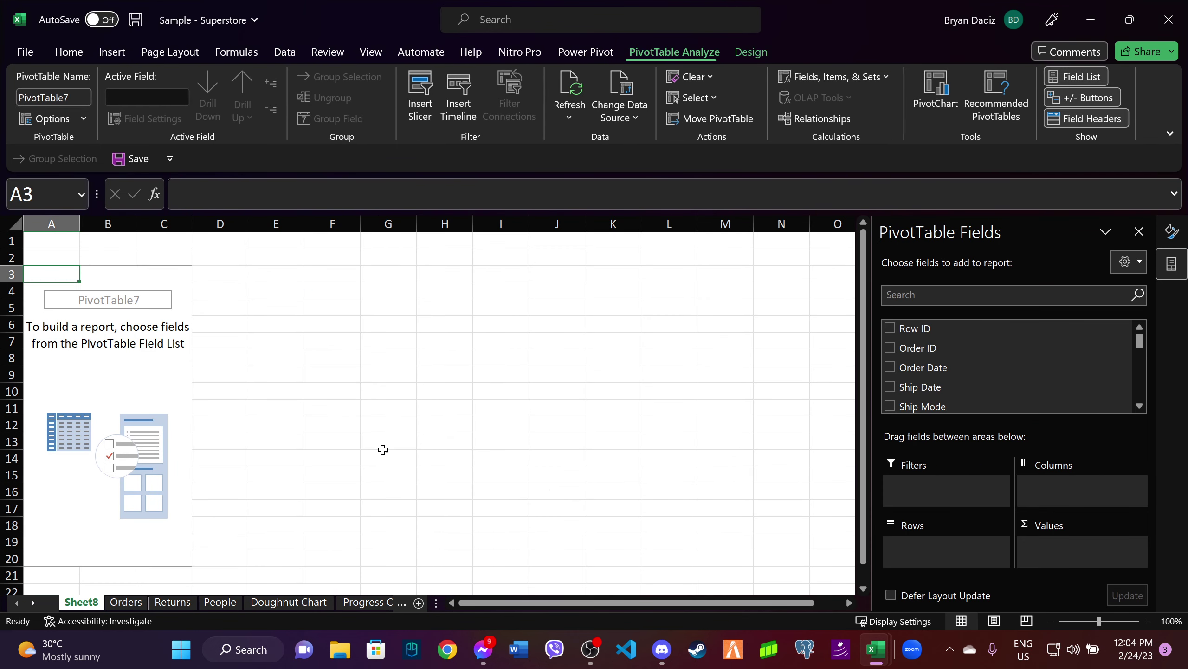
pyautogui.scroll(-2, 942, 367)
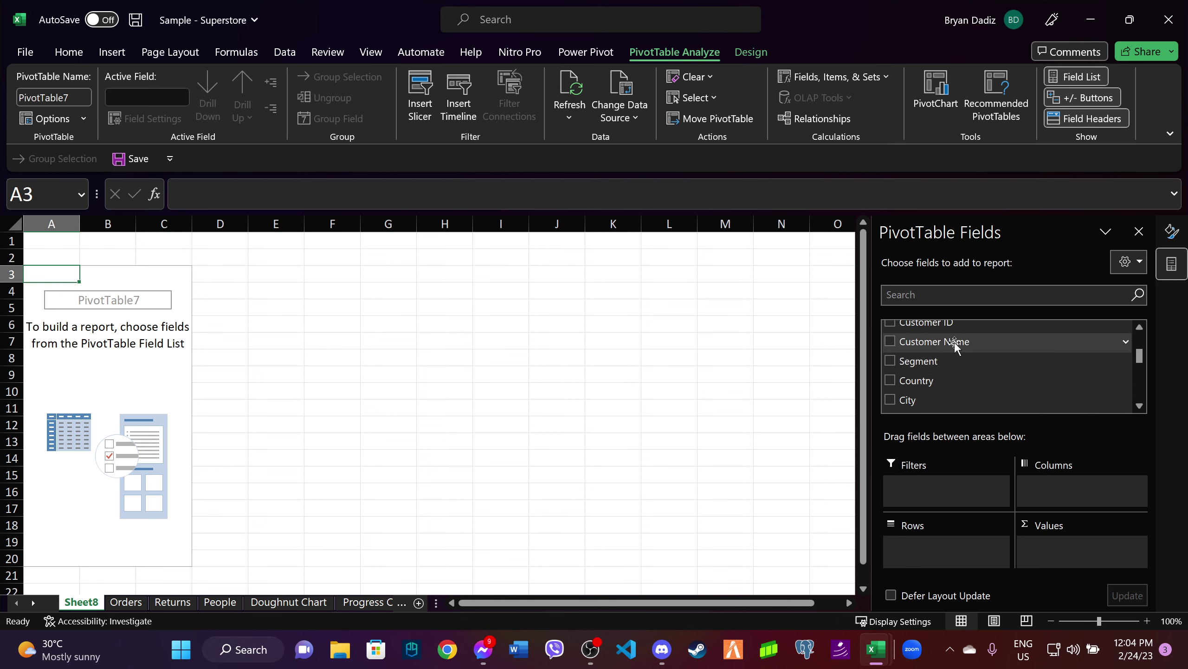
pyautogui.scroll(-1, 956, 350)
pyautogui.scroll(-1, 968, 351)
pyautogui.scroll(-2, 982, 356)
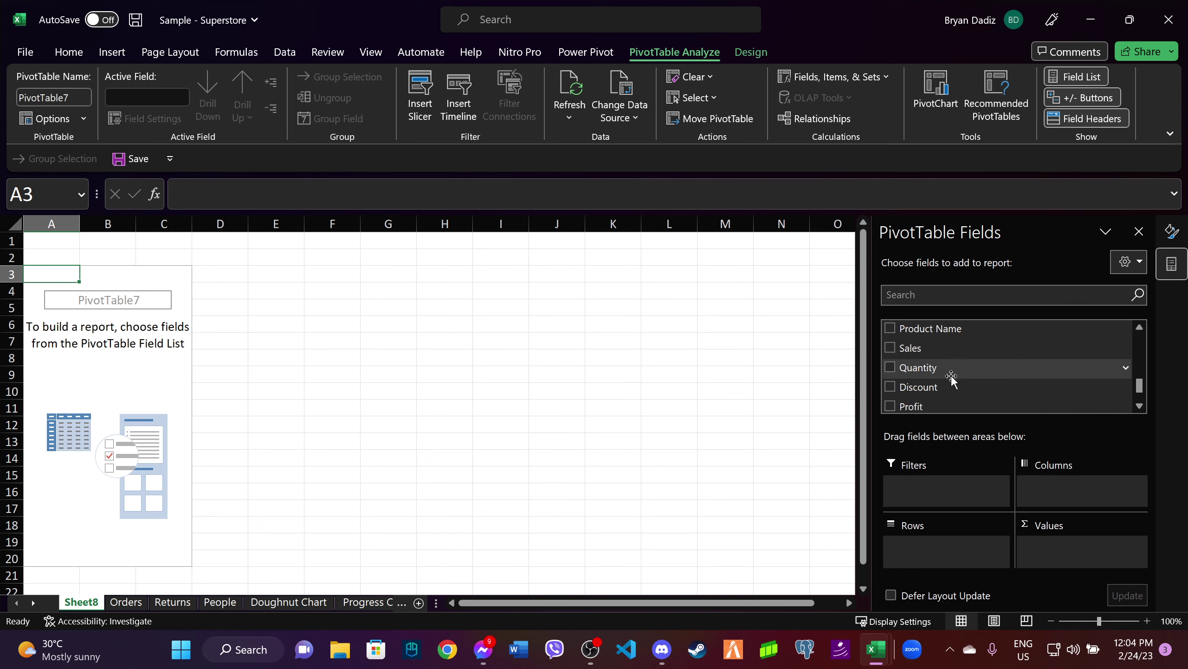
pyautogui.scroll(-1, 957, 373)
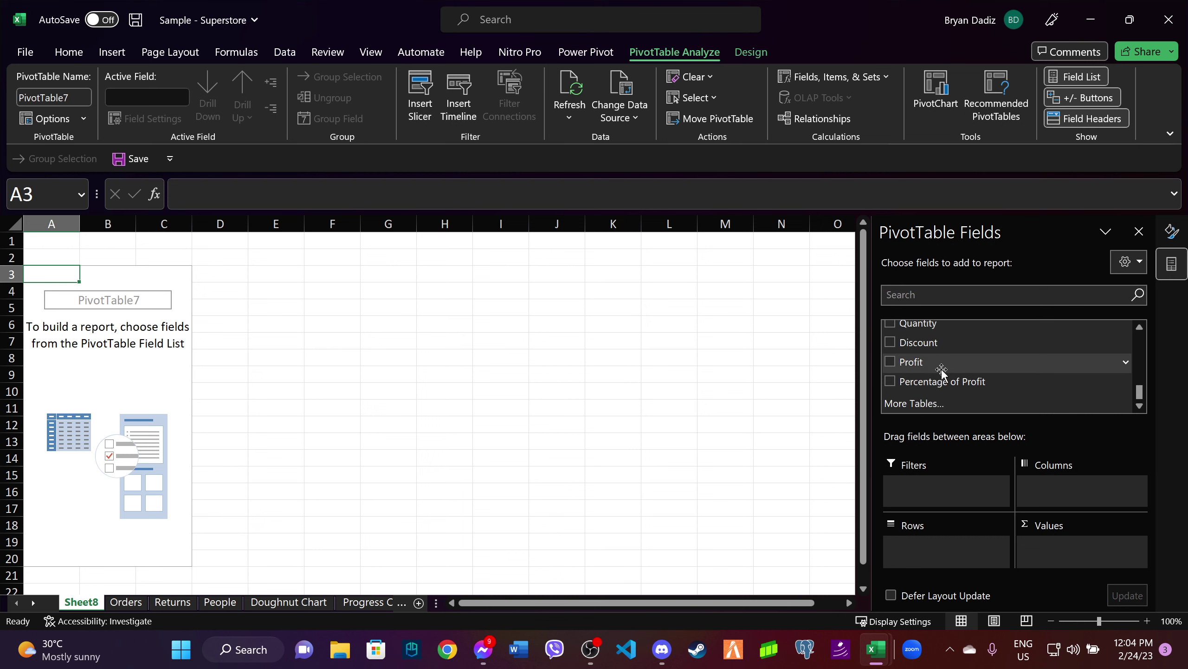
# Put Sub-Category in Rows and Sum of Profit in Values, totalling 286397.0217.
pyautogui.scroll(1, 955, 387)
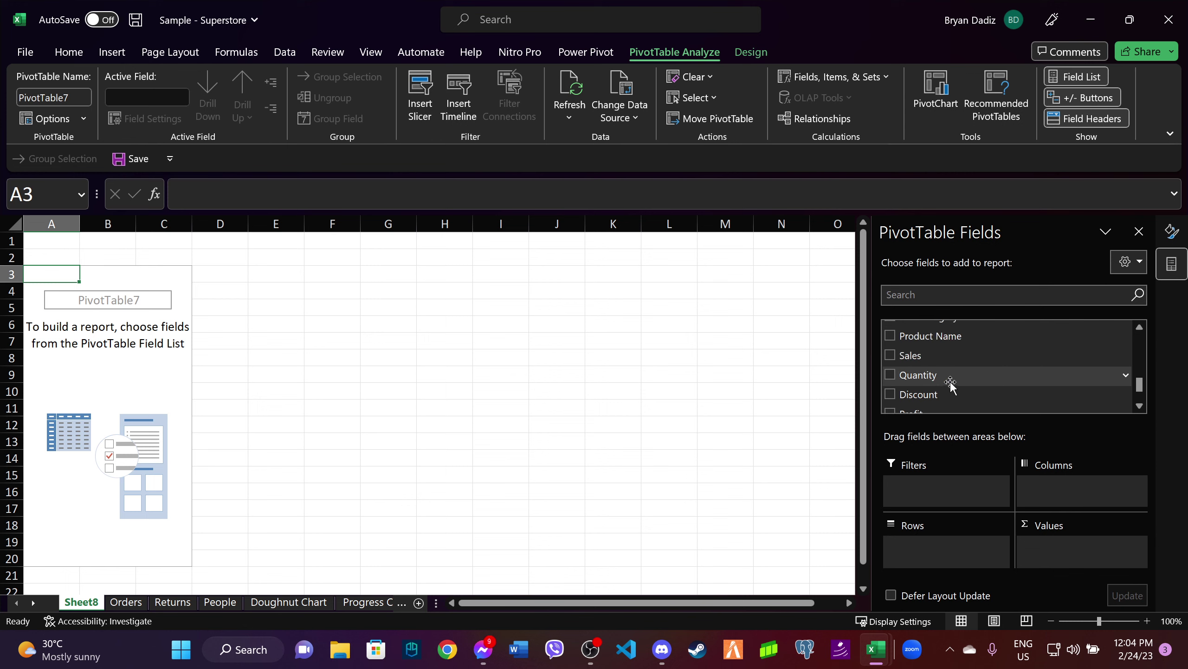
pyautogui.scroll(1, 951, 383)
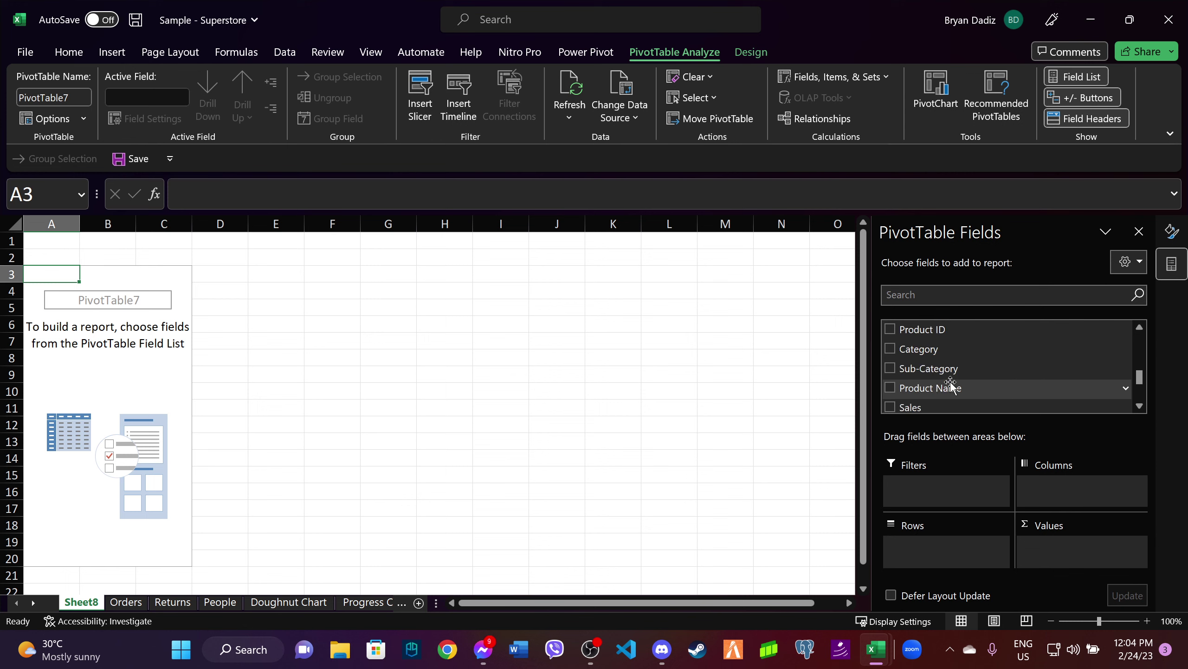
pyautogui.moveTo(917, 369)
pyautogui.mouseDown()
pyautogui.moveTo(525, 399)
pyautogui.moveTo(903, 555)
pyautogui.mouseUp()
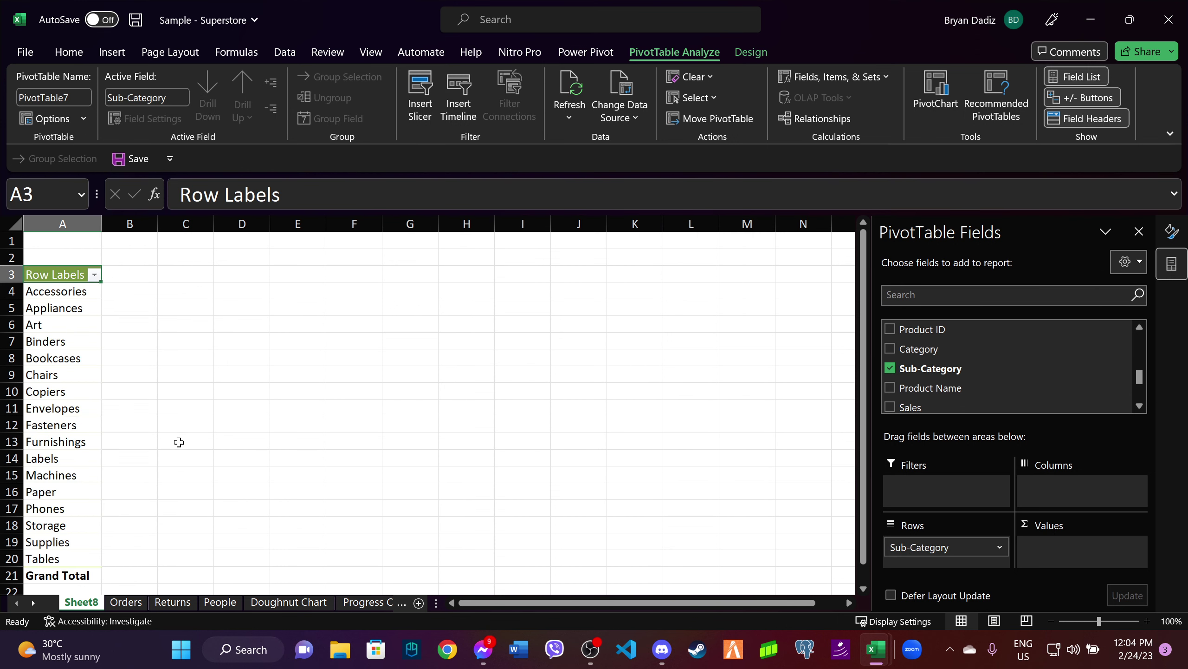
pyautogui.scroll(-1, 1015, 355)
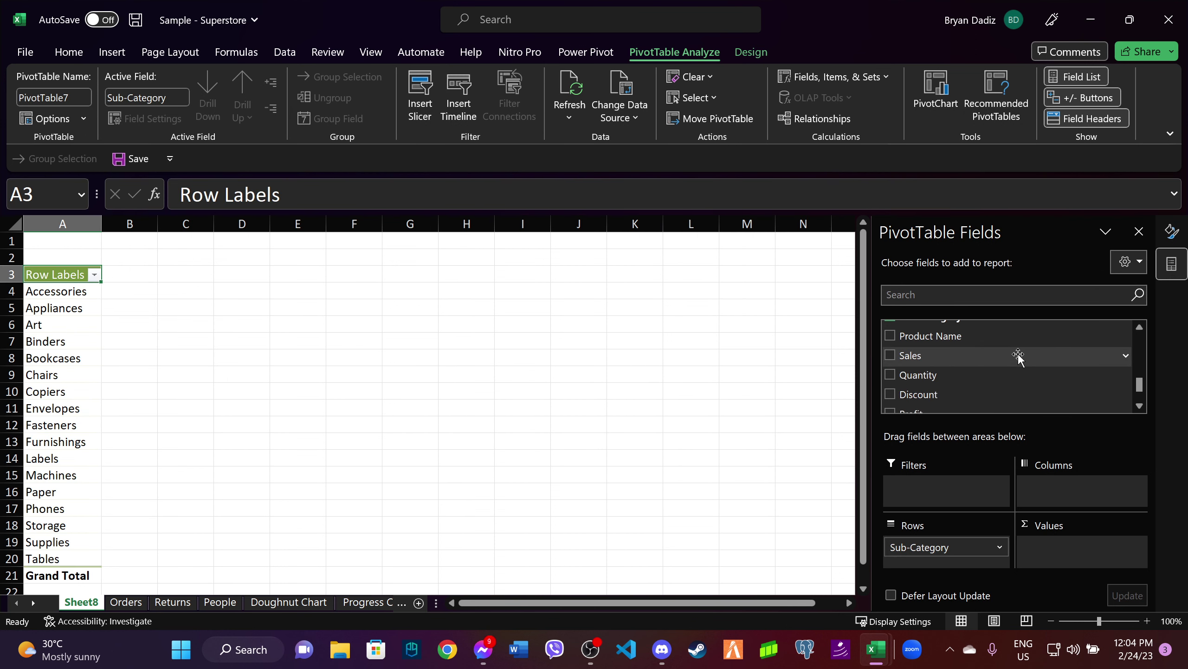
pyautogui.scroll(-1, 1015, 358)
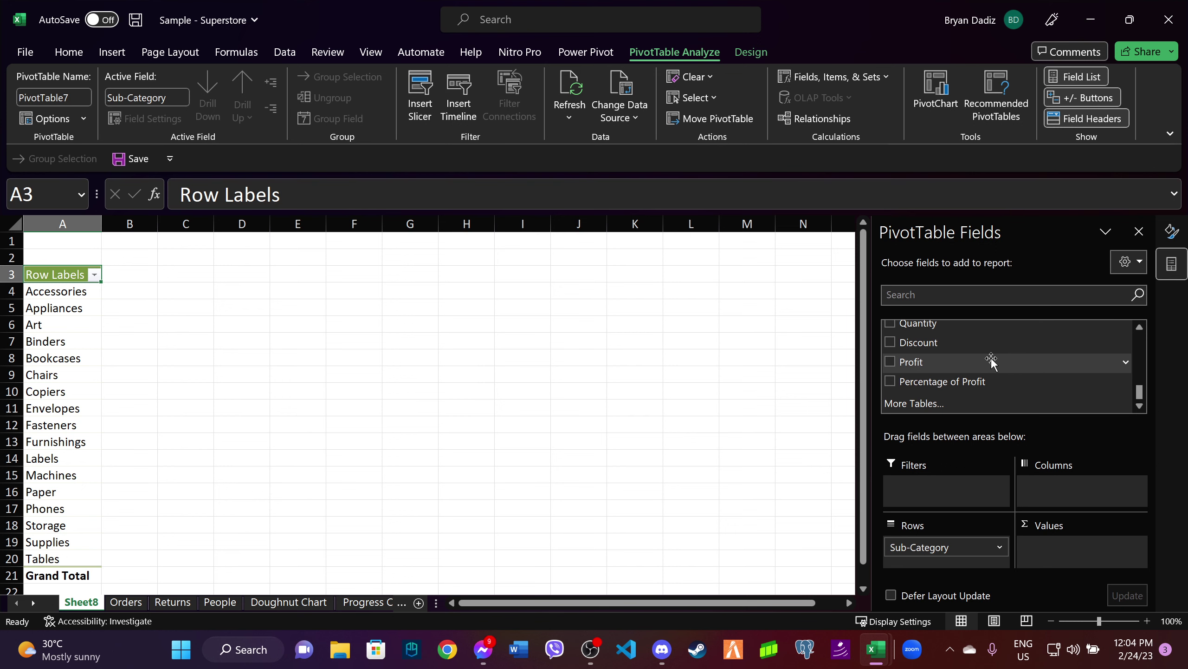
pyautogui.moveTo(940, 365); pyautogui.dragTo(1066, 564)
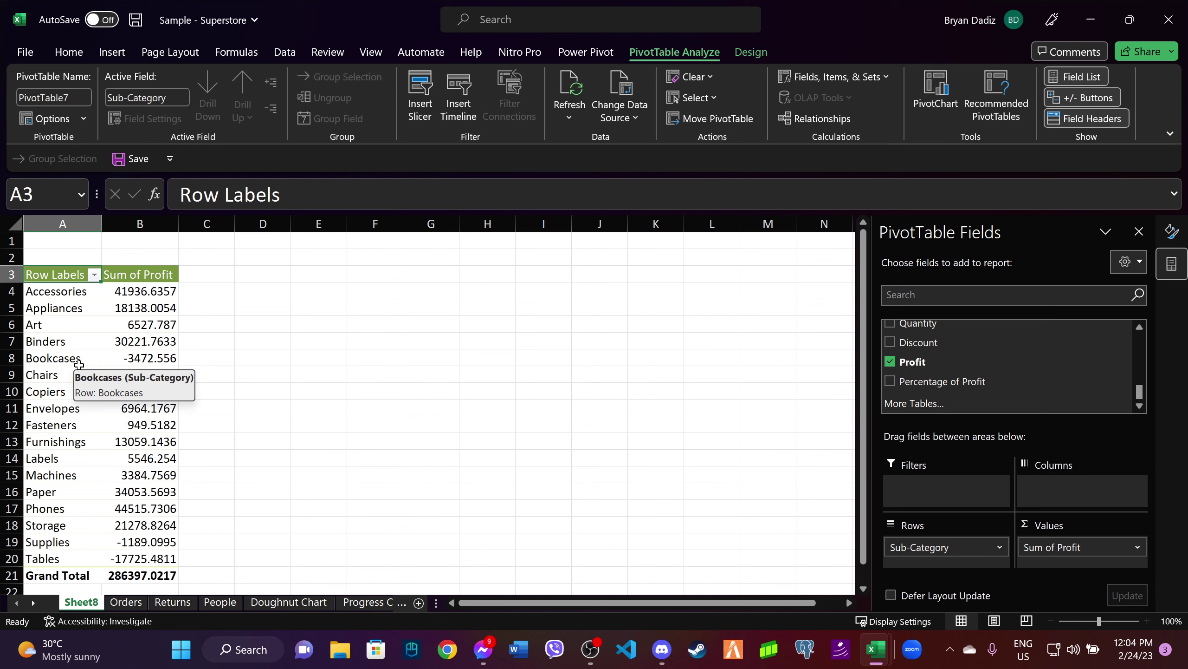
pyautogui.scroll(-2, 94, 328)
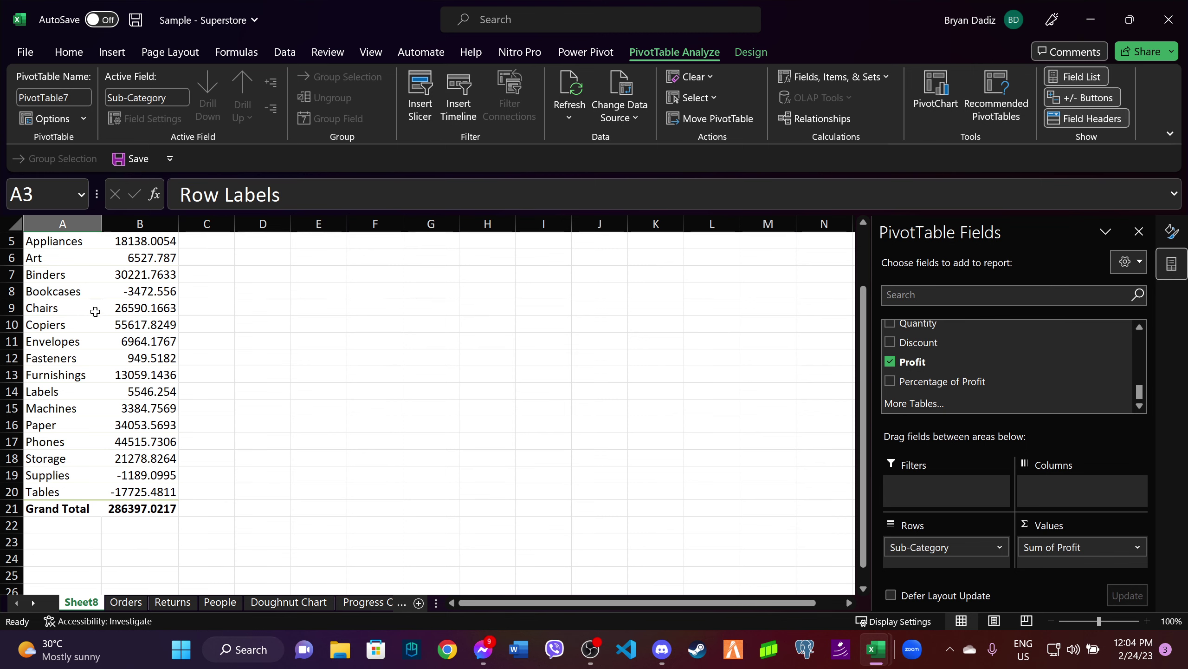
pyautogui.scroll(2, 103, 313)
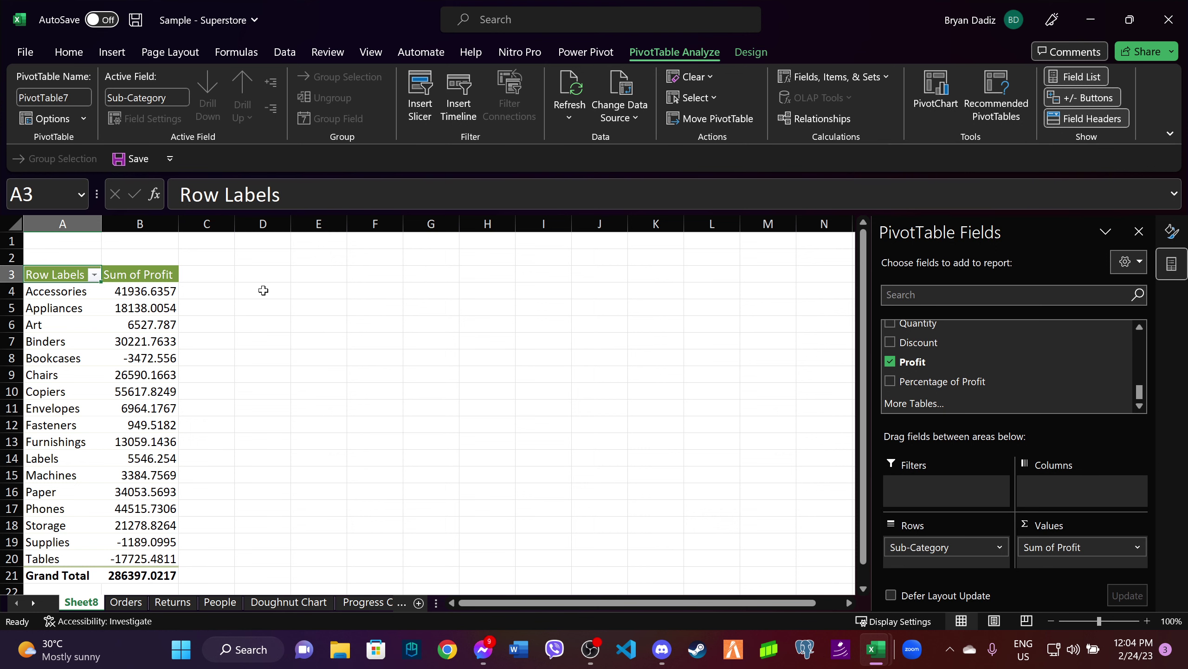
# Copy the pivot rows A4:B21 to D4 and autofit column D to the labels.
pyautogui.click(84, 294)
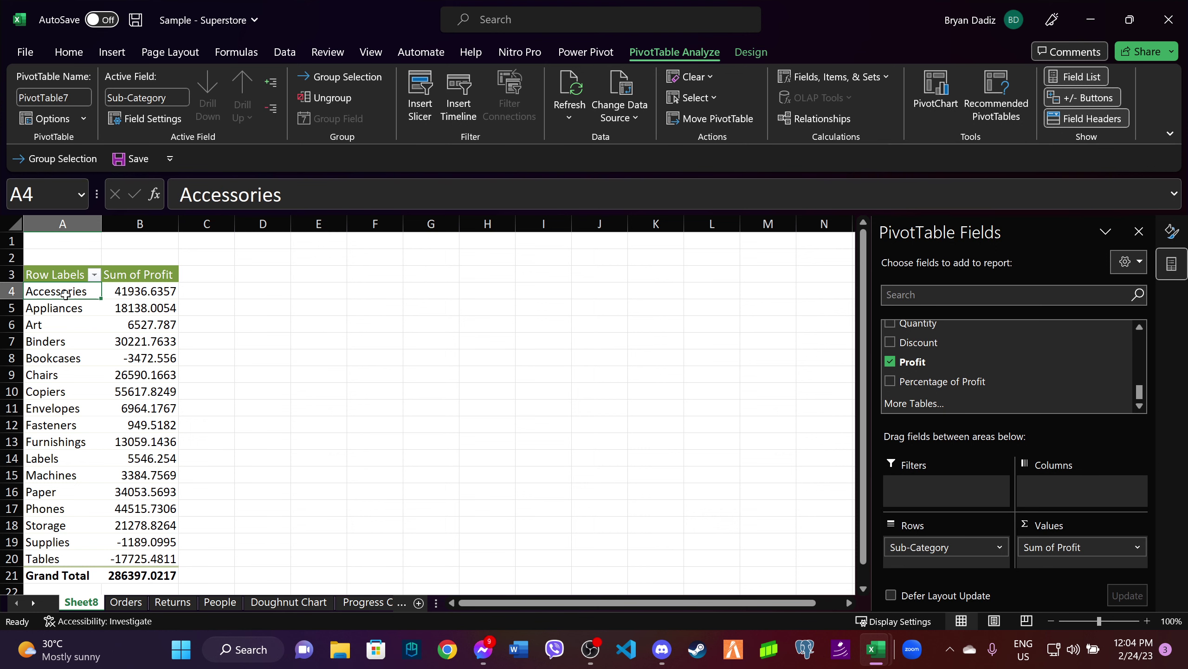
pyautogui.scroll(-1, 150, 471)
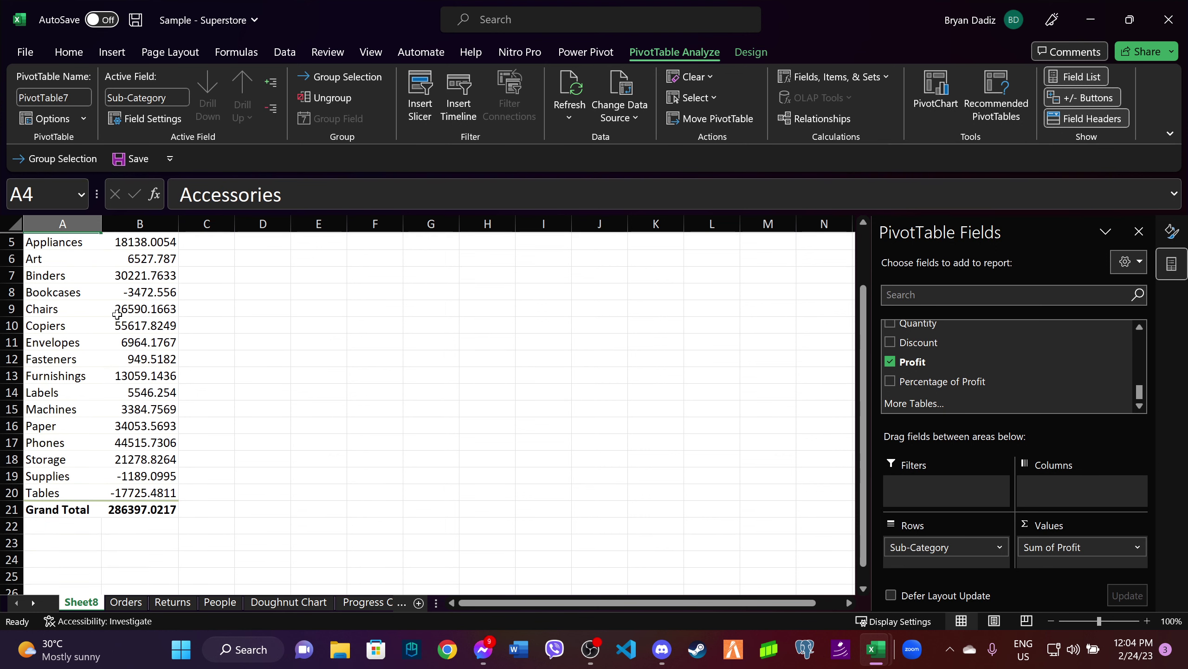
pyautogui.keyDown('shift'); pyautogui.click(169, 505); pyautogui.keyUp('shift')
pyautogui.scroll(2, 353, 403)
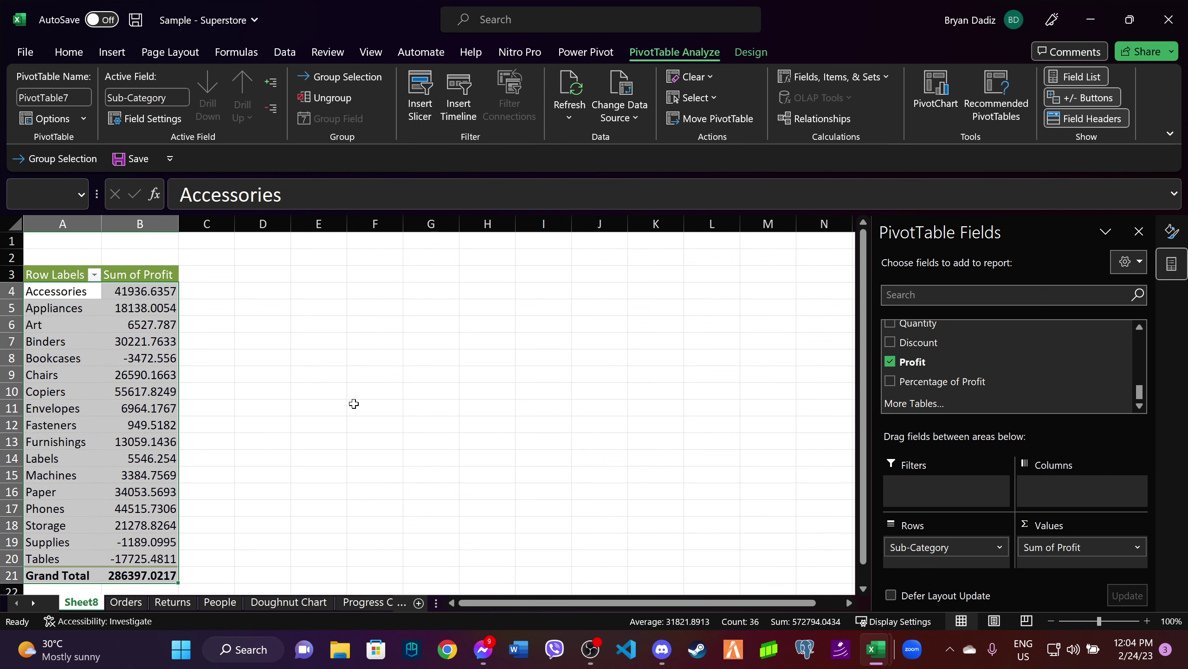
pyautogui.hotkey('ctrl', 'c')
pyautogui.click(272, 293)
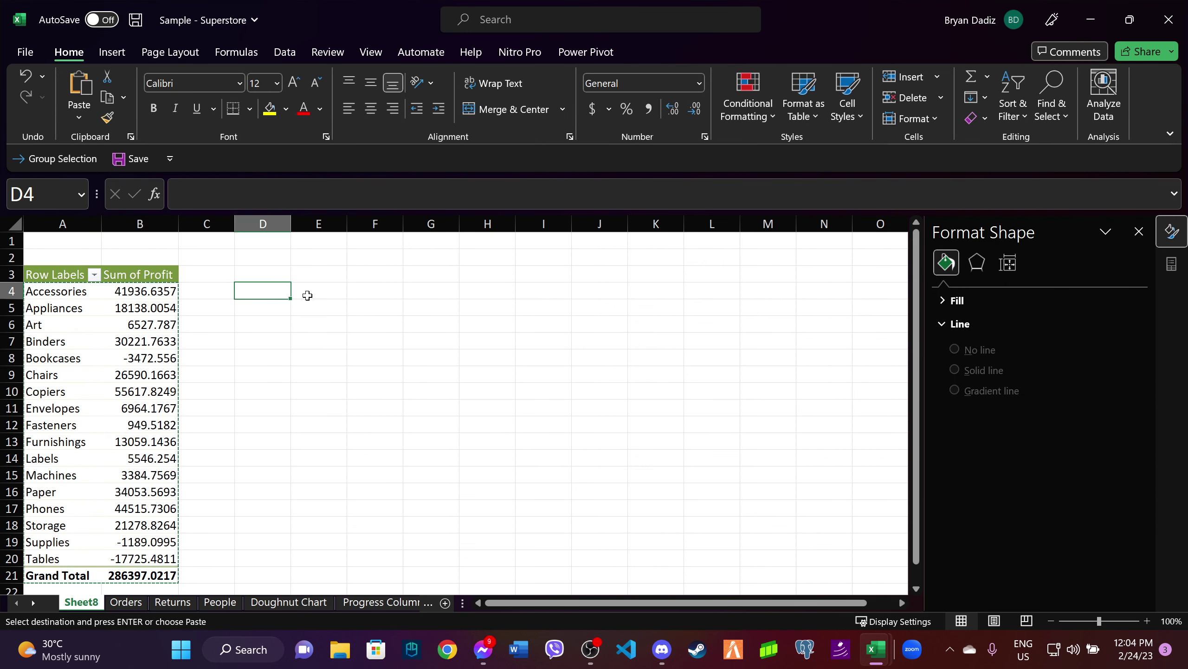
pyautogui.hotkey('ctrl', 'v')
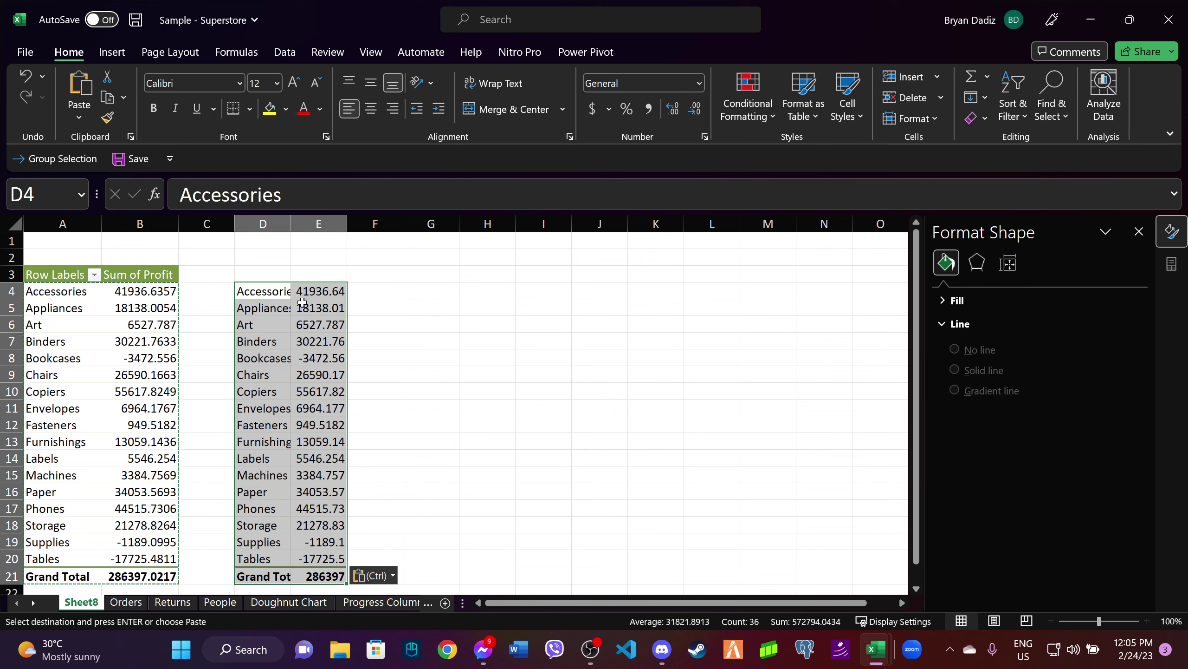
pyautogui.doubleClick(289, 221)
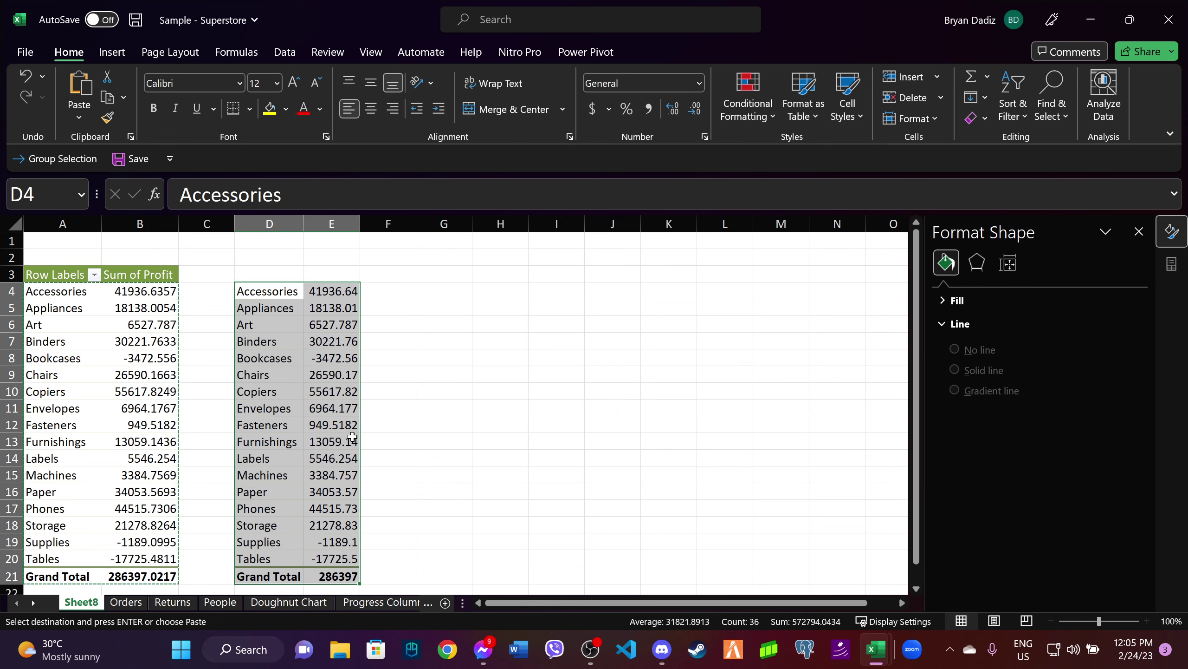
# Select the copied range D4:E21 as the chart's source data.
pyautogui.click(434, 444)
pyautogui.click(267, 295)
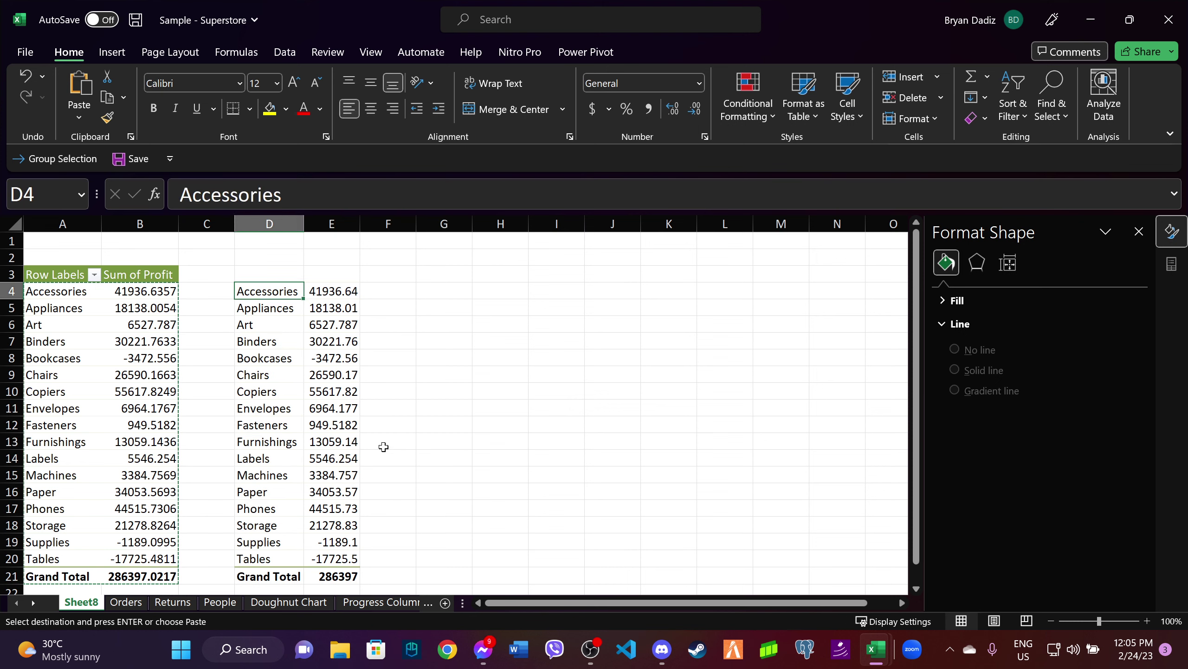
pyautogui.keyDown('shift'); pyautogui.click(351, 576); pyautogui.keyUp('shift')
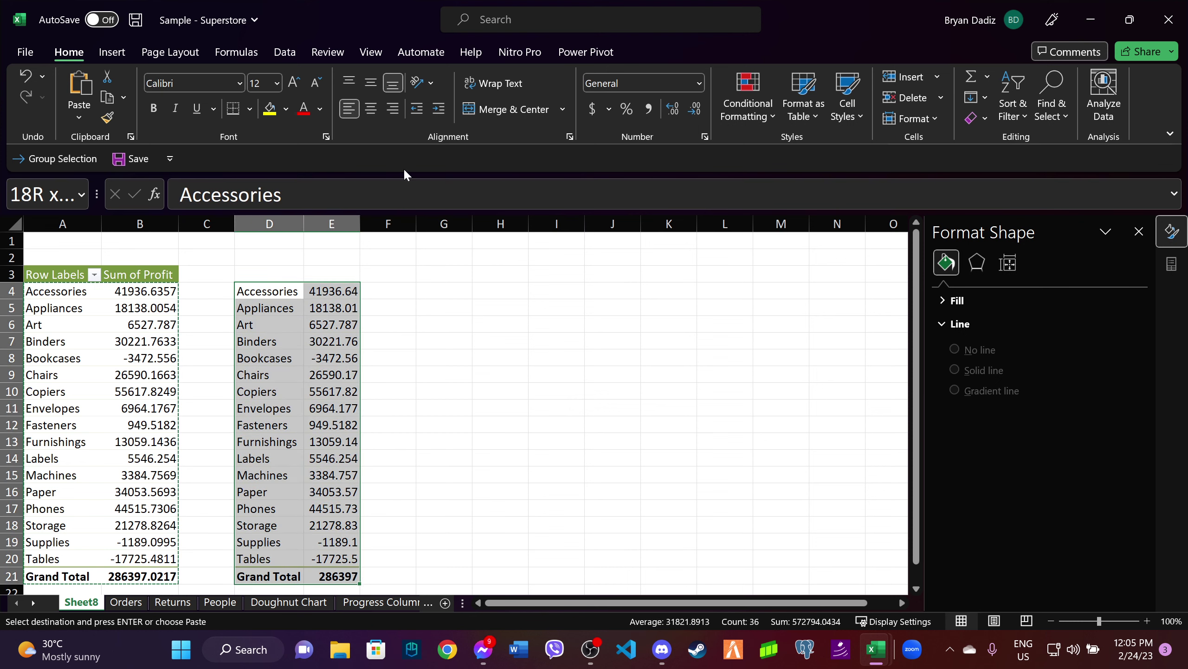
pyautogui.click(112, 52)
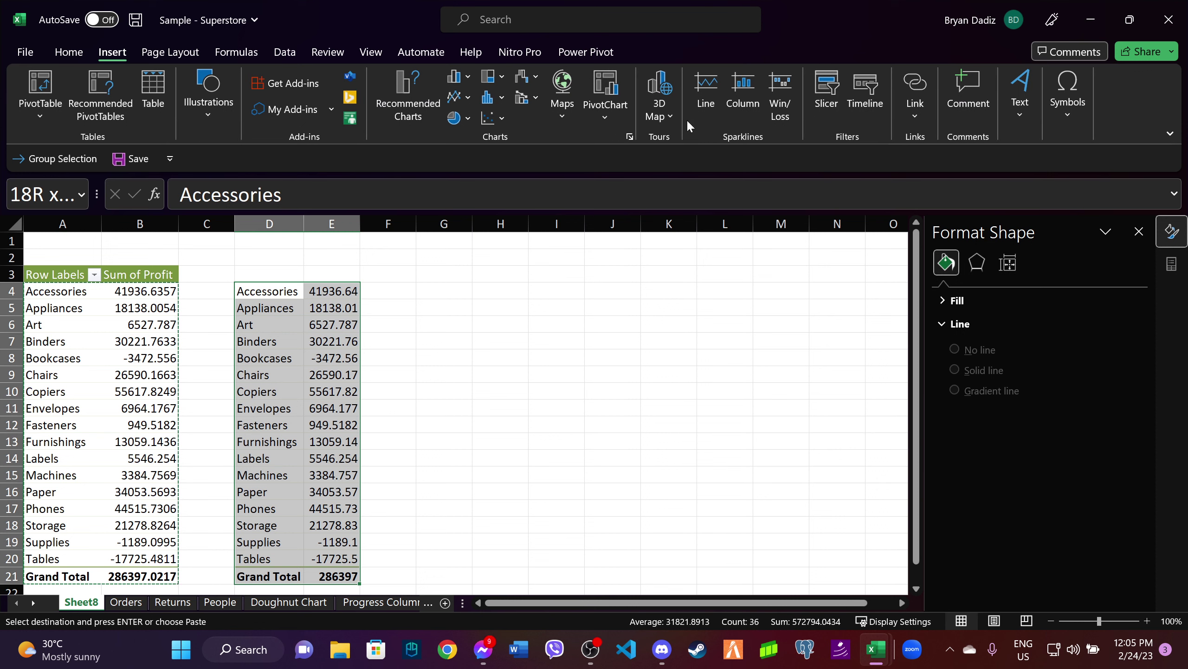
# Insert a waterfall chart of the copied profits, moved right of the data and enlarged.
pyautogui.click(526, 84)
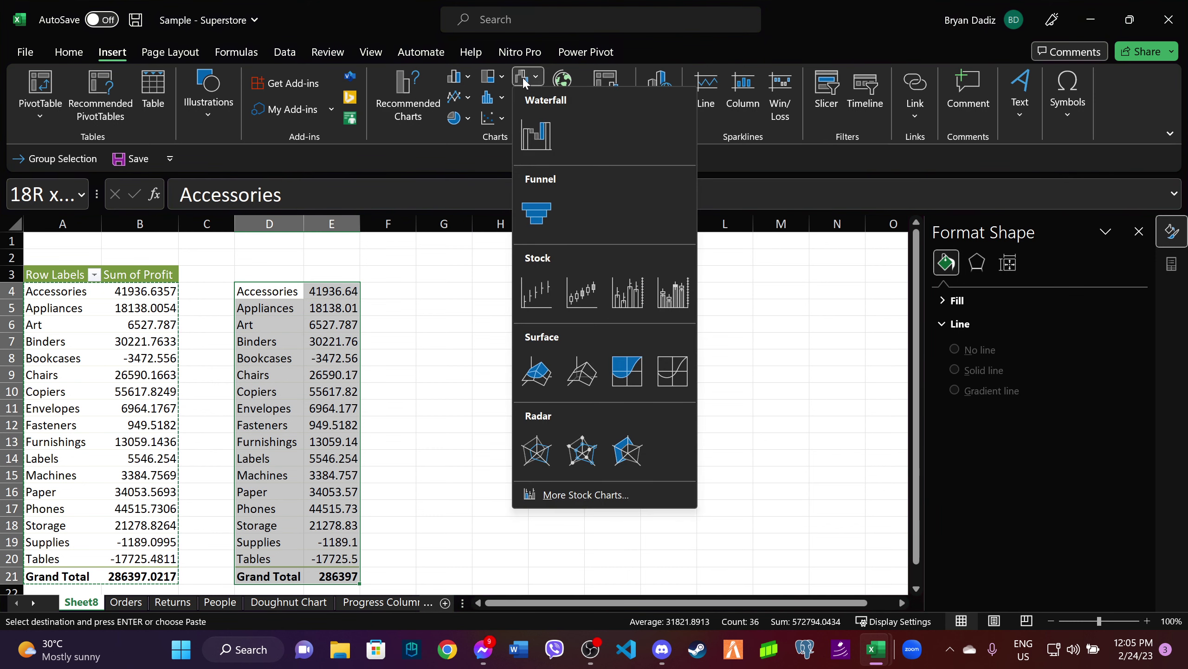
pyautogui.click(539, 133)
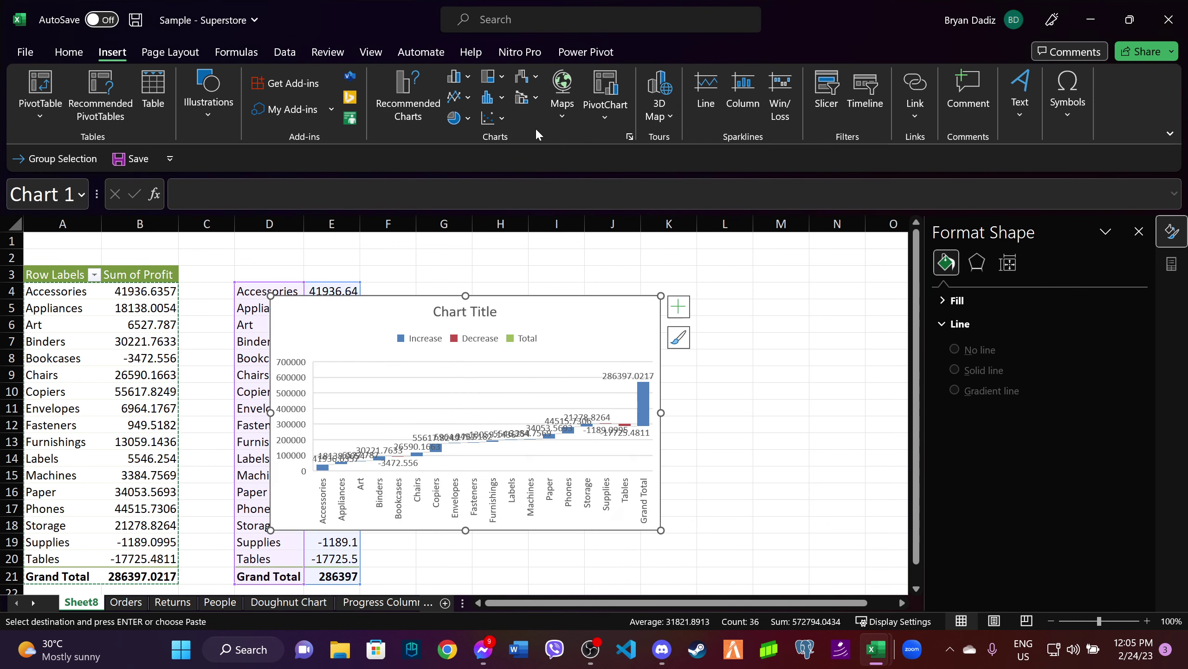
pyautogui.moveTo(527, 309)
pyautogui.mouseDown()
pyautogui.moveTo(687, 303)
pyautogui.moveTo(644, 279)
pyautogui.mouseUp()
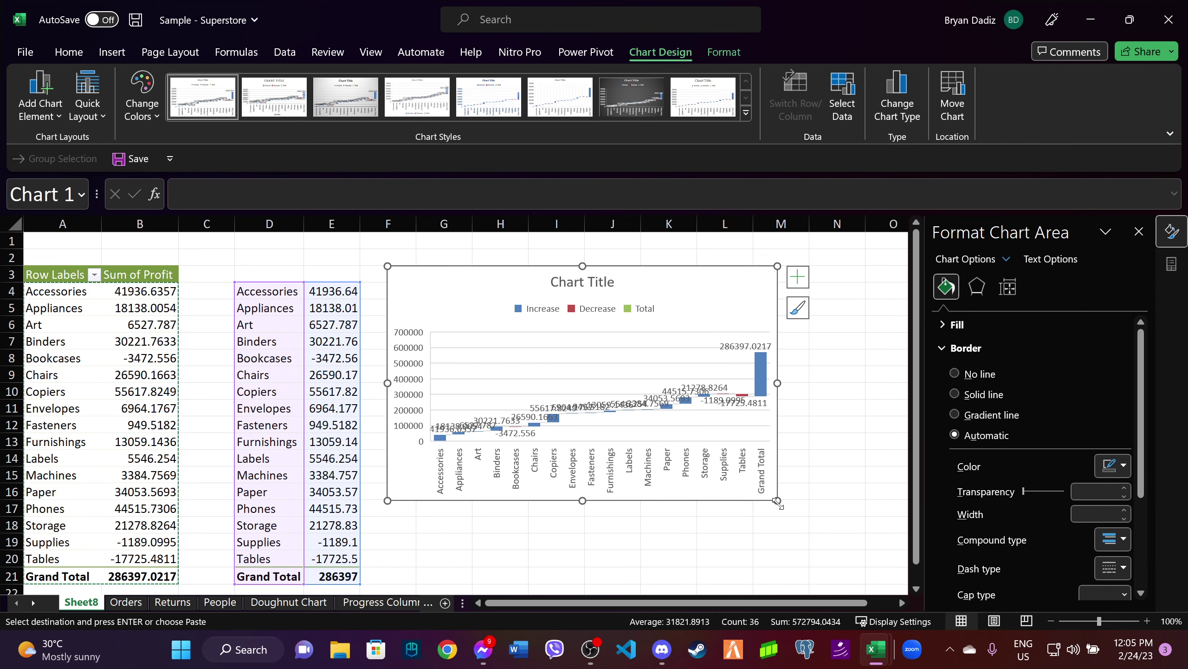
pyautogui.moveTo(778, 500); pyautogui.dragTo(883, 583)
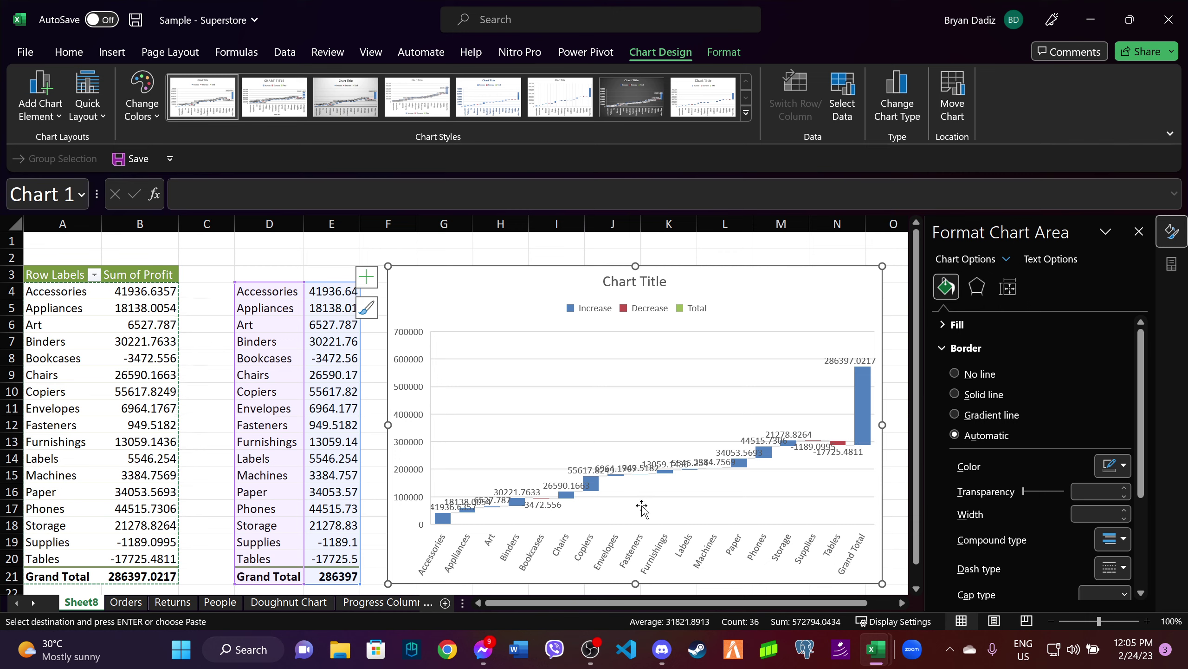
# Set the Grand Total bar as a total column.
pyautogui.click(866, 410)
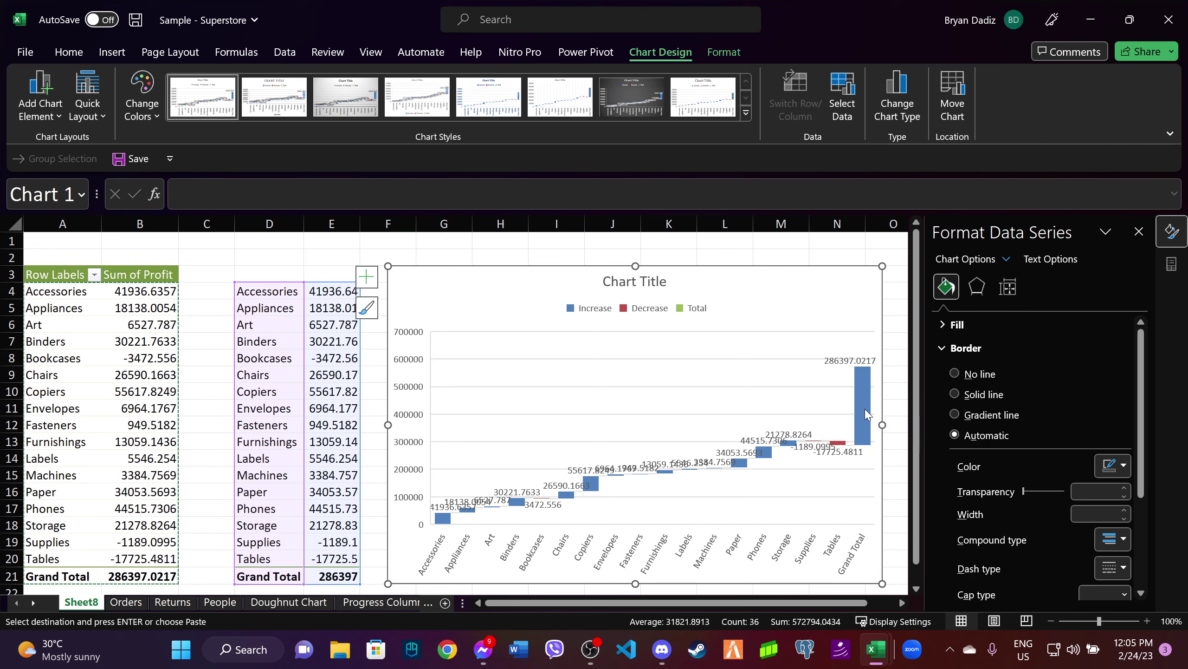
pyautogui.click(866, 410)
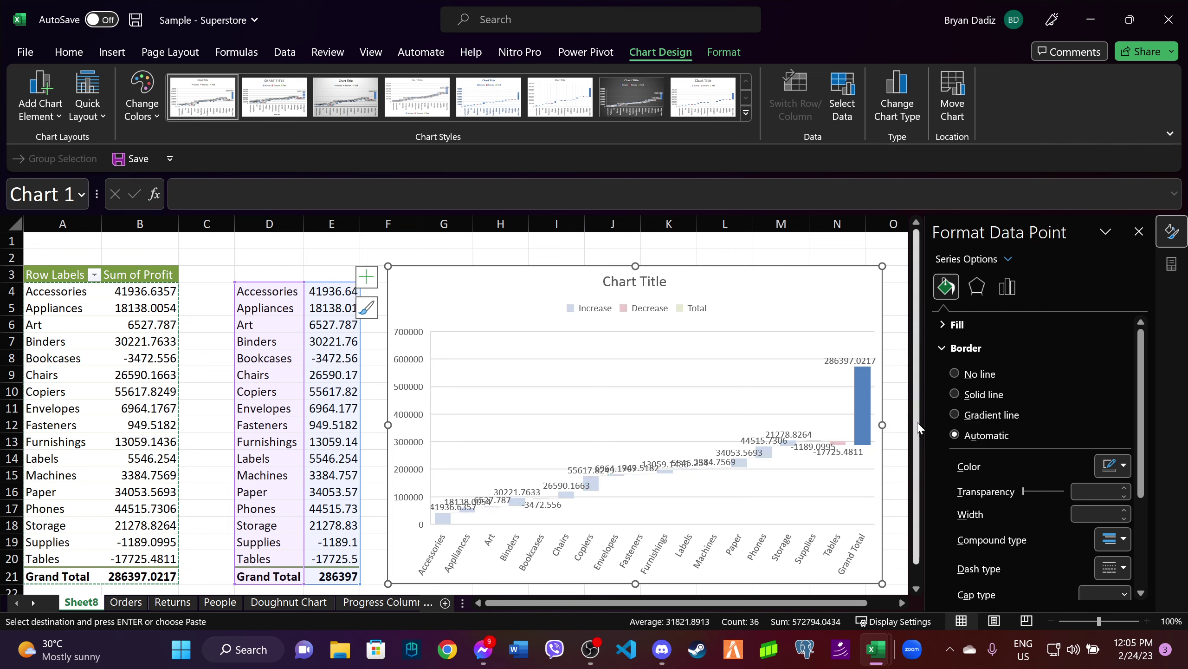
pyautogui.rightClick(864, 416)
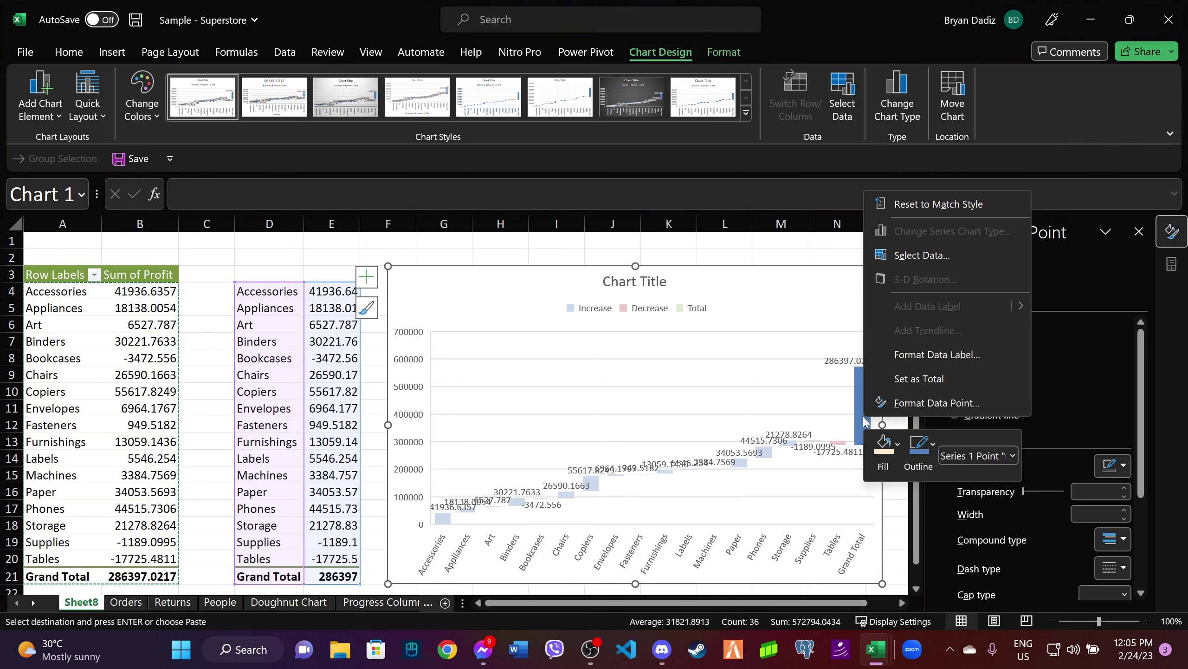
pyautogui.click(914, 381)
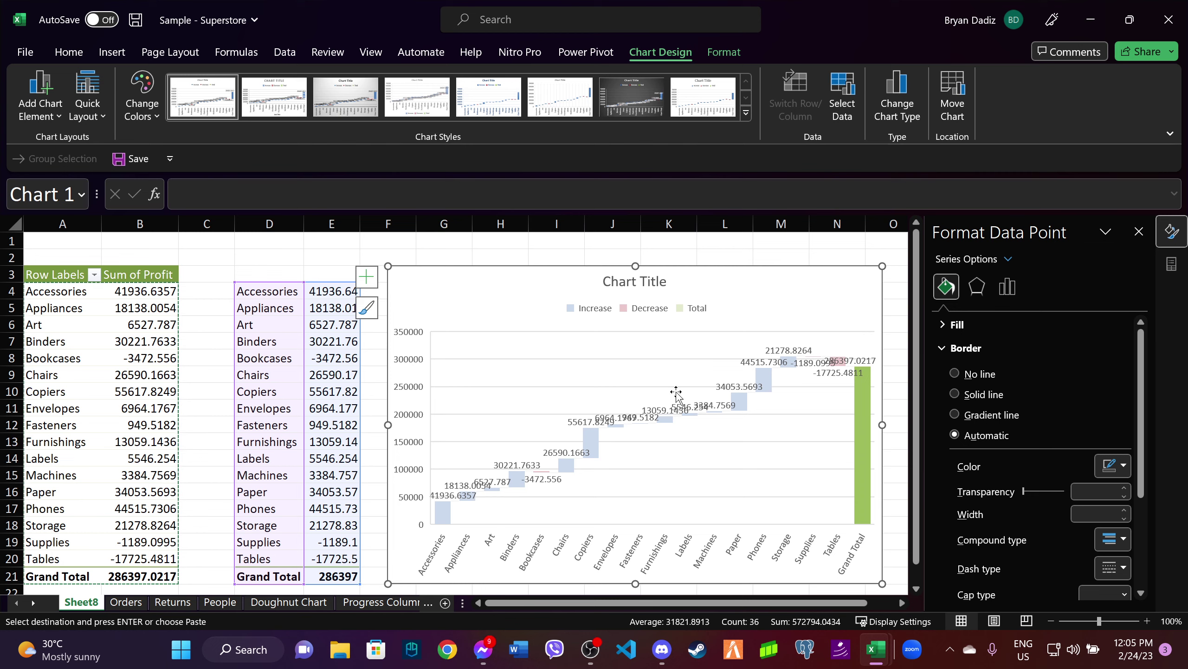
# Close the format pane and stretch the waterfall chart rightward to column T.
pyautogui.click(1139, 232)
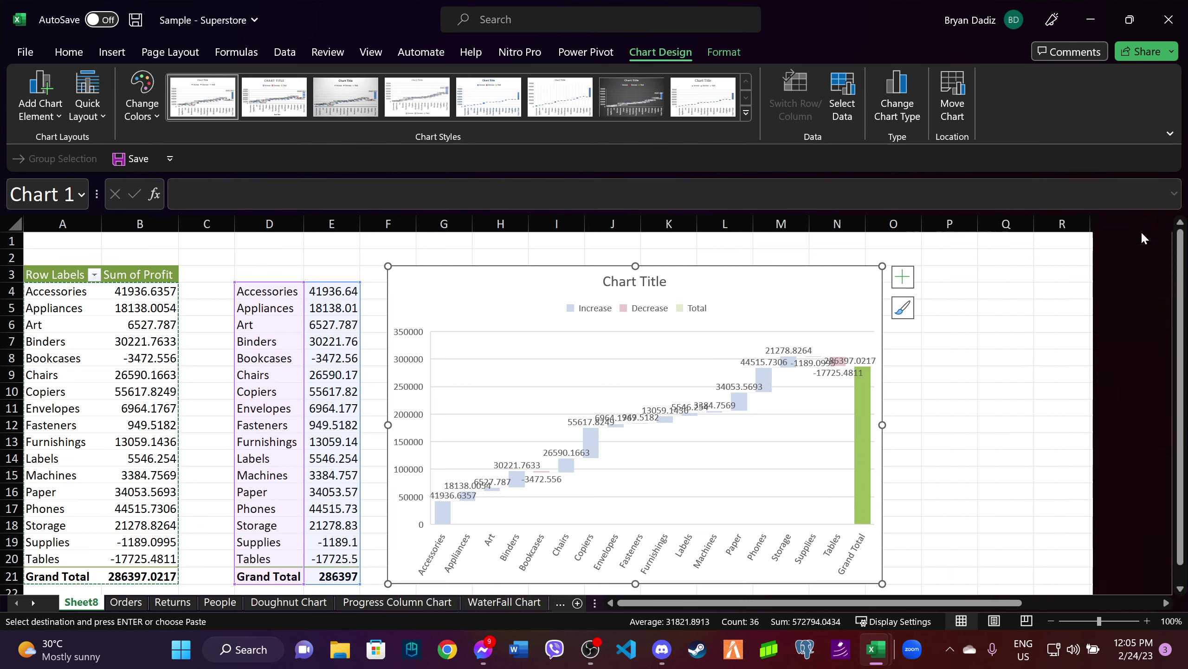
pyautogui.click(934, 489)
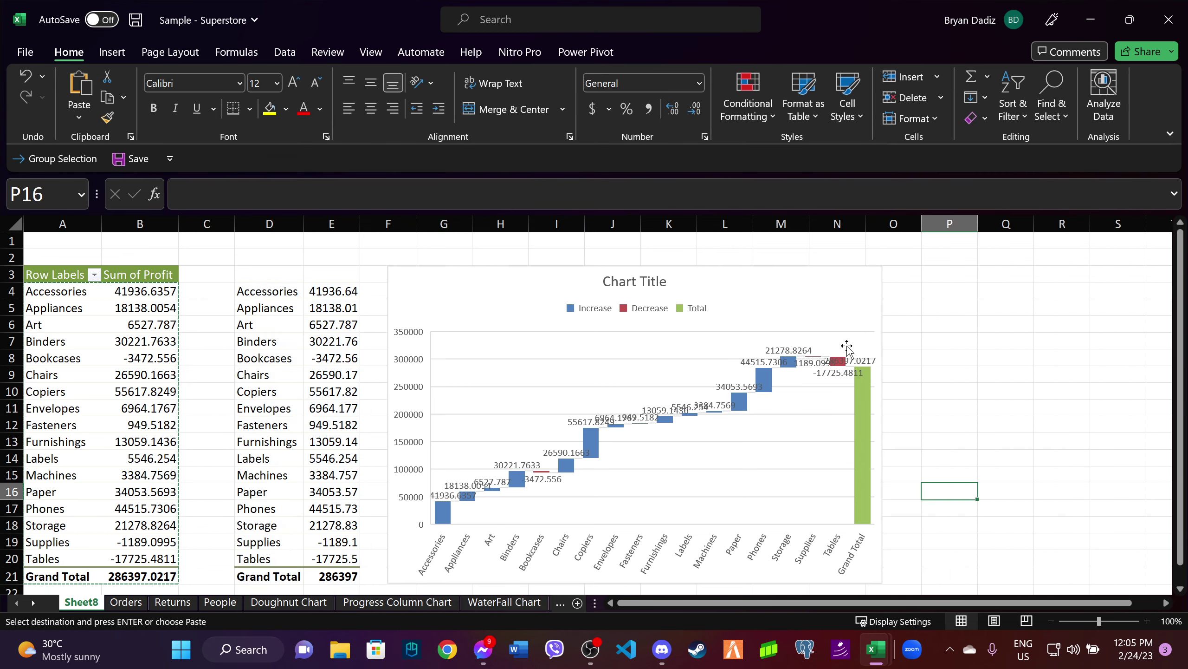
pyautogui.click(843, 318)
pyautogui.moveTo(882, 425); pyautogui.dragTo(1098, 427)
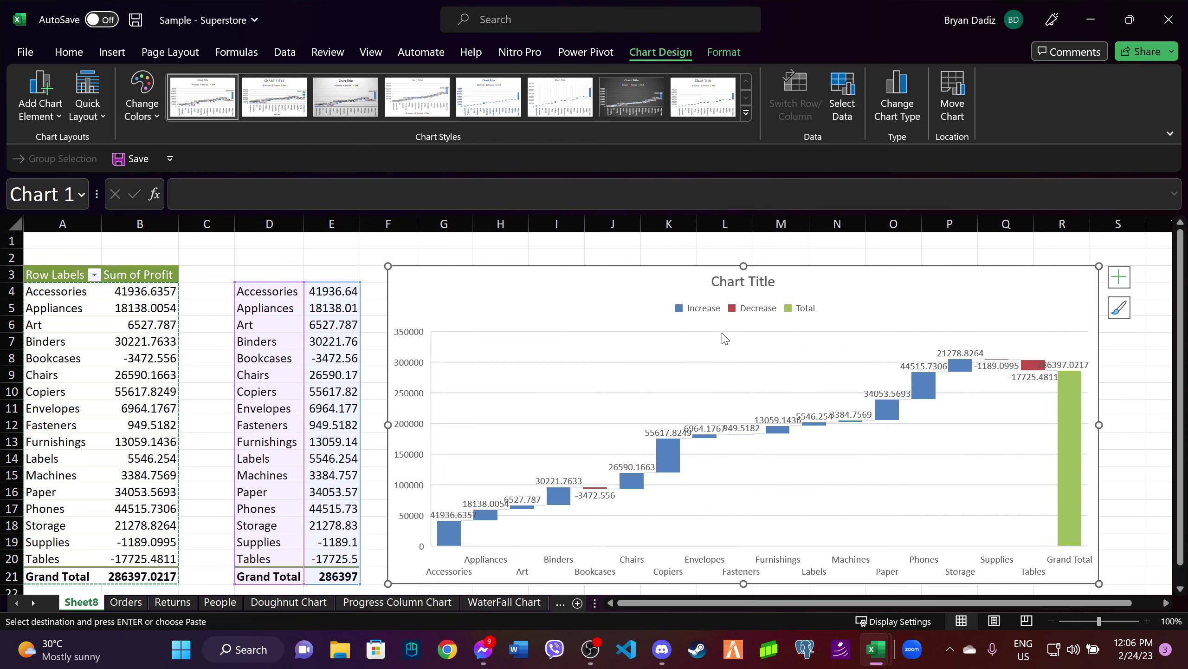
pyautogui.scroll(-1, 681, 512)
pyautogui.scroll(-1, 681, 512)
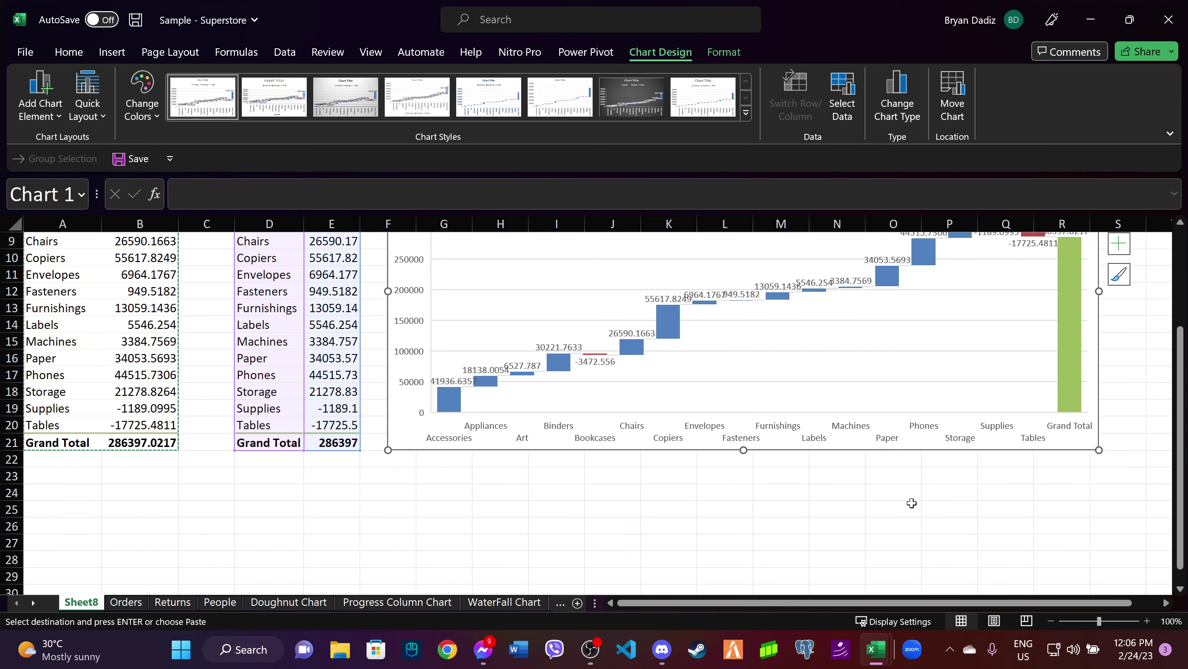
pyautogui.scroll(1, 990, 505)
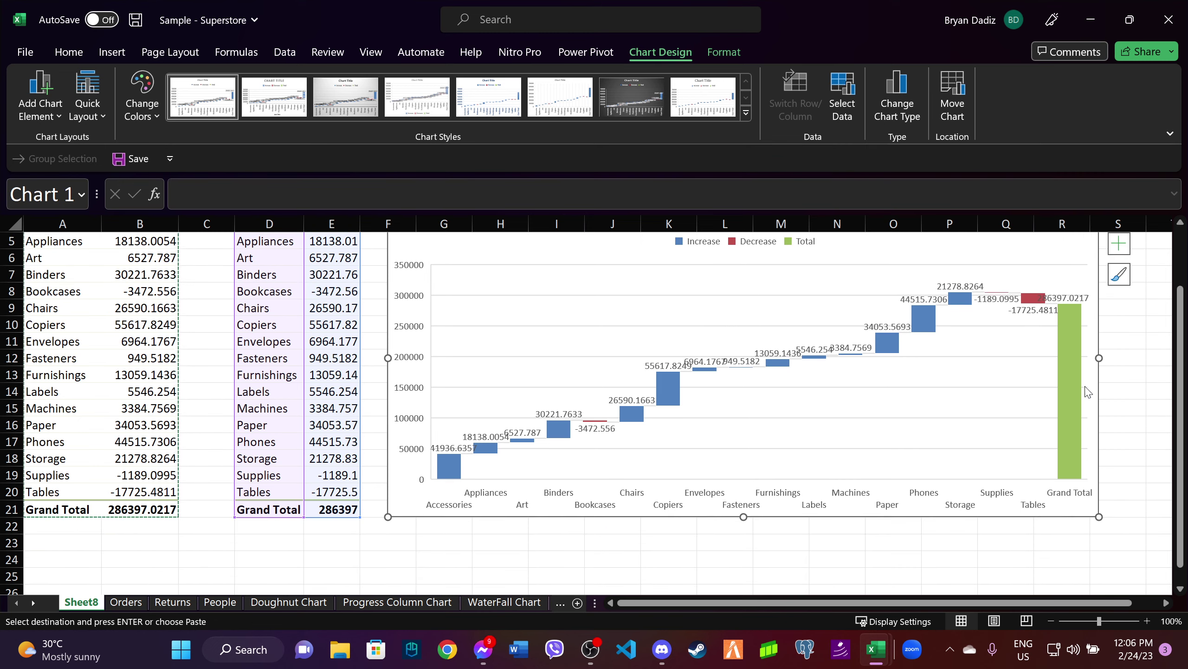
pyautogui.moveTo(1099, 357); pyautogui.dragTo(1160, 358)
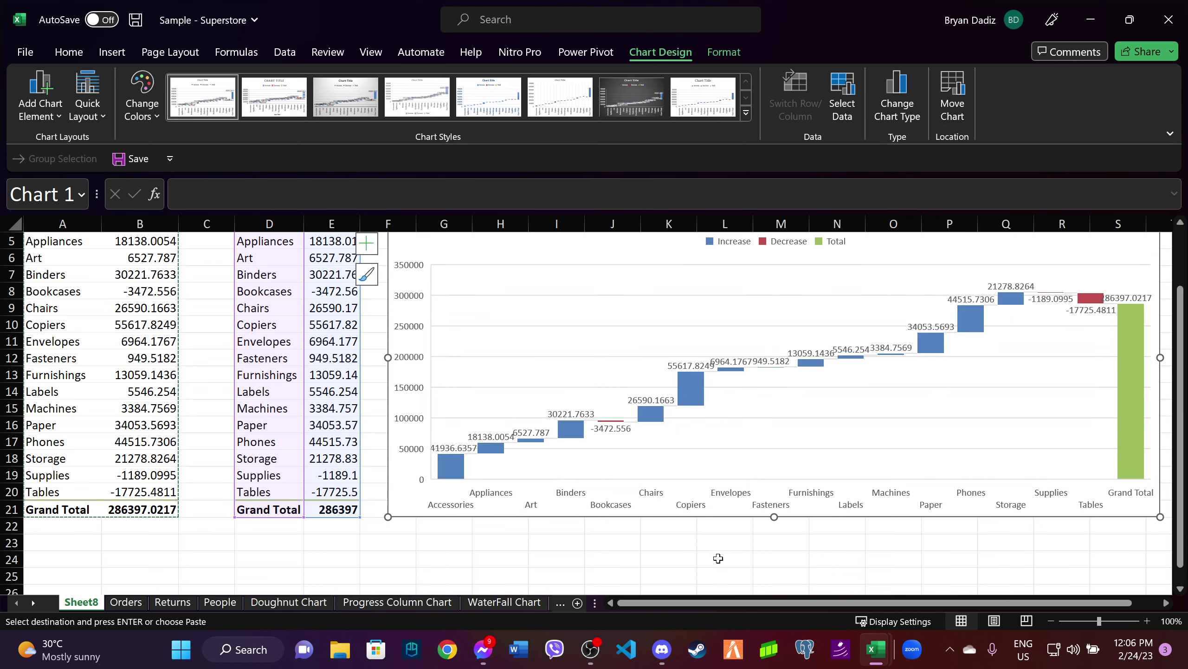
pyautogui.moveTo(699, 603); pyautogui.dragTo(985, 604)
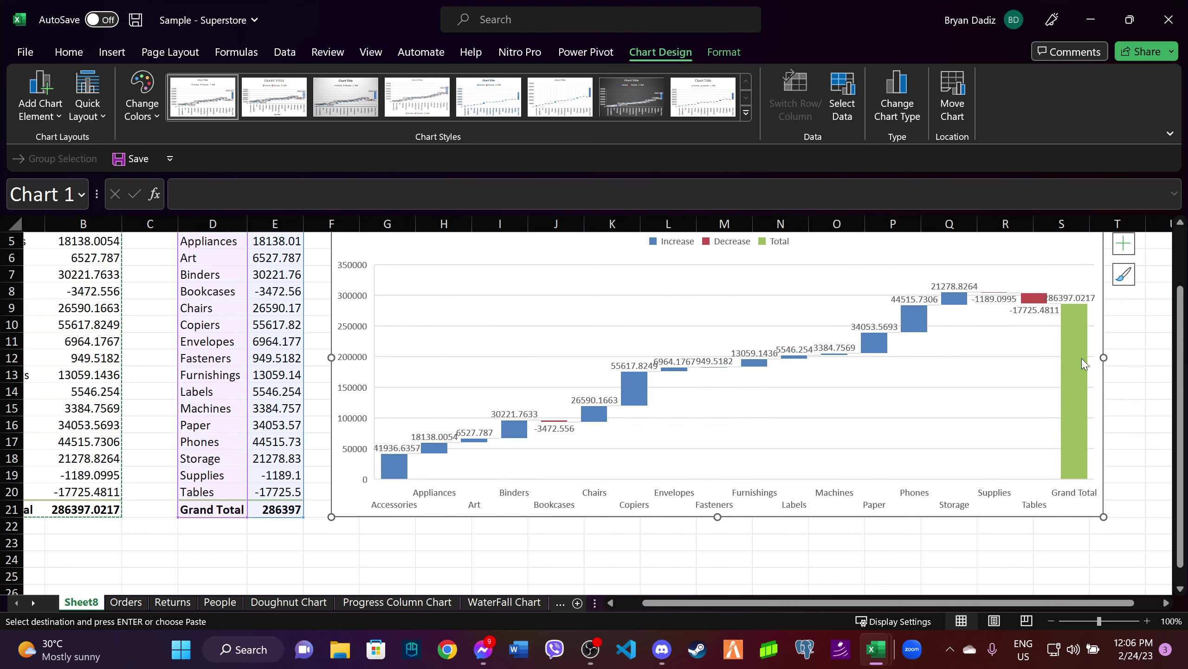
pyautogui.moveTo(1105, 358); pyautogui.dragTo(1165, 358)
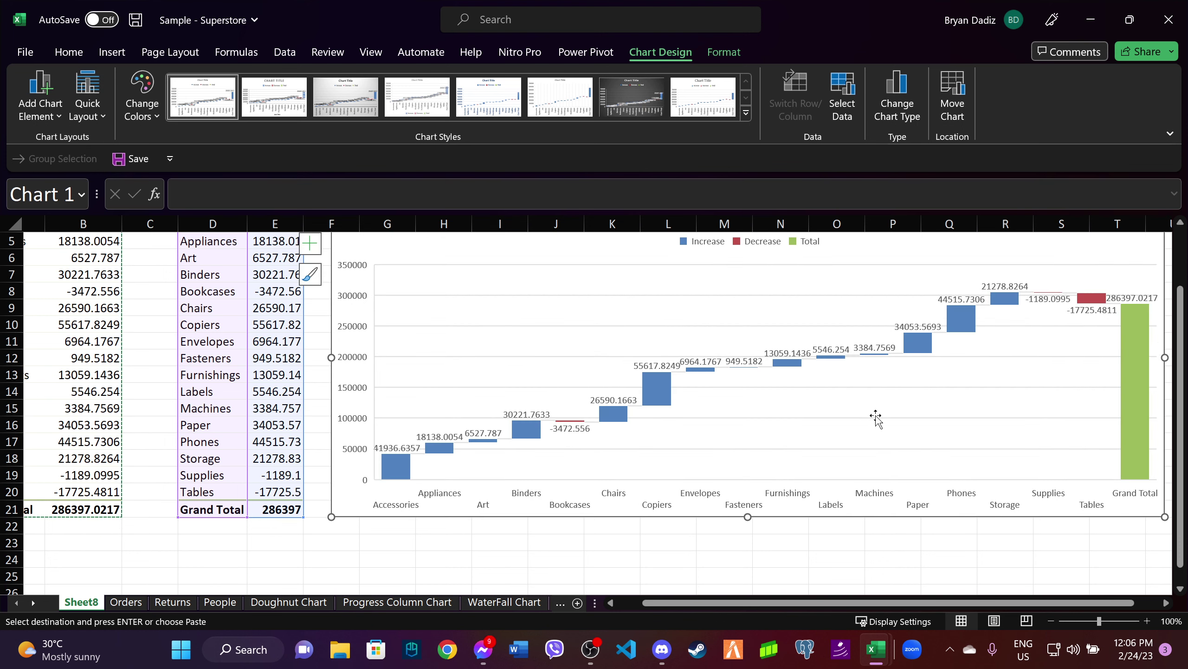
# Undo a delete-all of the value labels, then remove the Art, Chairs and Binders labels.
pyautogui.click(474, 436)
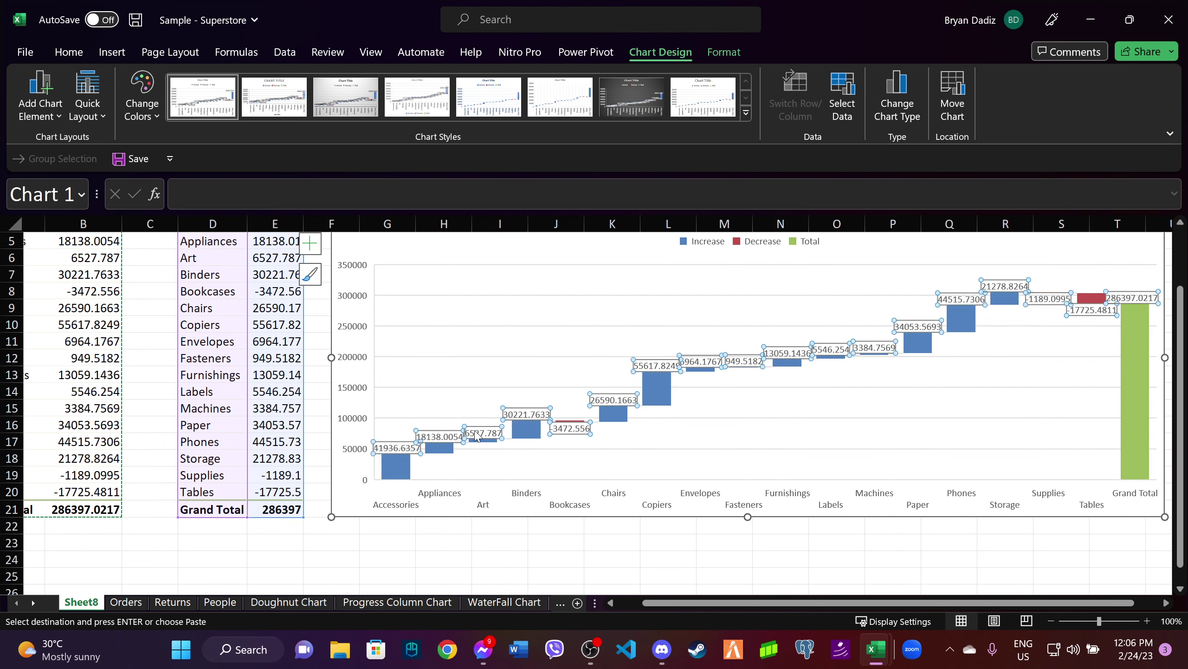
pyautogui.press('Delete')
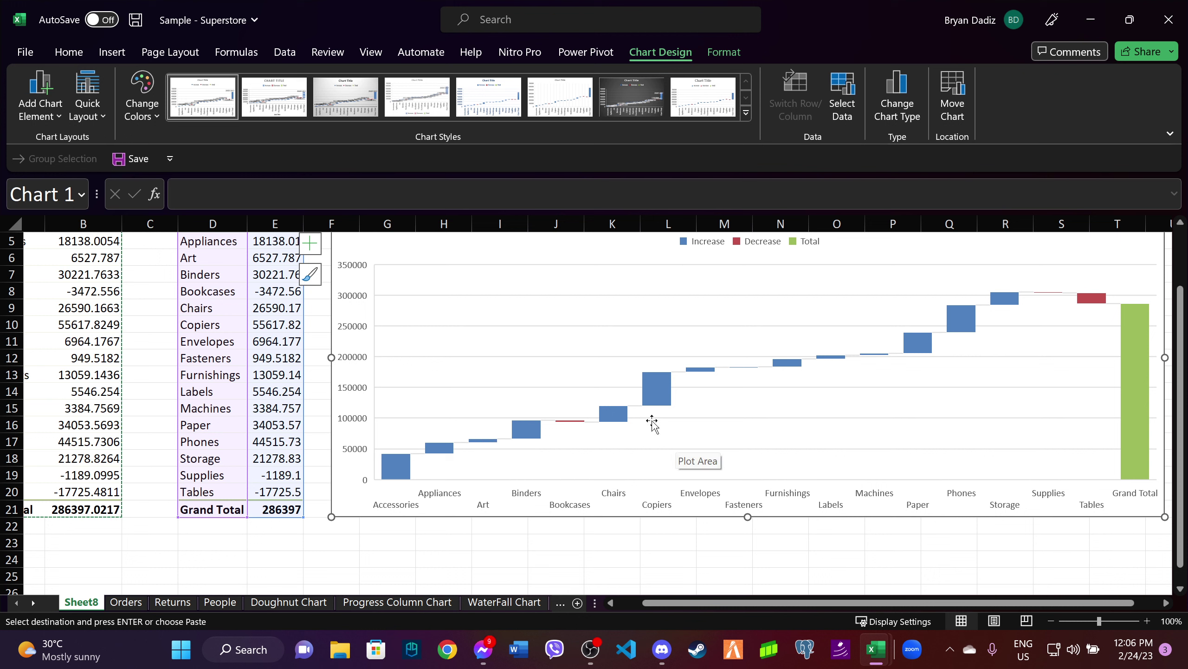
pyautogui.hotkey('ctrl', 'z')
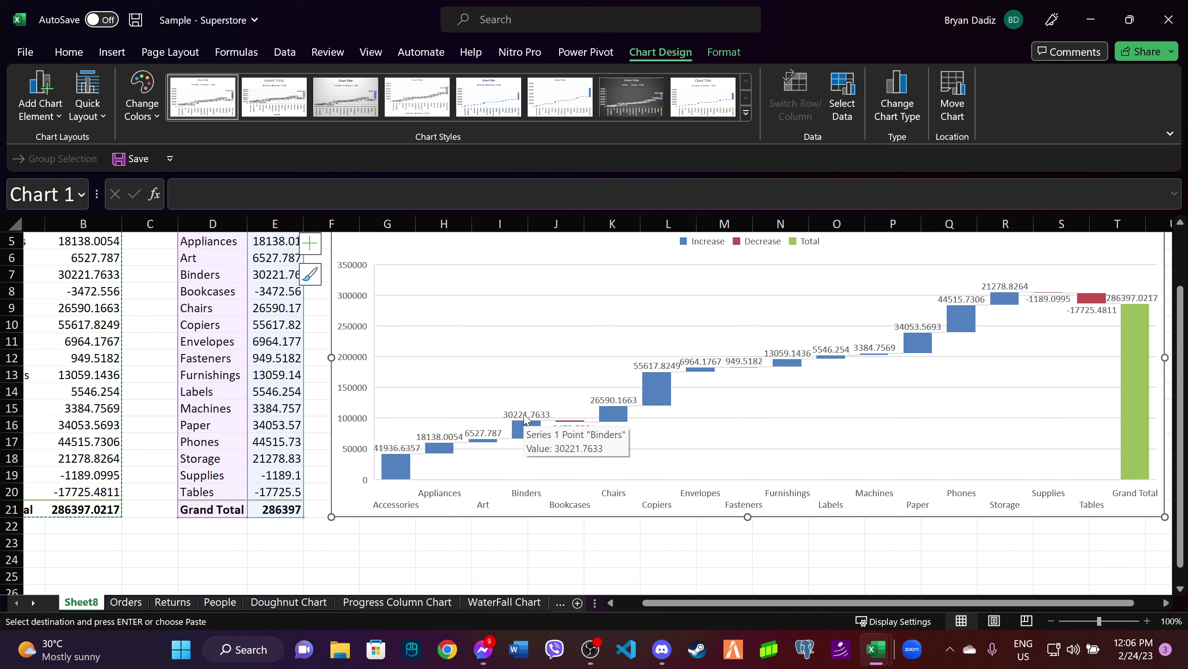
pyautogui.click(441, 438)
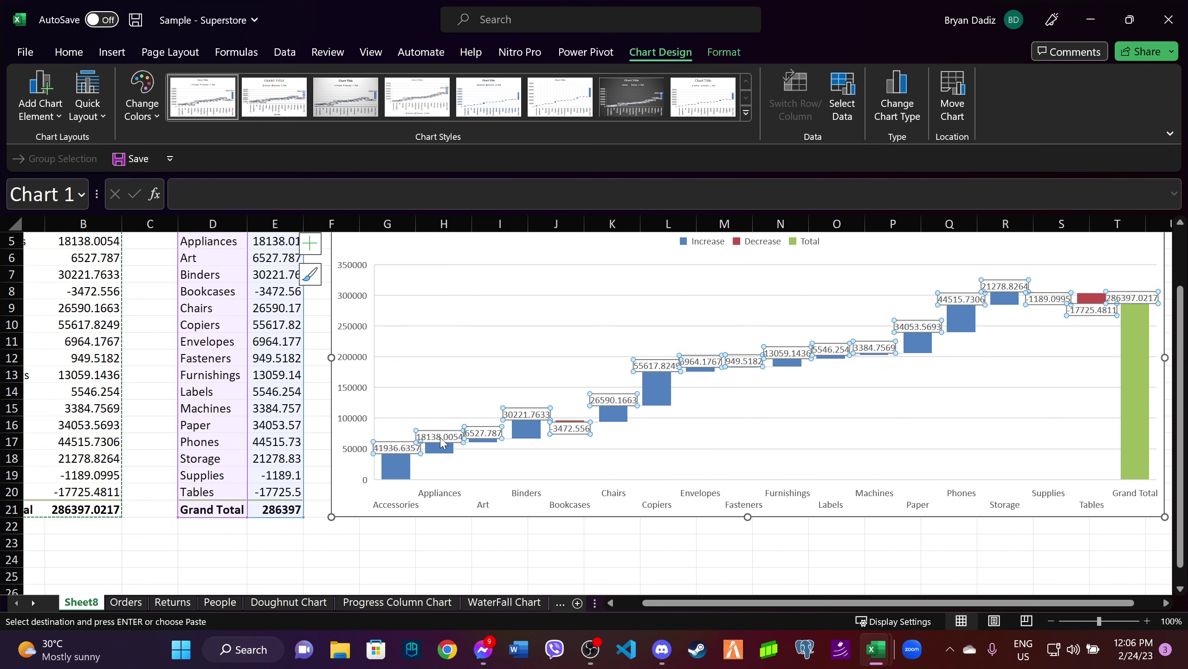
pyautogui.click(488, 435)
pyautogui.press('Delete')
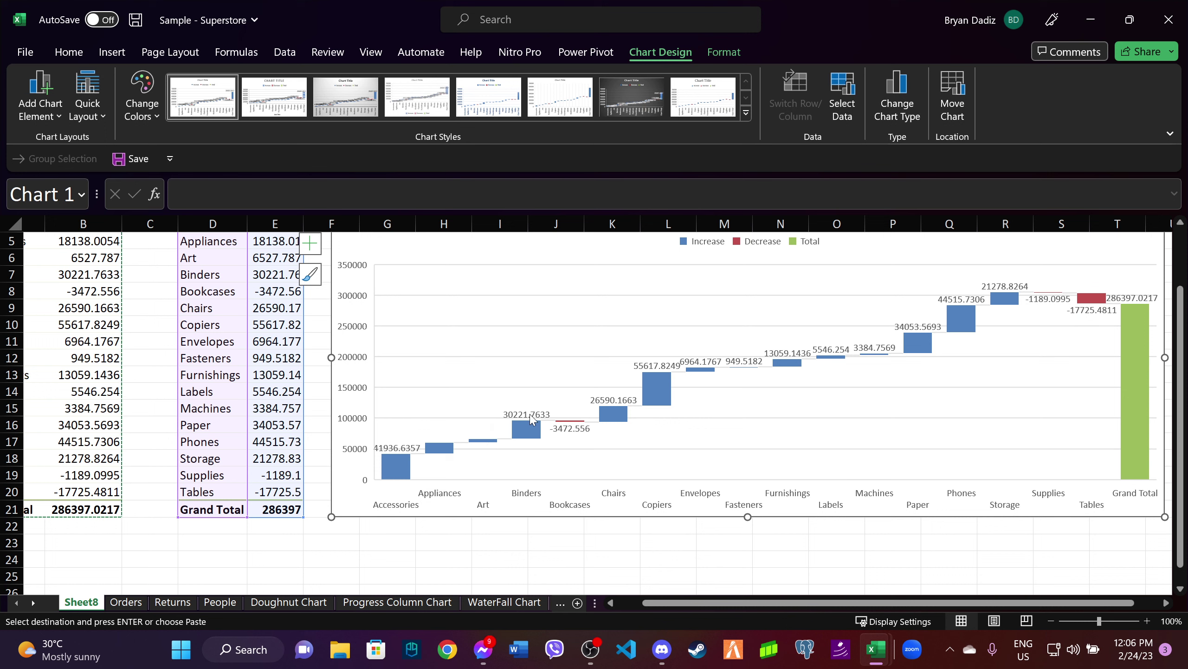
pyautogui.click(625, 402)
pyautogui.click(625, 402)
pyautogui.press('Delete')
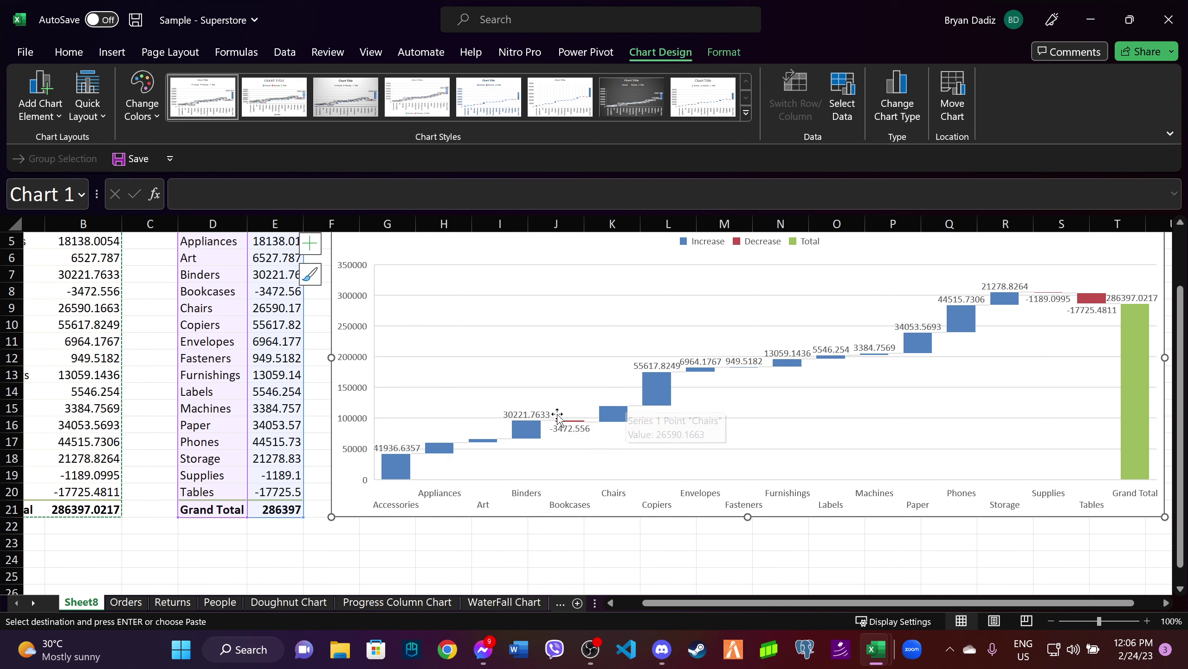
pyautogui.click(528, 414)
pyautogui.click(530, 415)
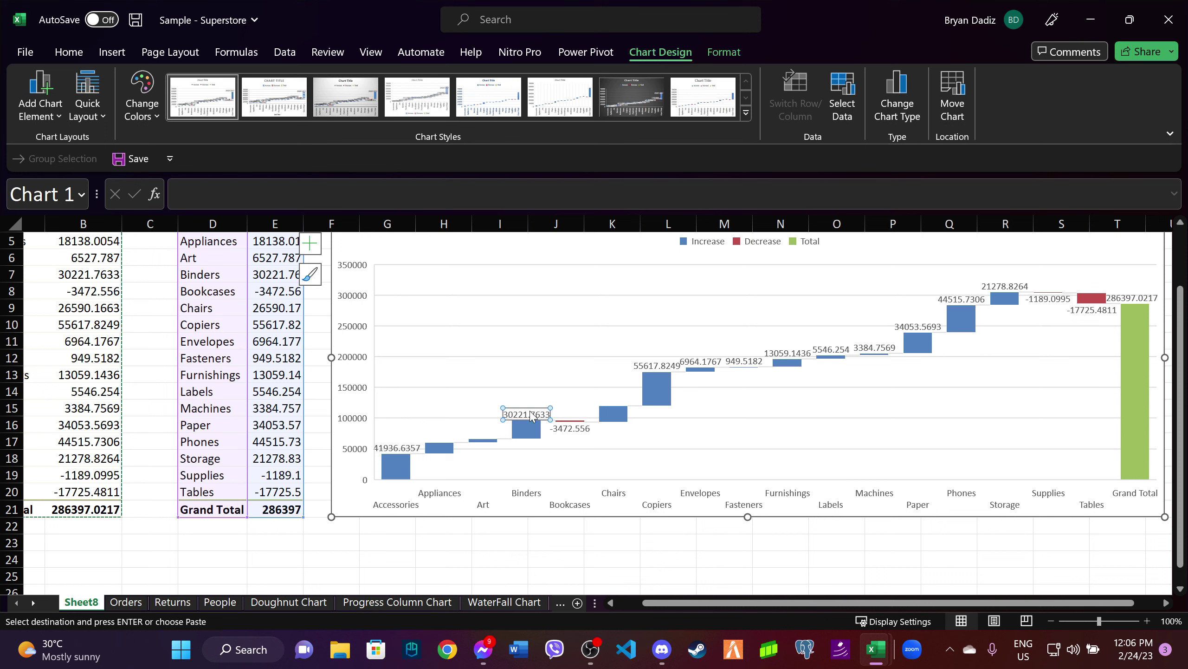
pyautogui.press('Delete')
# Delete the Envelopes, Fasteners, Furnishings, 5546.254 and Machines labels, then move Sheet8 between Sheet5 and Sheet6.
pyautogui.click(710, 365)
pyautogui.click(710, 366)
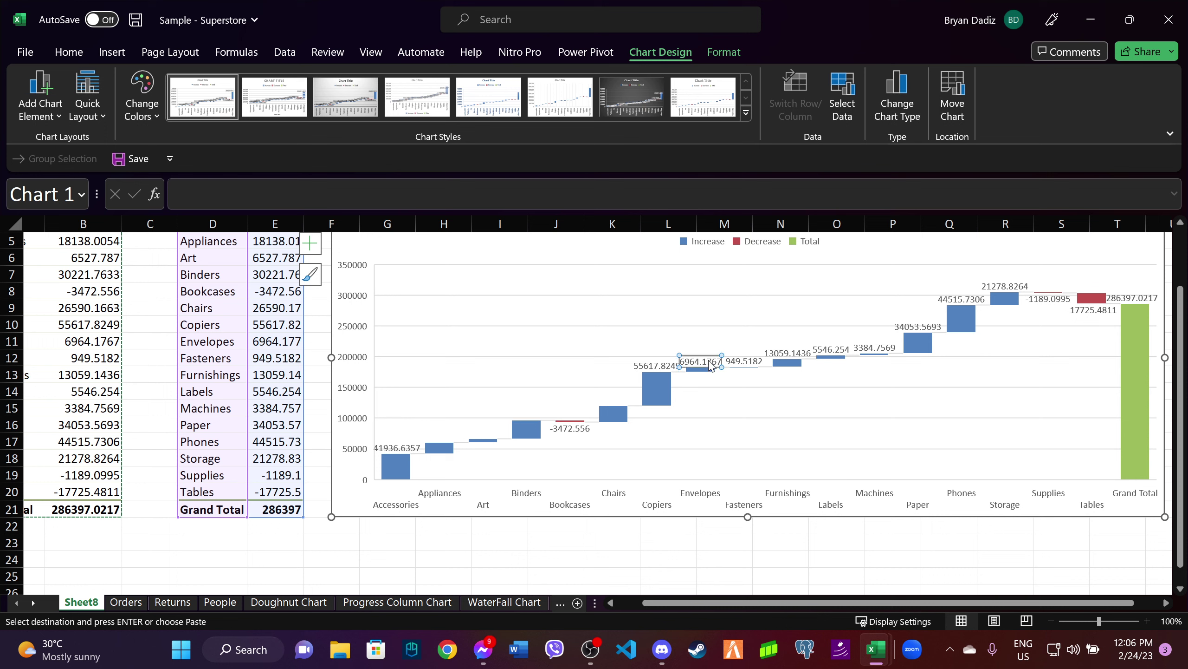
pyautogui.press('Delete')
pyautogui.click(748, 366)
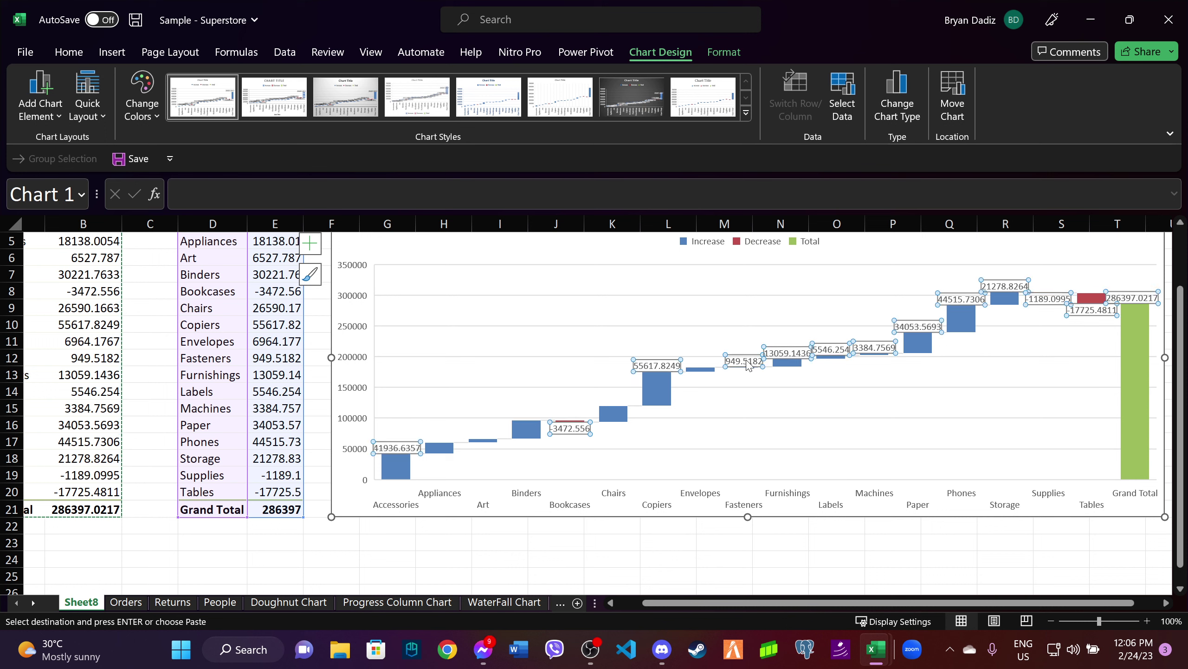
pyautogui.click(748, 366)
pyautogui.press('Delete')
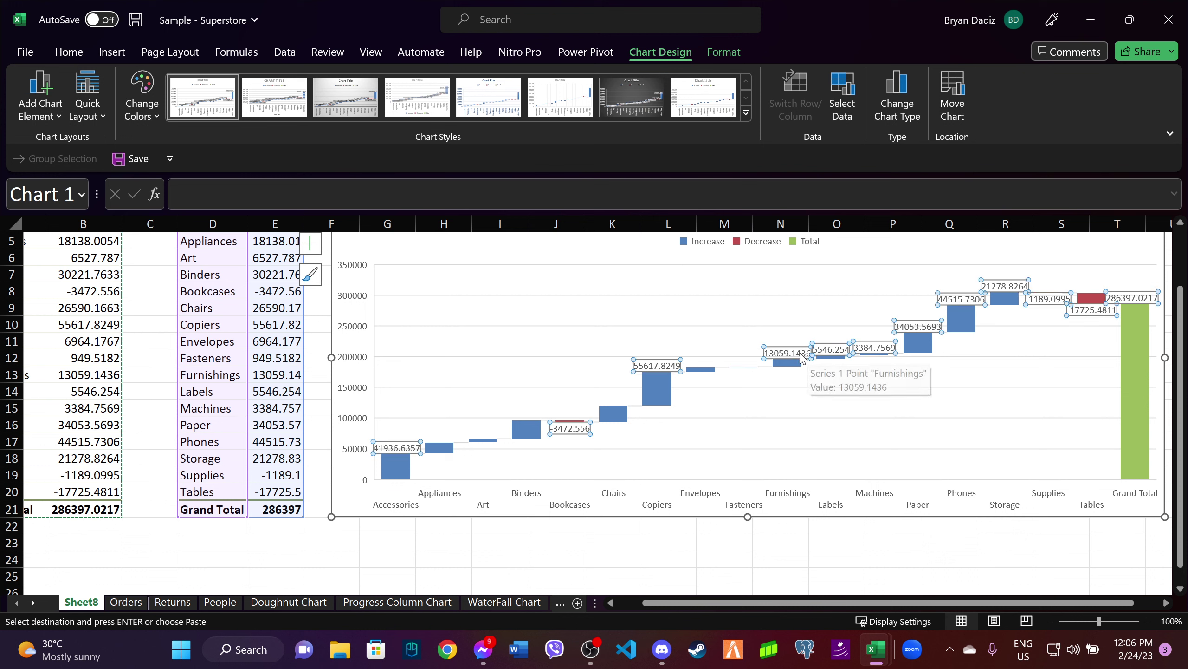
pyautogui.click(802, 358)
pyautogui.press('Delete')
pyautogui.click(839, 354)
pyautogui.click(839, 355)
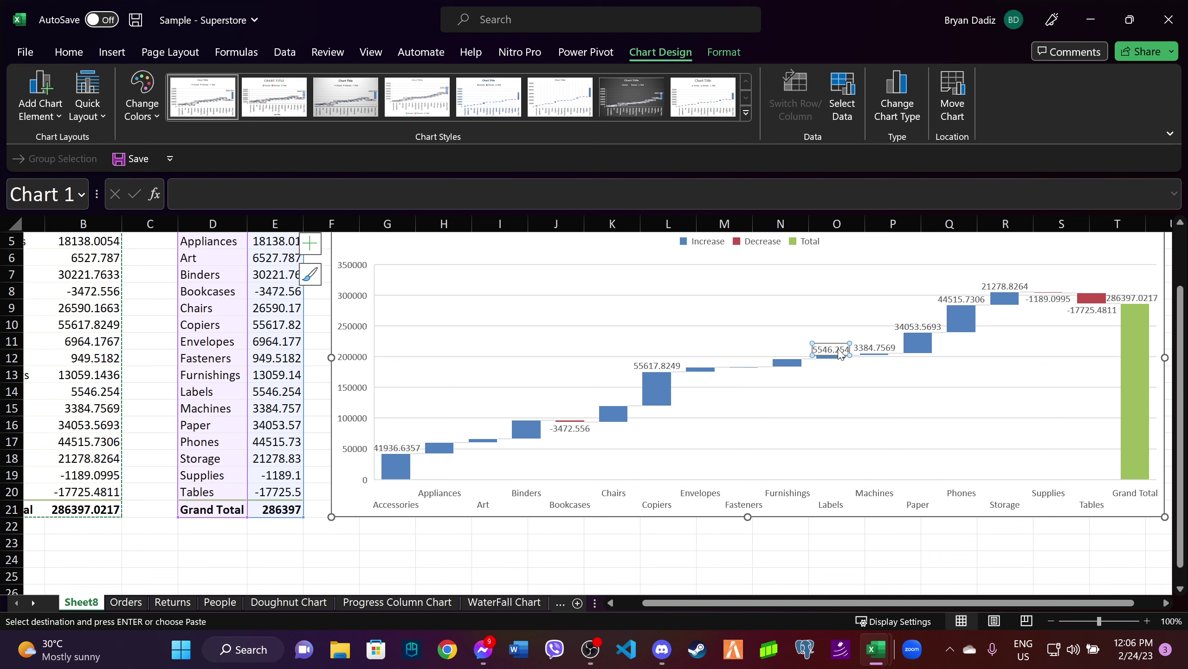
pyautogui.press('Delete')
pyautogui.click(874, 348)
pyautogui.click(876, 350)
pyautogui.press('Delete')
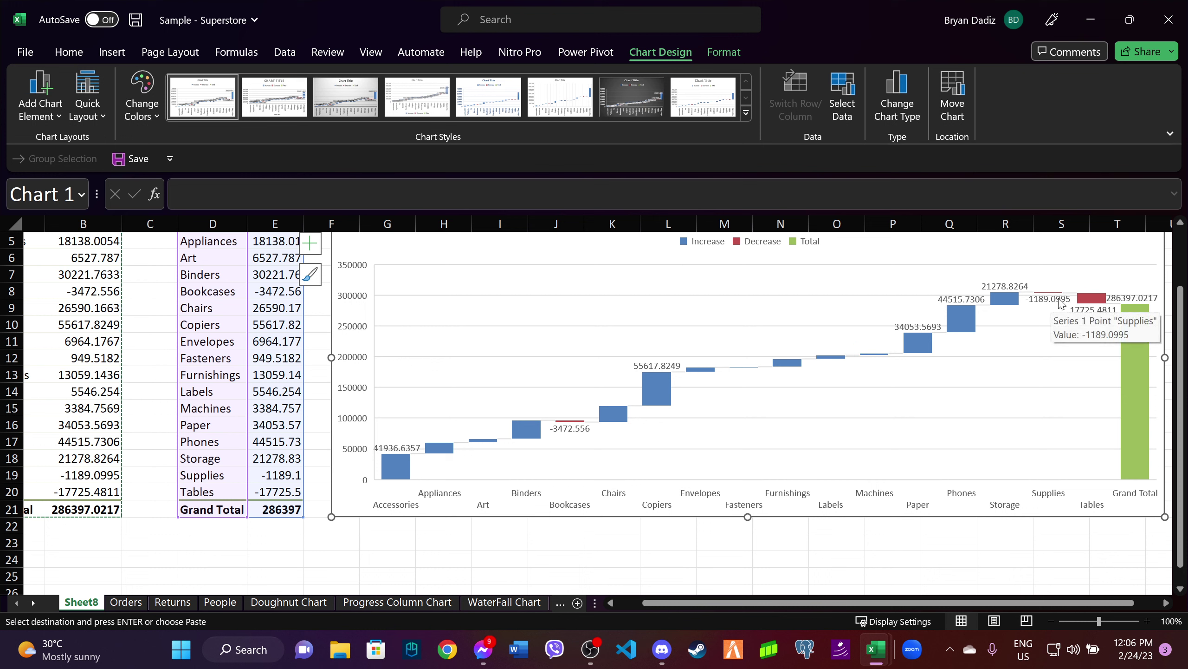
pyautogui.click(1140, 302)
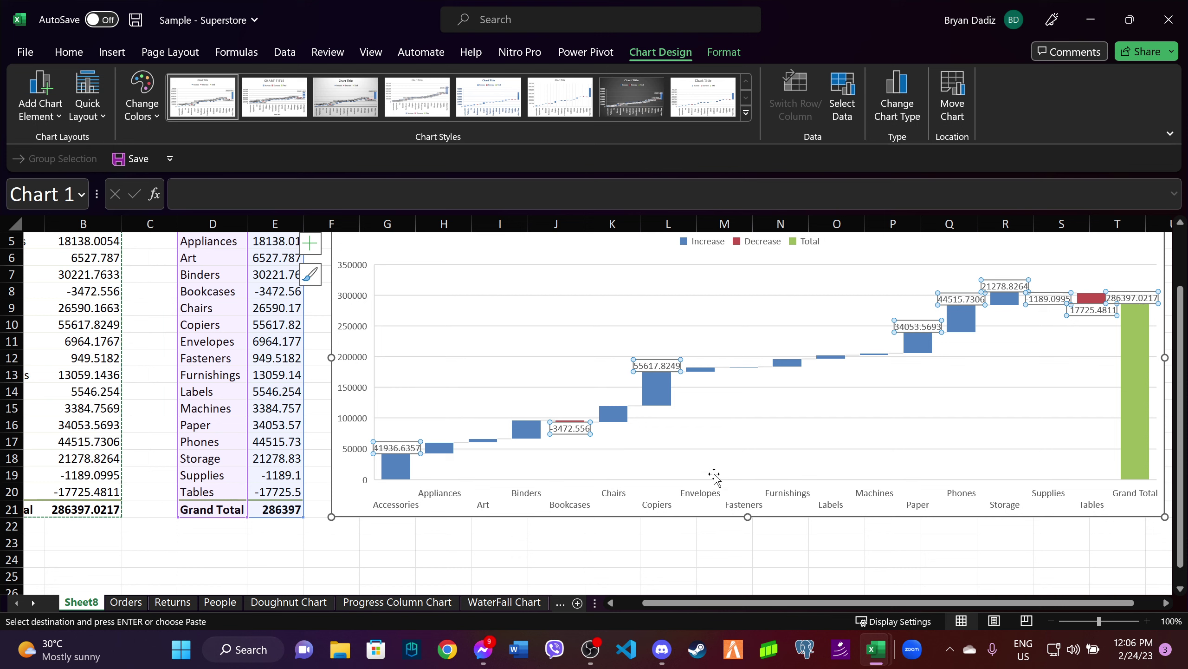
pyautogui.click(787, 542)
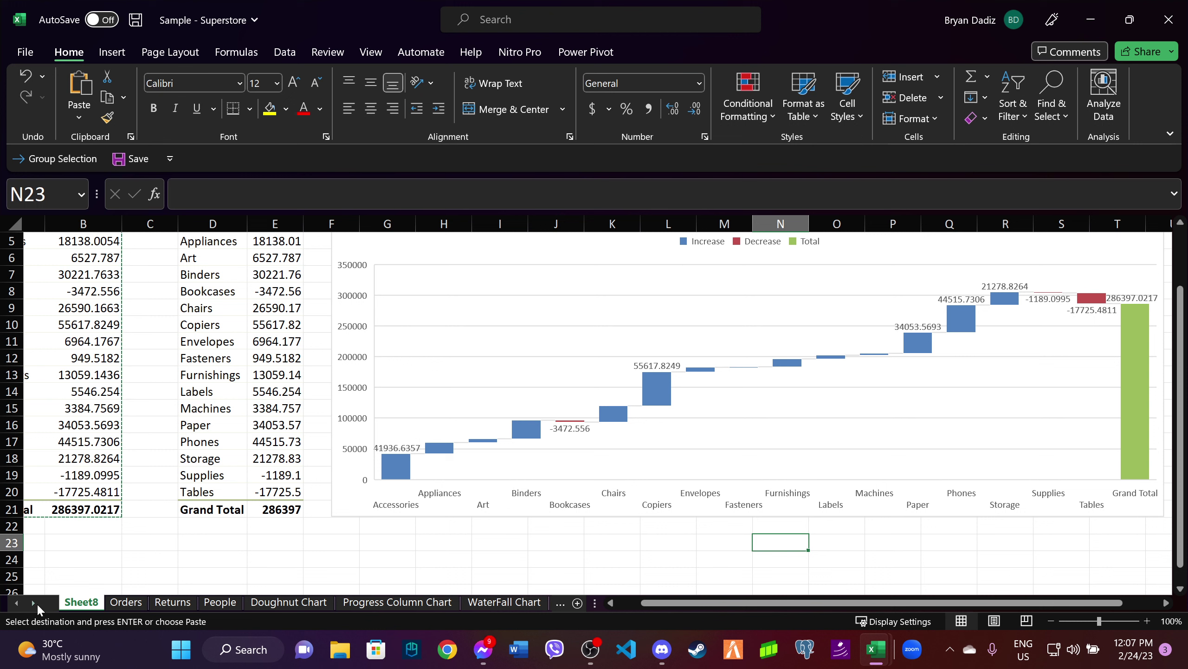
pyautogui.click(560, 602)
pyautogui.moveTo(613, 602)
pyautogui.mouseDown()
pyautogui.moveTo(486, 606)
pyautogui.moveTo(531, 604)
pyautogui.mouseUp()
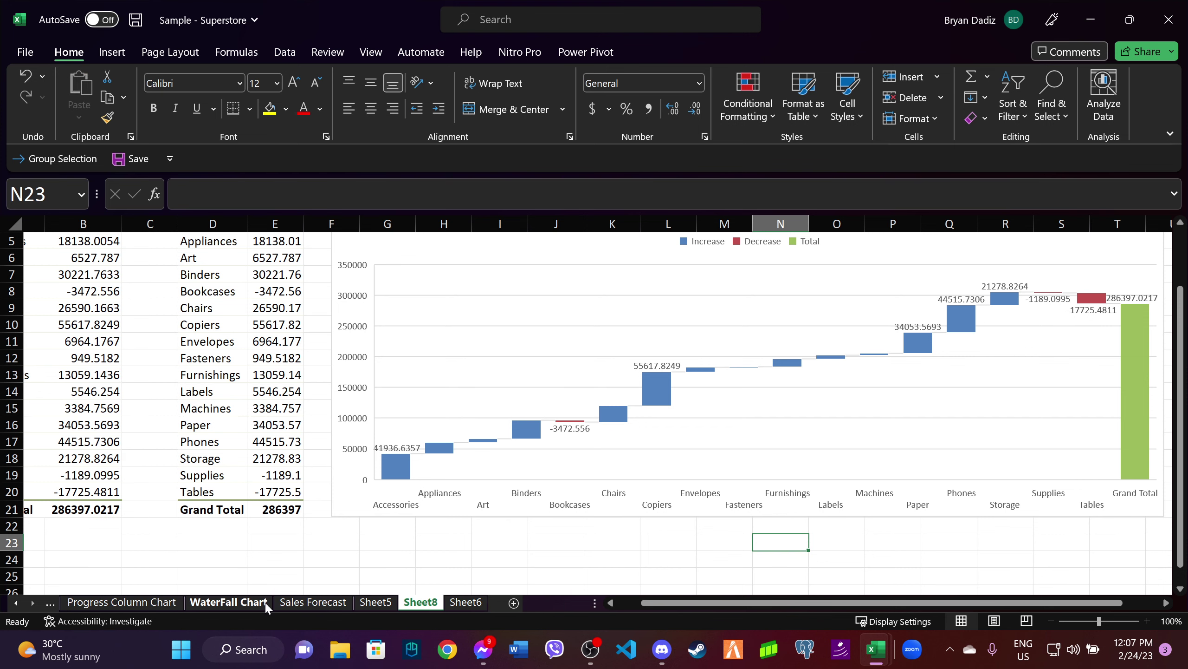
# Review the Sales Forecast sheet's Order Date and Sales table and its confidence-bound chart.
pyautogui.click(305, 604)
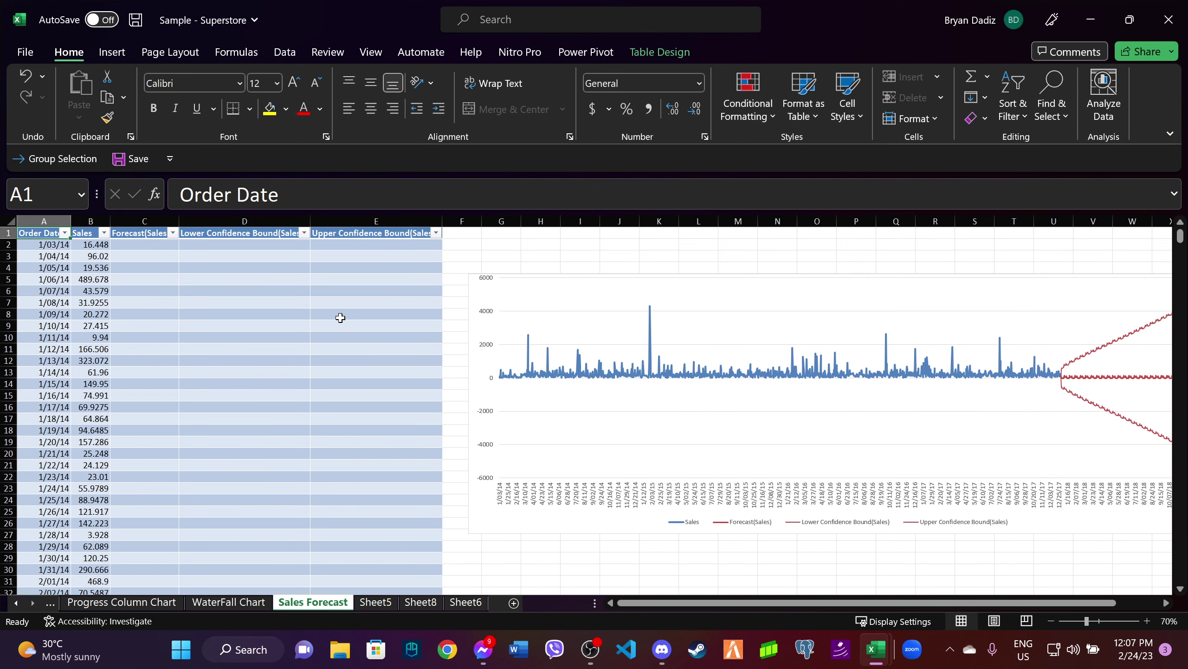
pyautogui.moveTo(861, 603); pyautogui.dragTo(904, 606)
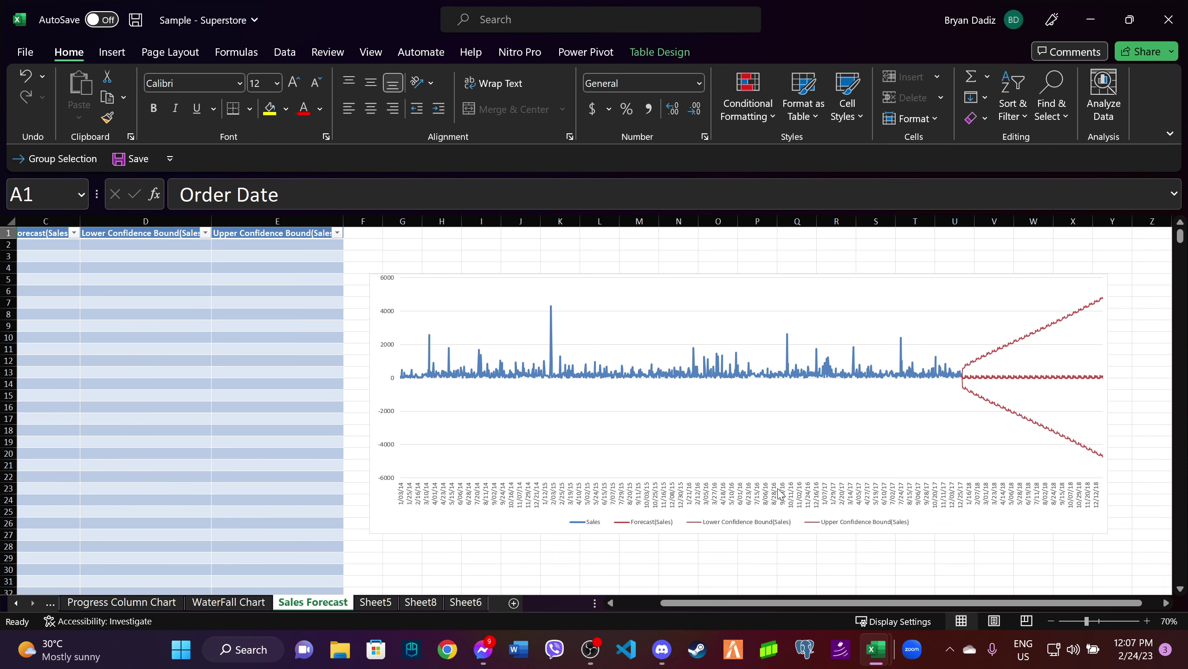
pyautogui.moveTo(773, 602); pyautogui.dragTo(659, 608)
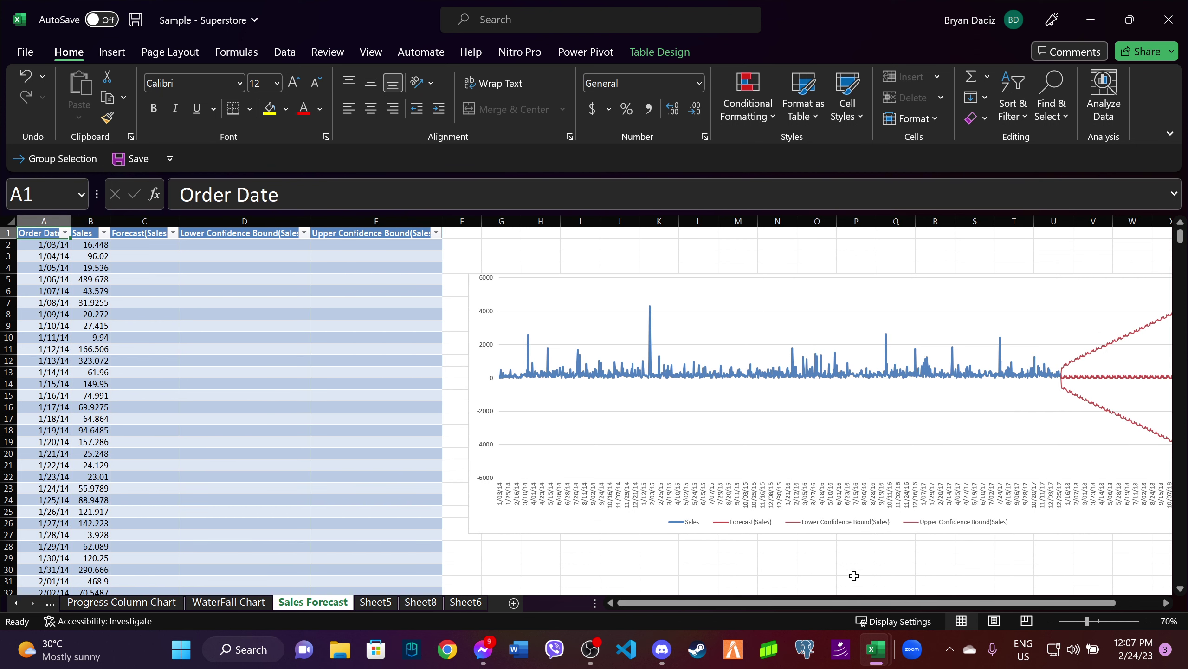
pyautogui.moveTo(755, 604); pyautogui.dragTo(867, 607)
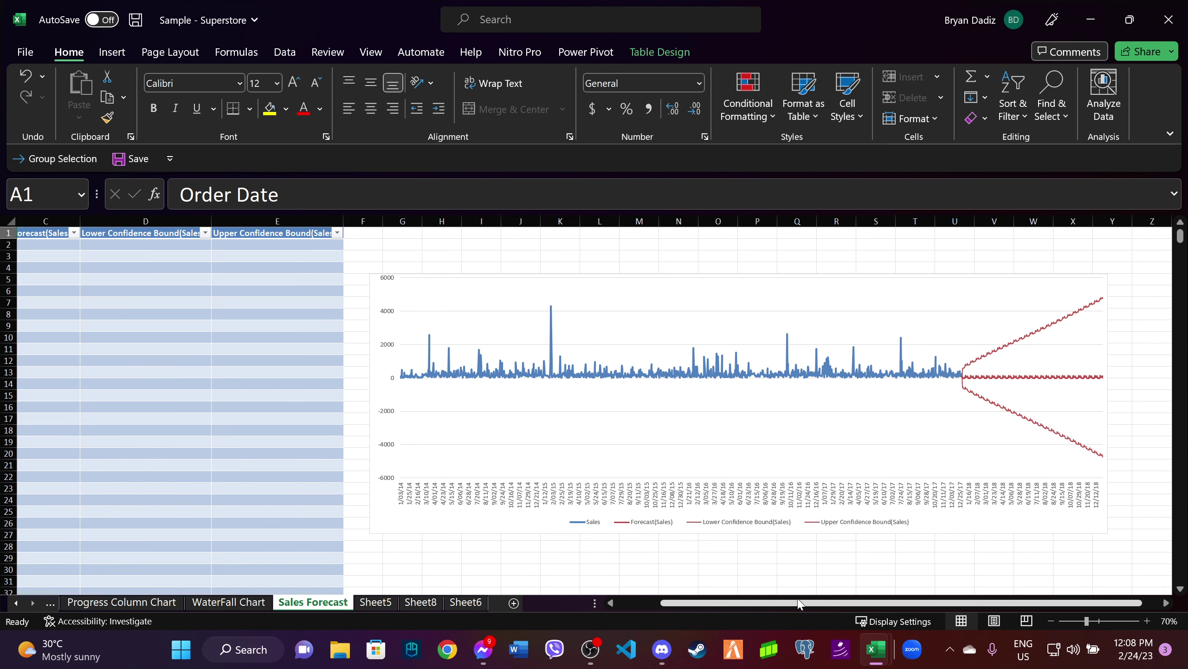
pyautogui.moveTo(800, 603); pyautogui.dragTo(617, 604)
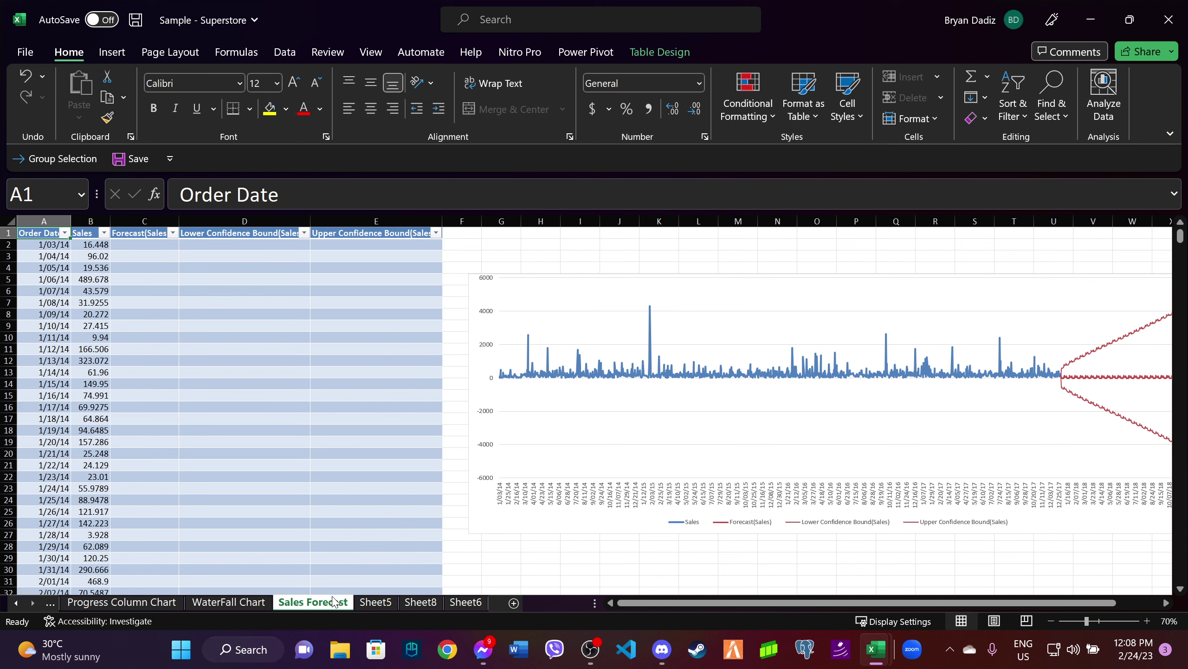
pyautogui.click(16, 603)
pyautogui.click(16, 603)
pyautogui.click(17, 603)
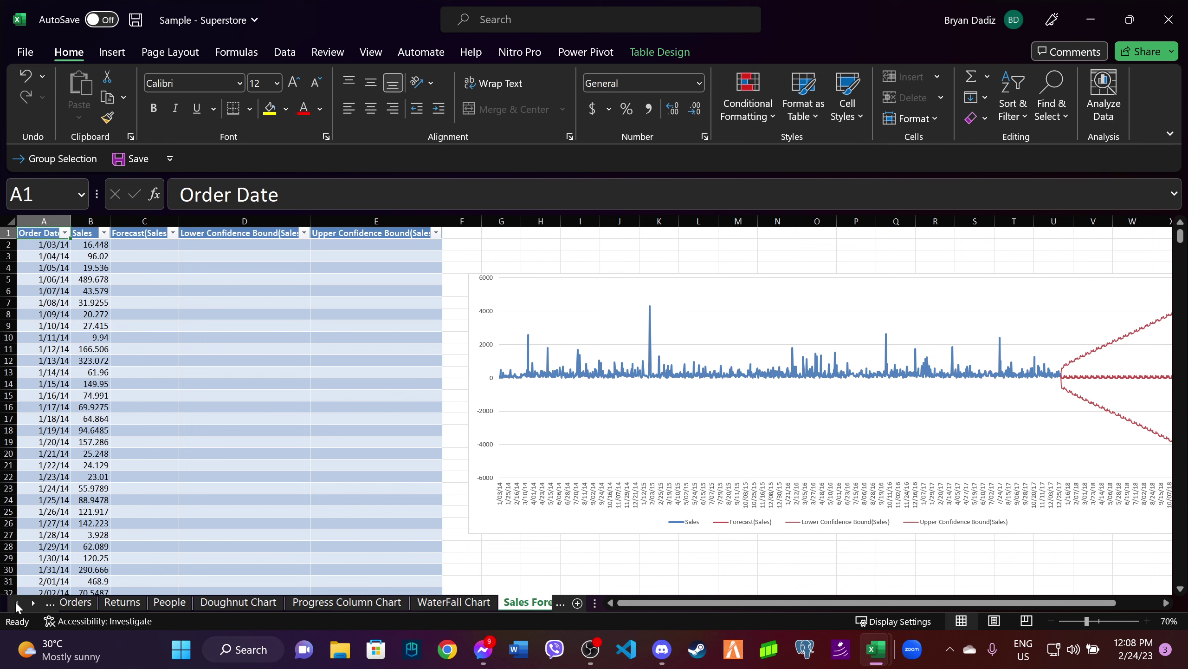
pyautogui.click(16, 603)
# On the Orders sheet, select the Order Date and Sales column data together.
pyautogui.click(80, 603)
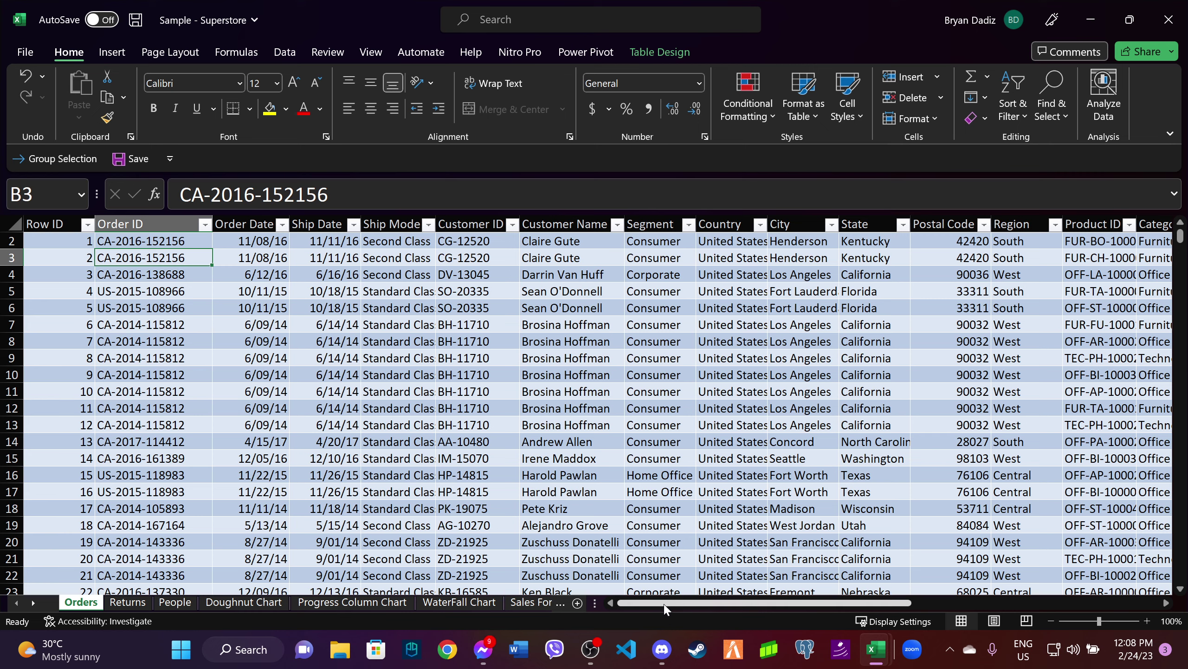
pyautogui.moveTo(667, 607)
pyautogui.mouseDown()
pyautogui.moveTo(694, 607)
pyautogui.moveTo(666, 607)
pyautogui.mouseUp()
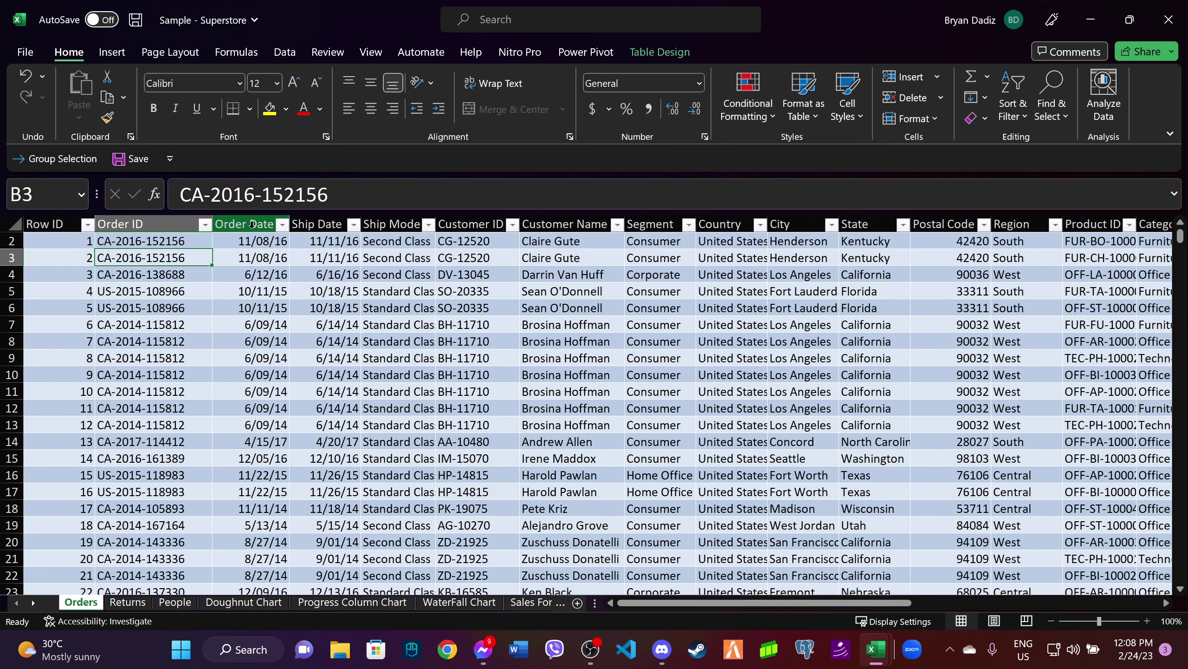
pyautogui.click(248, 219)
pyautogui.moveTo(712, 606); pyautogui.dragTo(959, 613)
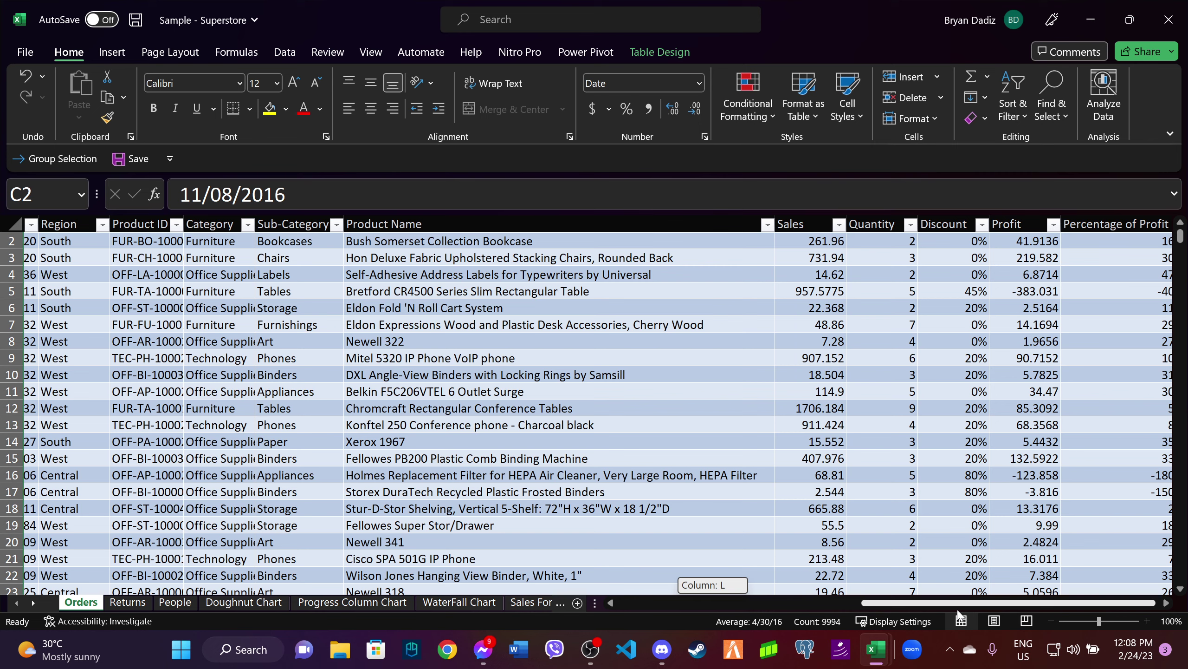
pyautogui.keyDown('shift'); pyautogui.click(821, 226); pyautogui.keyUp('shift')
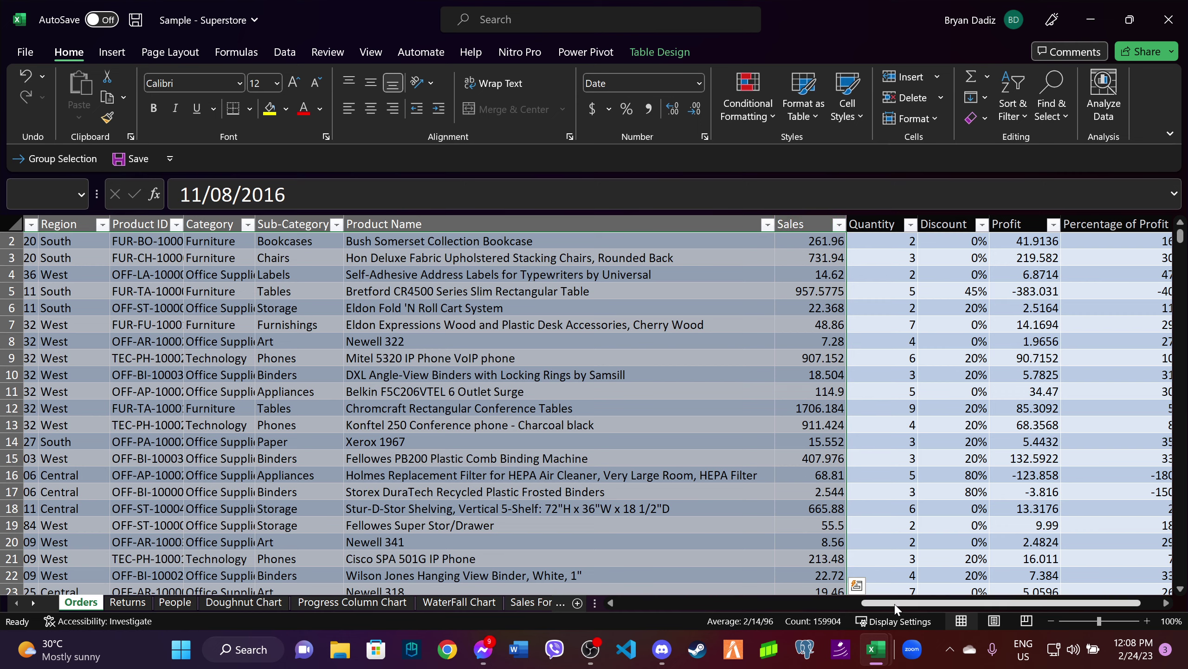
pyautogui.moveTo(895, 608); pyautogui.dragTo(552, 625)
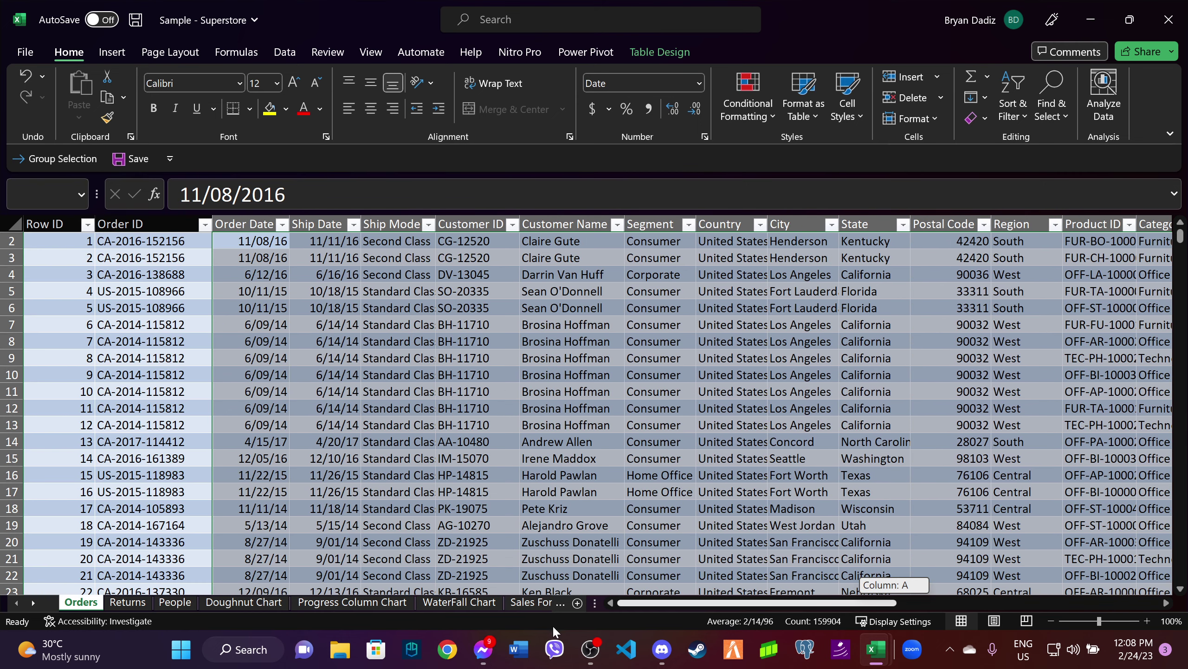
pyautogui.click(239, 220)
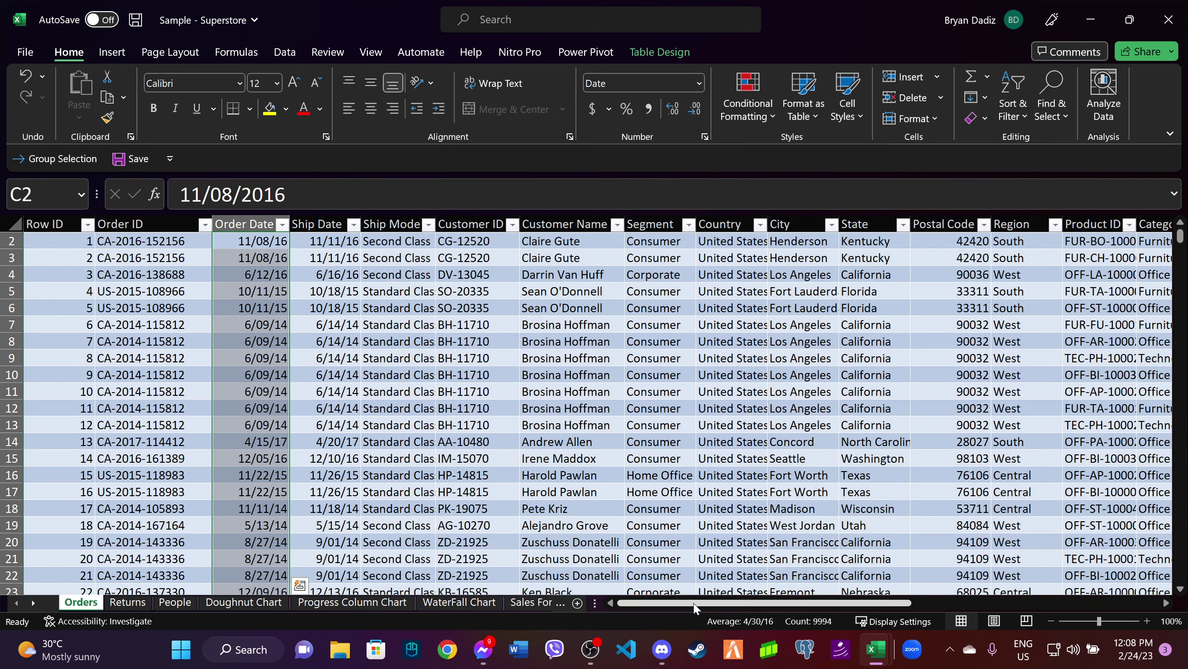
pyautogui.moveTo(694, 607); pyautogui.dragTo(955, 609)
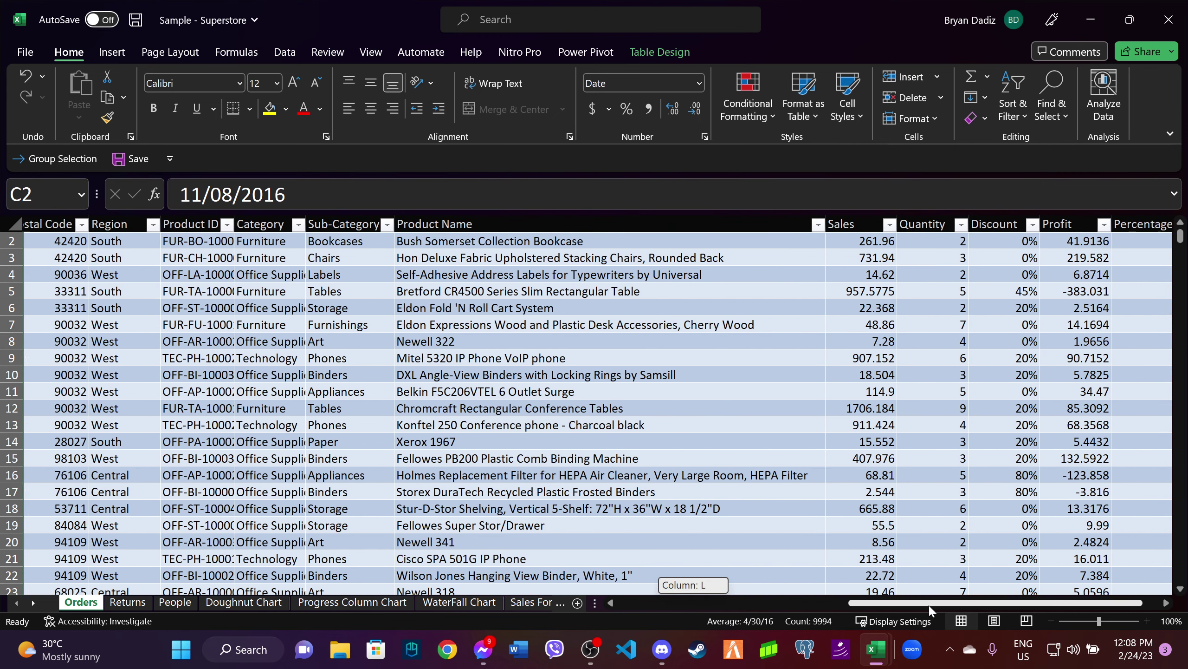
pyautogui.keyDown('ctrl'); pyautogui.click(794, 221); pyautogui.keyUp('ctrl')
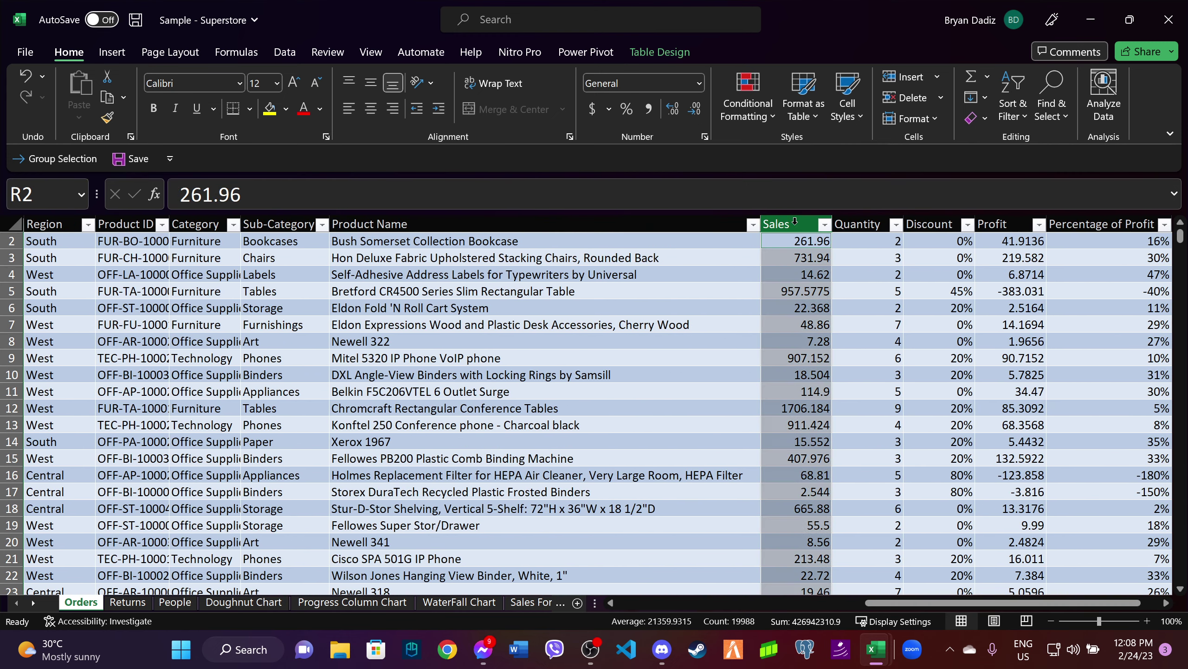
pyautogui.moveTo(924, 604)
pyautogui.mouseDown()
pyautogui.moveTo(570, 609)
pyautogui.moveTo(1012, 623)
pyautogui.moveTo(791, 618)
pyautogui.moveTo(958, 619)
pyautogui.mouseUp()
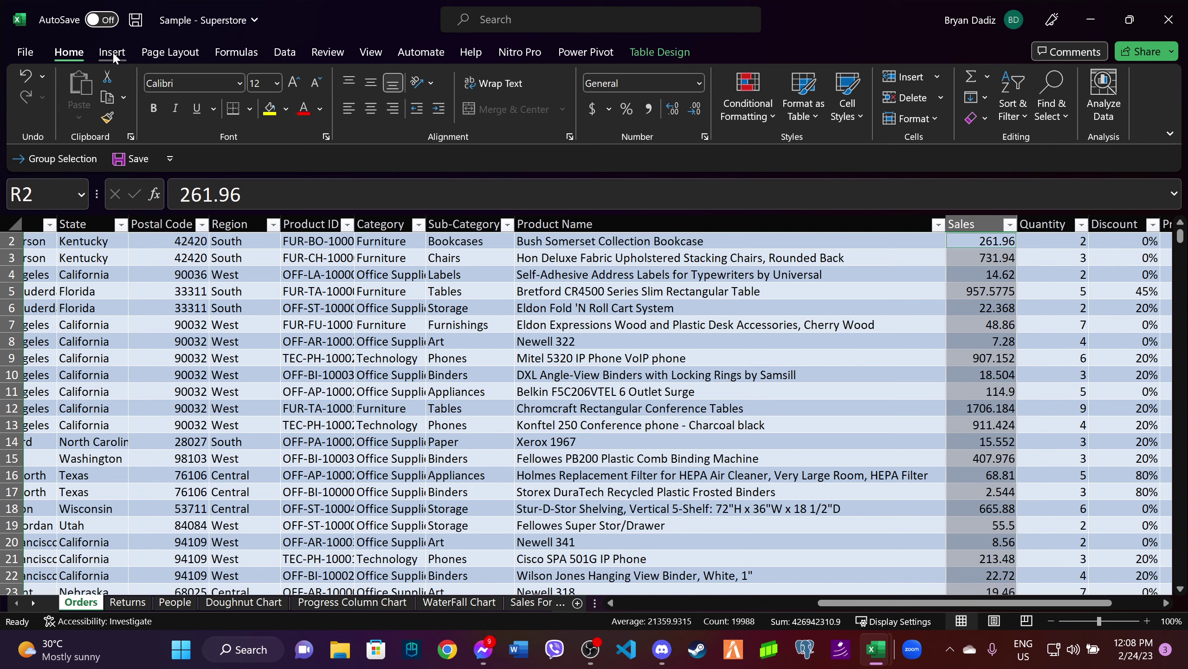
pyautogui.click(297, 51)
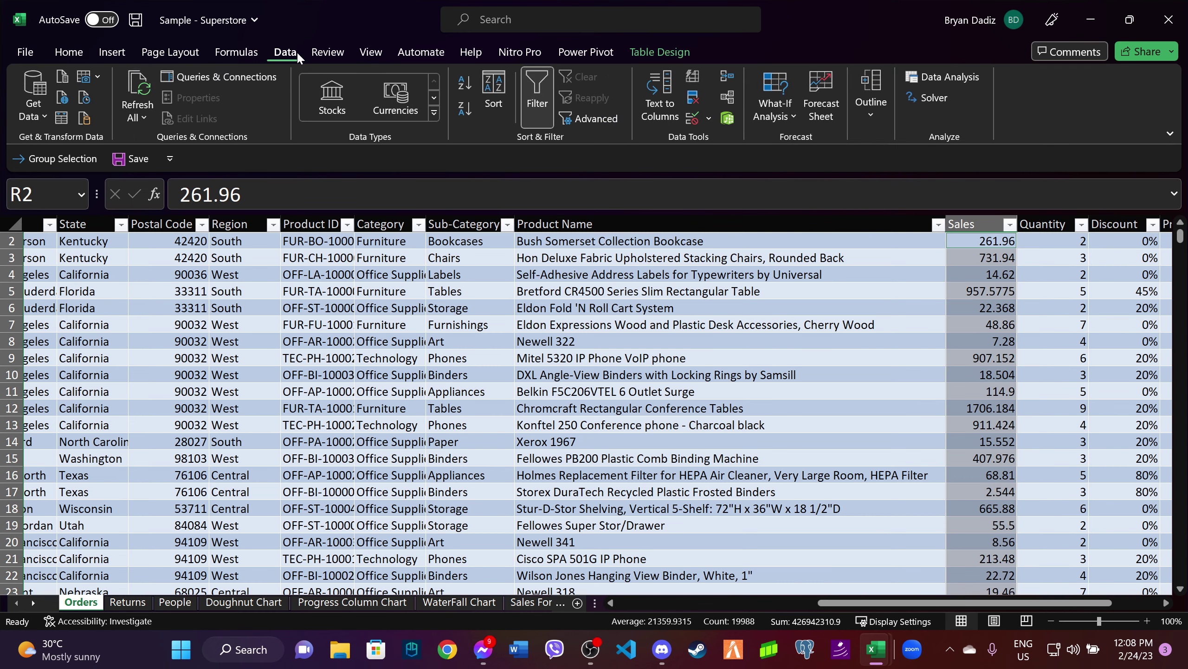
# Start a Forecast Sheet from the Orders sales data, trying end dates 12/08/18, 12/03/18 and 2/01/19.
pyautogui.click(819, 97)
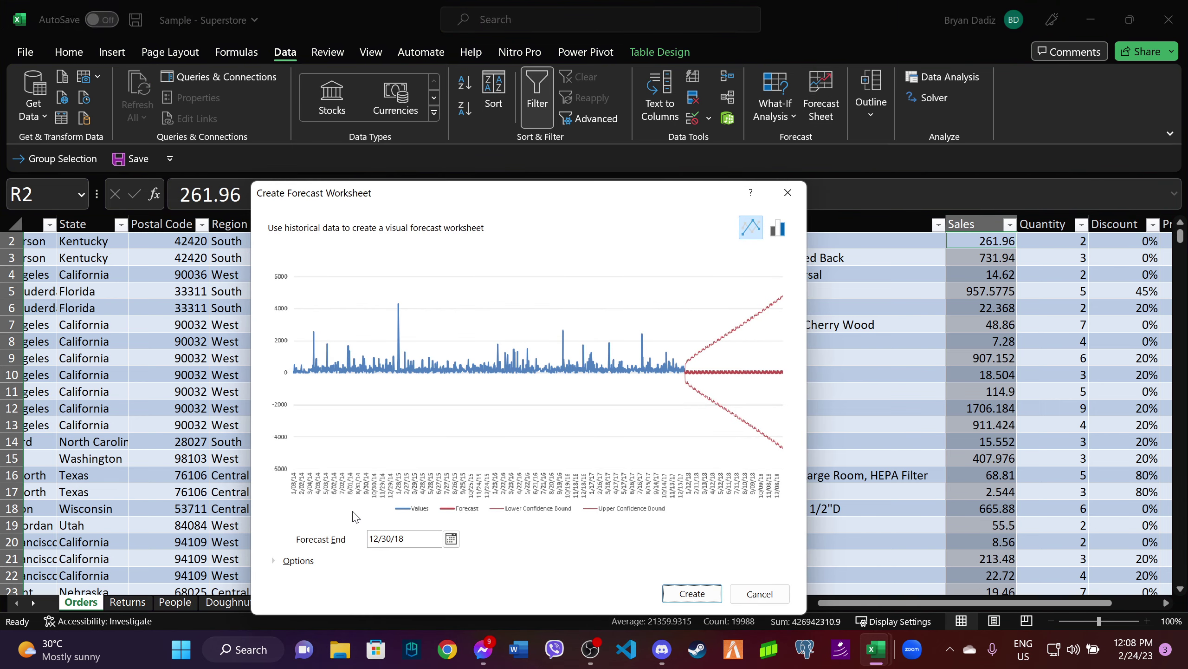
pyautogui.click(451, 539)
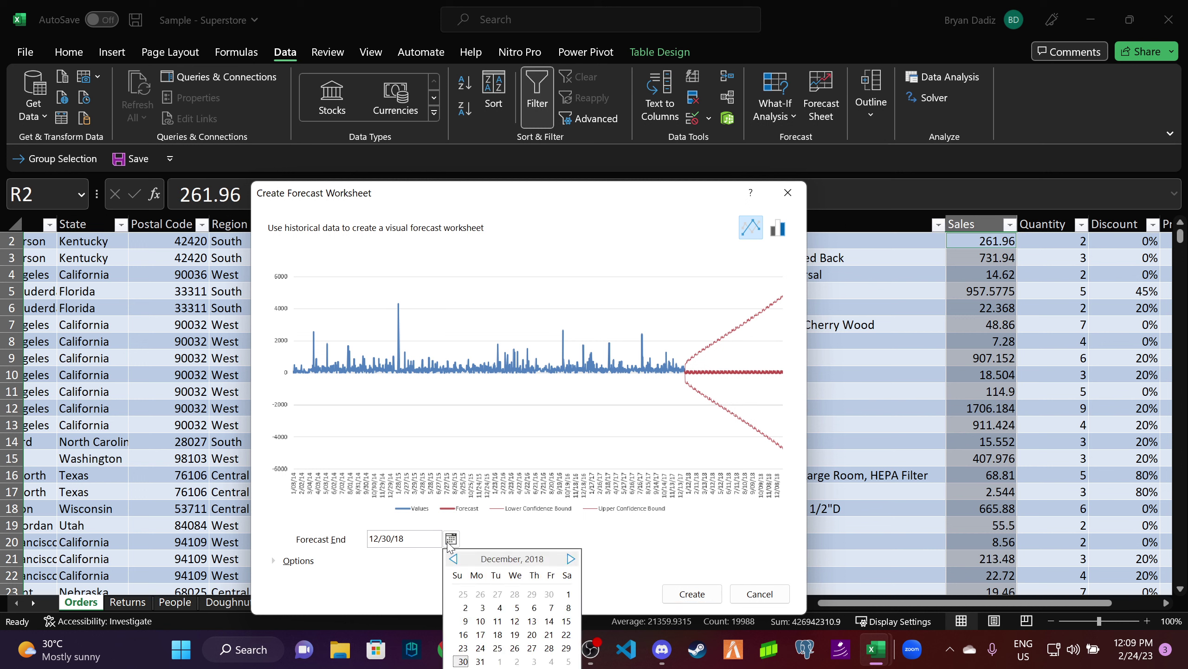
pyautogui.click(568, 608)
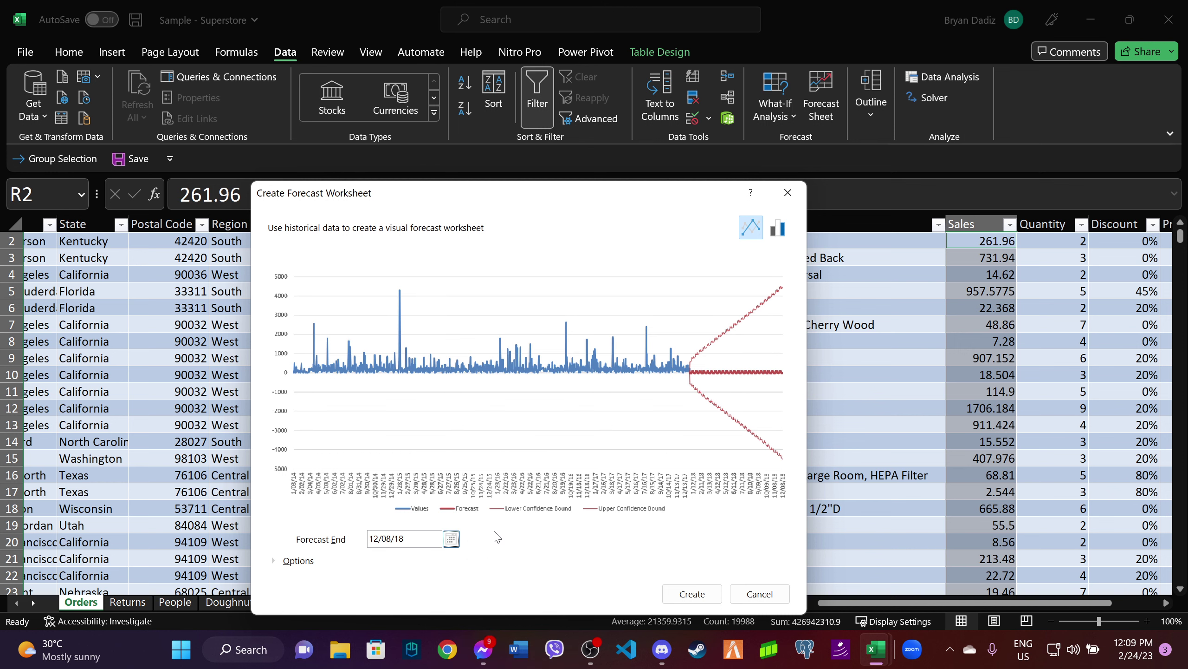
pyautogui.click(451, 539)
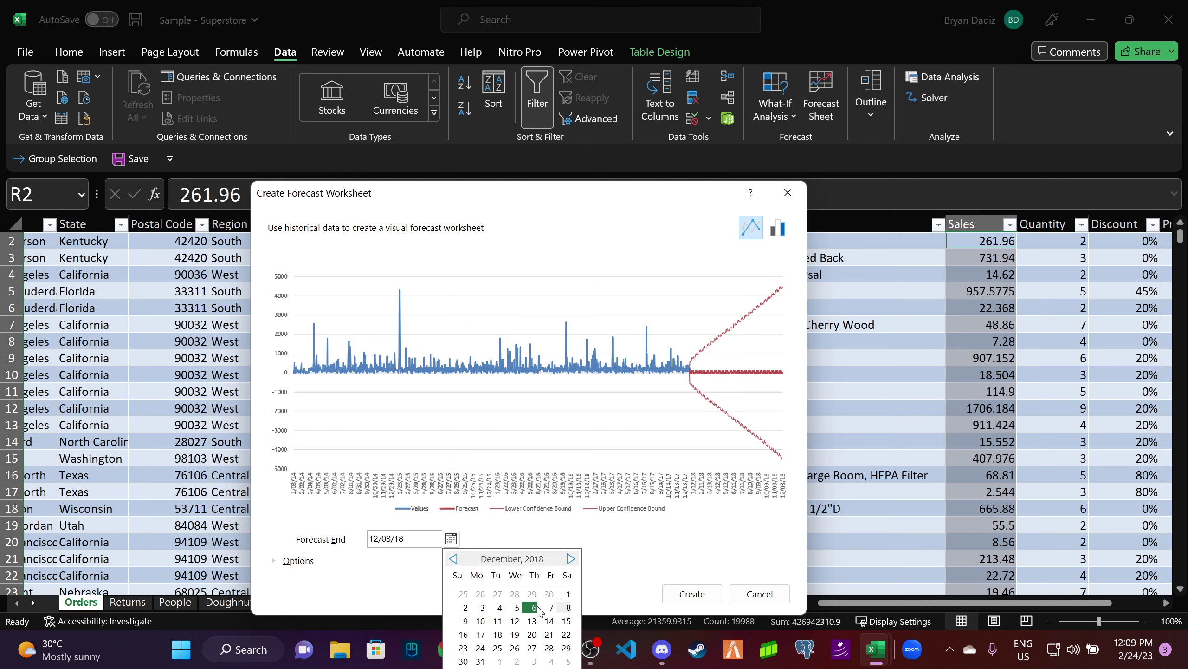
pyautogui.click(482, 608)
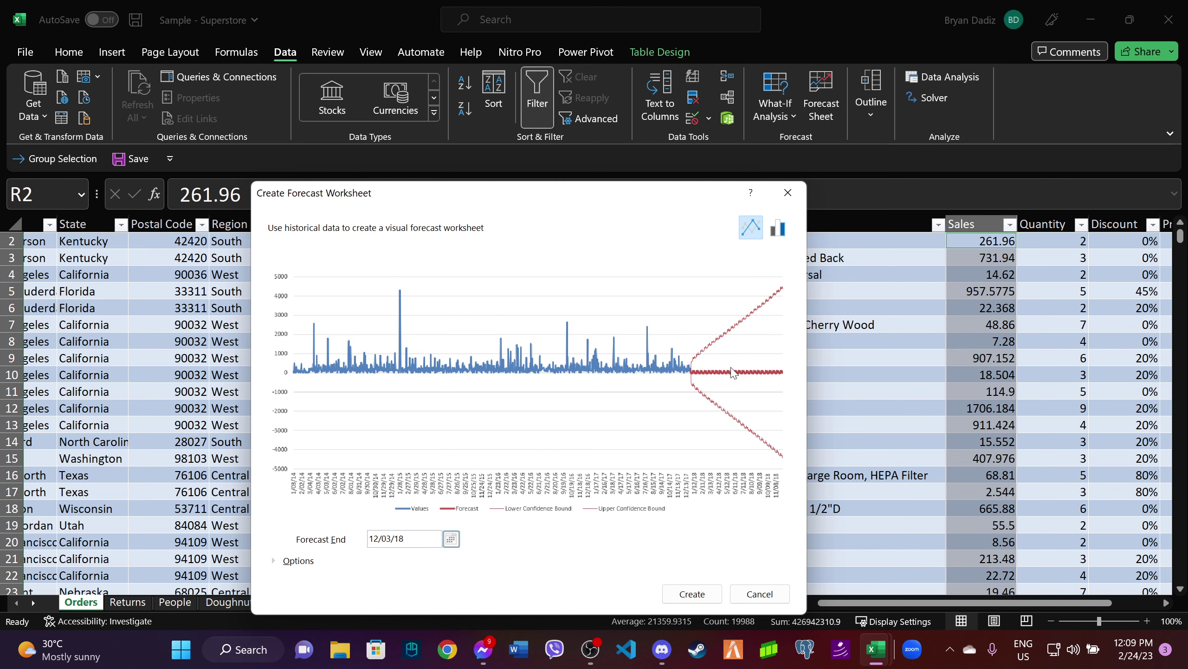
pyautogui.click(451, 539)
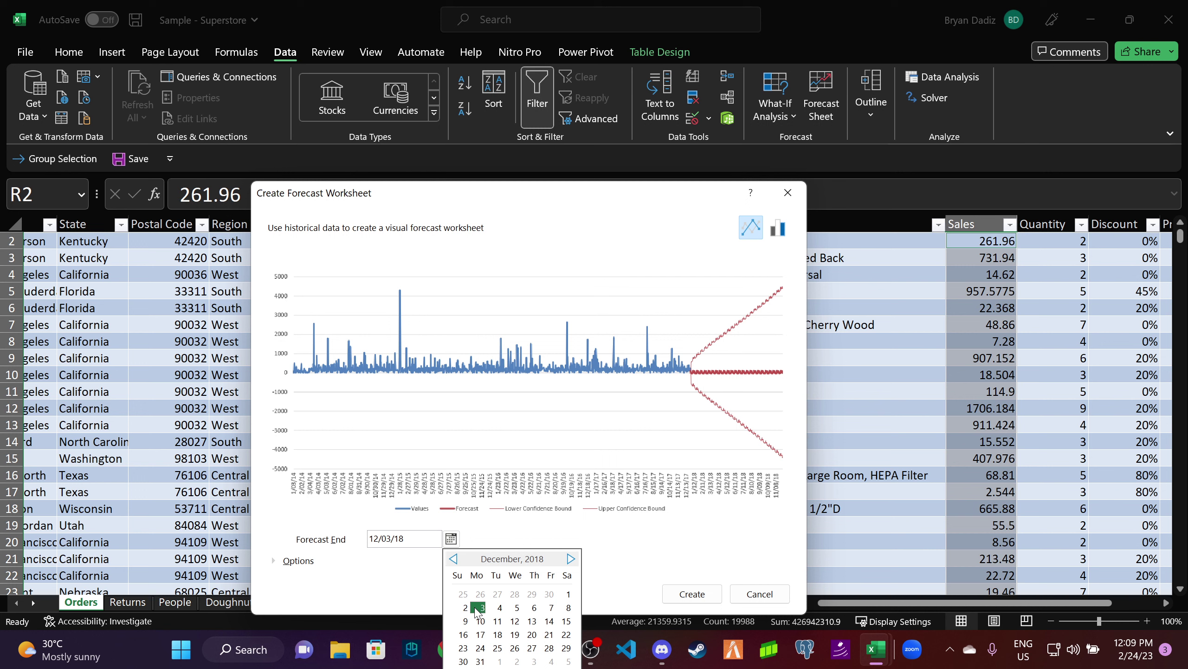
pyautogui.click(571, 559)
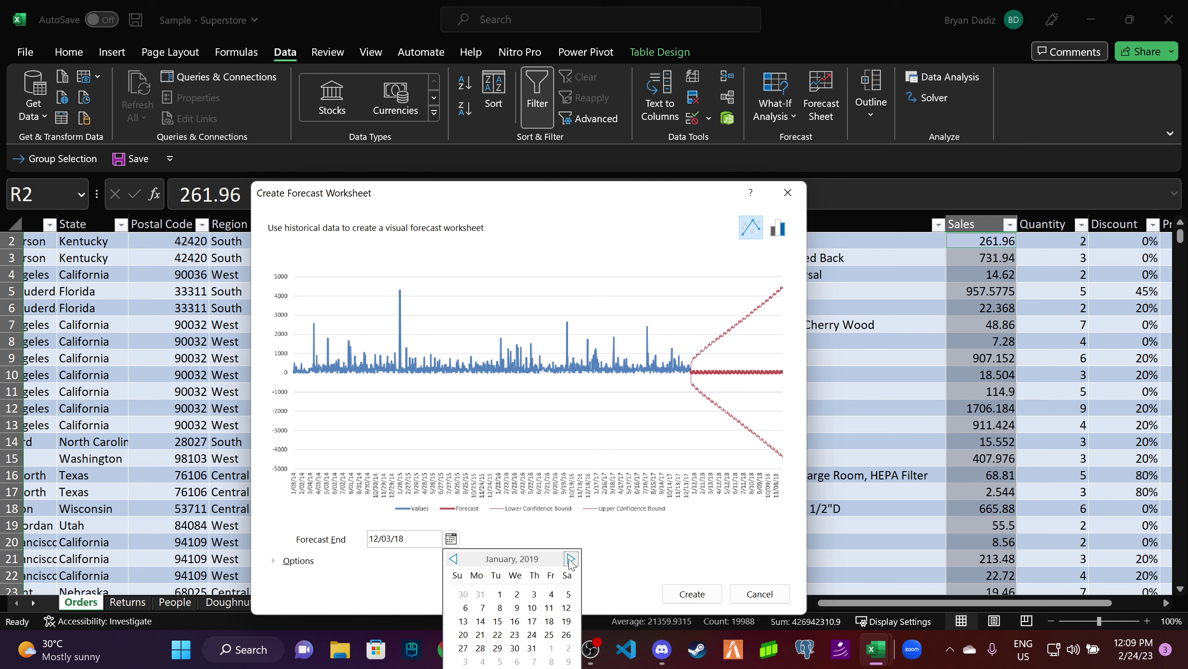
pyautogui.click(571, 559)
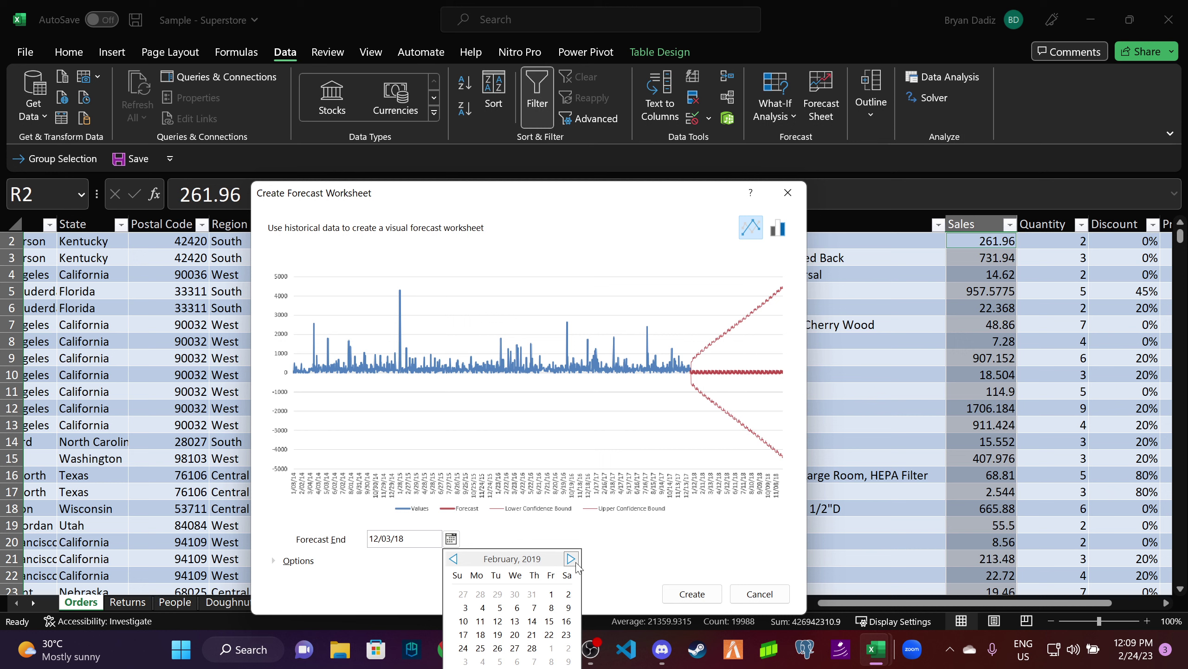
pyautogui.click(551, 596)
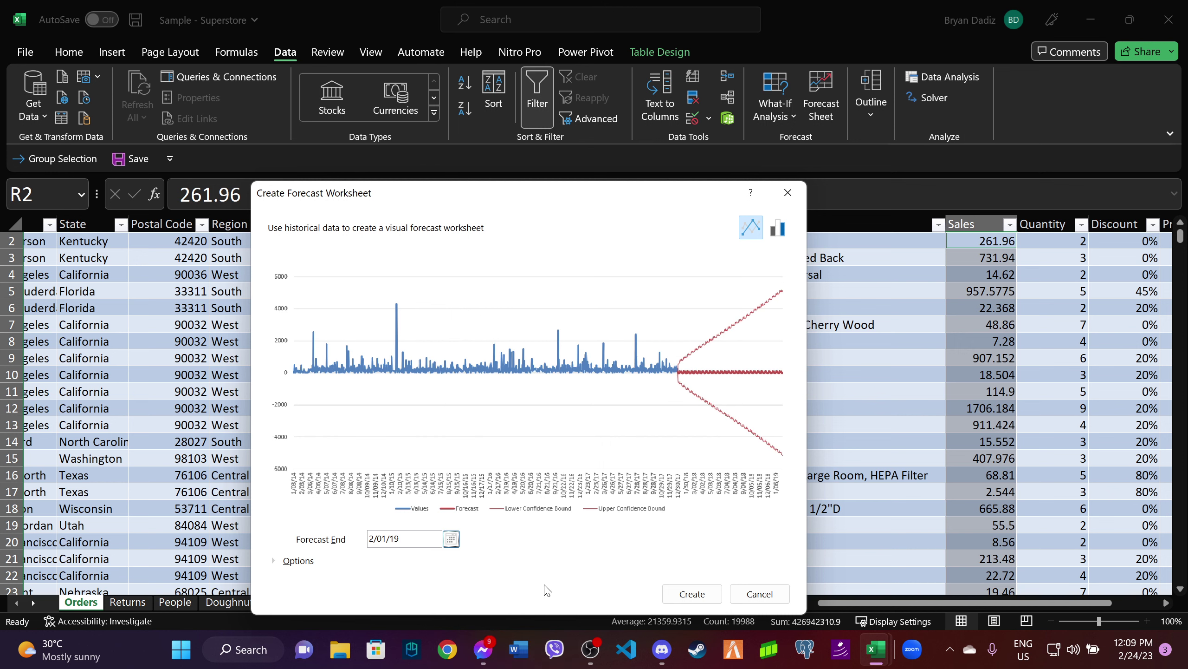
# Try a forecast end of 11/06/18, then settle the end date on 3/01/18.
pyautogui.click(451, 539)
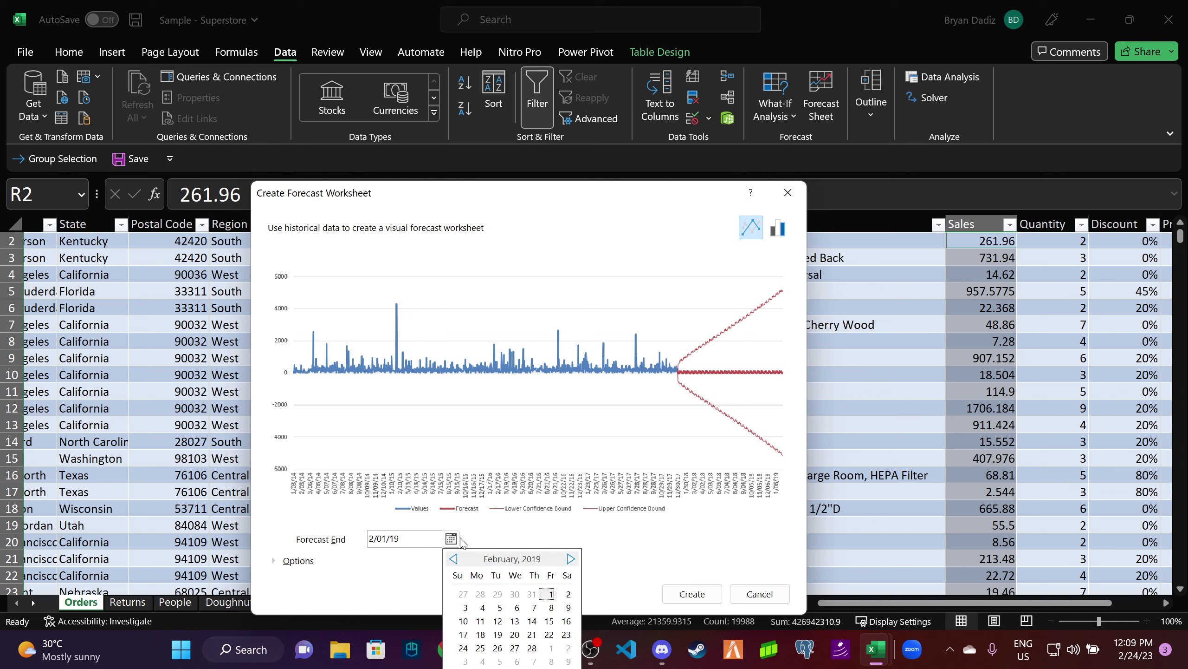
pyautogui.click(459, 560)
pyautogui.click(457, 561)
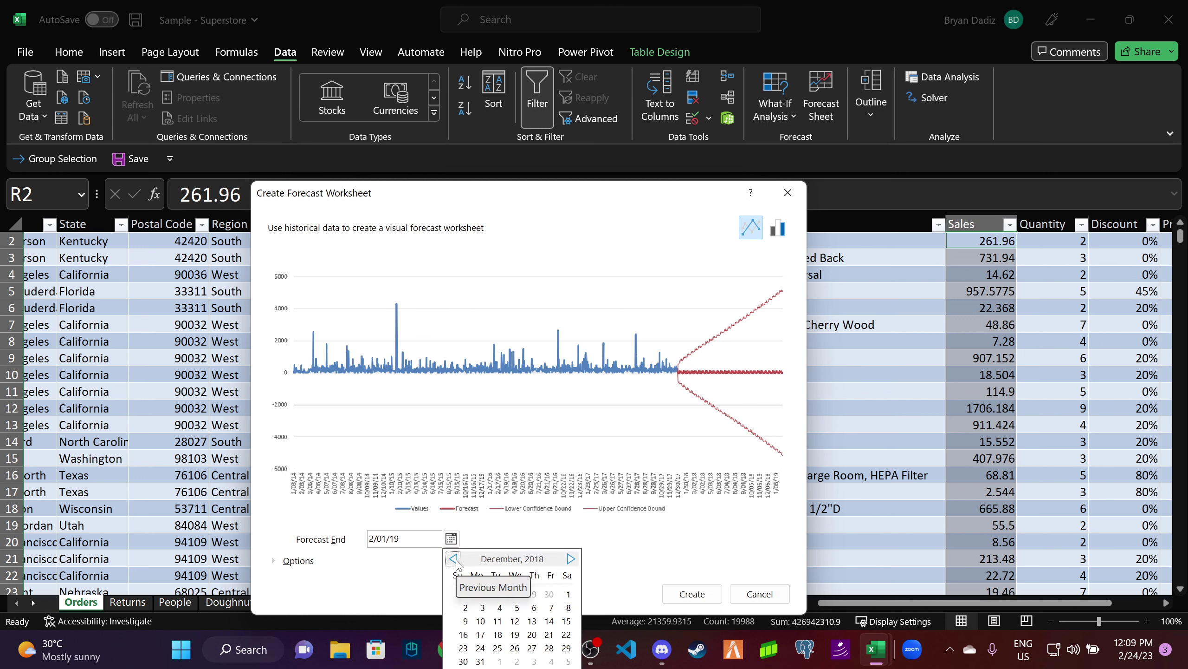
pyautogui.click(458, 562)
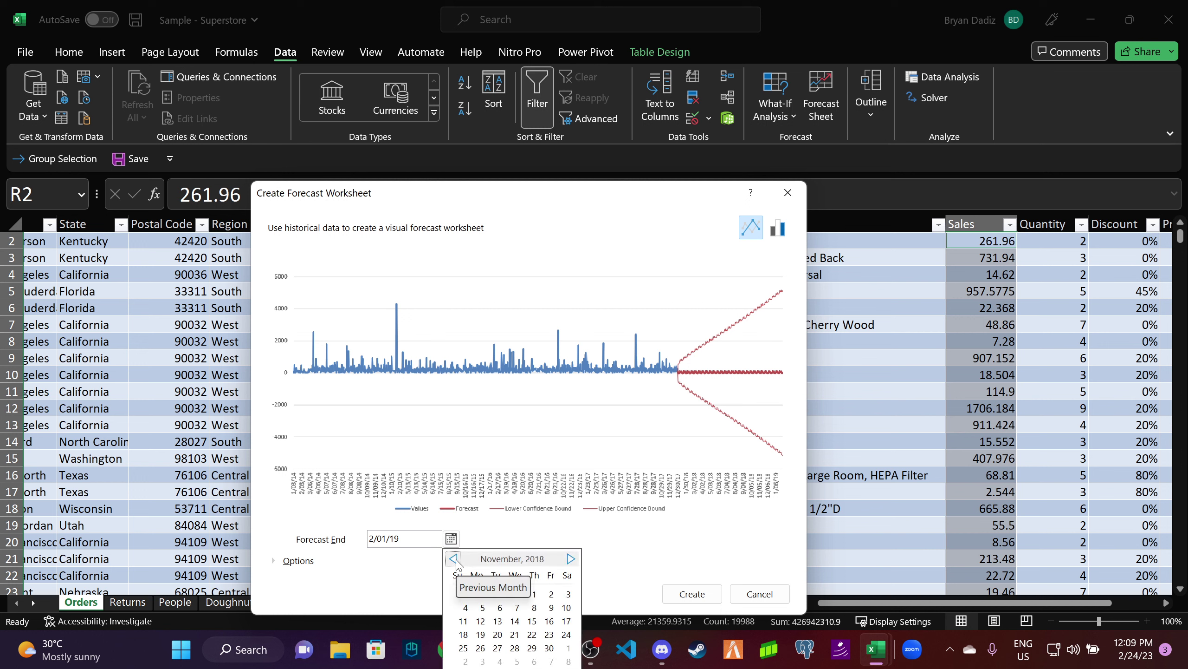
pyautogui.click(499, 608)
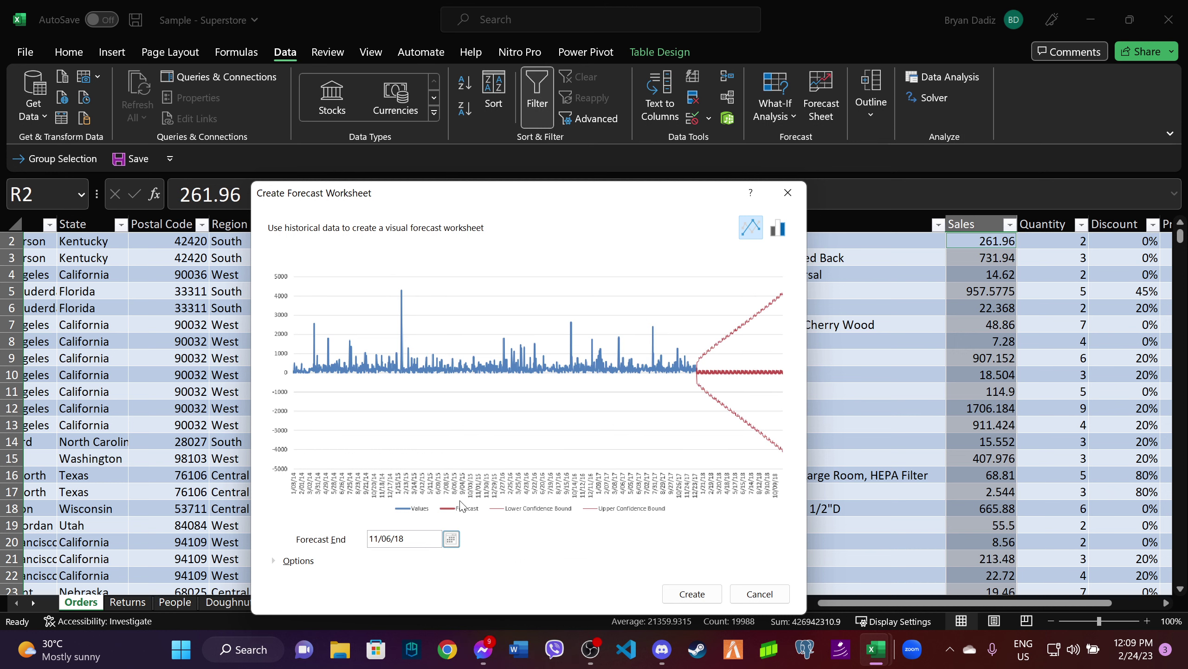
pyautogui.click(455, 542)
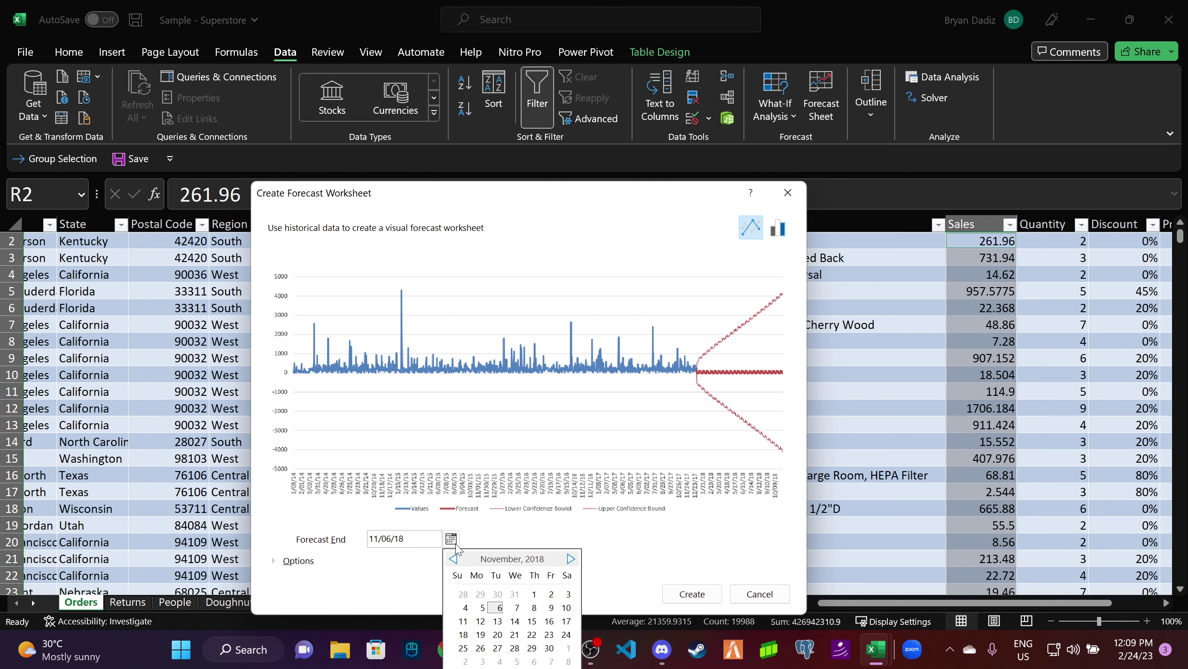
pyautogui.doubleClick(454, 559)
pyautogui.tripleClick(454, 559)
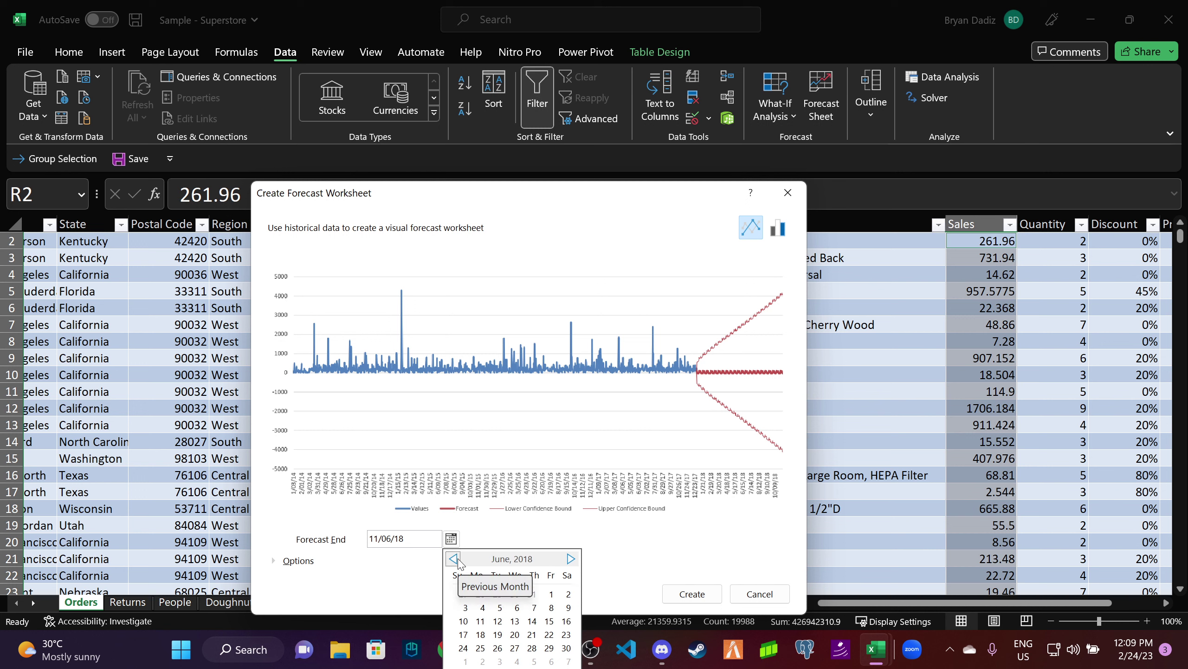
pyautogui.doubleClick(455, 558)
pyautogui.click(570, 560)
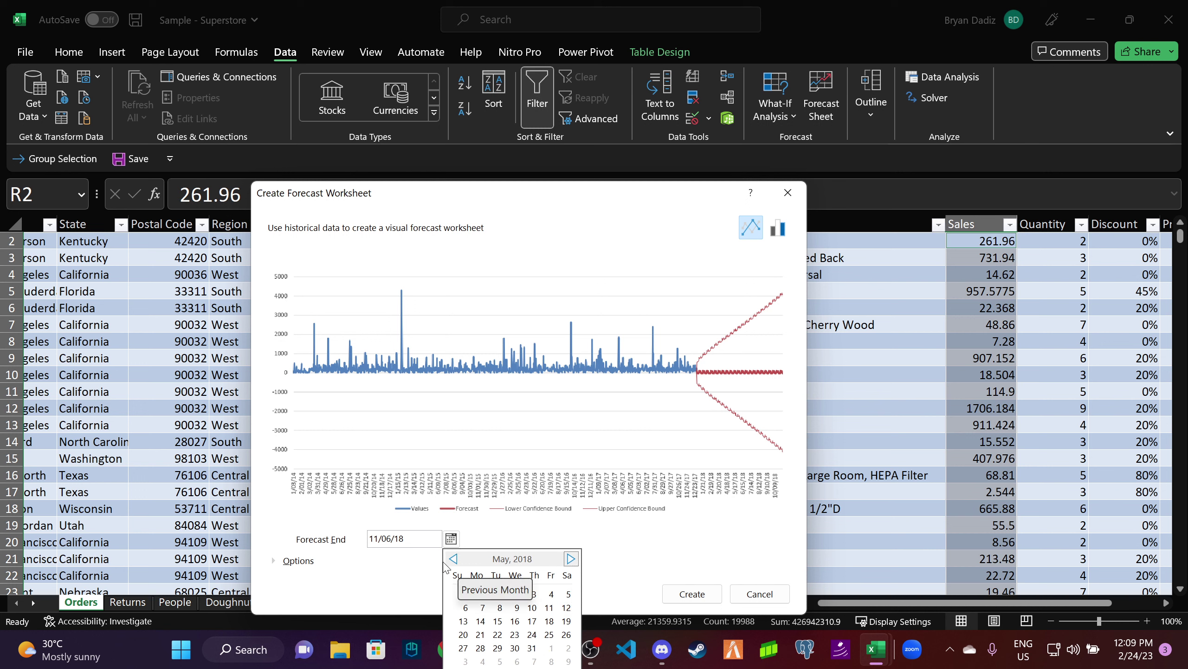
pyautogui.doubleClick(459, 562)
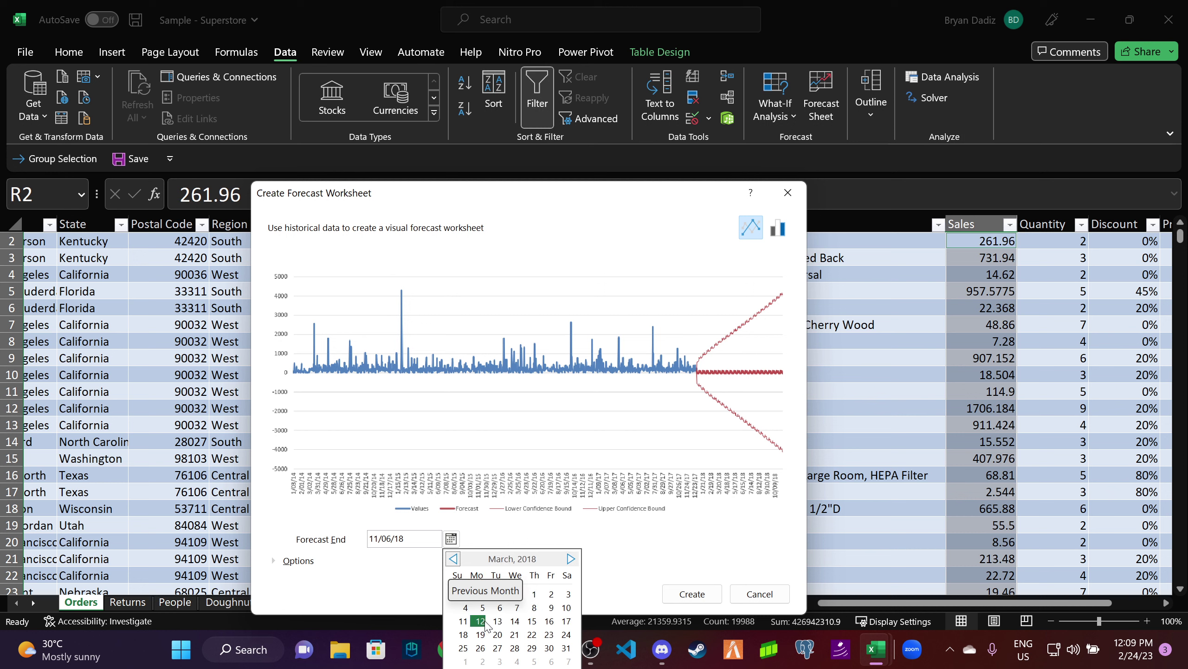
pyautogui.click(533, 594)
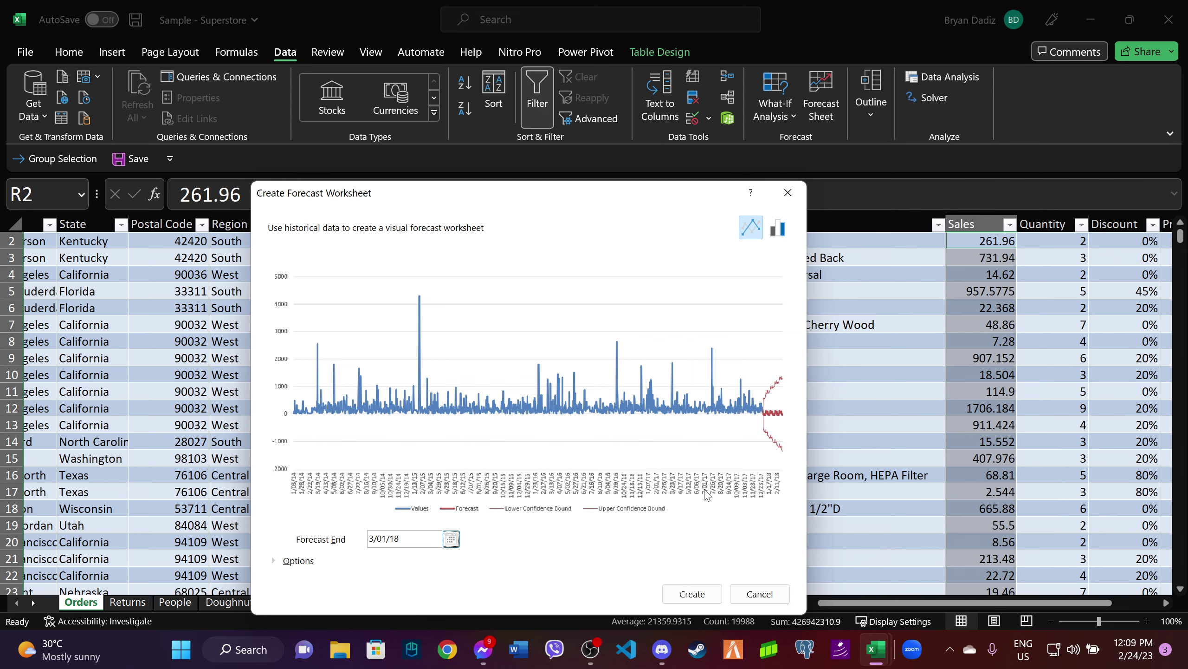
# Create the forecast worksheet and move its chart up beside the forecast table.
pyautogui.click(692, 594)
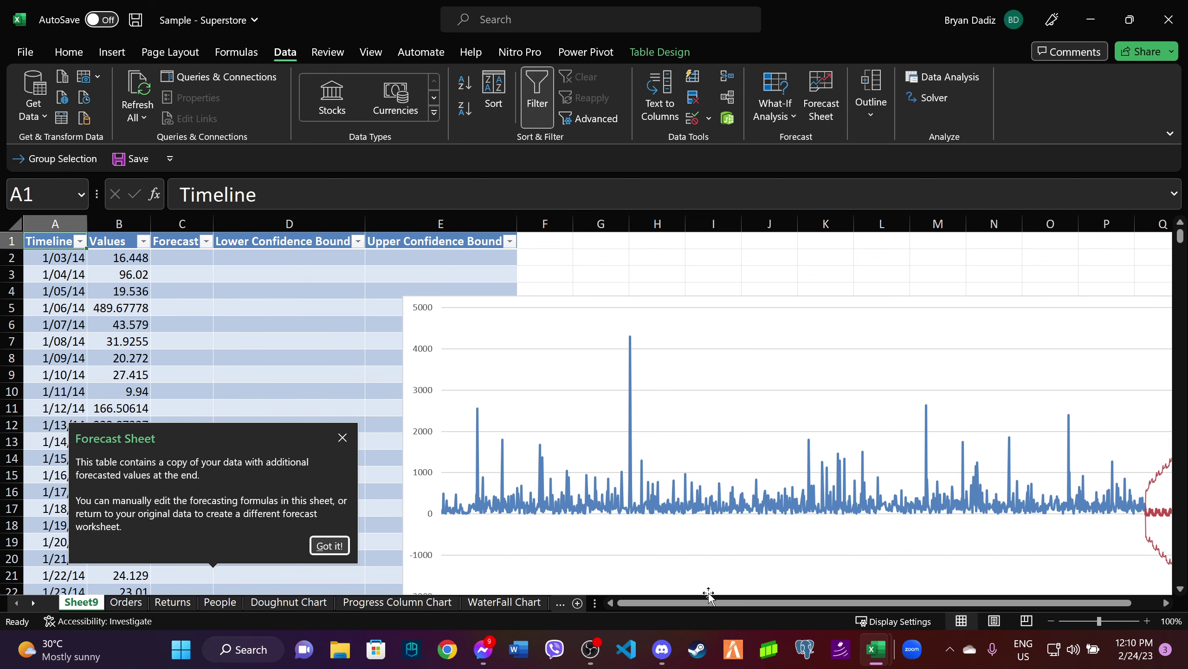
pyautogui.moveTo(708, 603); pyautogui.dragTo(733, 603)
pyautogui.keyDown('ctrl'); pyautogui.scroll(-1, 715, 317); pyautogui.keyUp('ctrl')
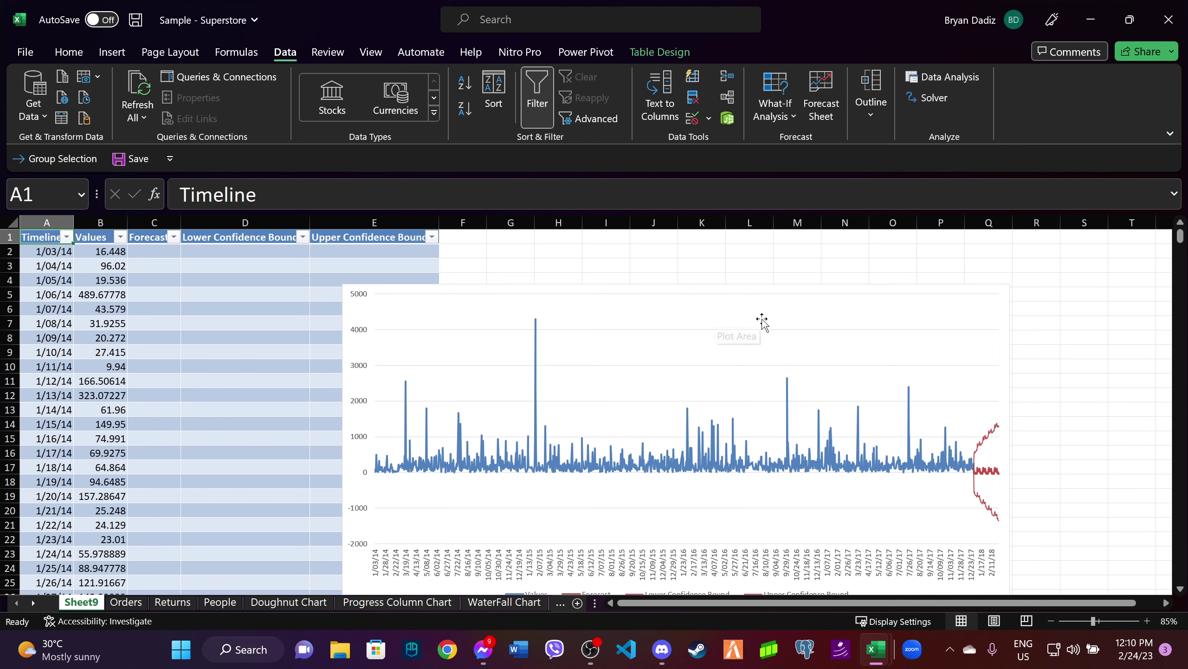
pyautogui.click(732, 288)
pyautogui.moveTo(678, 290); pyautogui.dragTo(785, 246)
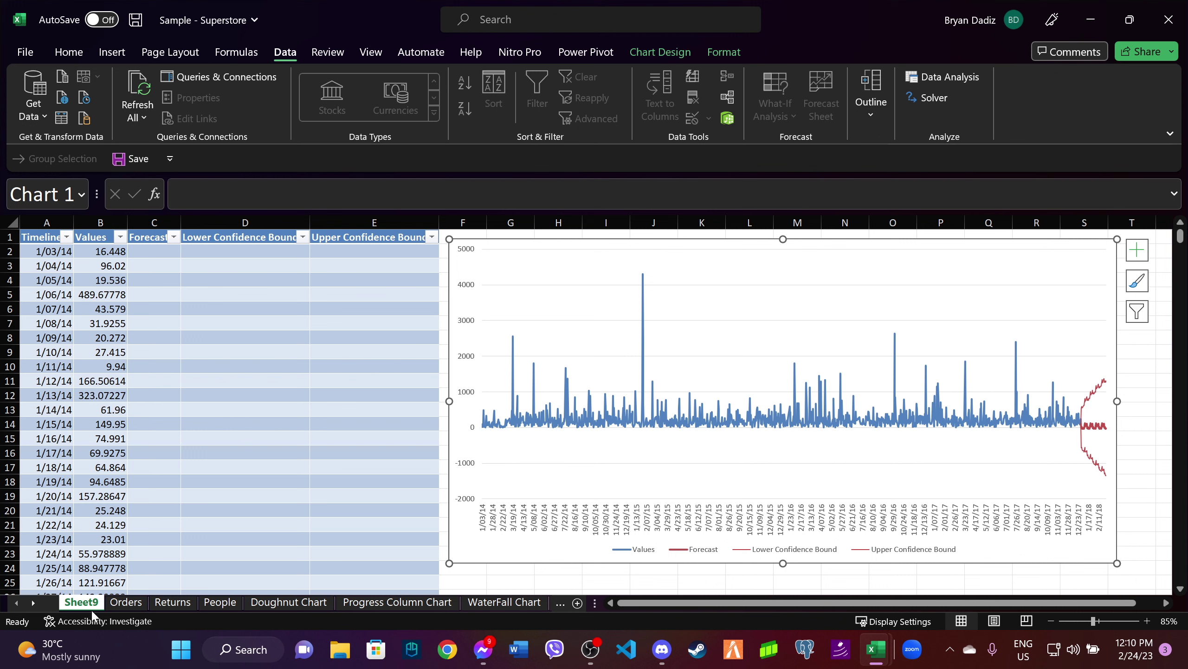
# Place the Sheet9 tab after Sales Forecast and return to the Orders sheet.
pyautogui.click(560, 603)
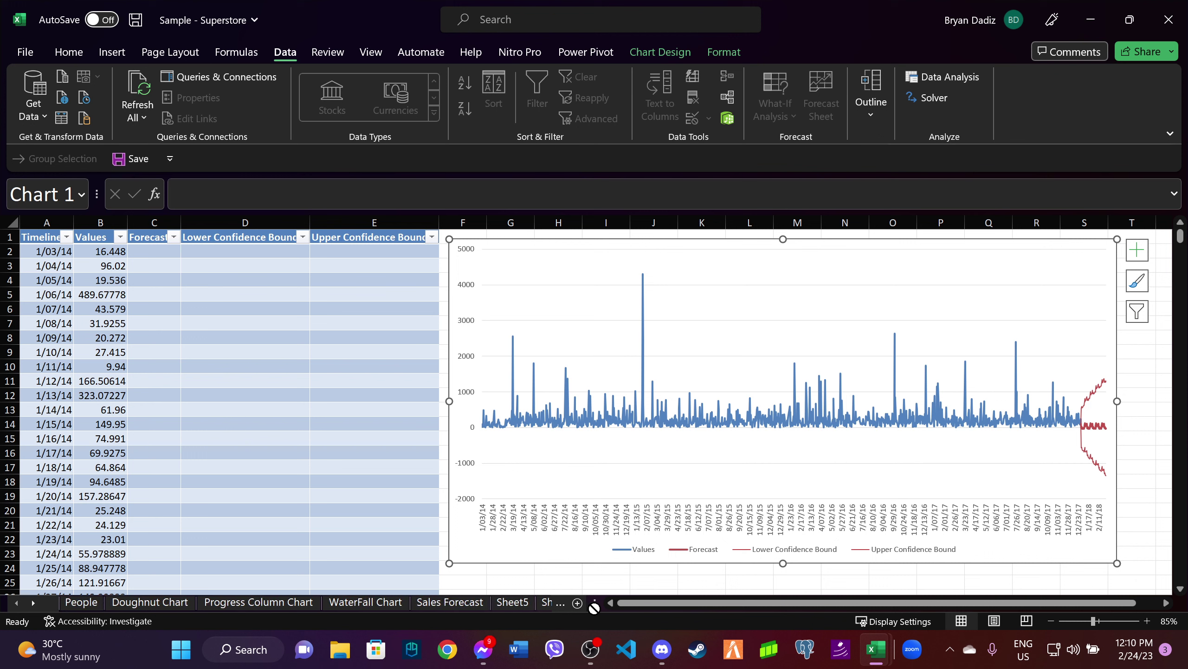
pyautogui.moveTo(550, 603); pyautogui.dragTo(464, 604)
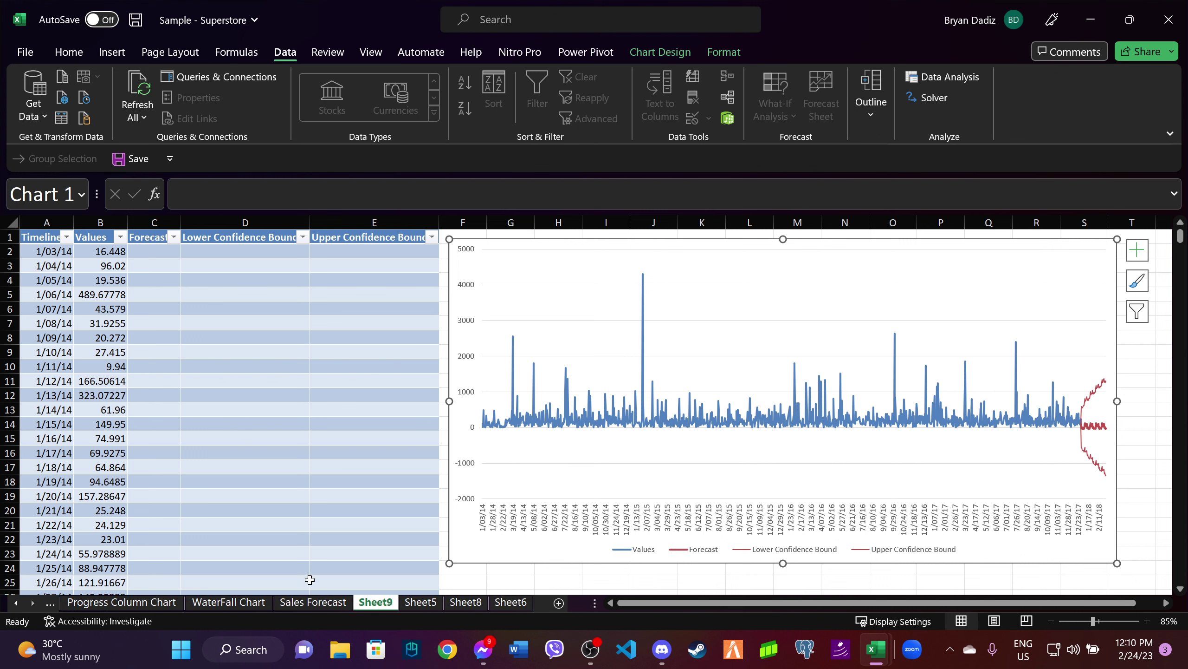
pyautogui.click(16, 602)
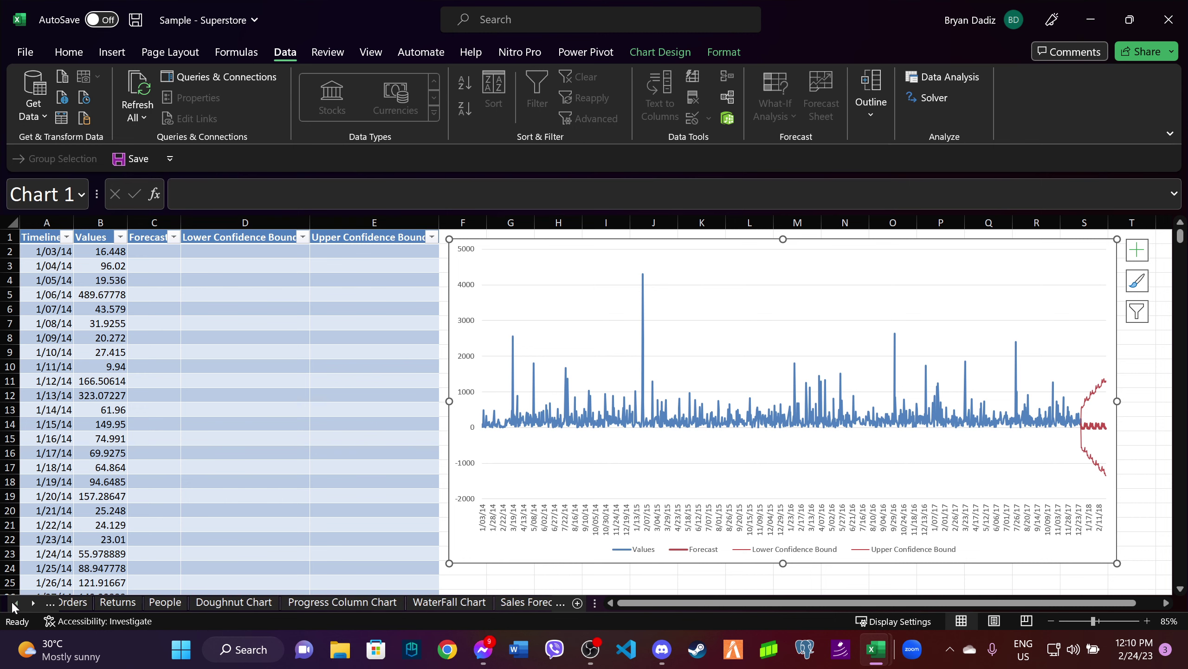
pyautogui.click(80, 603)
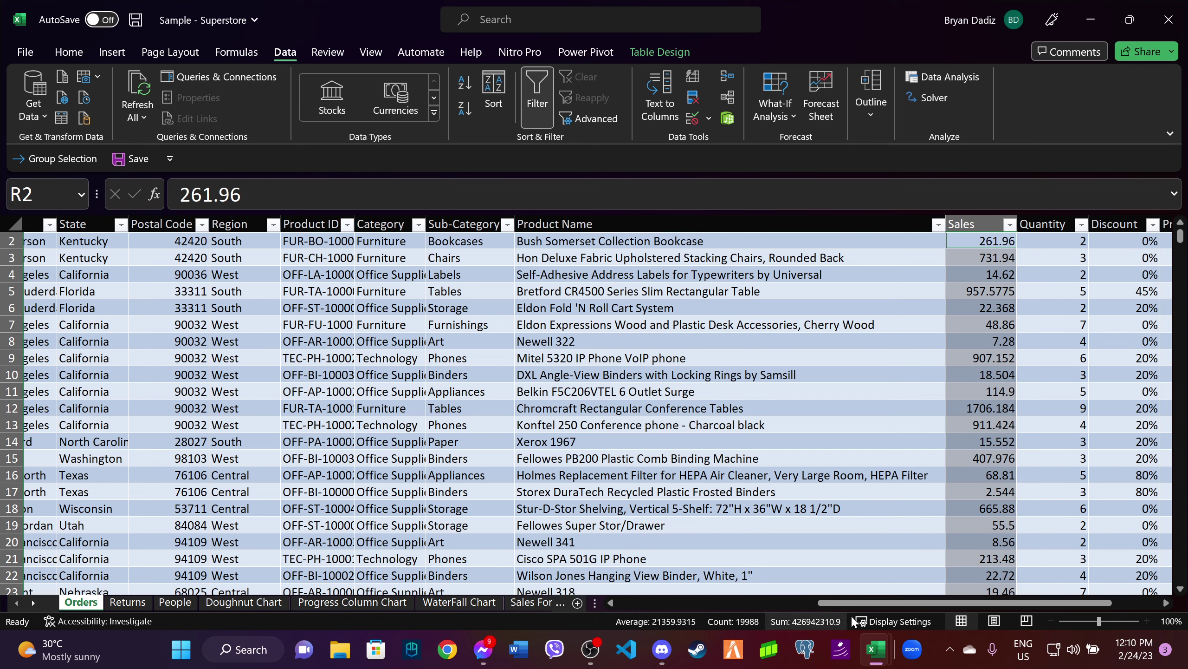
pyautogui.moveTo(851, 603); pyautogui.dragTo(897, 603)
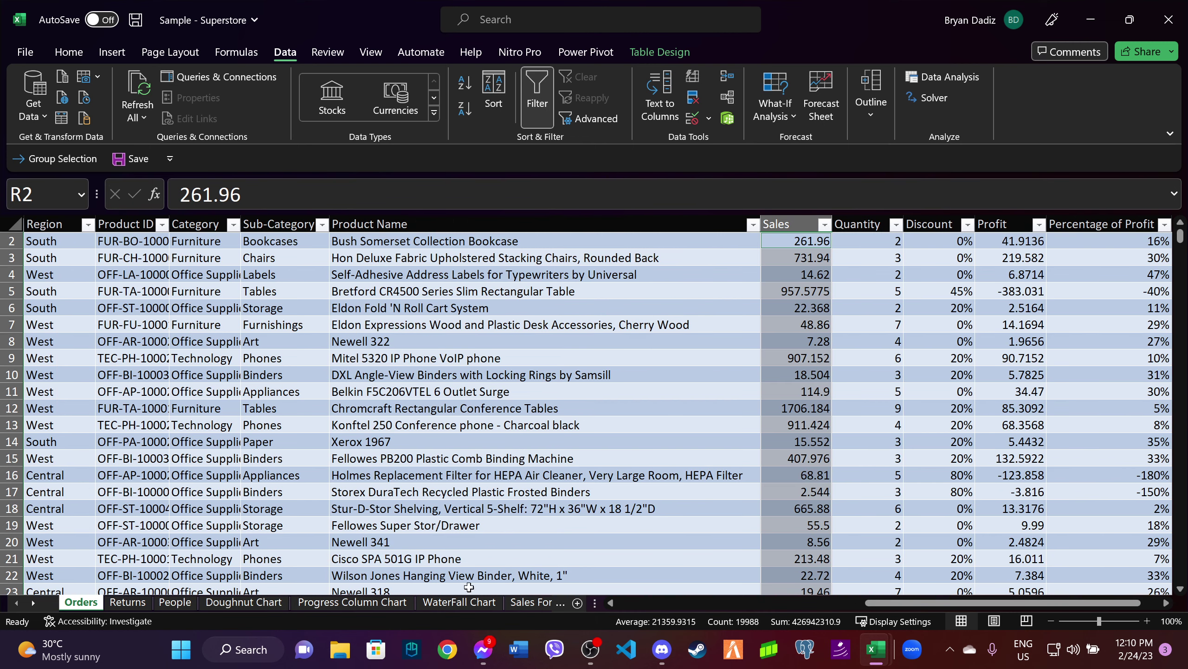
pyautogui.moveTo(884, 604)
pyautogui.mouseDown()
pyautogui.moveTo(633, 621)
pyautogui.moveTo(976, 611)
pyautogui.moveTo(711, 616)
pyautogui.mouseUp()
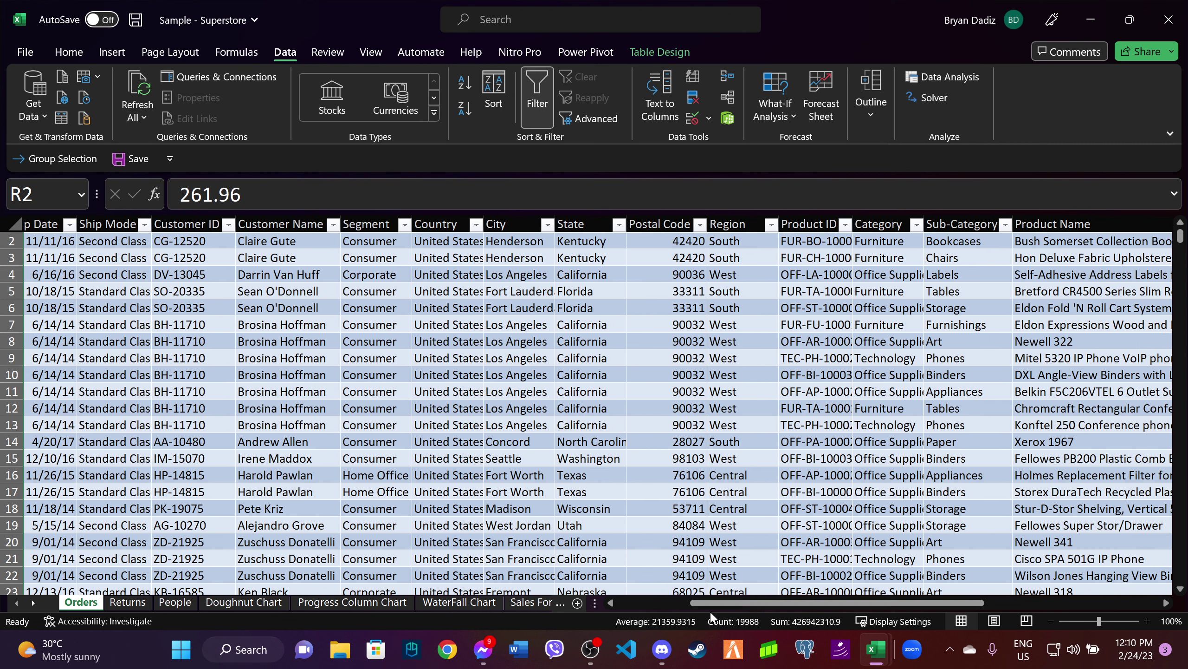